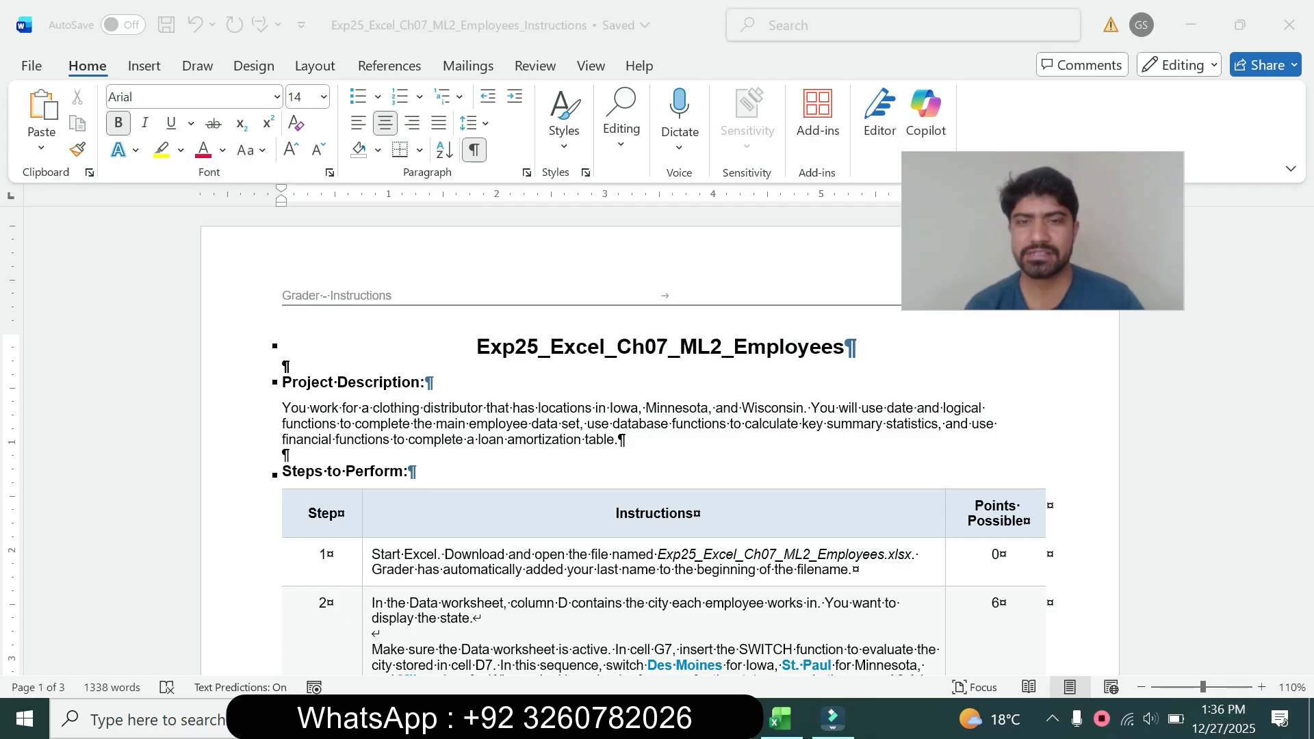
# Step: Review the project title and description at the start of the instructions document
pyautogui.click(1305, 253)
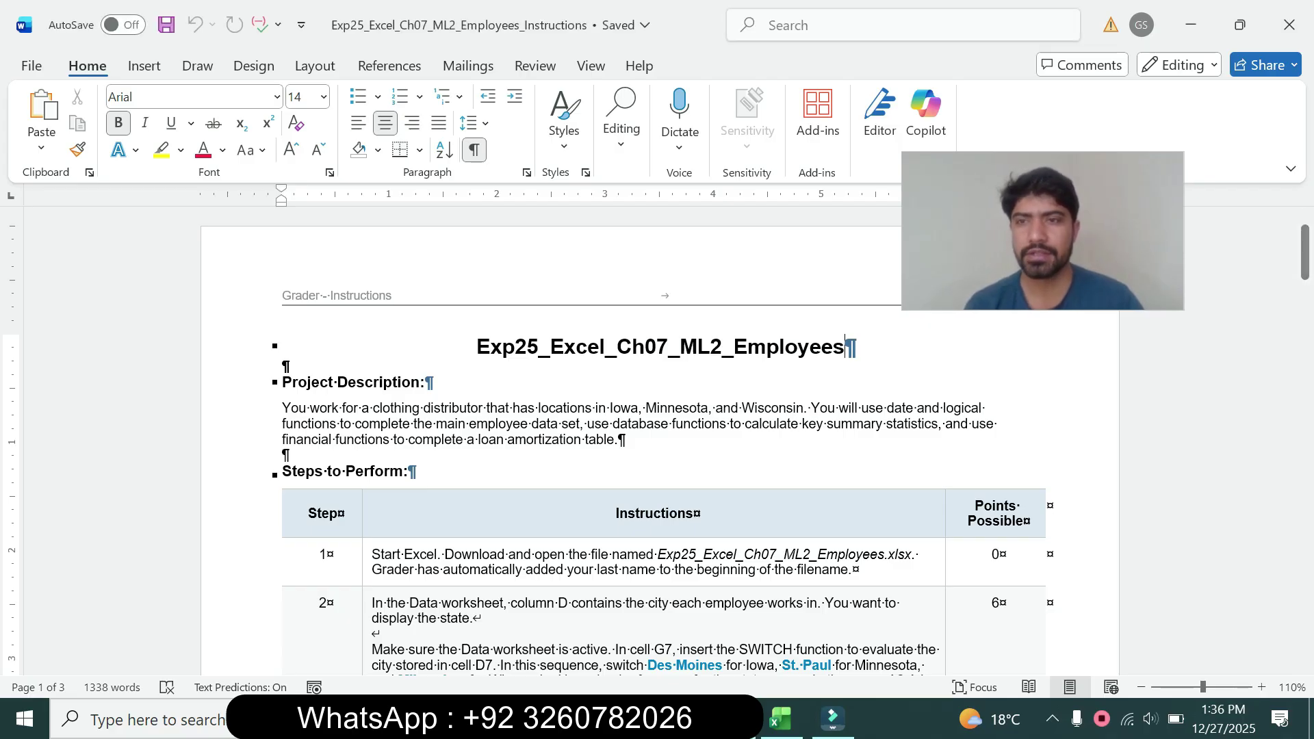
pyautogui.moveTo(1305, 253)
pyautogui.mouseDown()
pyautogui.moveTo(1304, 636)
pyautogui.moveTo(1304, 254)
pyautogui.mouseUp()
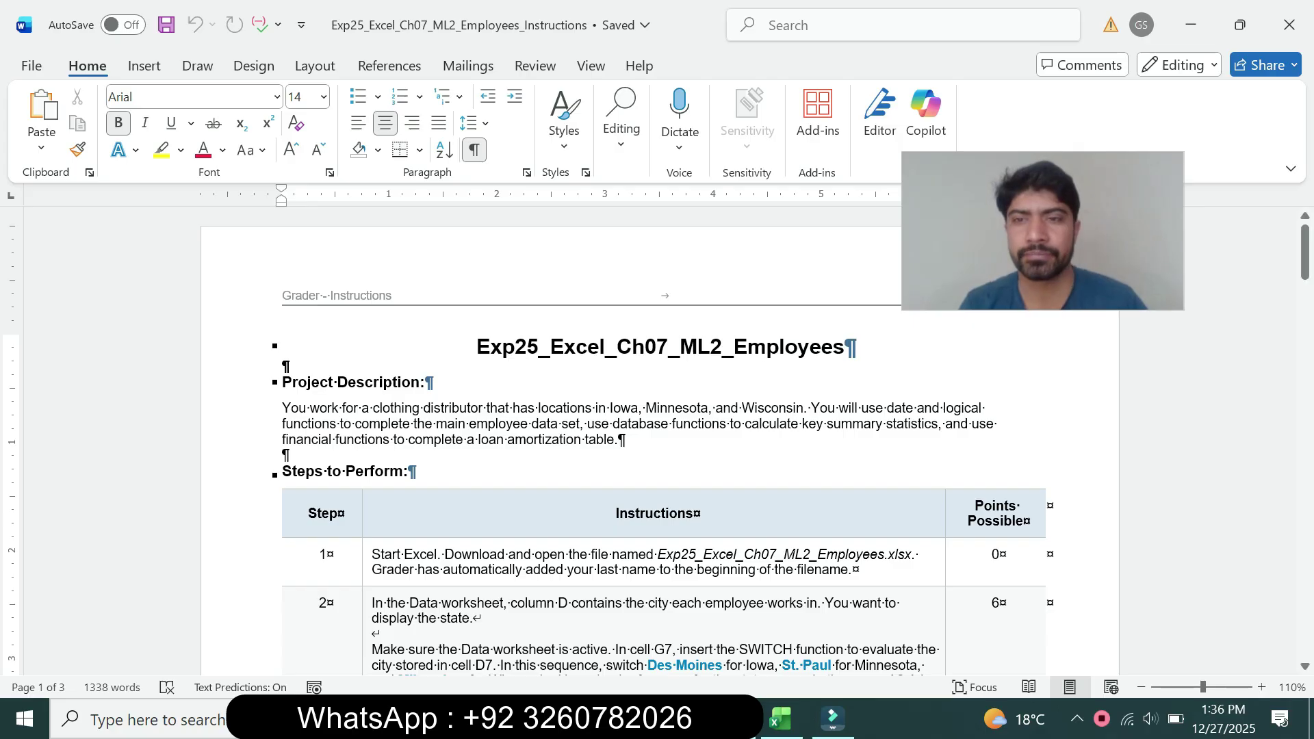
pyautogui.moveTo(477, 347); pyautogui.dragTo(856, 347)
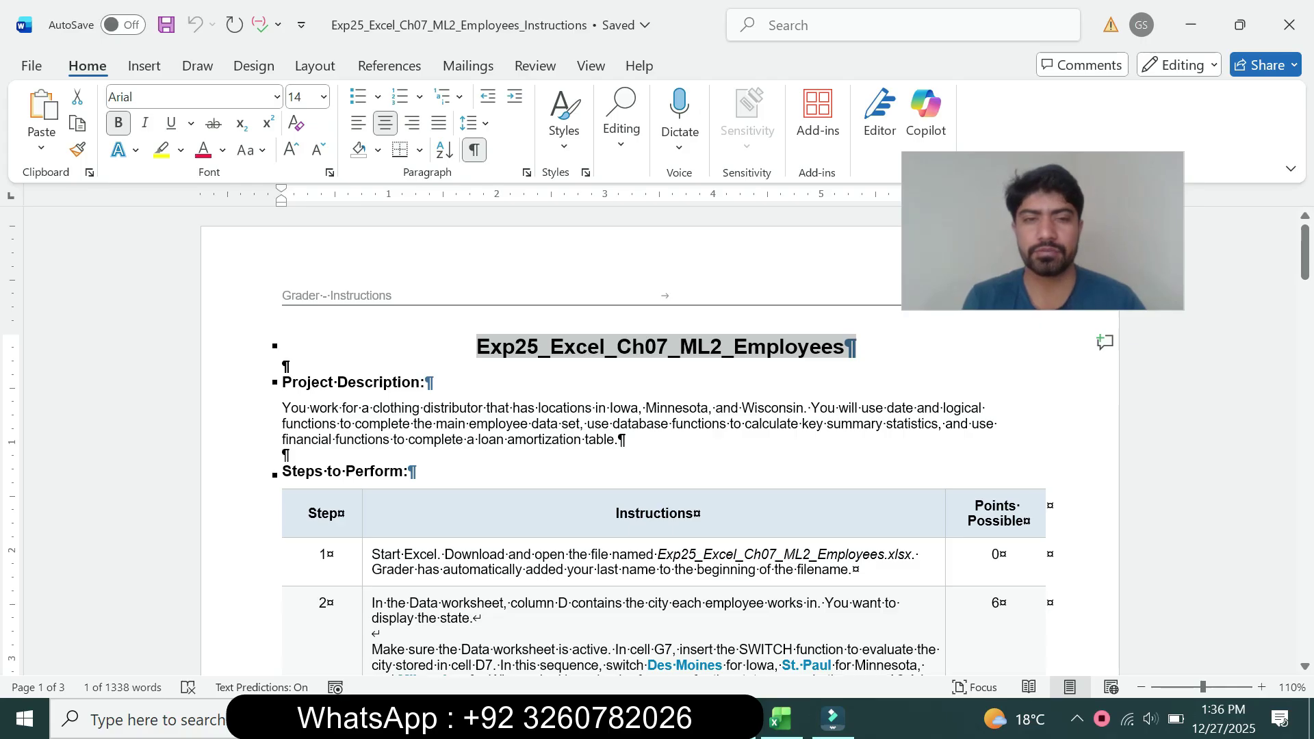
pyautogui.click(577, 409)
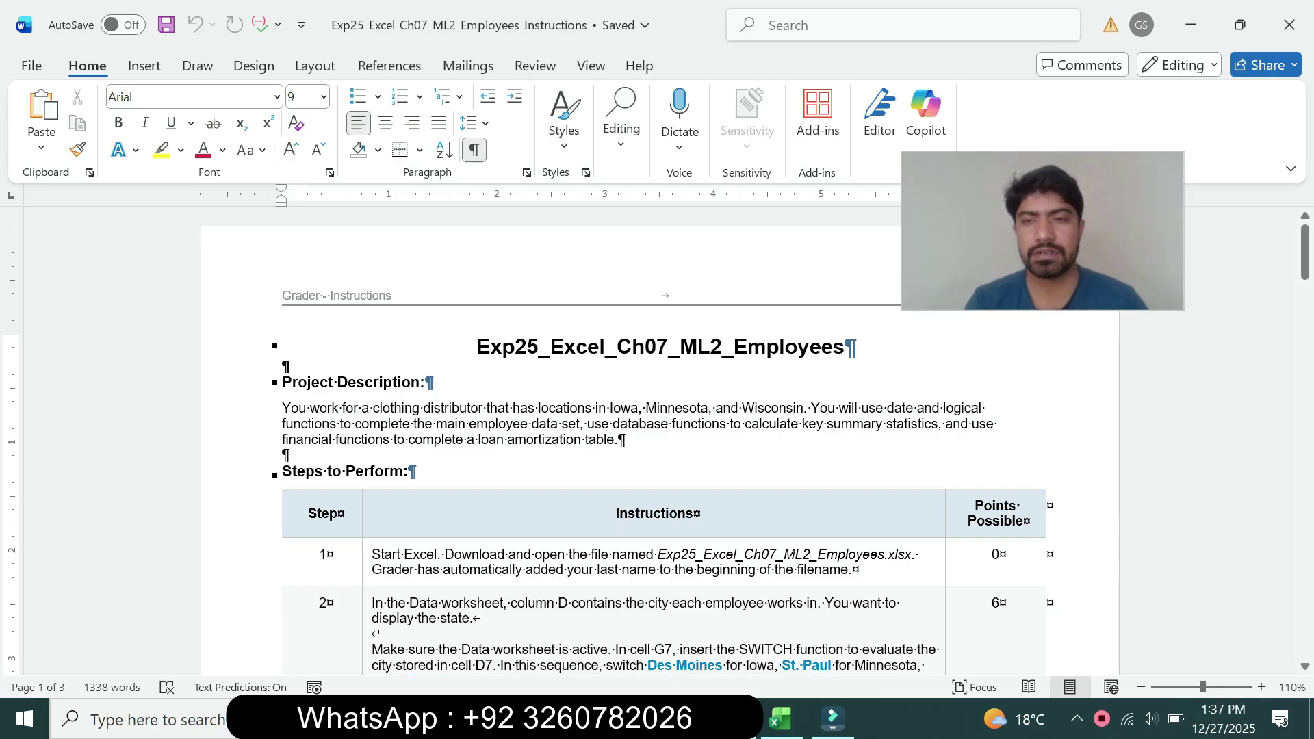
# Step: Highlight the step 1 instruction text in yellow
pyautogui.moveTo(1305, 252)
pyautogui.mouseDown()
pyautogui.moveTo(1304, 626)
pyautogui.moveTo(1305, 274)
pyautogui.mouseUp()
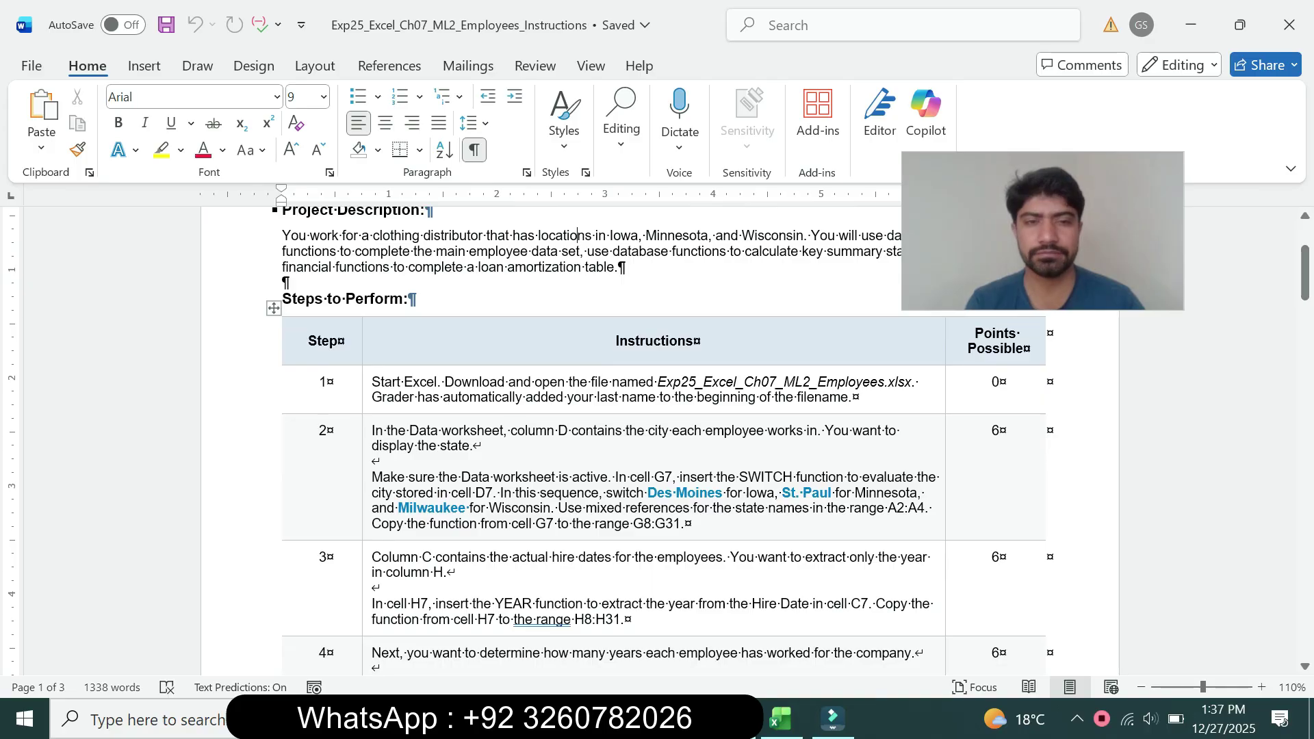
pyautogui.click(367, 399)
pyautogui.click(456, 374)
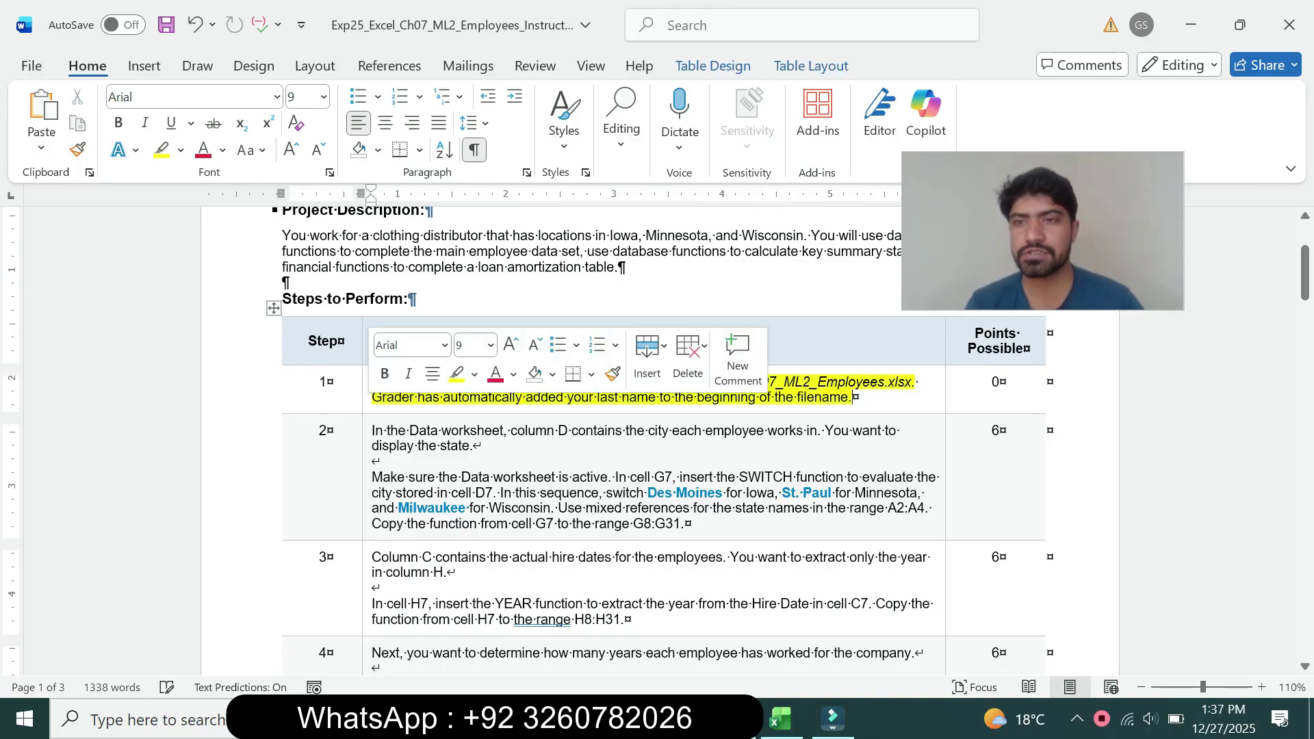
# Step: Check the employee workbook in Excel, return to the Word instructions and remove the highlight from the step 1 text
pyautogui.moveTo(372, 382); pyautogui.dragTo(864, 400)
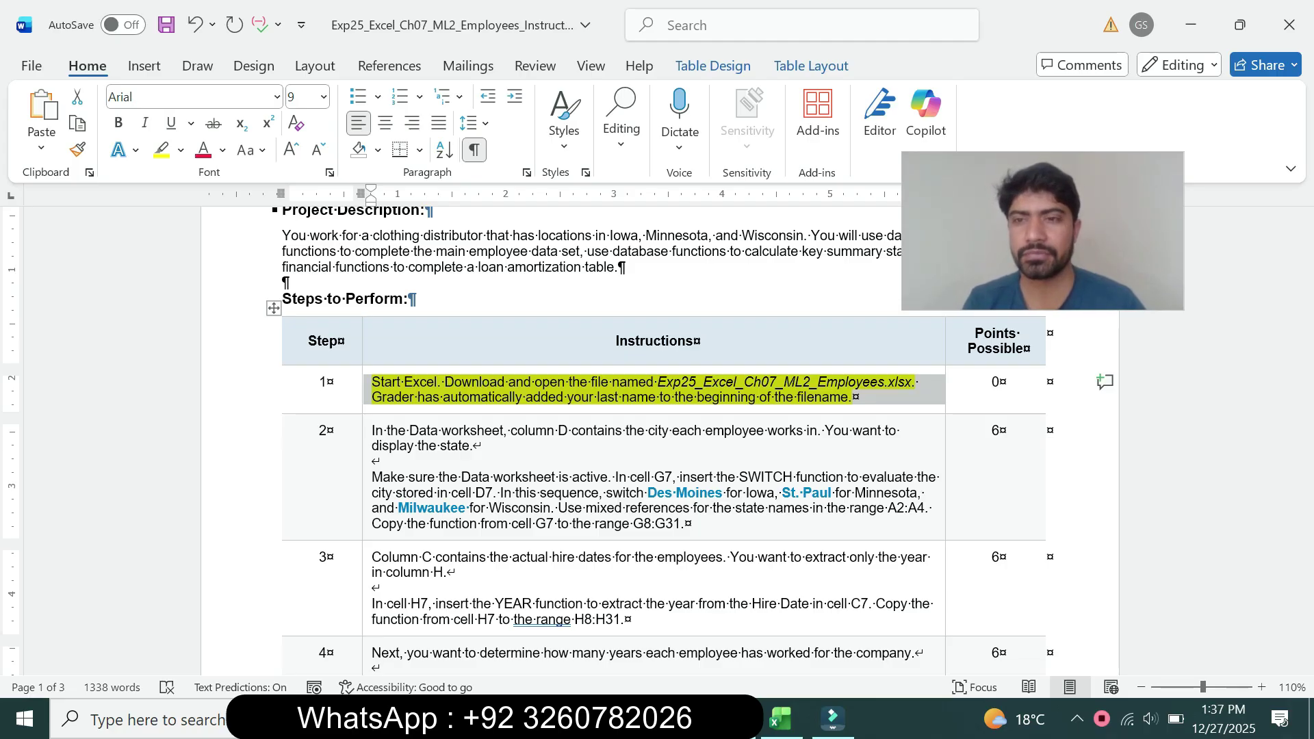
pyautogui.click(781, 718)
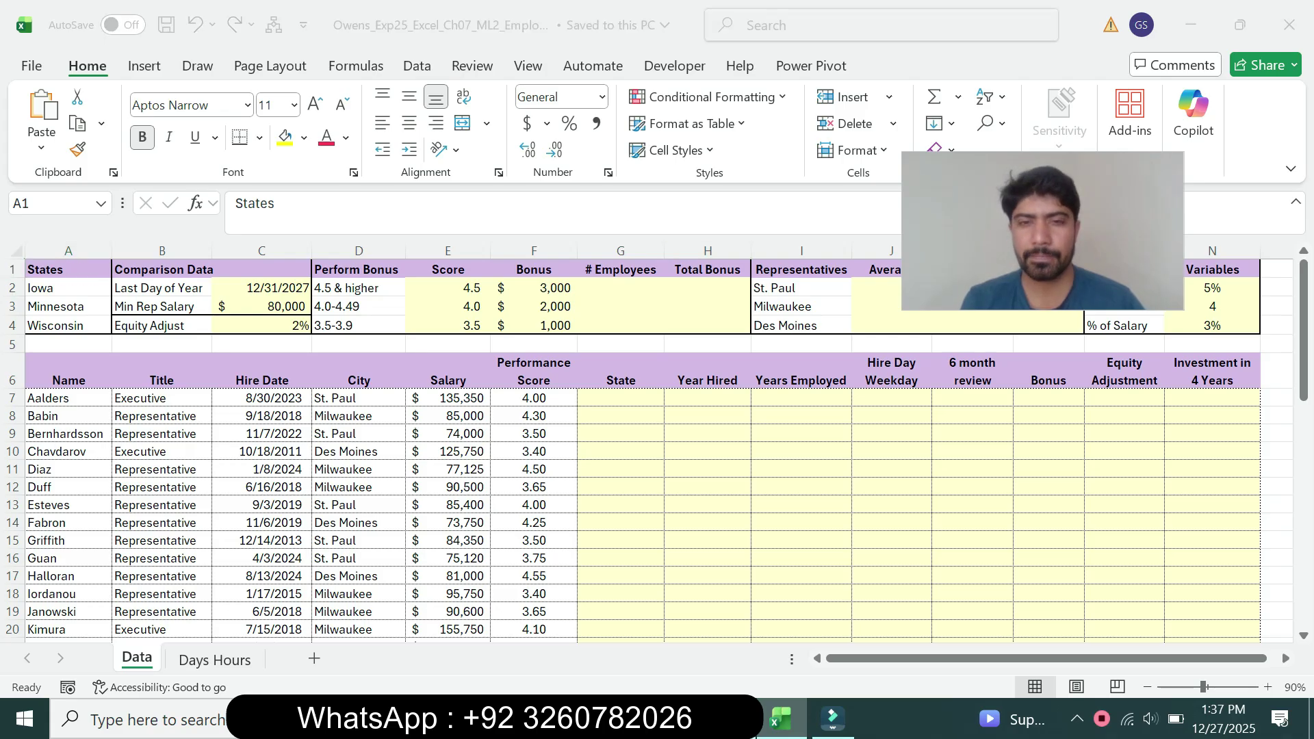
pyautogui.hotkey('alt', 'Tab')
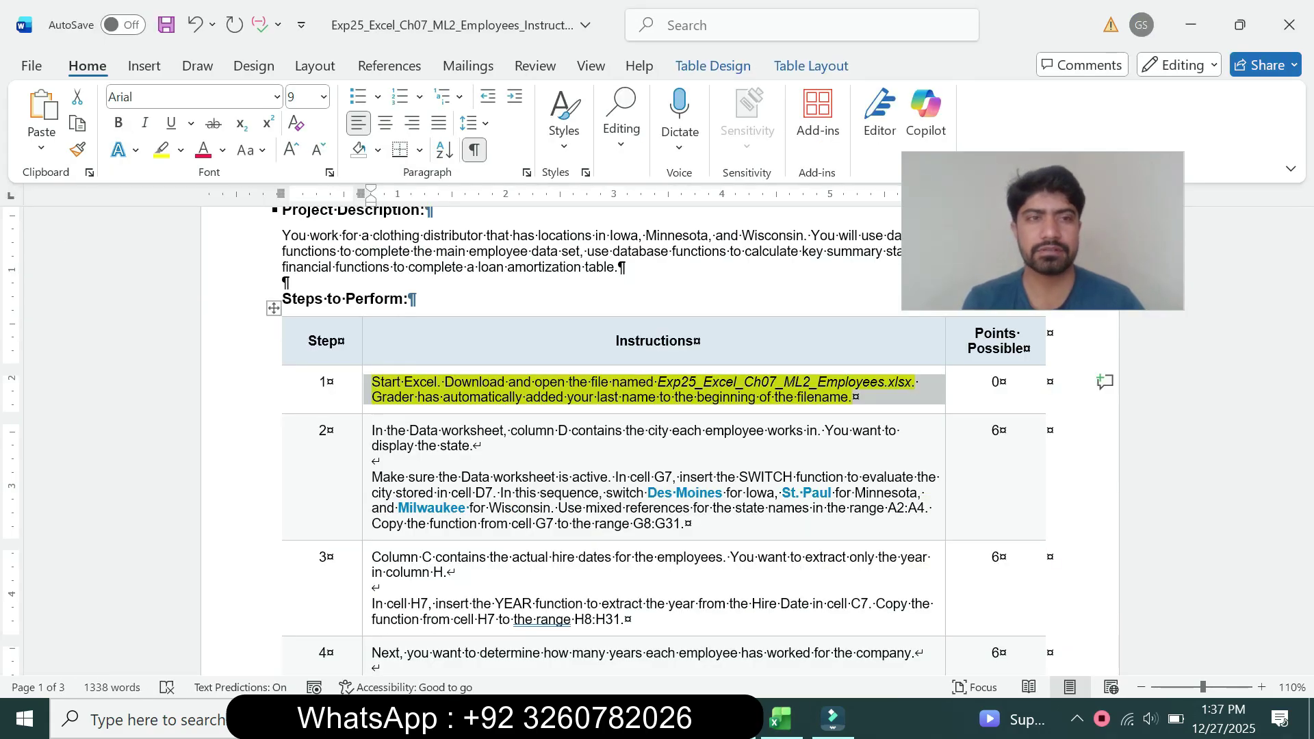
pyautogui.click(181, 150)
pyautogui.click(212, 315)
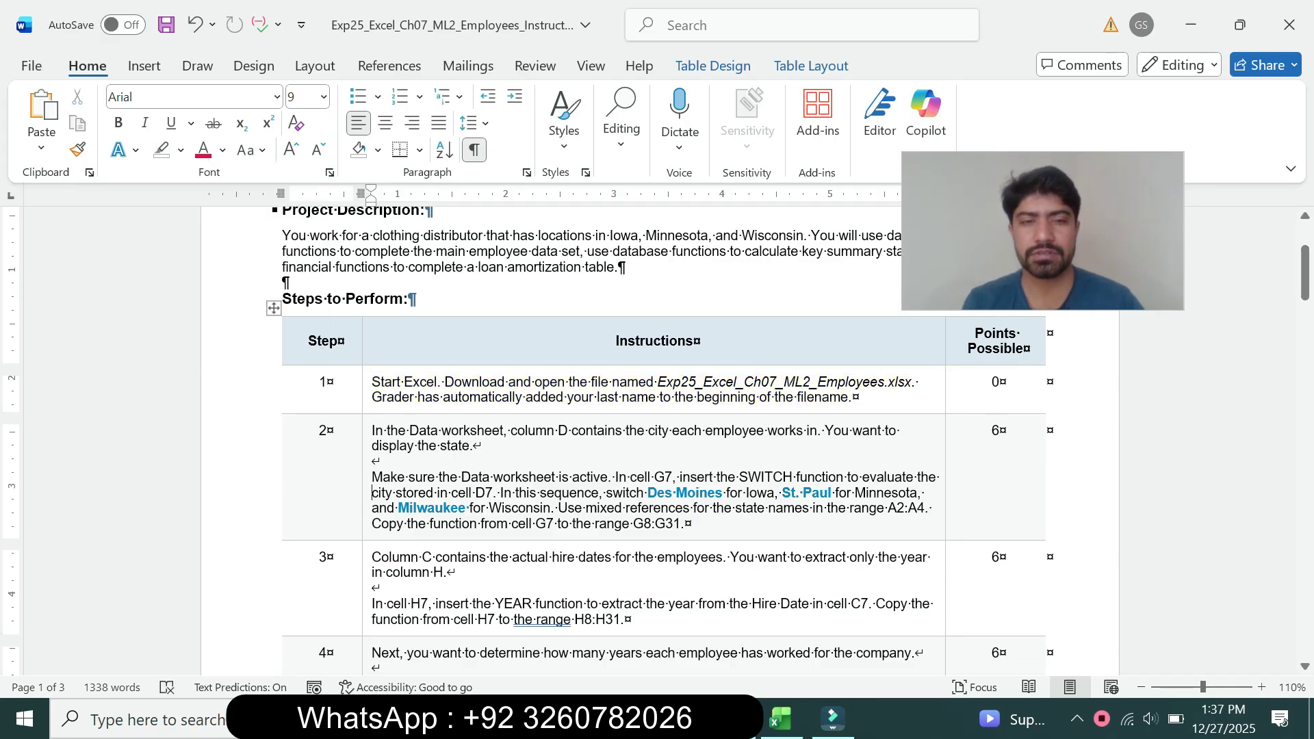
# Step: Set the step 2 instruction text to size 14 and highlight it in turquoise
pyautogui.tripleClick(372, 493)
pyautogui.click(488, 430)
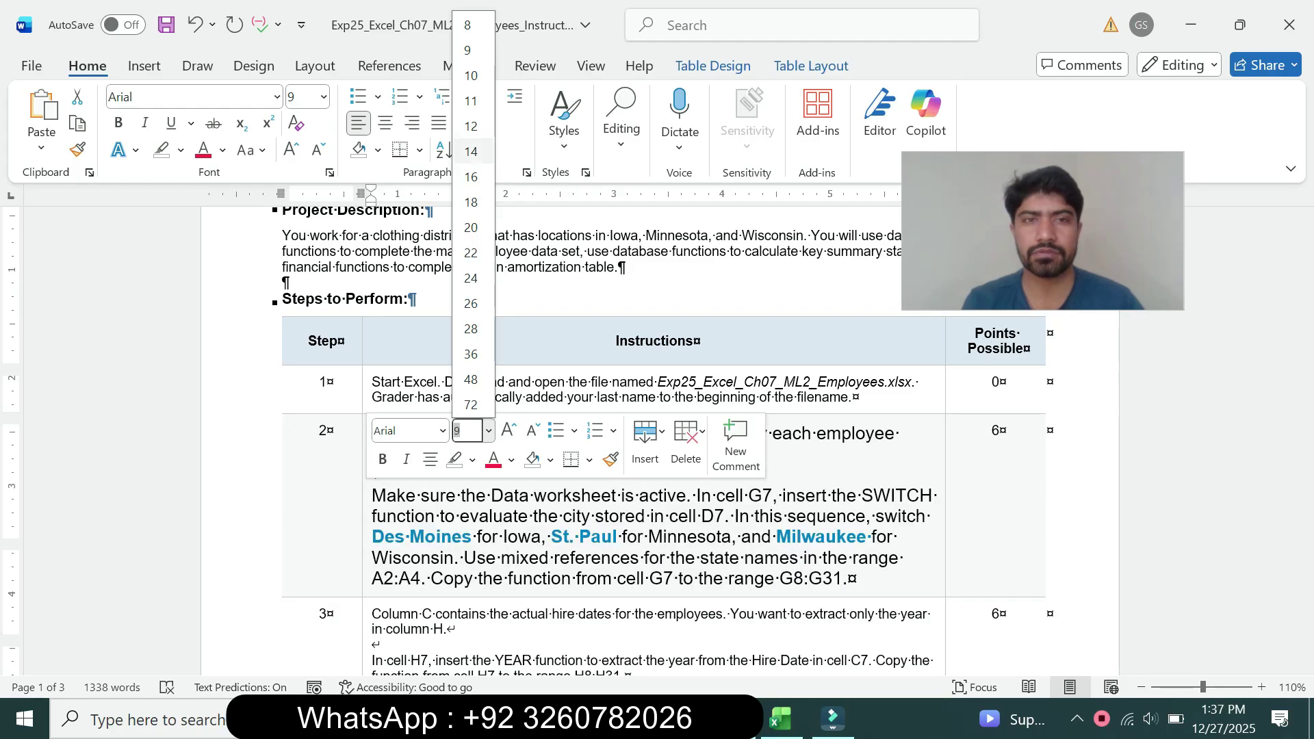
pyautogui.click(471, 151)
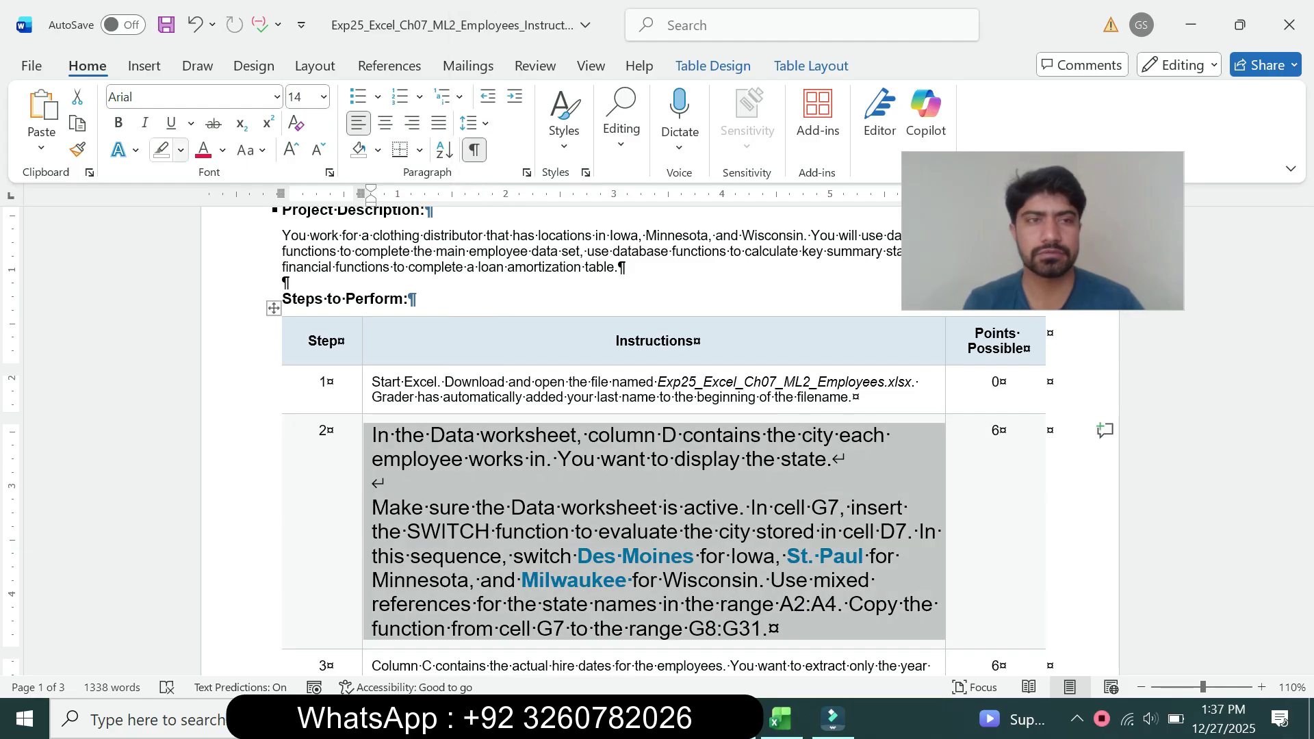
pyautogui.click(180, 150)
pyautogui.click(227, 222)
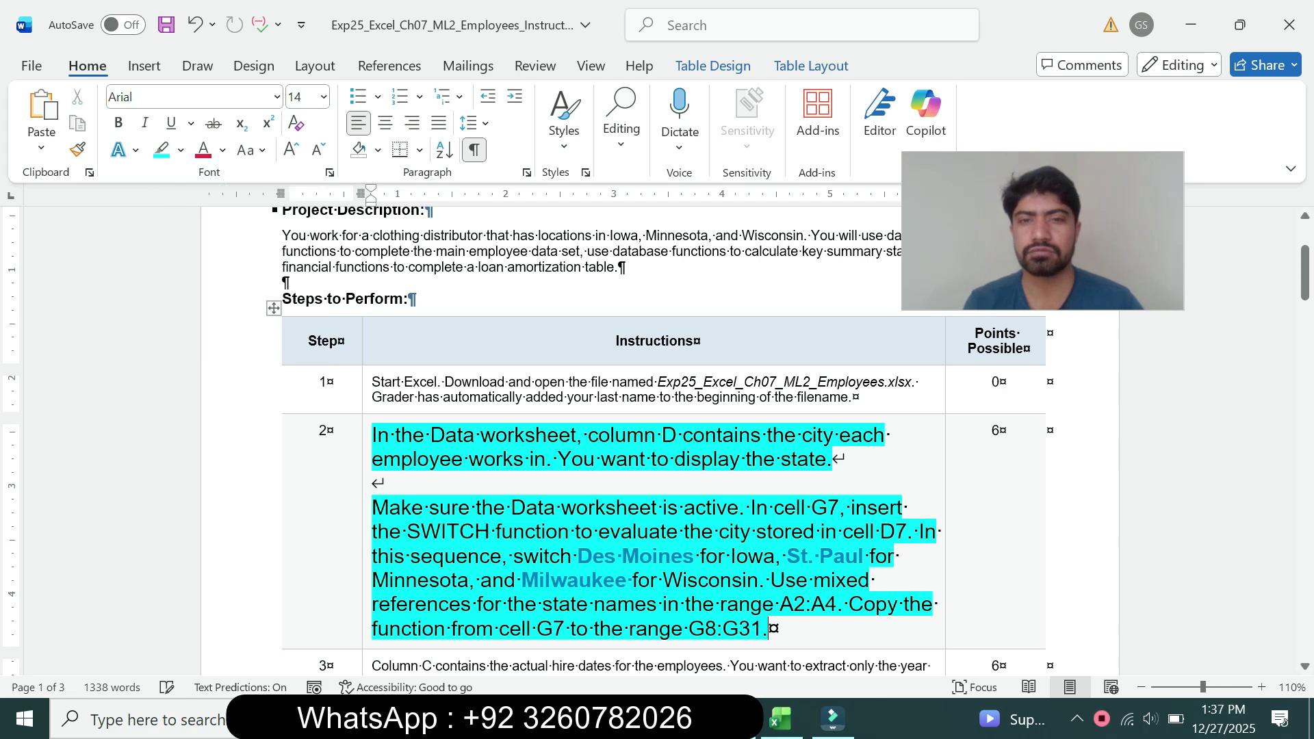
# Step: Read the step 2 instructions for the SWITCH function in cell G7 and compare them with the Data worksheet in Excel
pyautogui.moveTo(1305, 274); pyautogui.dragTo(1305, 278)
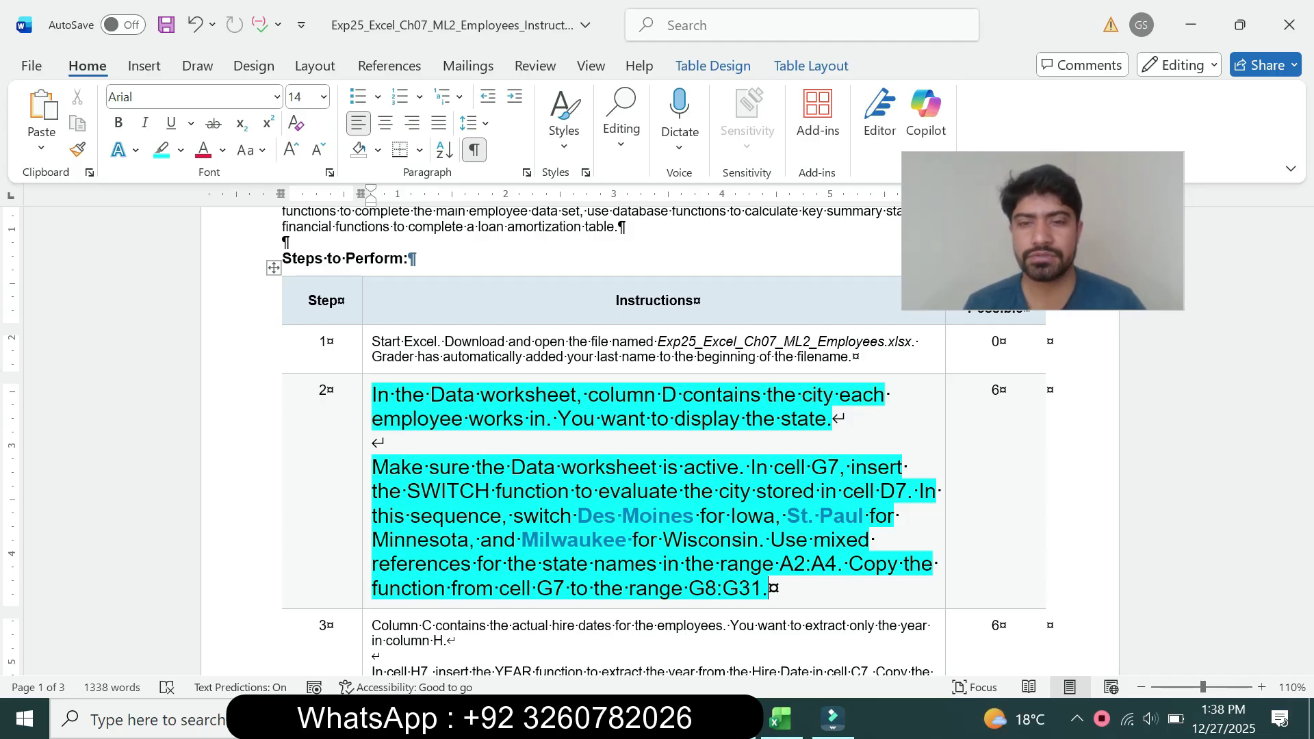
pyautogui.moveTo(372, 466)
pyautogui.mouseDown()
pyautogui.moveTo(657, 466)
pyautogui.moveTo(378, 442)
pyautogui.mouseUp()
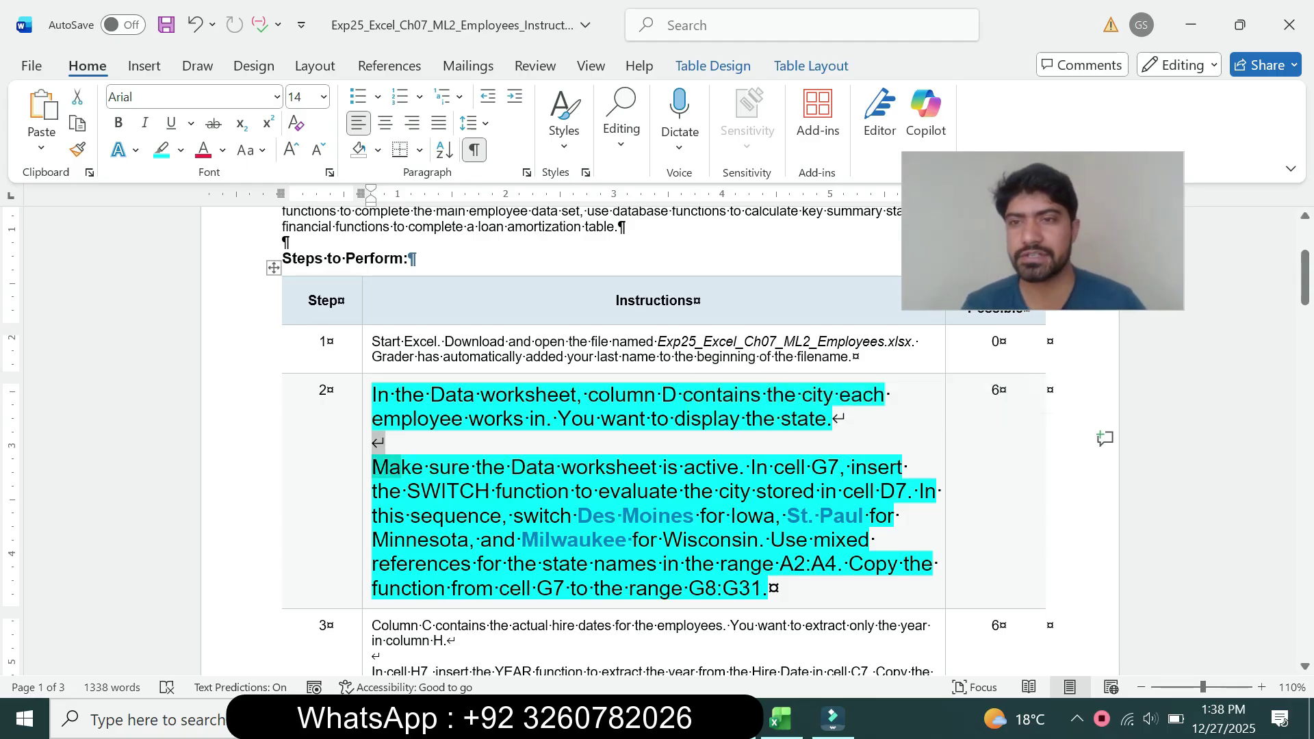
pyautogui.click(781, 719)
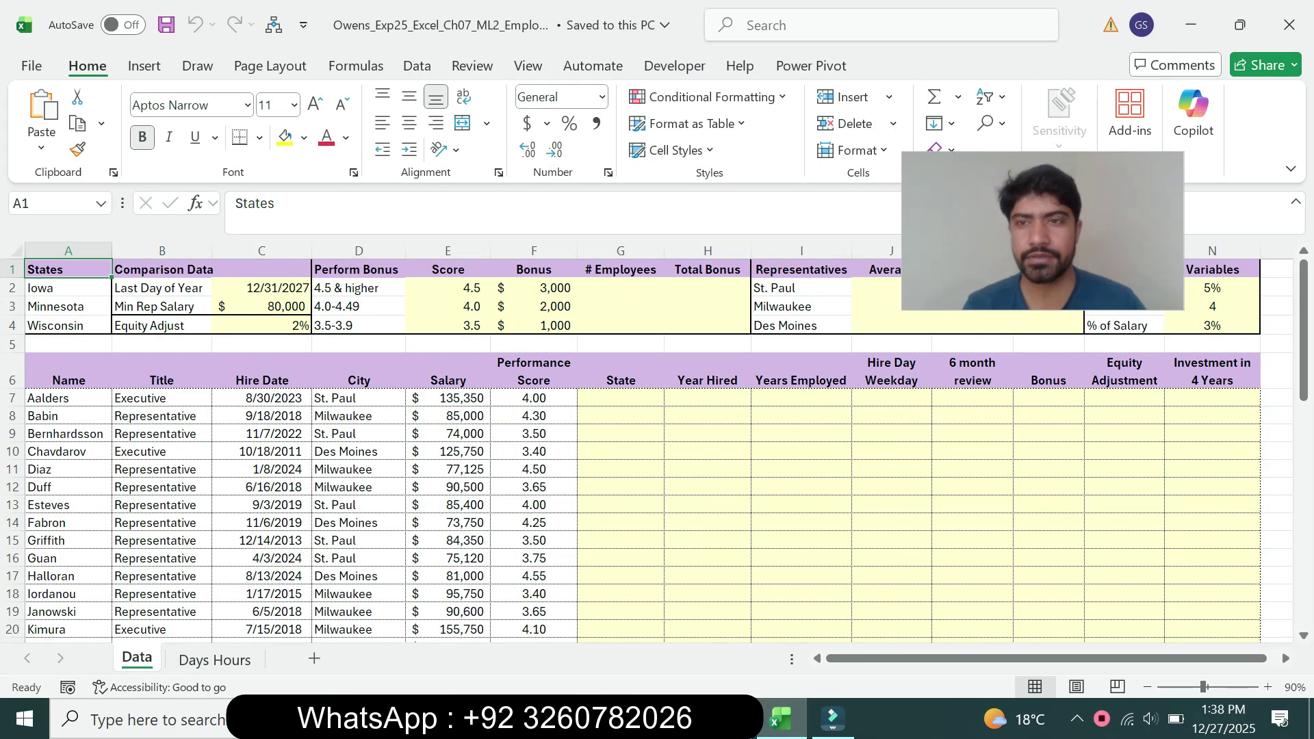
pyautogui.hotkey('alt', 'Tab')
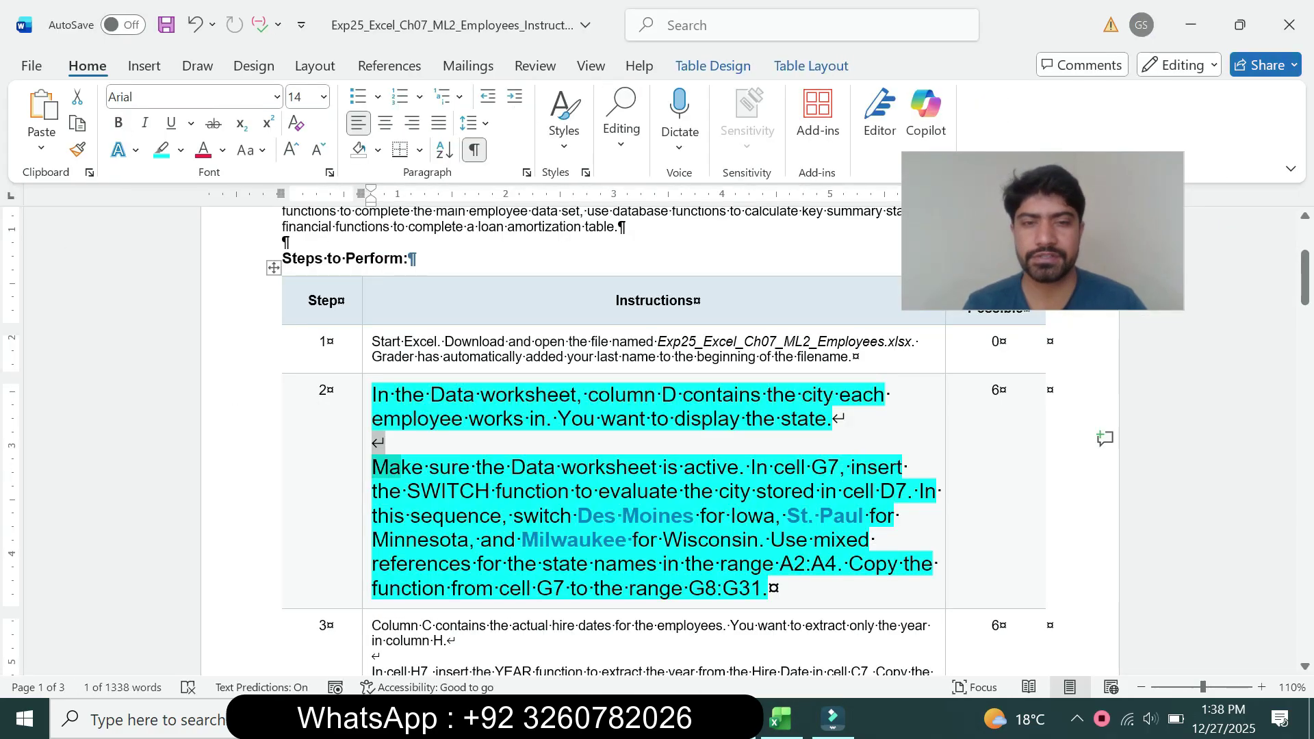
pyautogui.moveTo(742, 468); pyautogui.dragTo(784, 491)
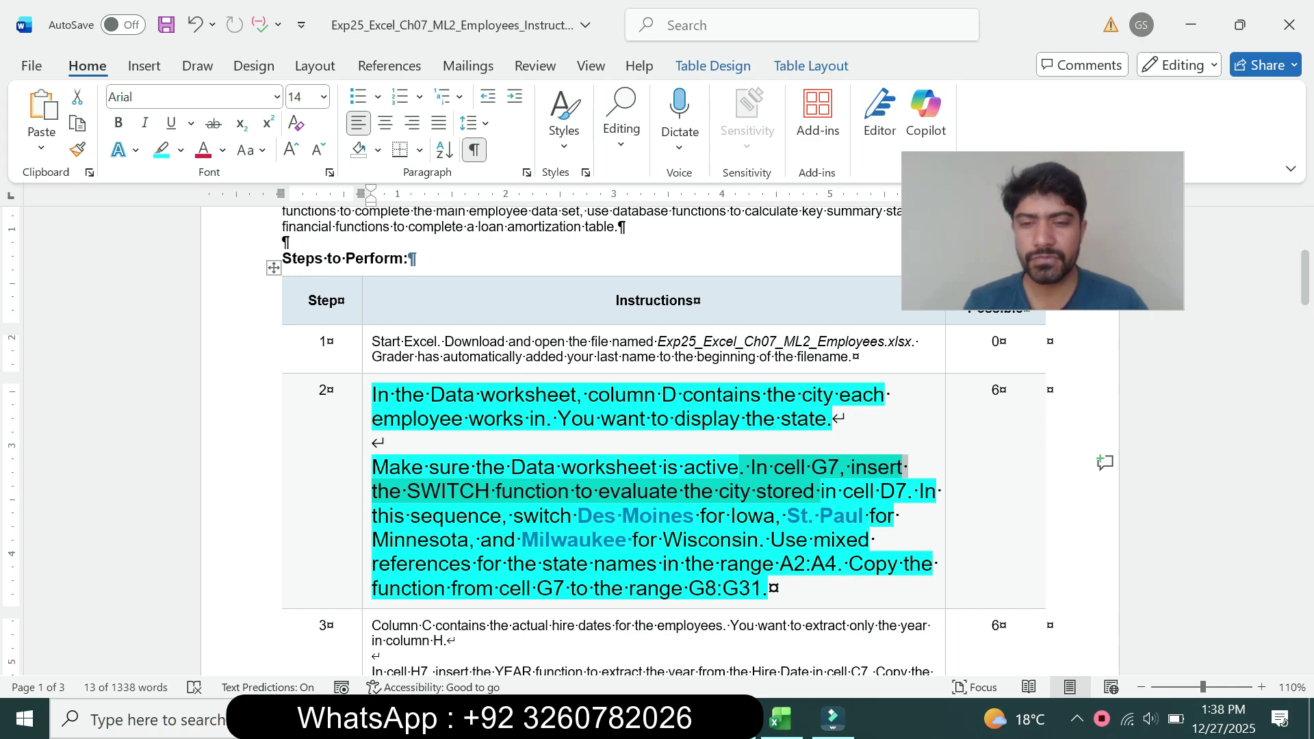
# Step: Switch to the Excel workbook and start a SWITCH function in cell G7 of the Data worksheet with D7 as the expression
pyautogui.hotkey('alt', 'Tab')
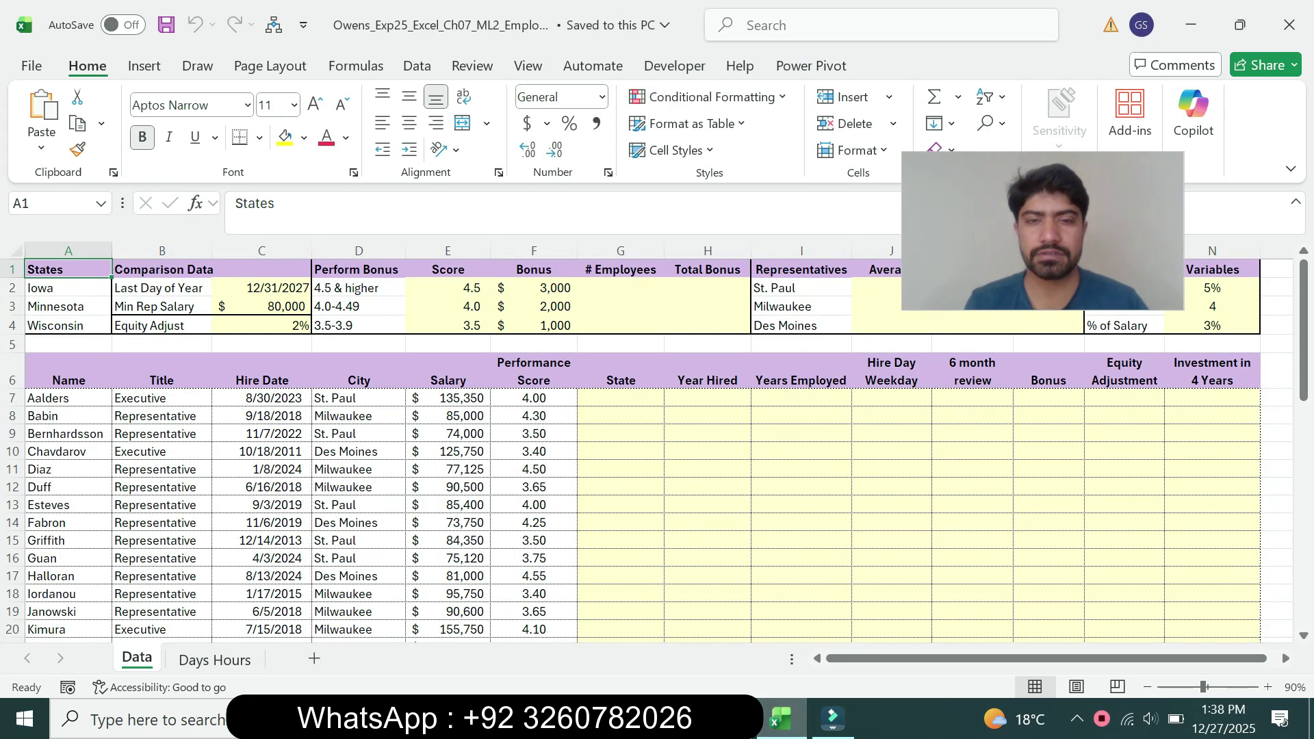
pyautogui.click(620, 399)
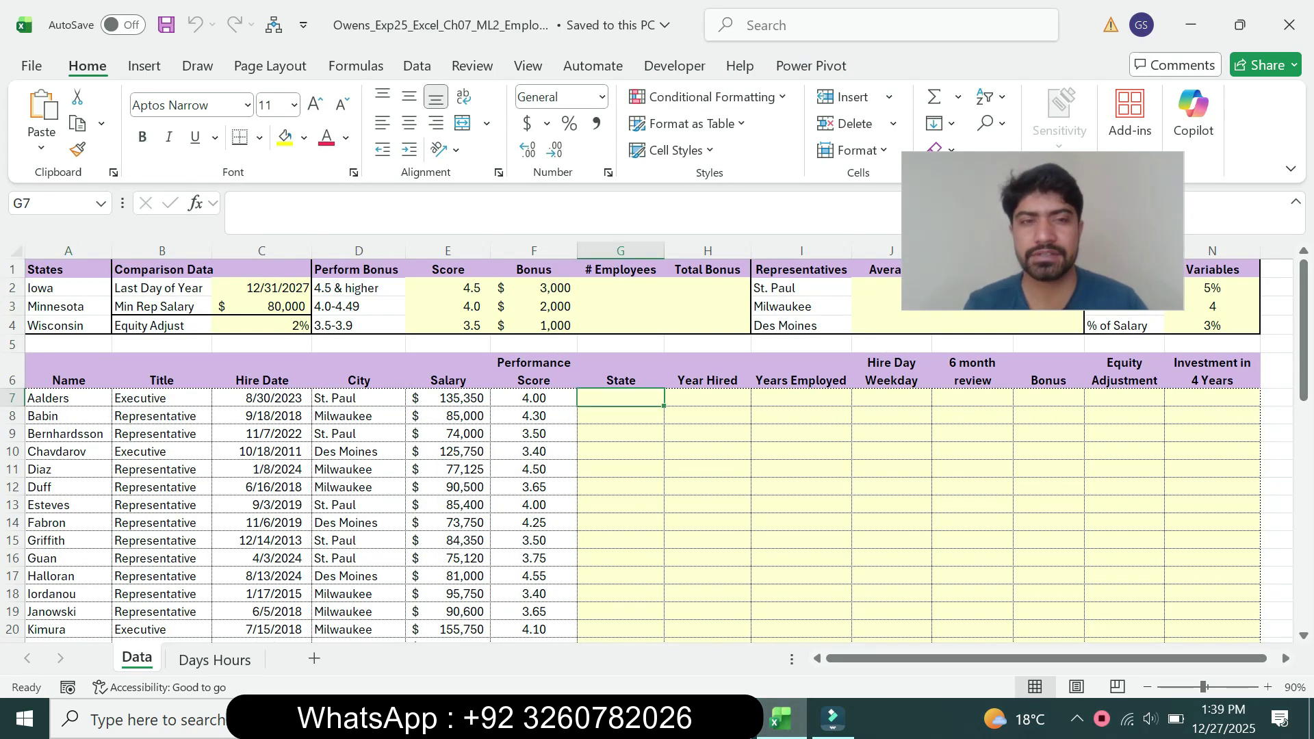
pyautogui.hotkey('alt', 'Tab')
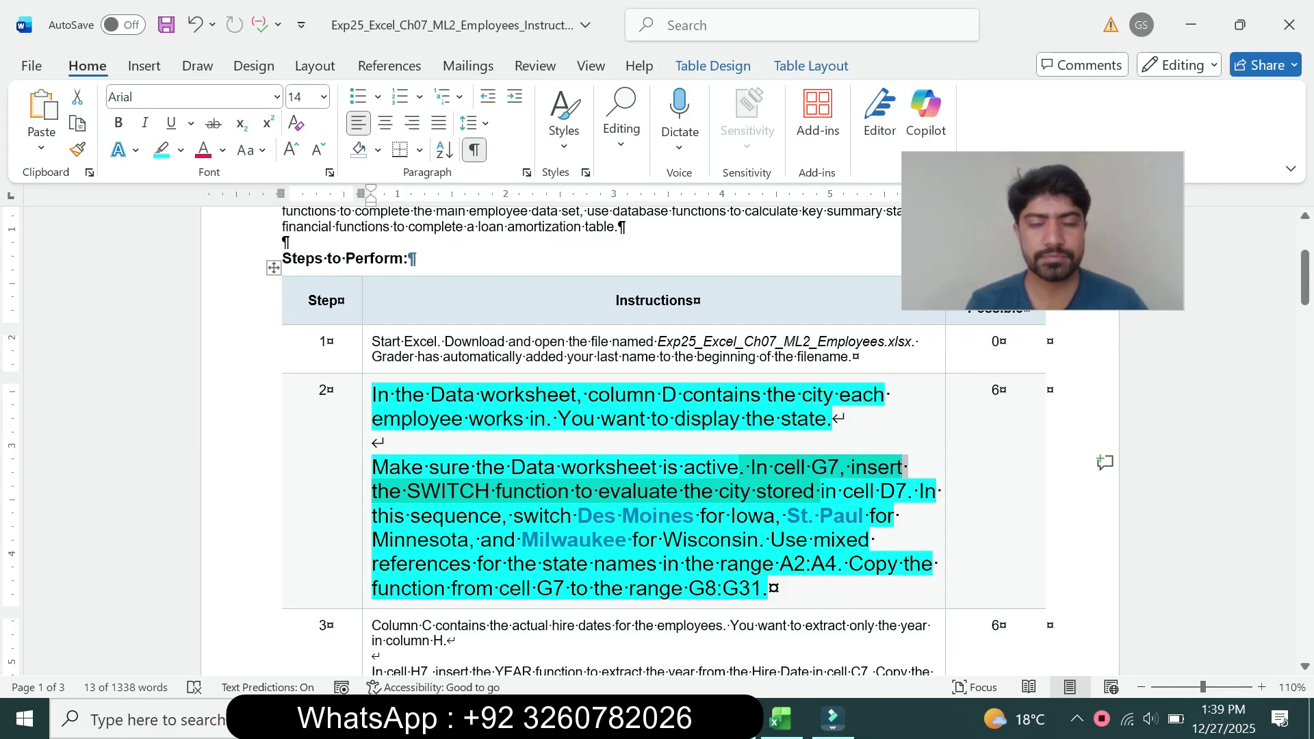
pyautogui.hotkey('alt', 'Tab')
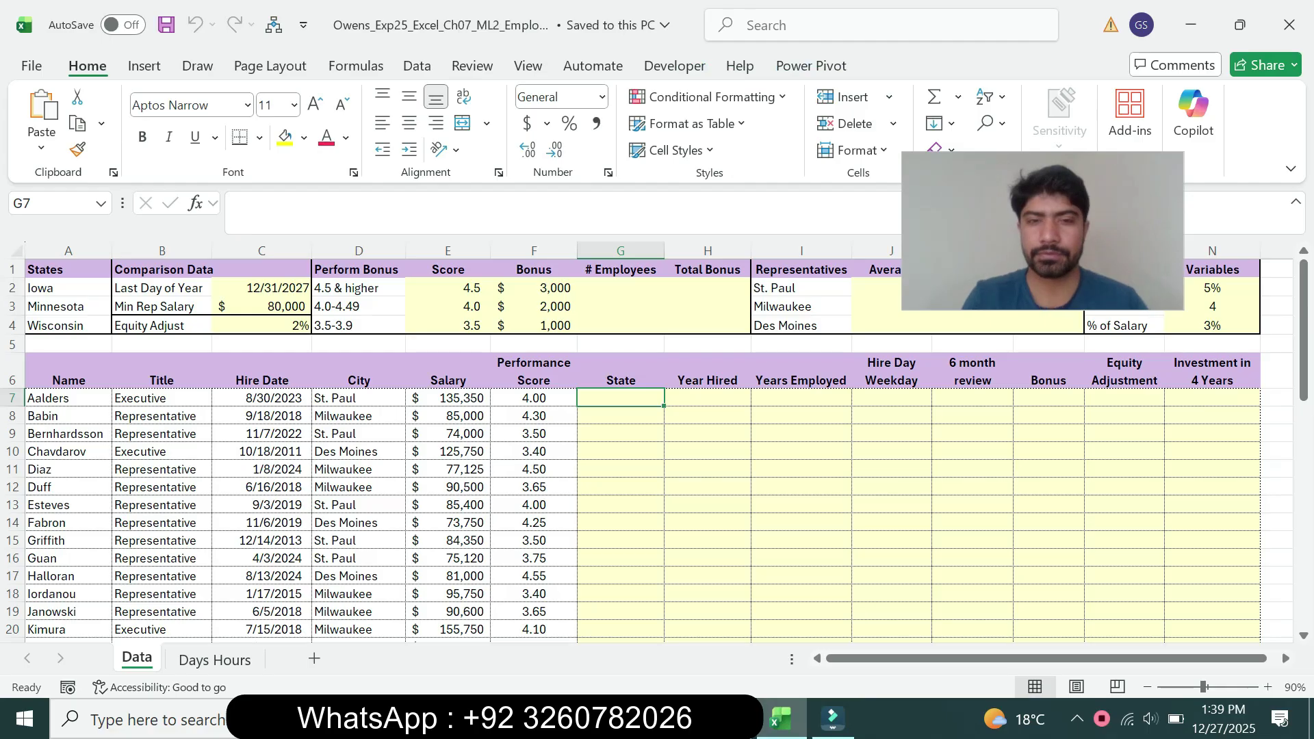
pyautogui.write('=sw')
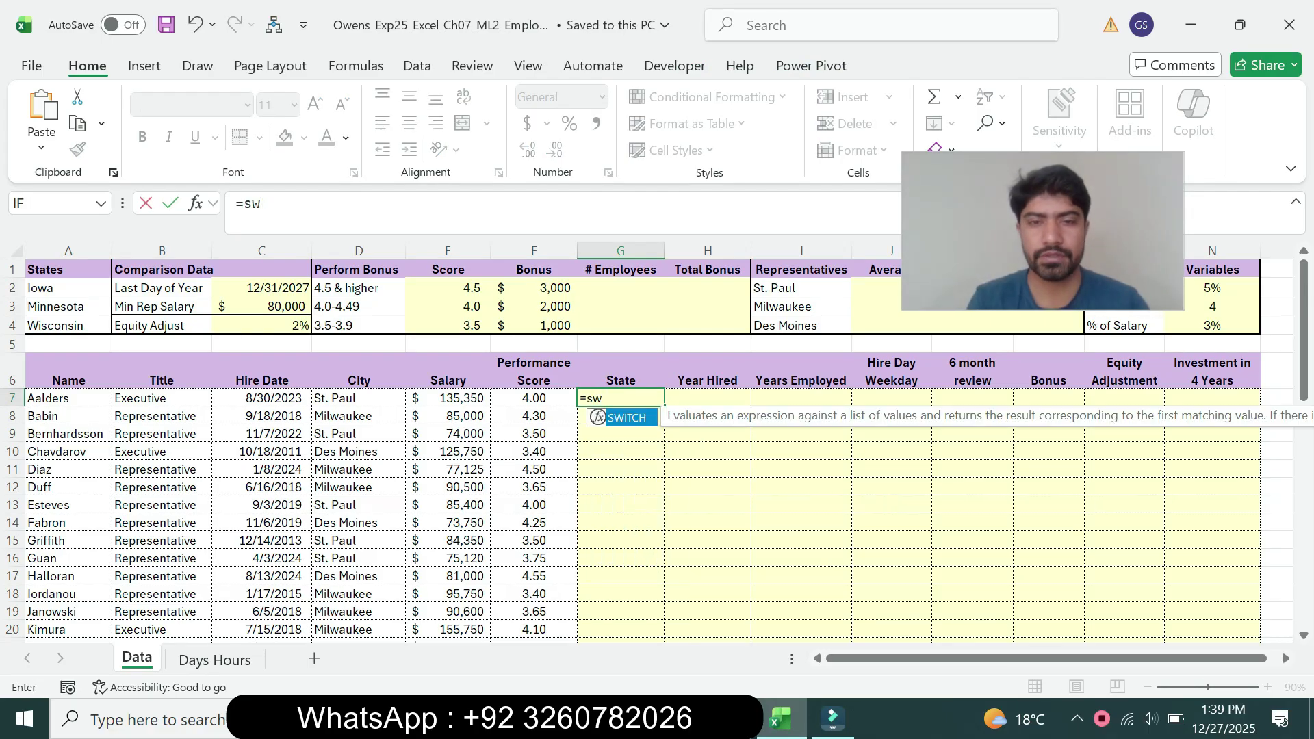
pyautogui.press('Tab')
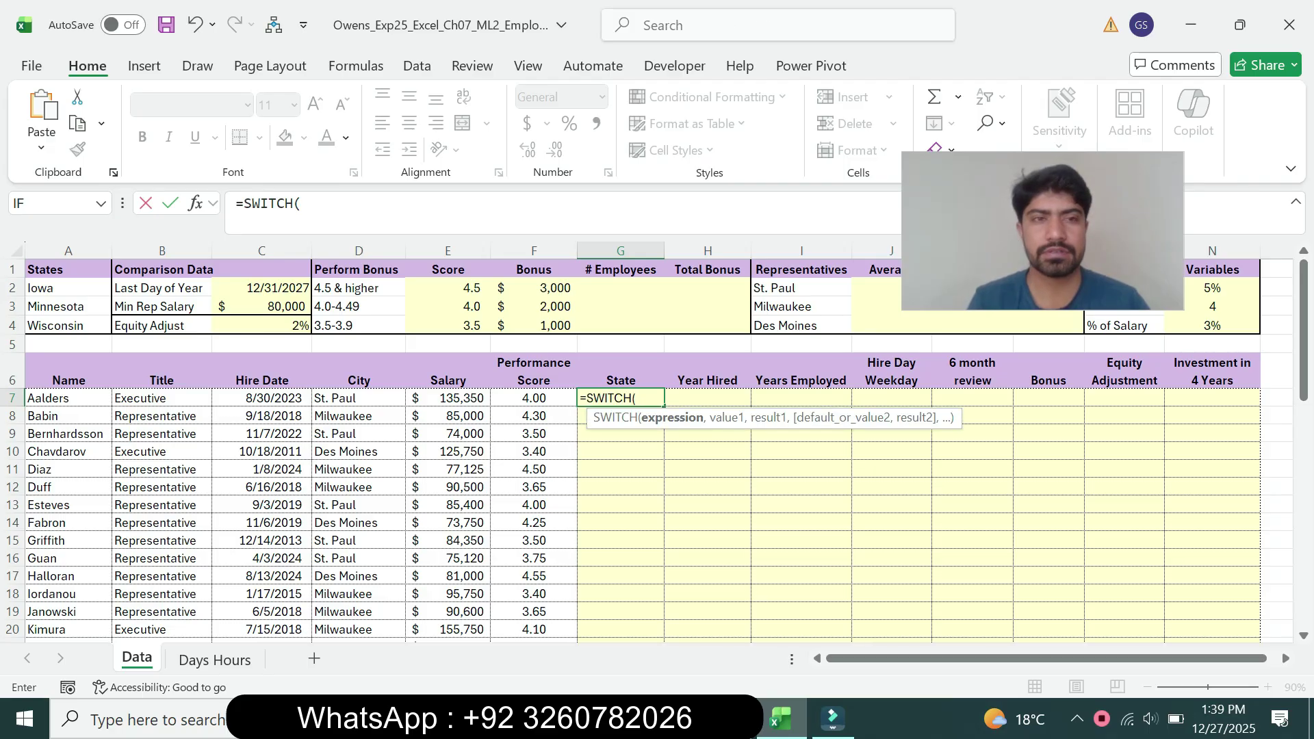
pyautogui.click(302, 204)
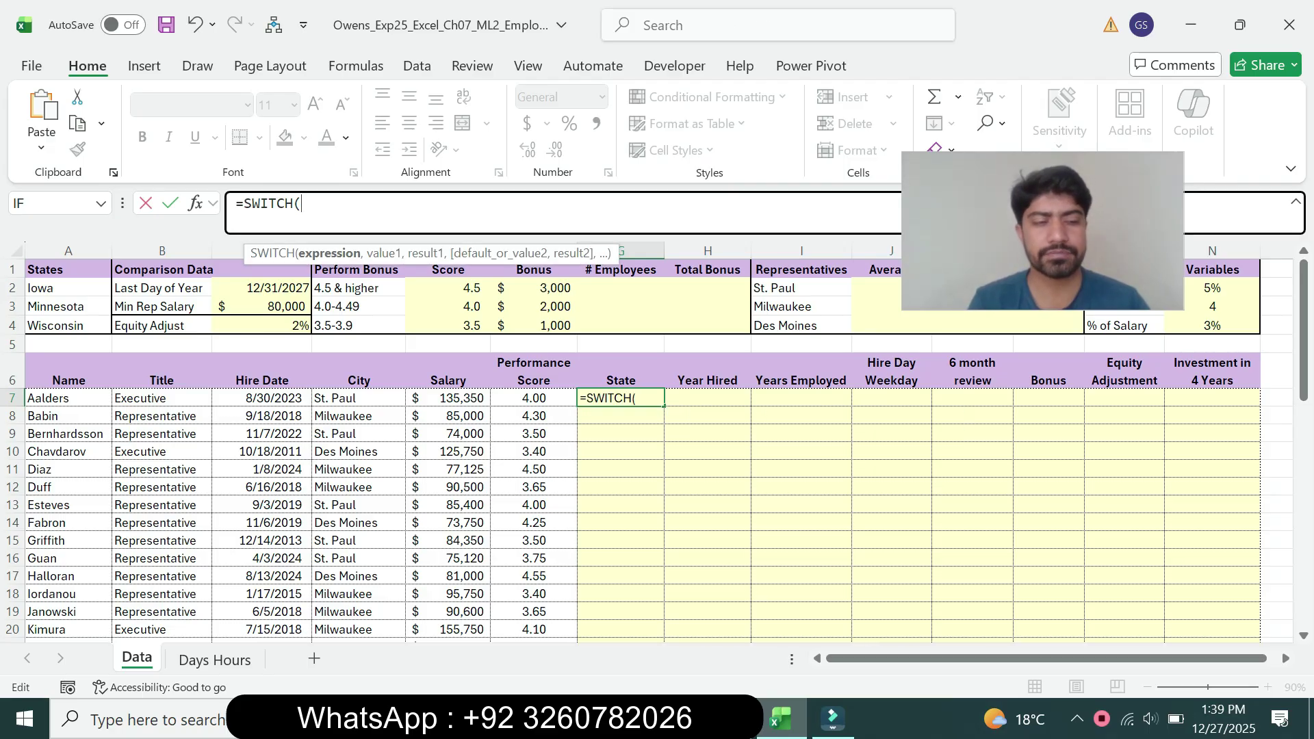
pyautogui.hotkey('alt', 'Tab')
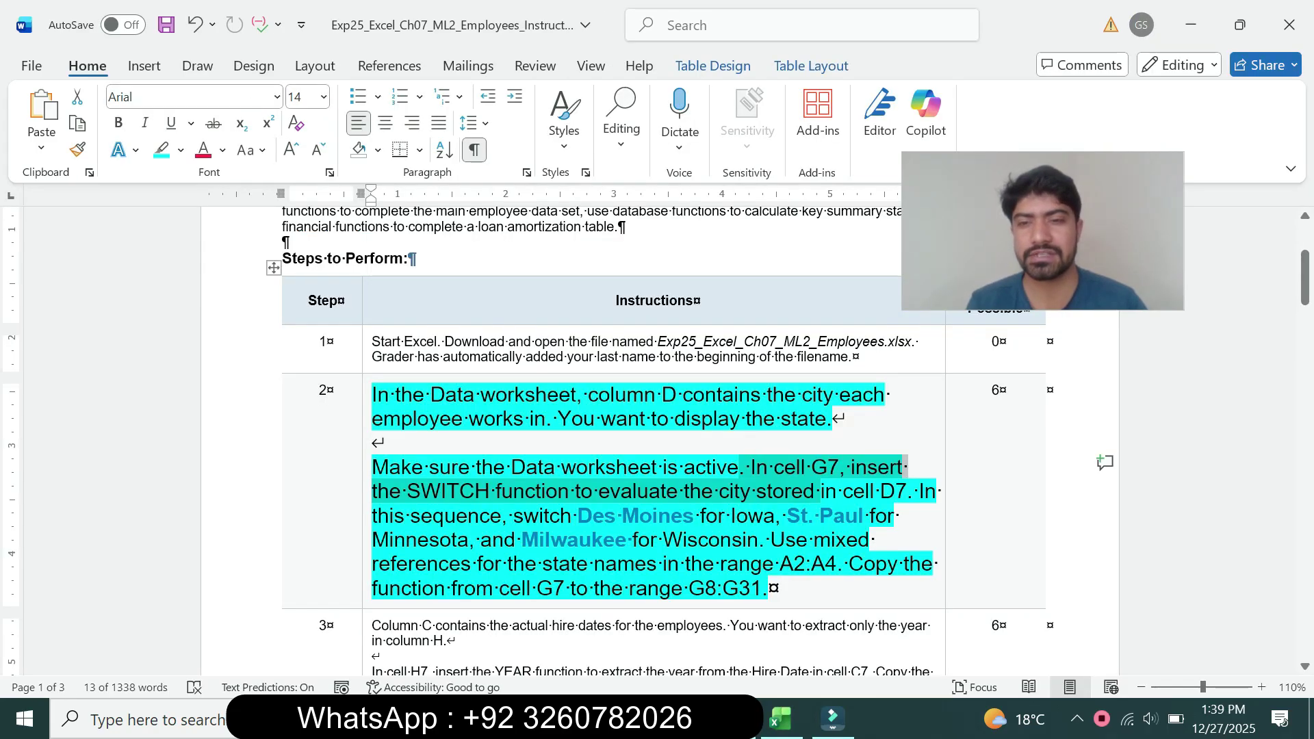
pyautogui.hotkey('alt', 'Tab')
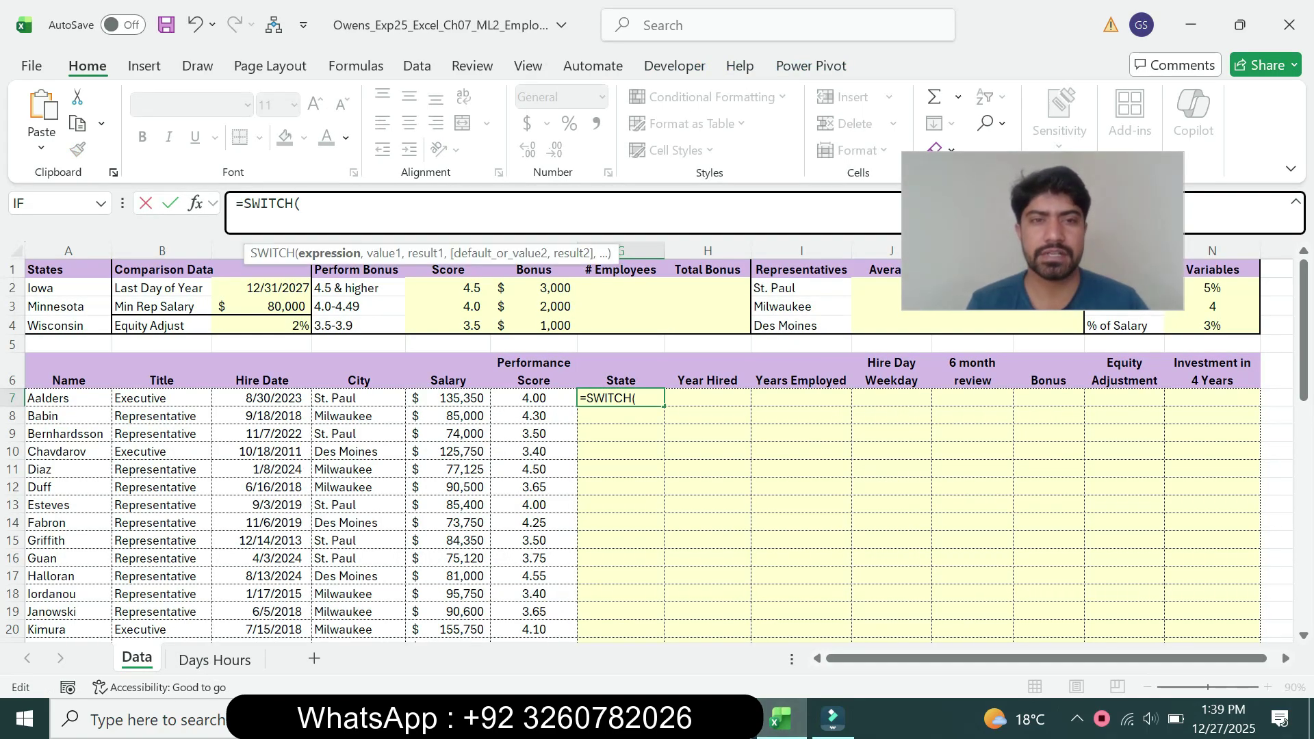
pyautogui.click(359, 398)
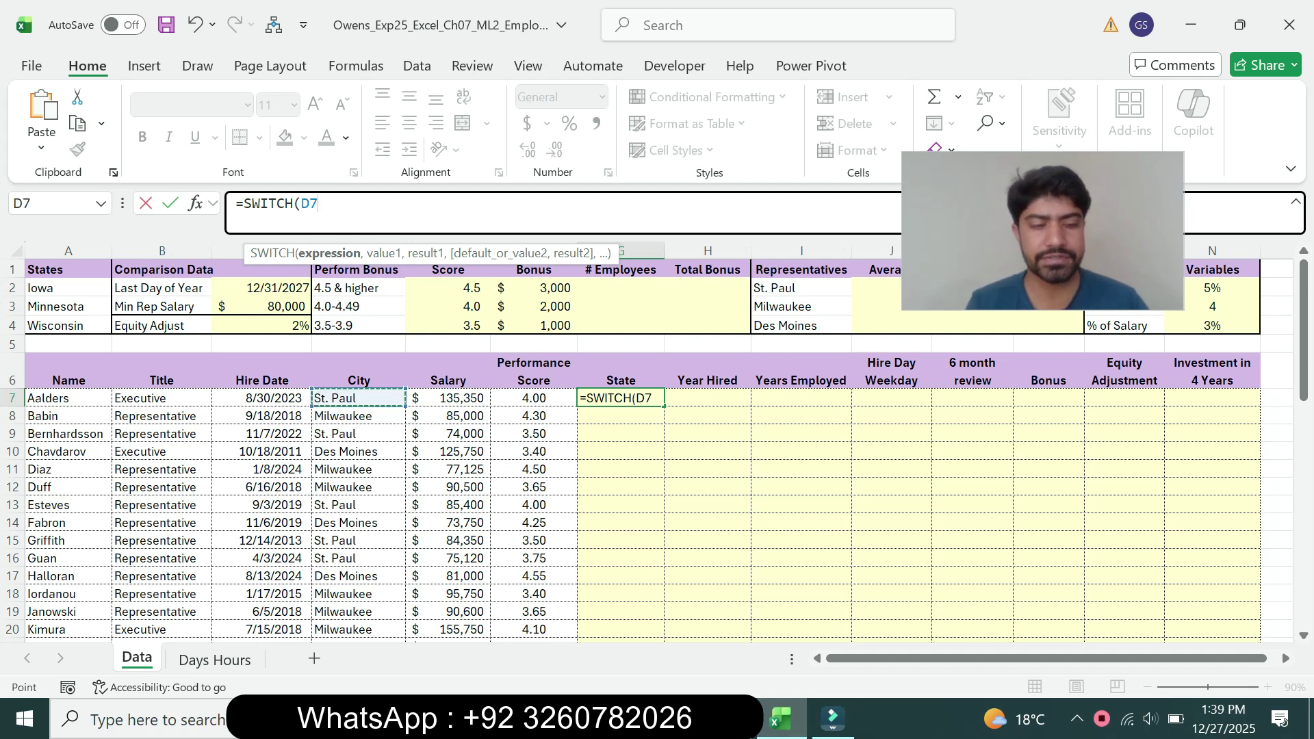
# Step: Add "Des Moines" as the first value in G7's SWITCH formula, with the absolute reference $A$2 as its result
pyautogui.write(',"')
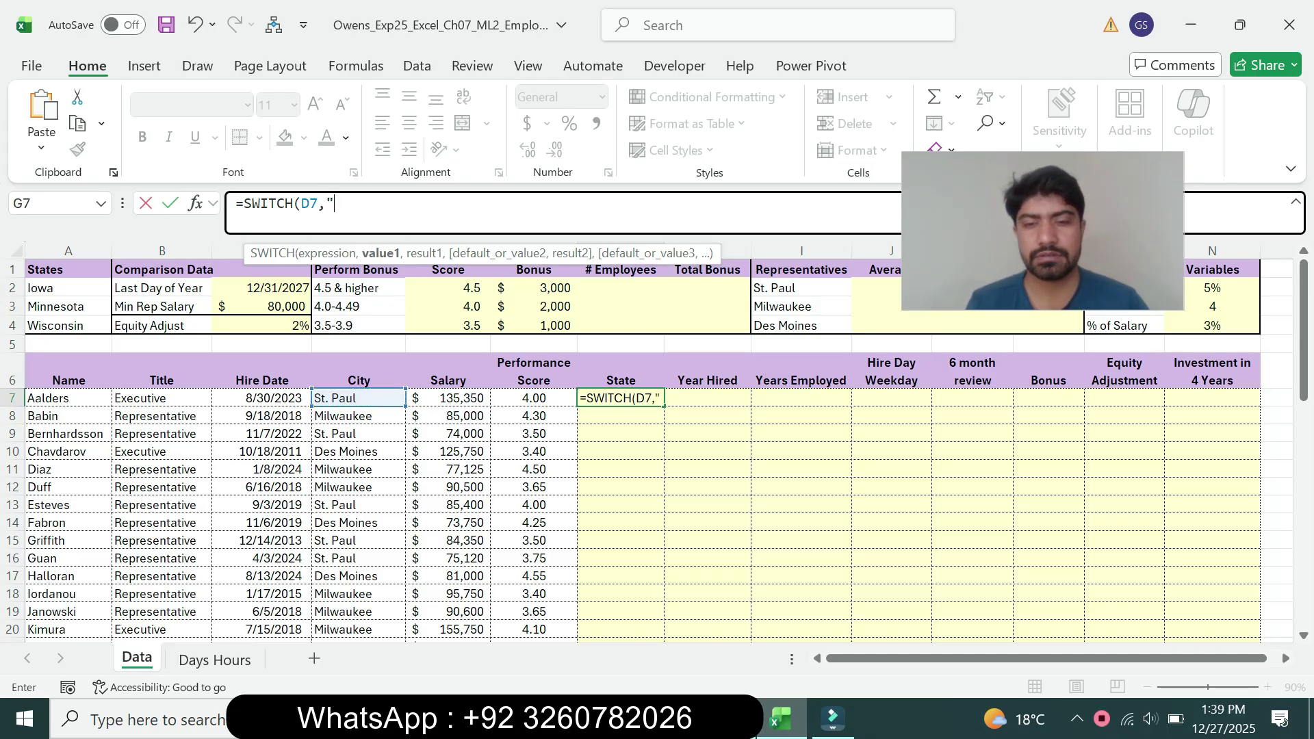
pyautogui.hotkey('alt', 'Tab')
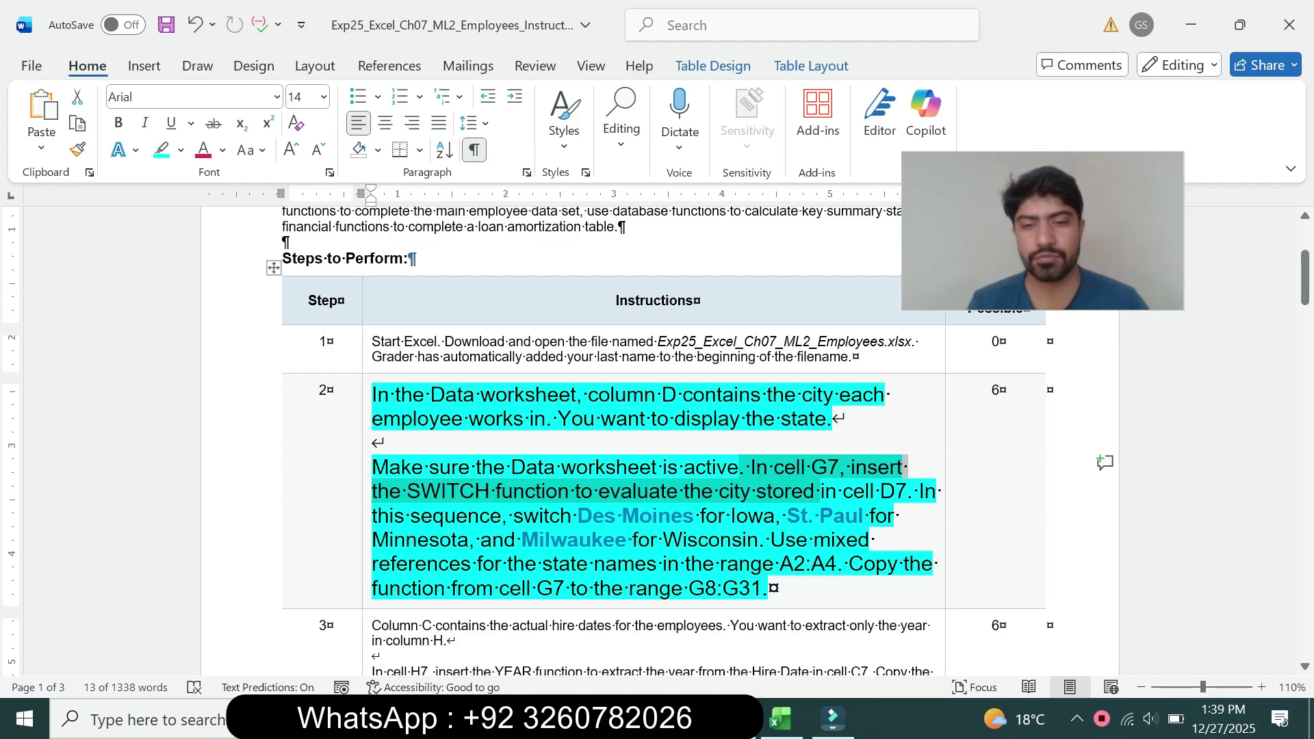
pyautogui.hotkey('alt', 'Tab')
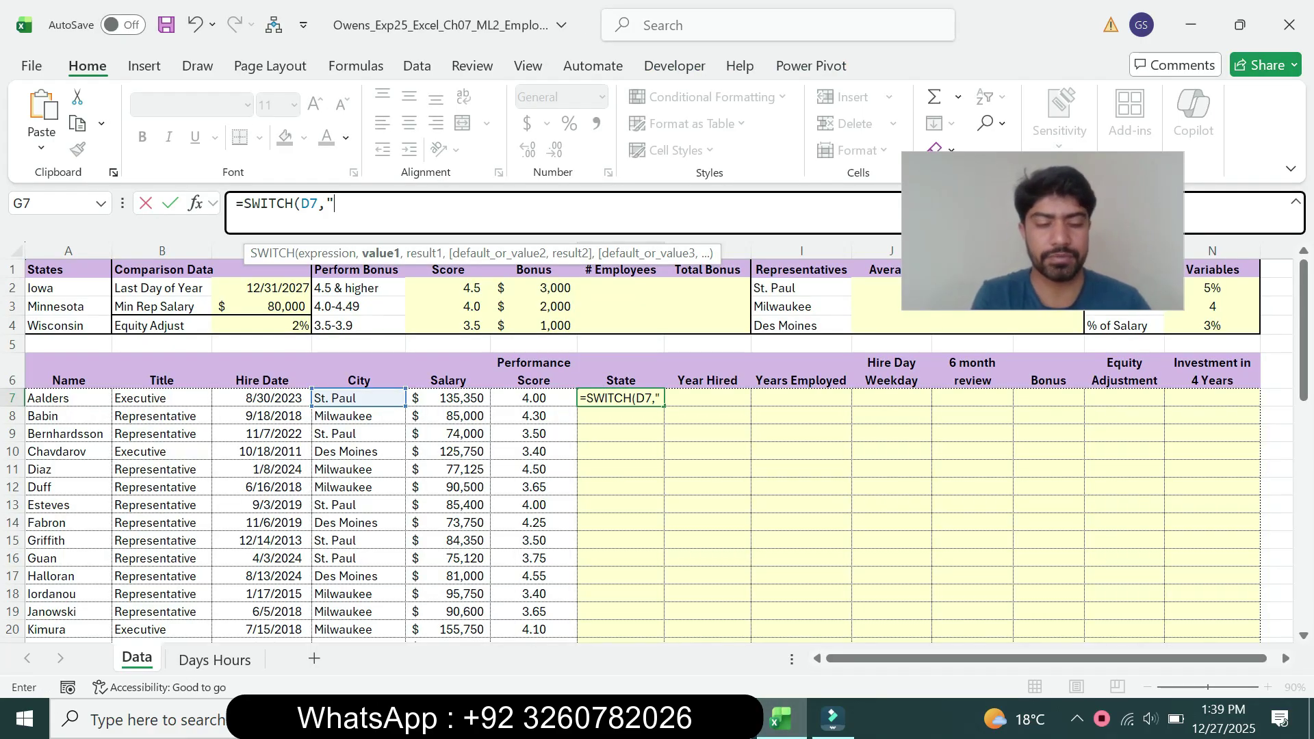
pyautogui.write('Des')
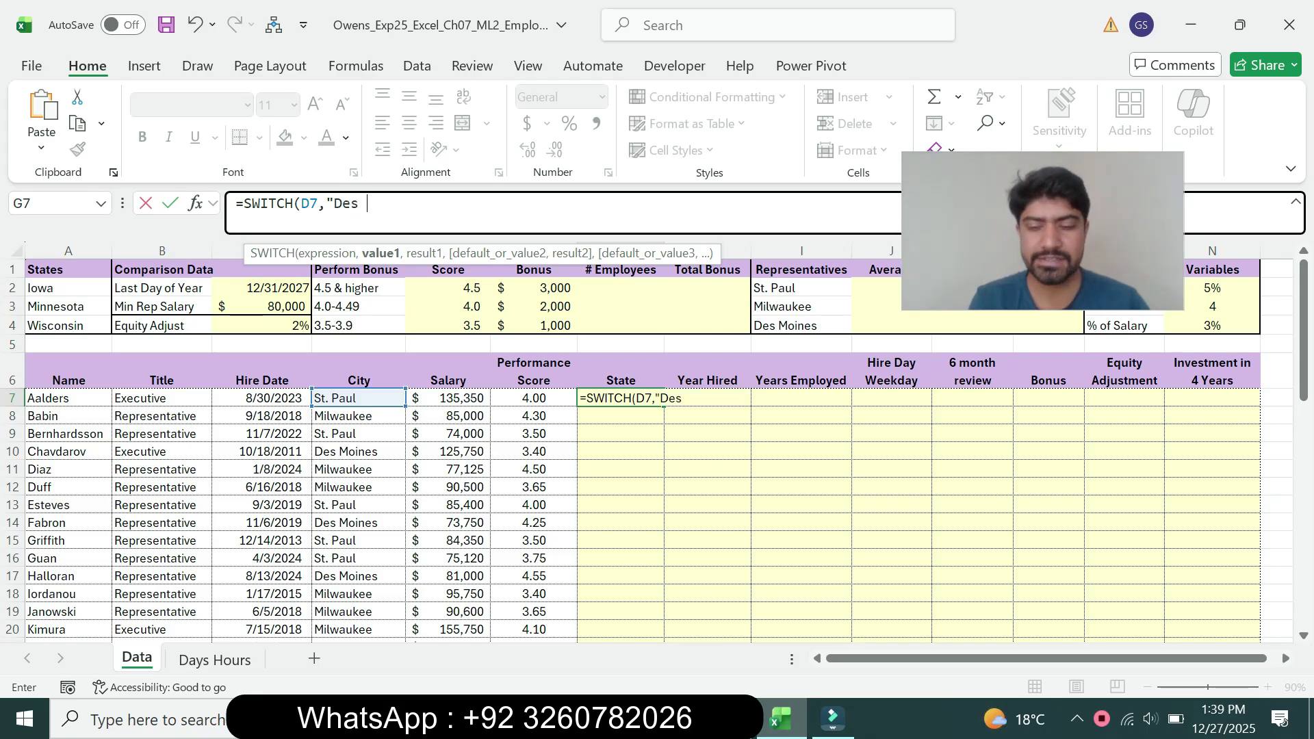
pyautogui.write(' Moi')
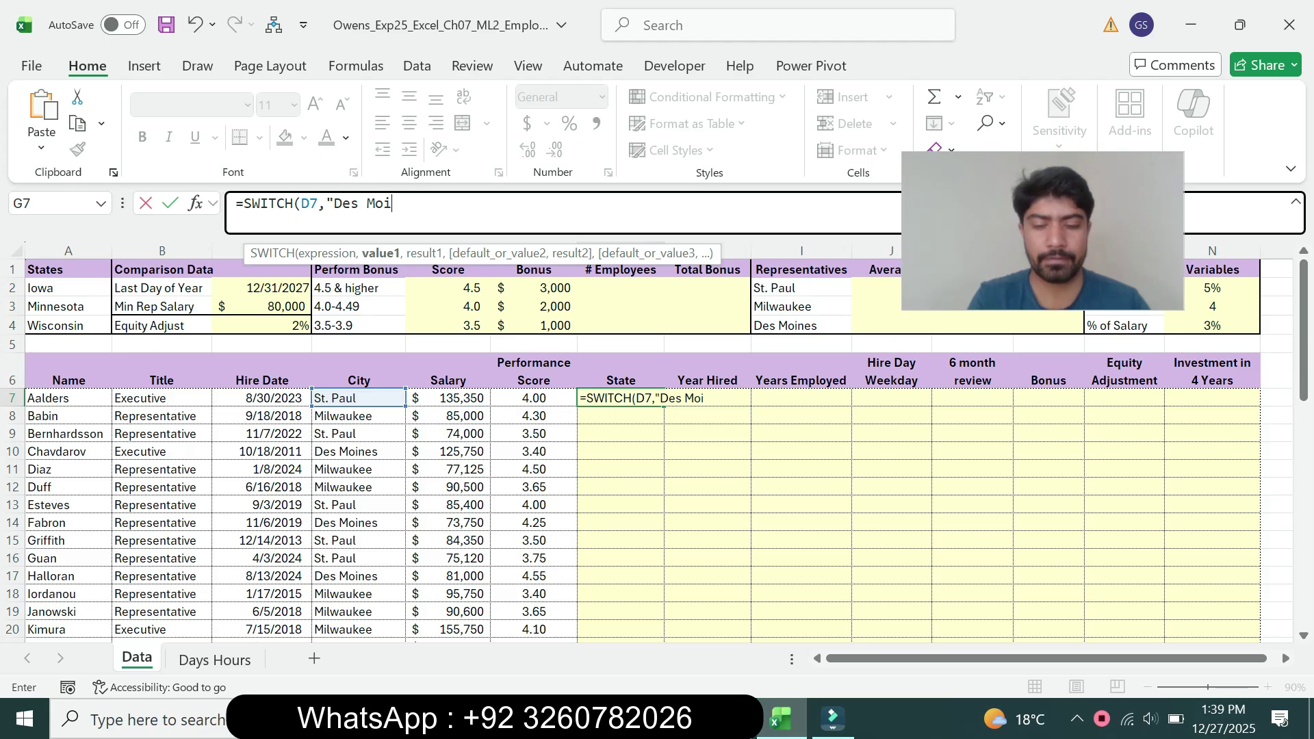
pyautogui.write('nes",')
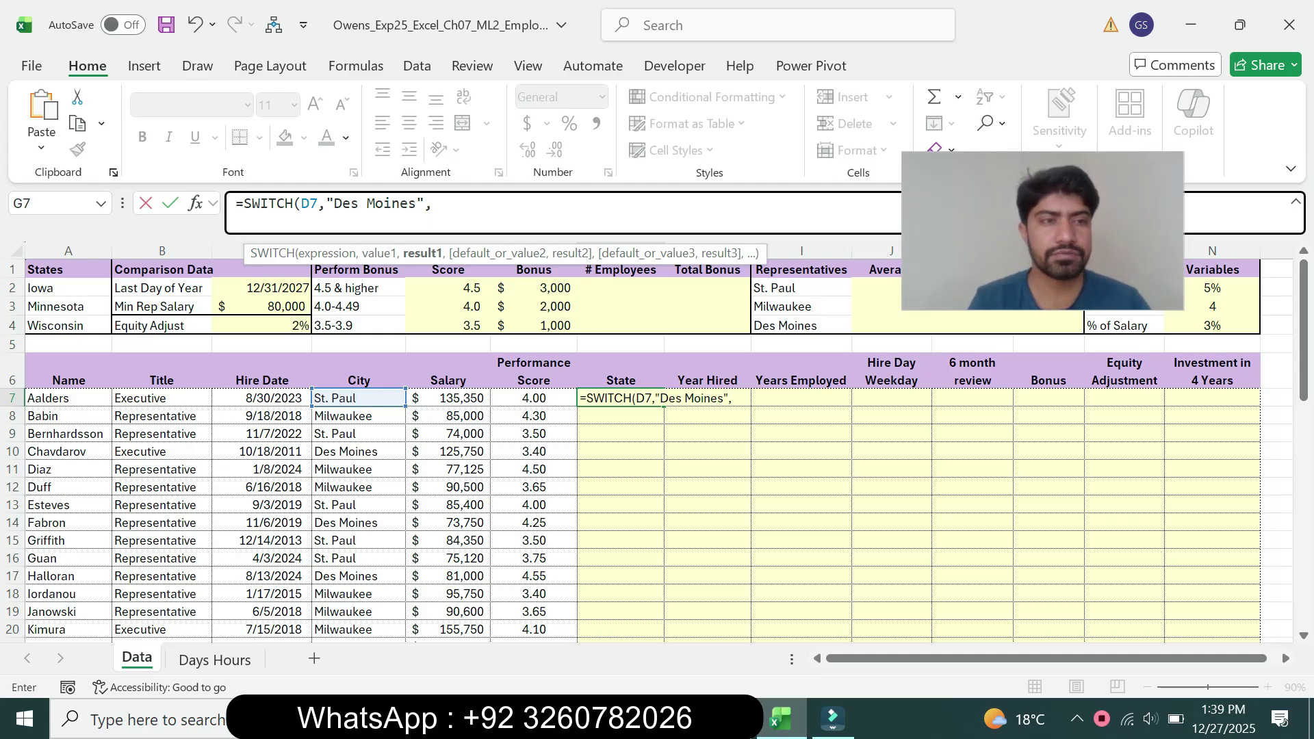
pyautogui.click(68, 288)
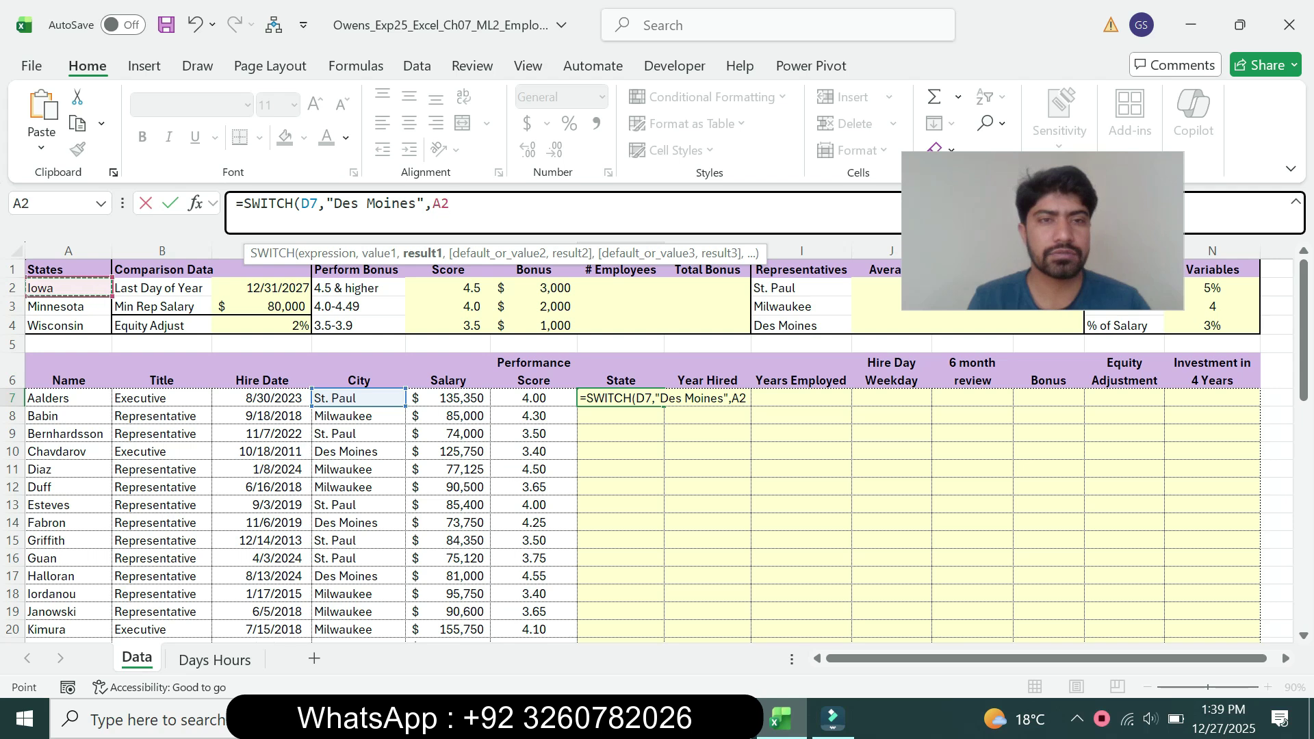
pyautogui.press('F4')
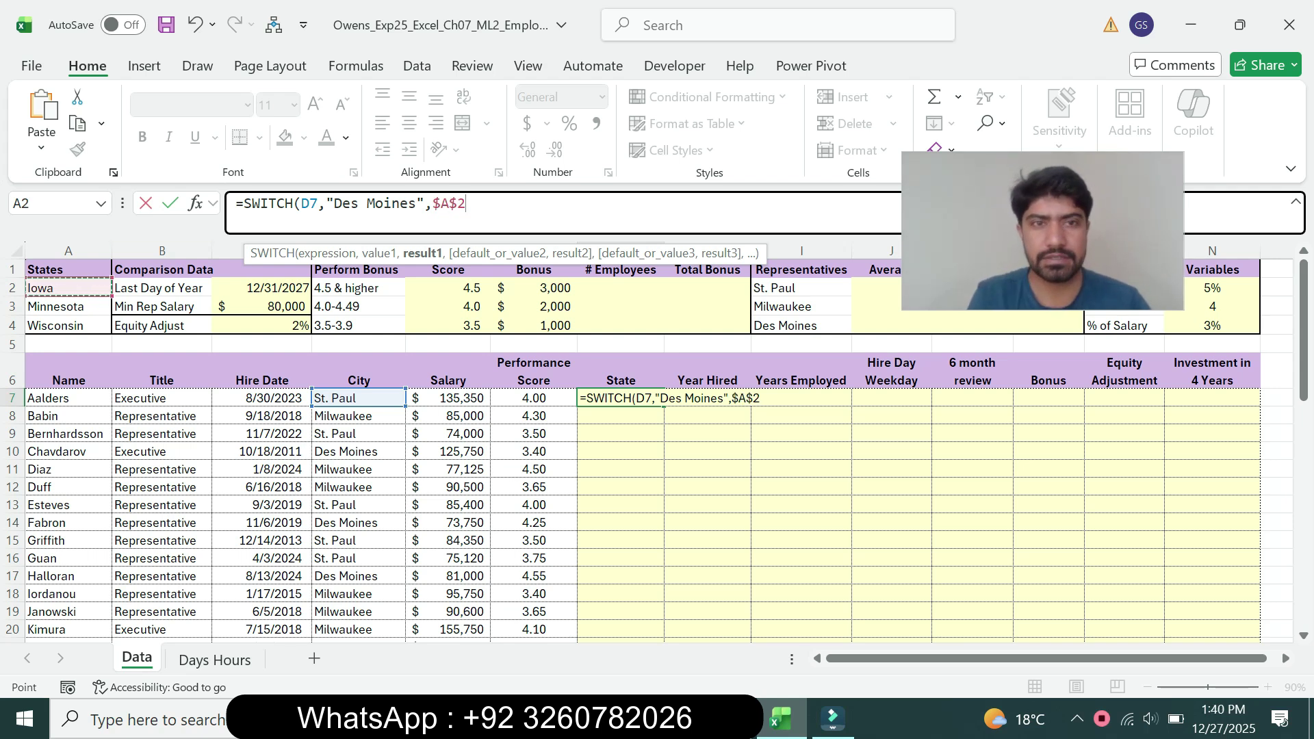
# Step: Add "St.Paul" as the second value in the SWITCH formula, with $A$3 as its result
pyautogui.write(',"')
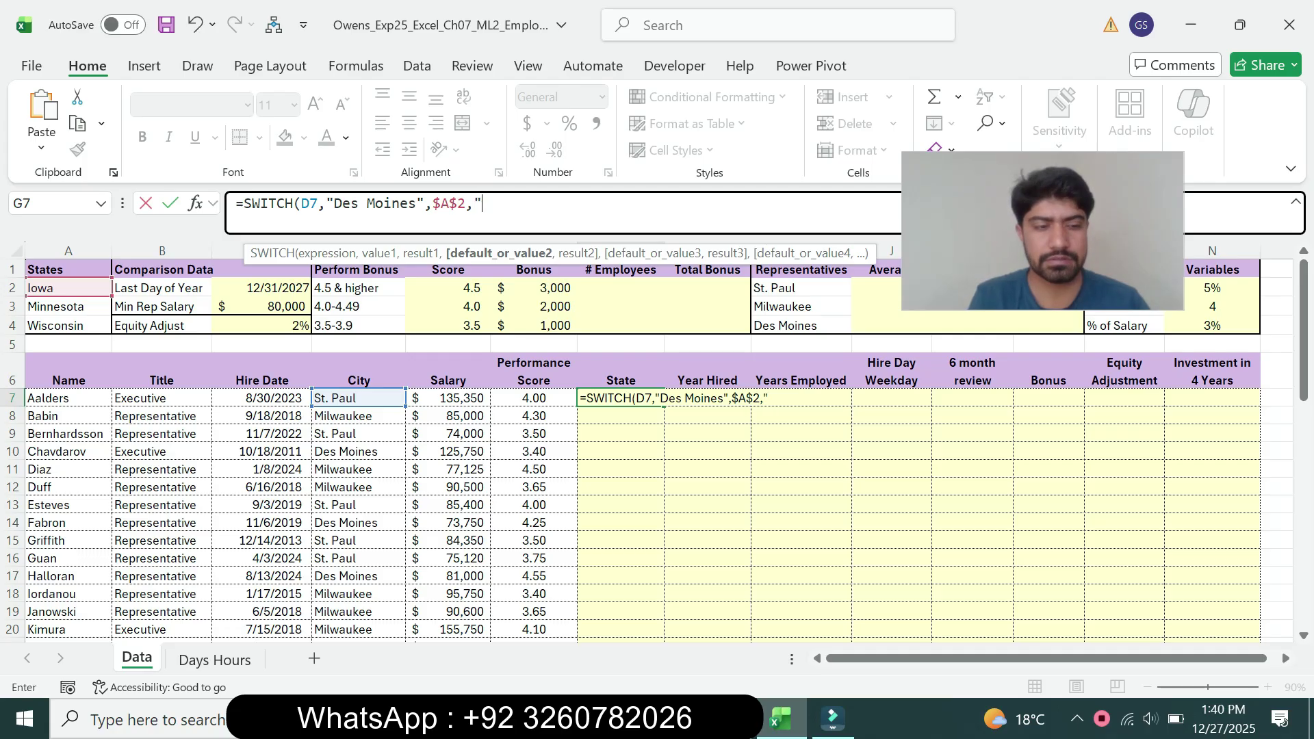
pyautogui.write('ST')
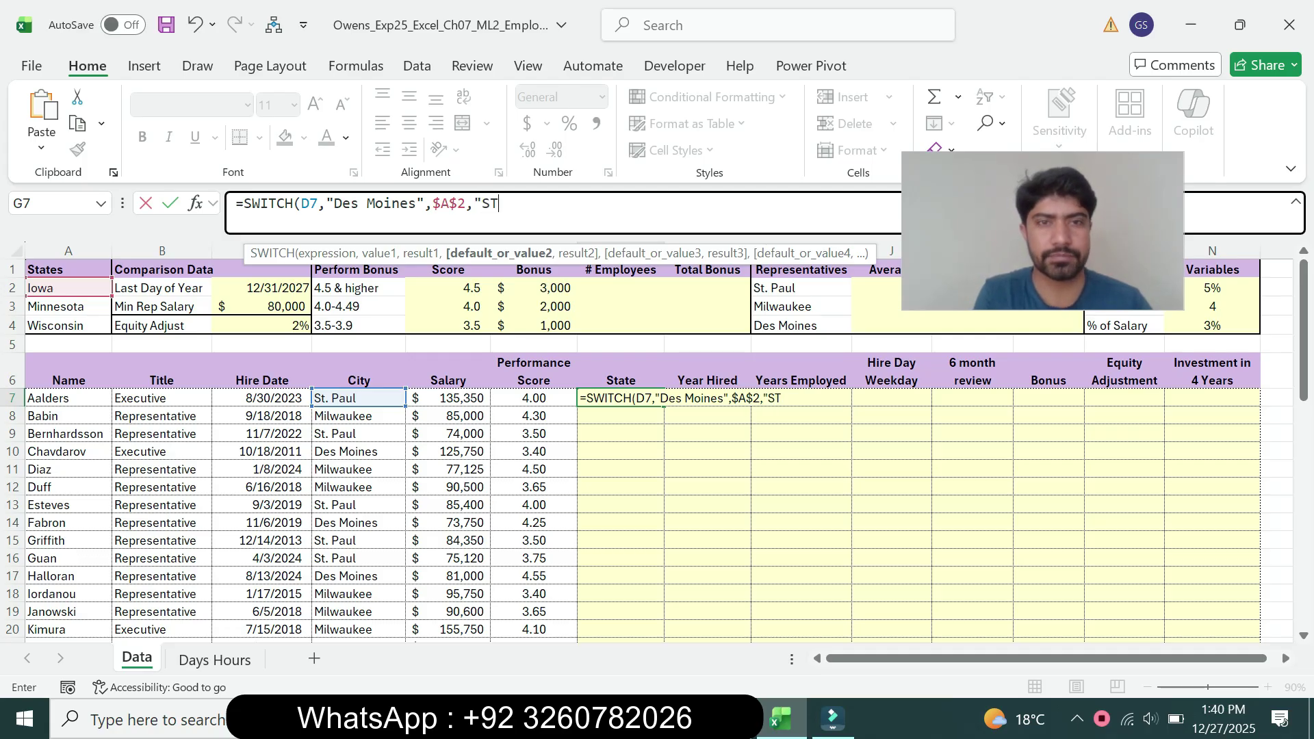
pyautogui.press('BackSpace')
pyautogui.write('t')
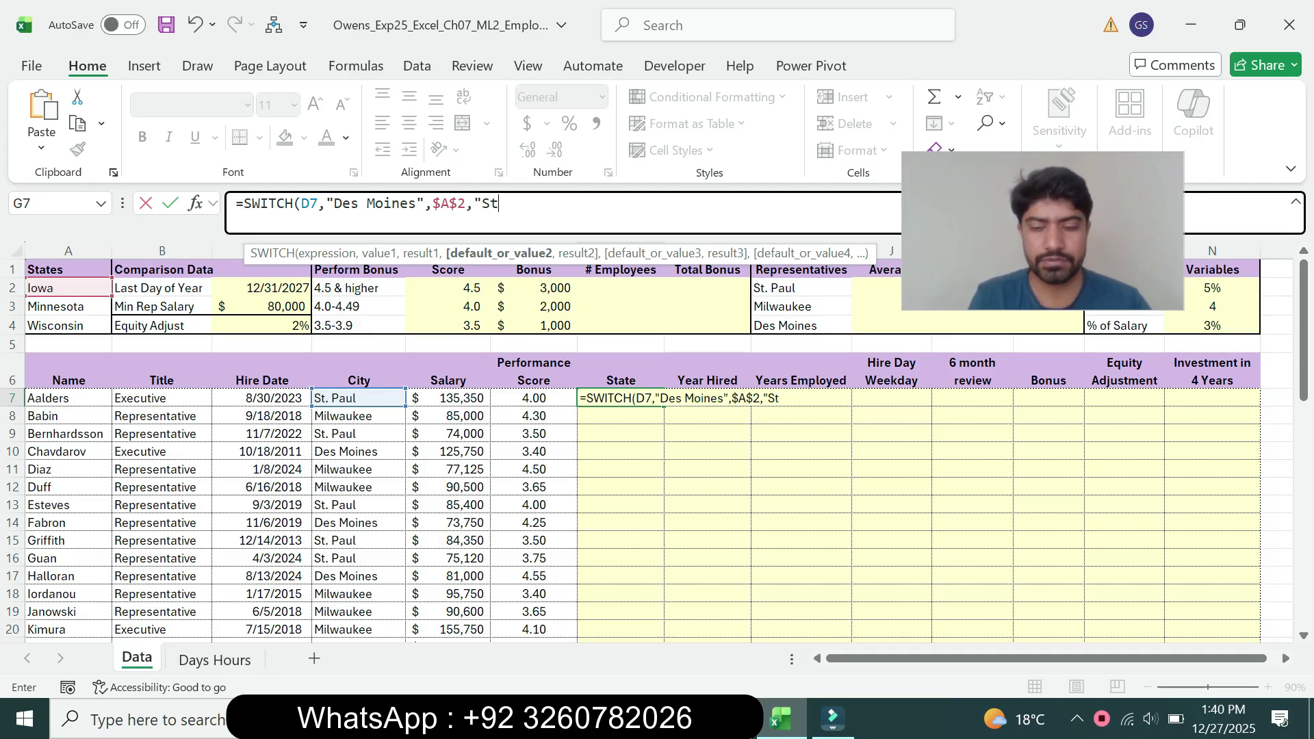
pyautogui.write('.Paul"')
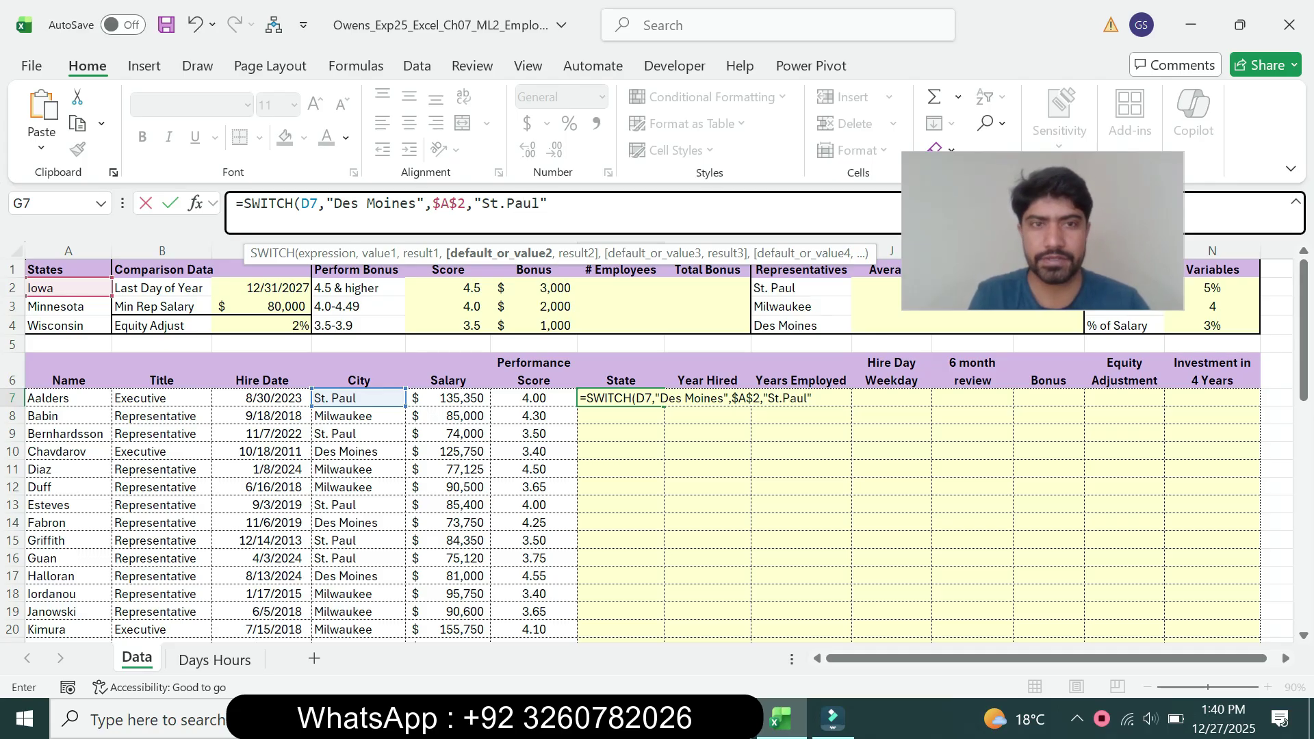
pyautogui.write(',')
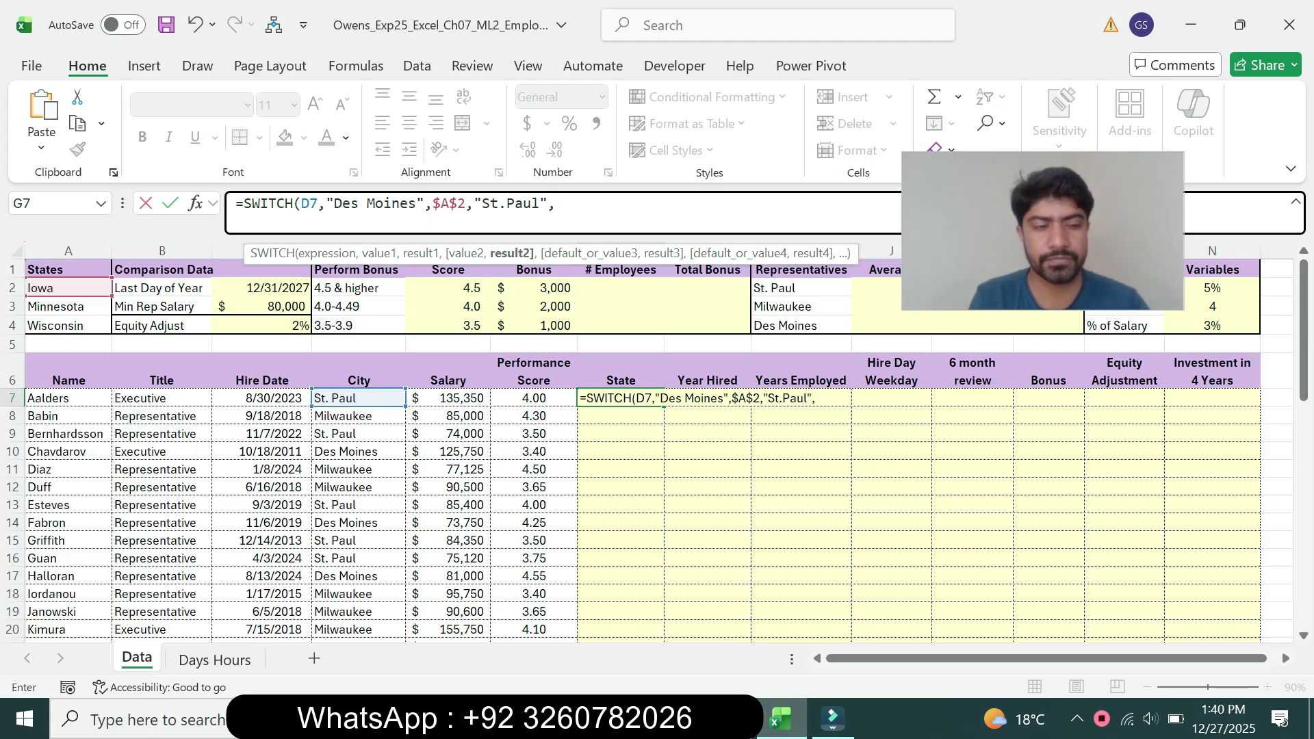
pyautogui.write('A3')
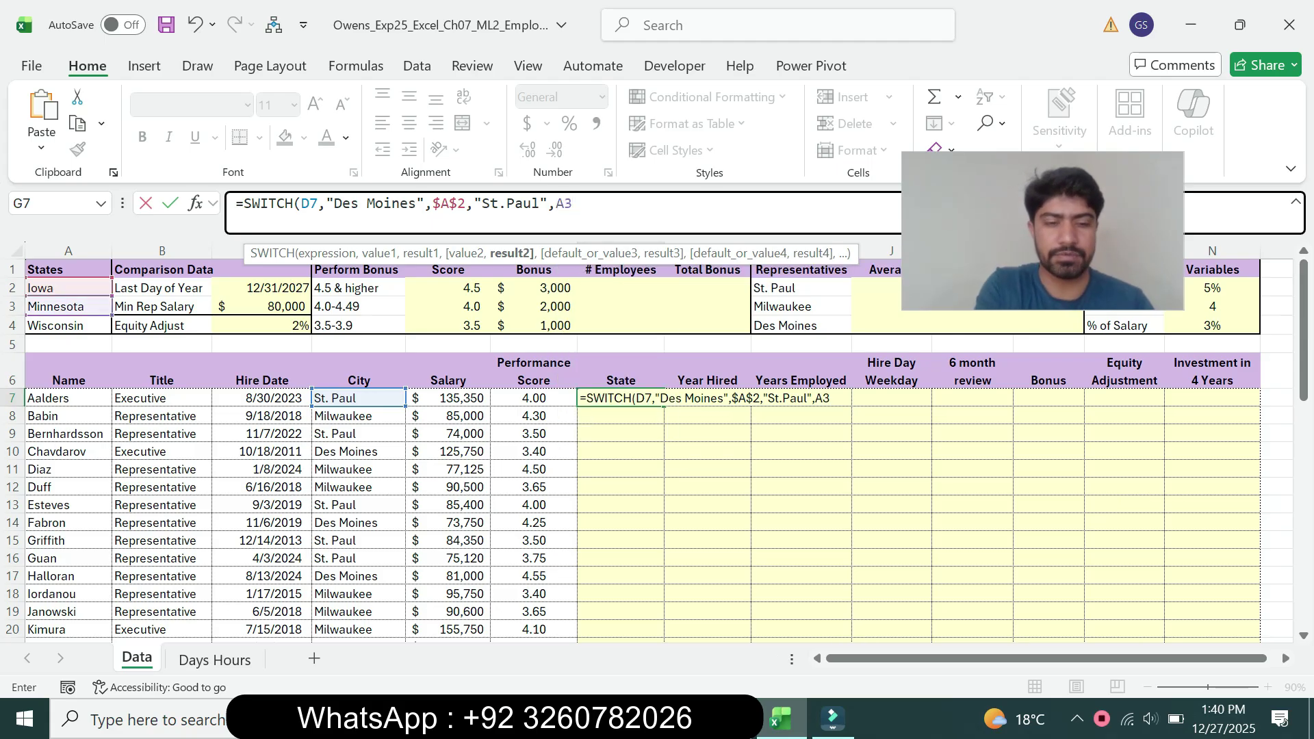
pyautogui.press('F4')
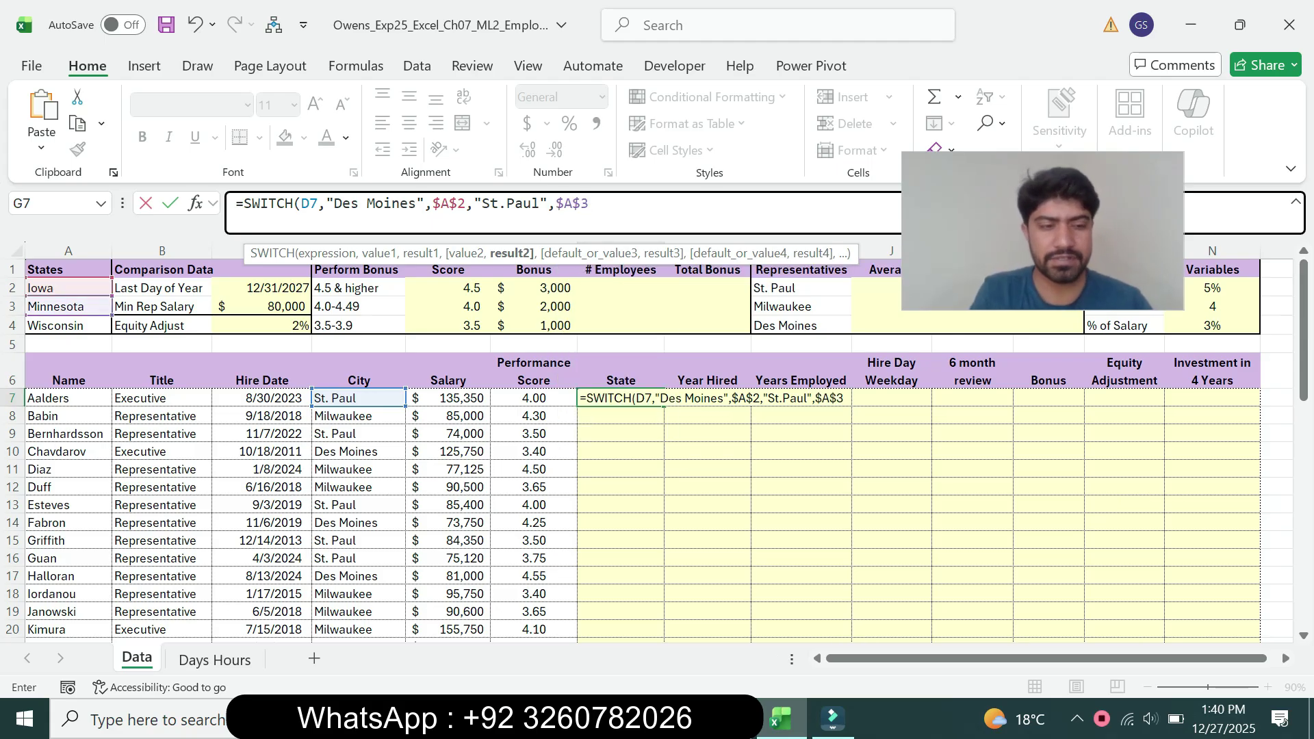
# Step: Add "Milwaukee" as the third value with $A$4 as its result, close the SWITCH function and enter it in G7
pyautogui.write(',"')
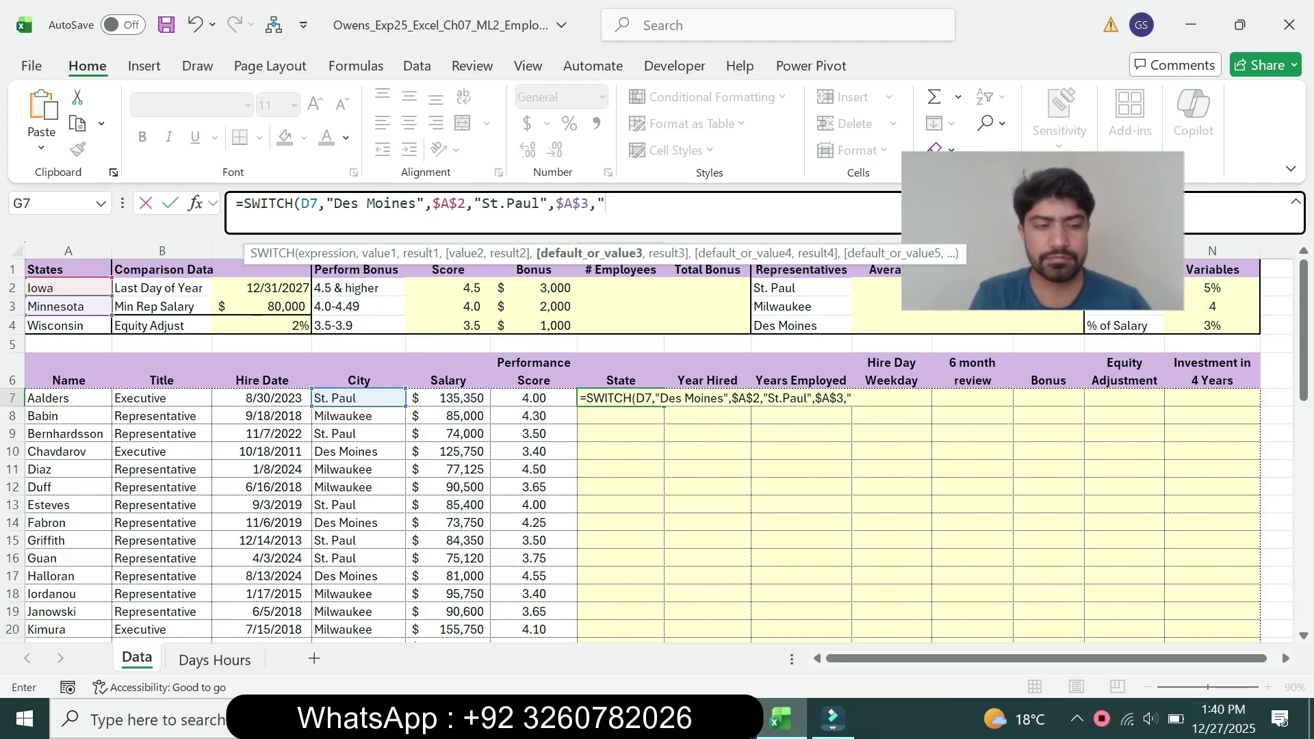
pyautogui.write('Mil')
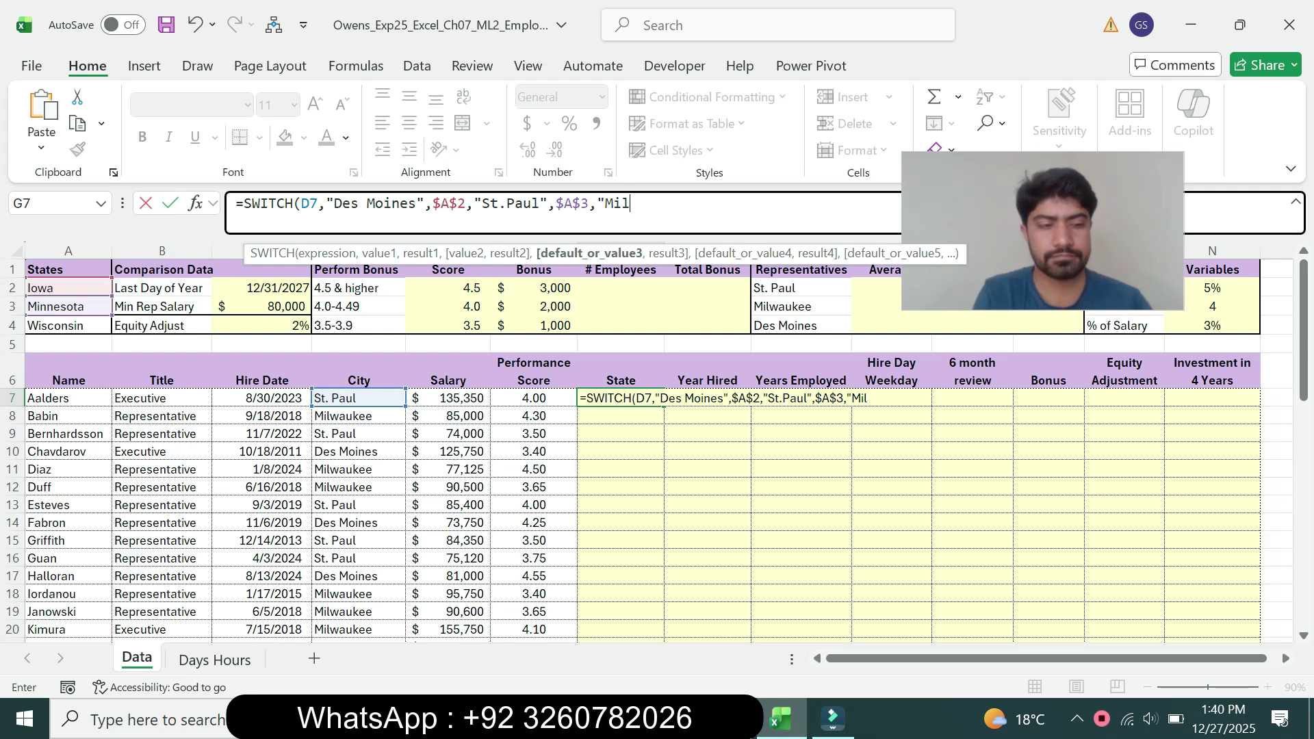
pyautogui.write('w')
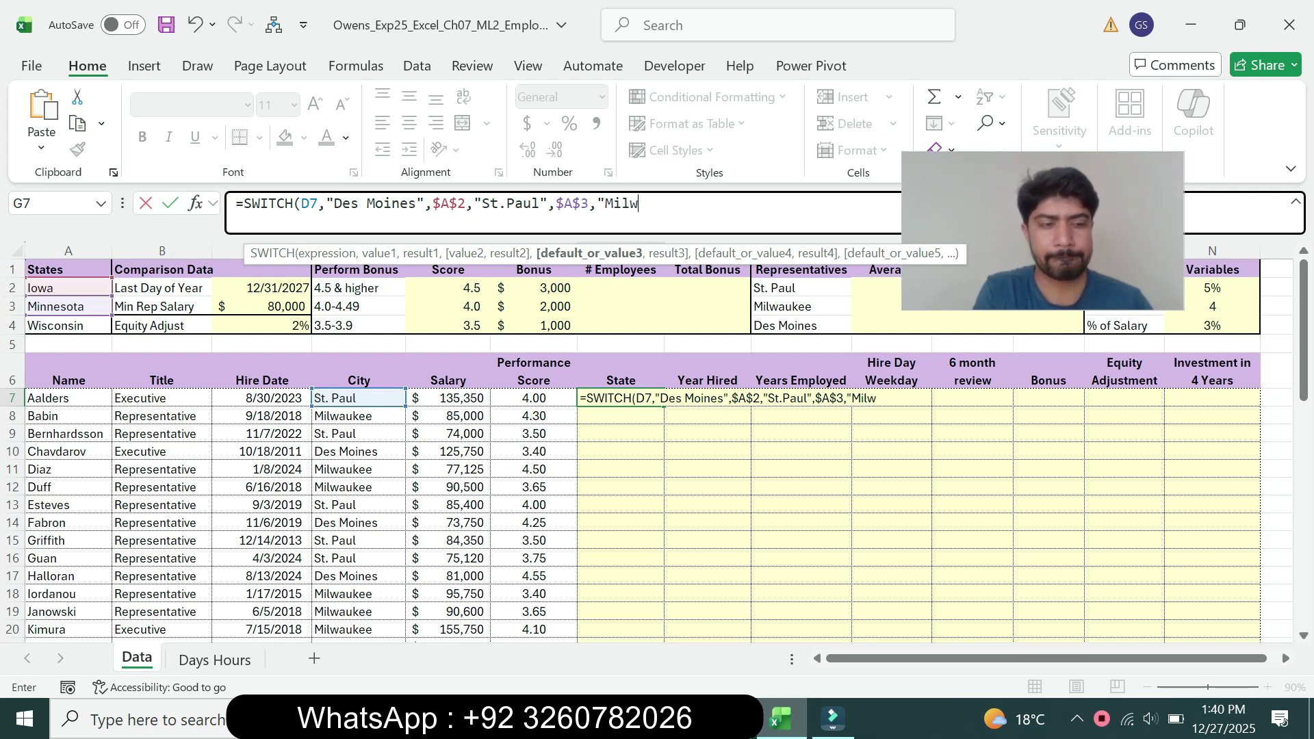
pyautogui.write('a')
pyautogui.write('u')
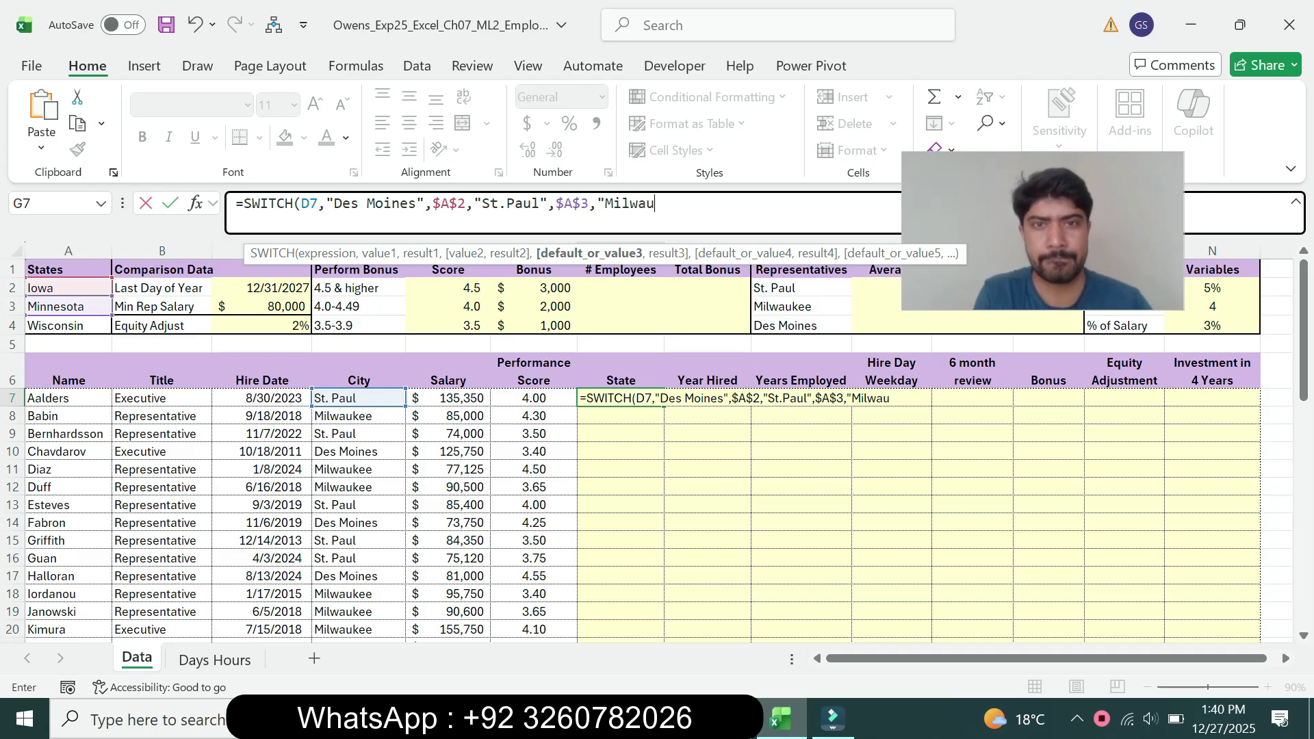
pyautogui.write('kee",$')
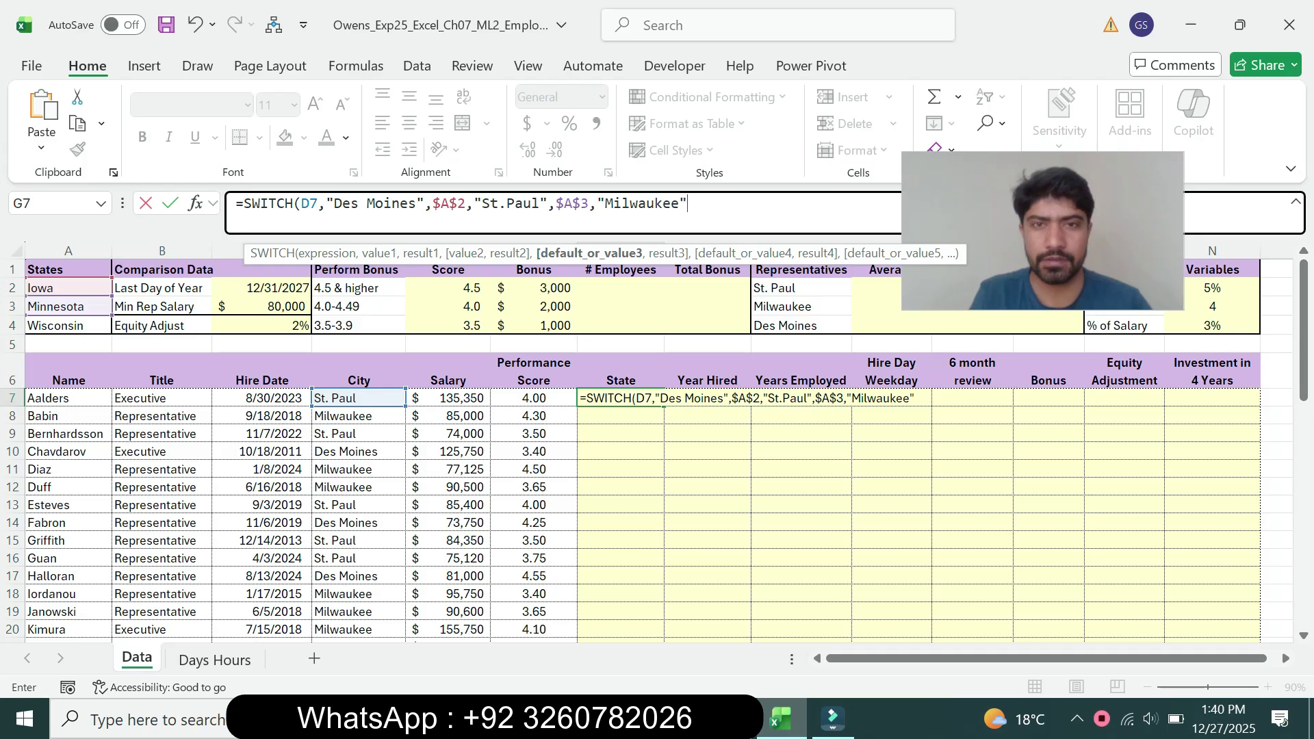
pyautogui.write('A$4')
pyautogui.press('F4')
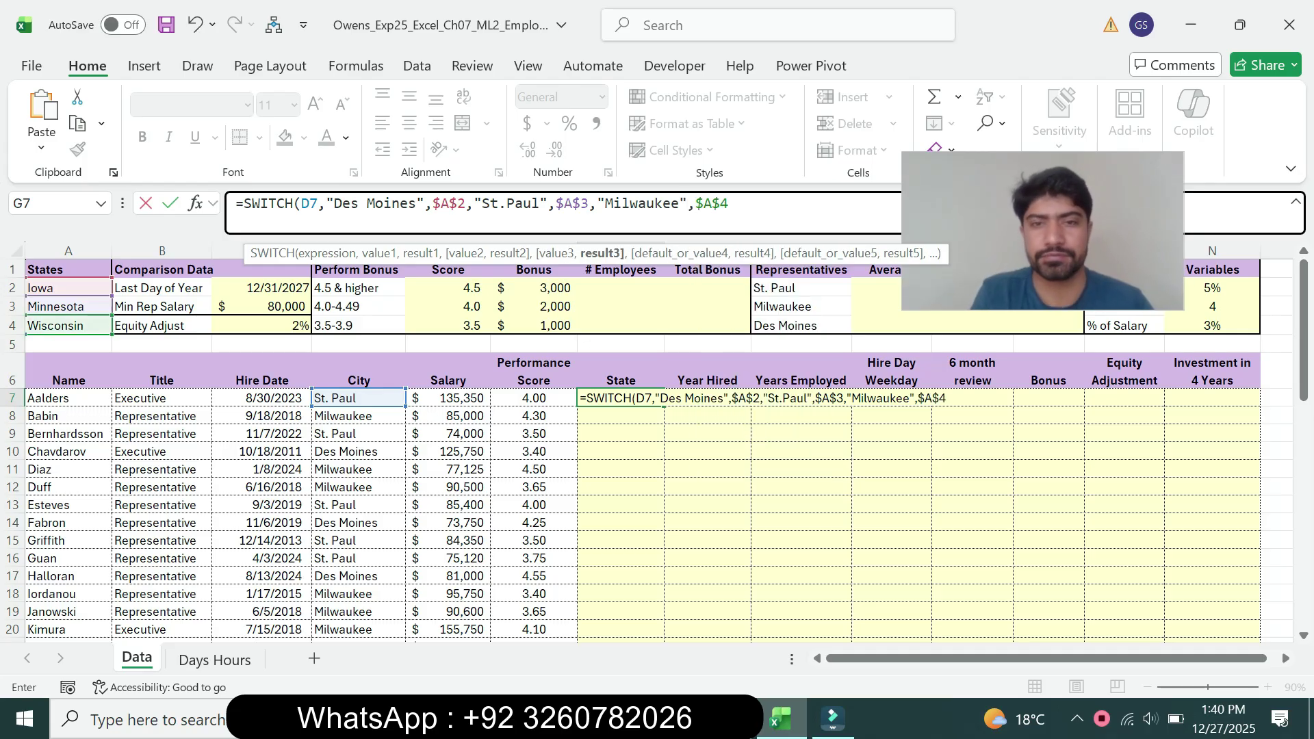
pyautogui.write(')')
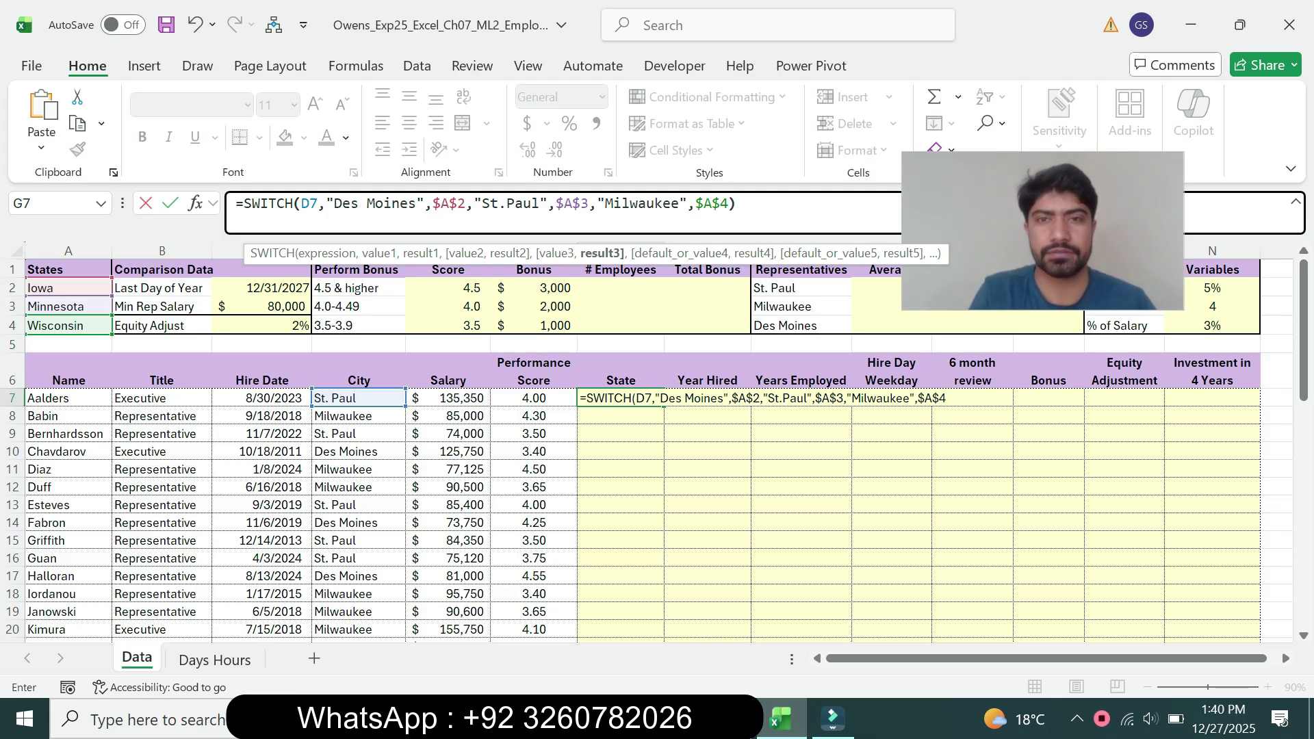
pyautogui.hotkey('ctrl', 'Return')
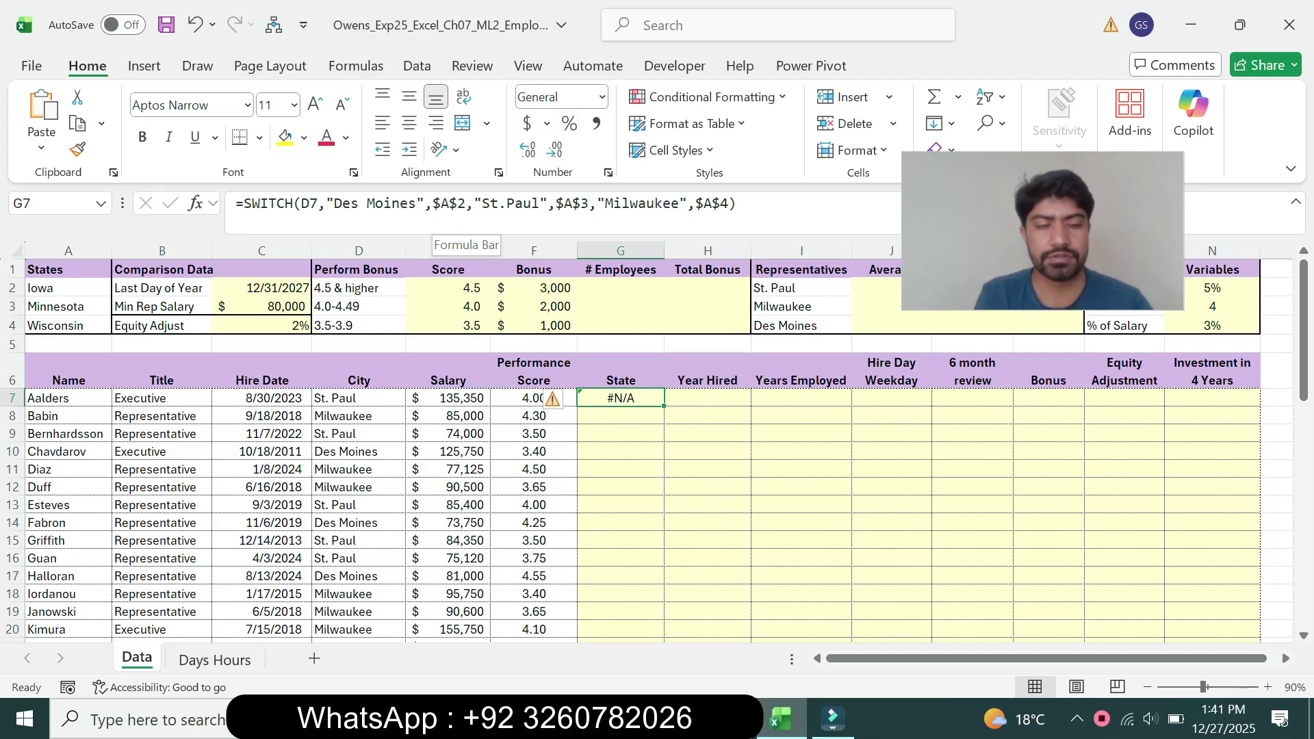
# Step: Correct the second city in G7's SWITCH formula to "St. Paul" with a space after the period
pyautogui.click(506, 204)
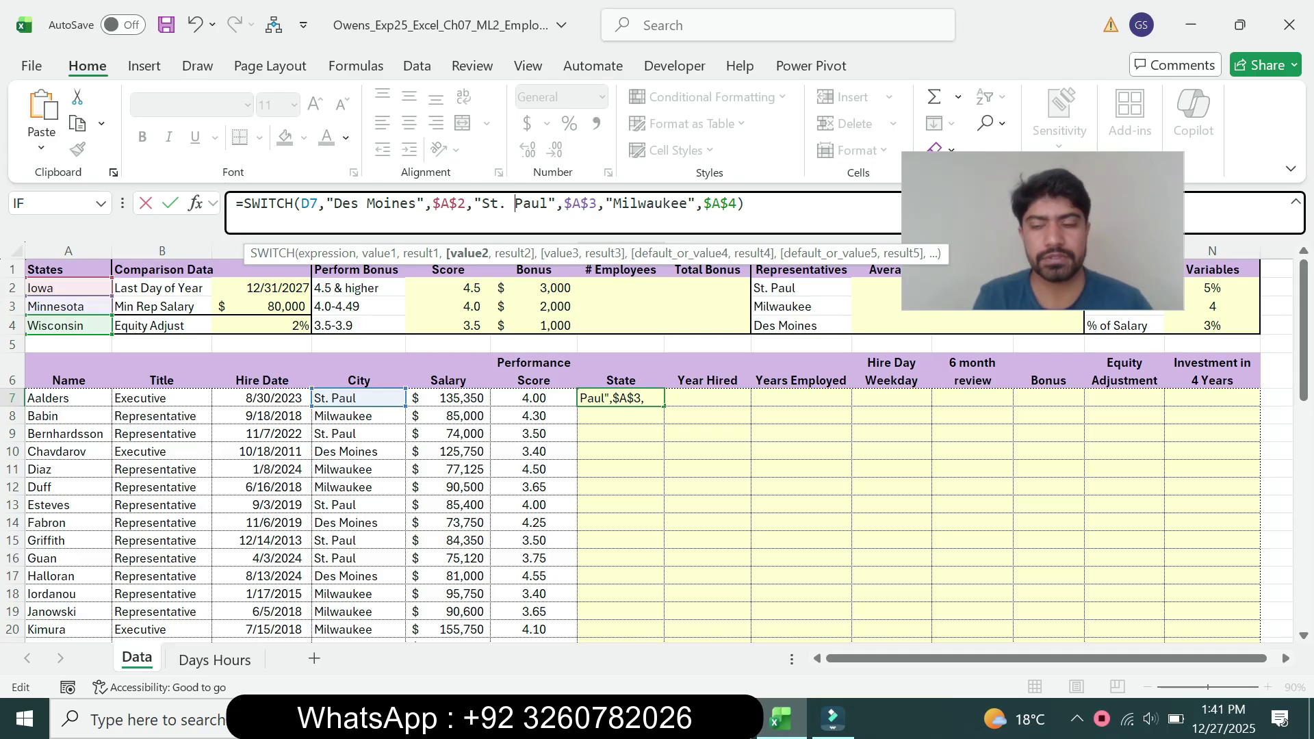
pyautogui.press('Return')
pyautogui.press('Up')
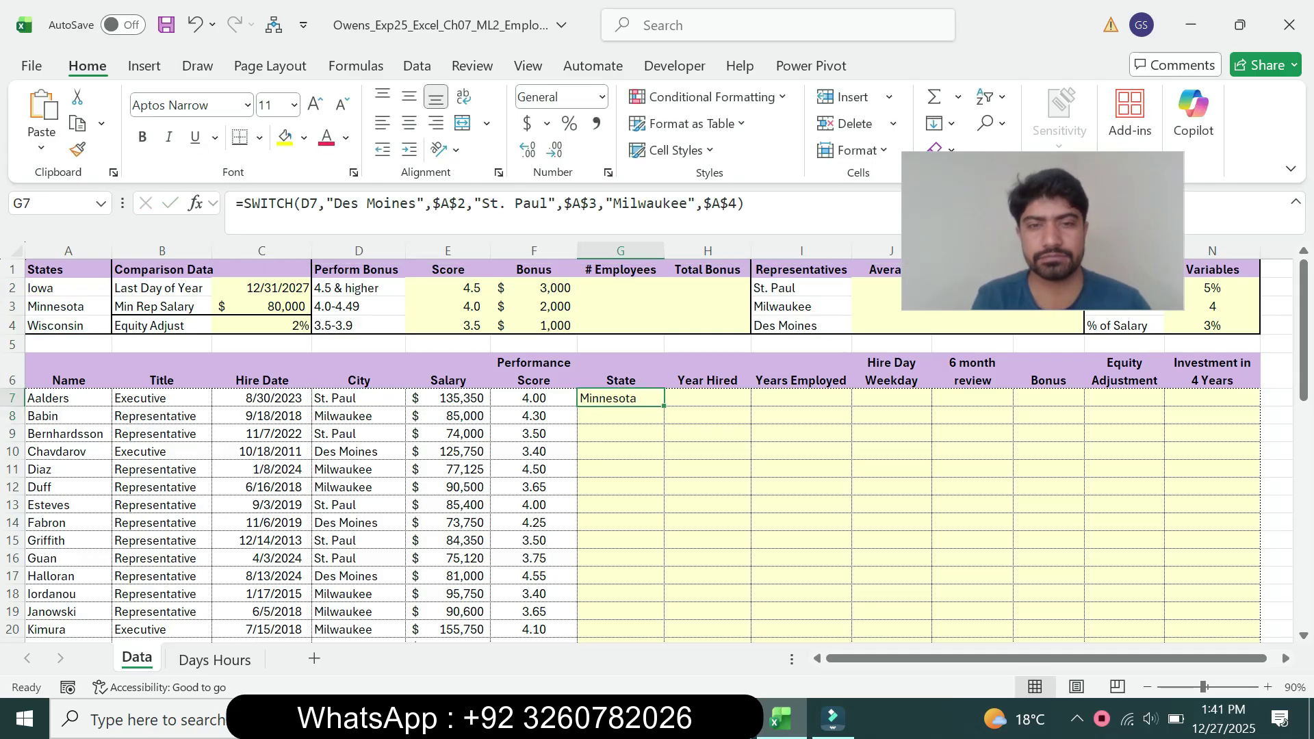
# Step: Check the step 2 requirement on references to A2:A4 in the Word instructions against the state references in G7's formula in Excel
pyautogui.hotkey('alt', 'Tab')
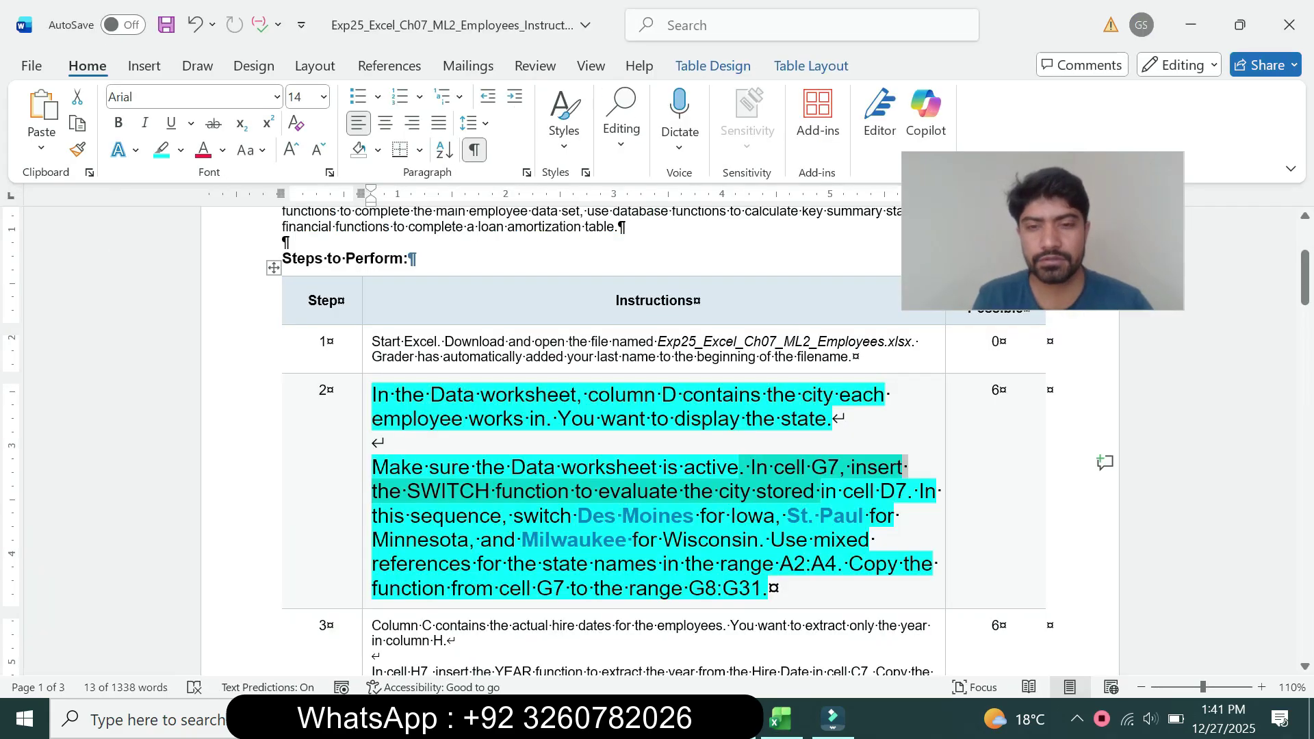
pyautogui.click(770, 540)
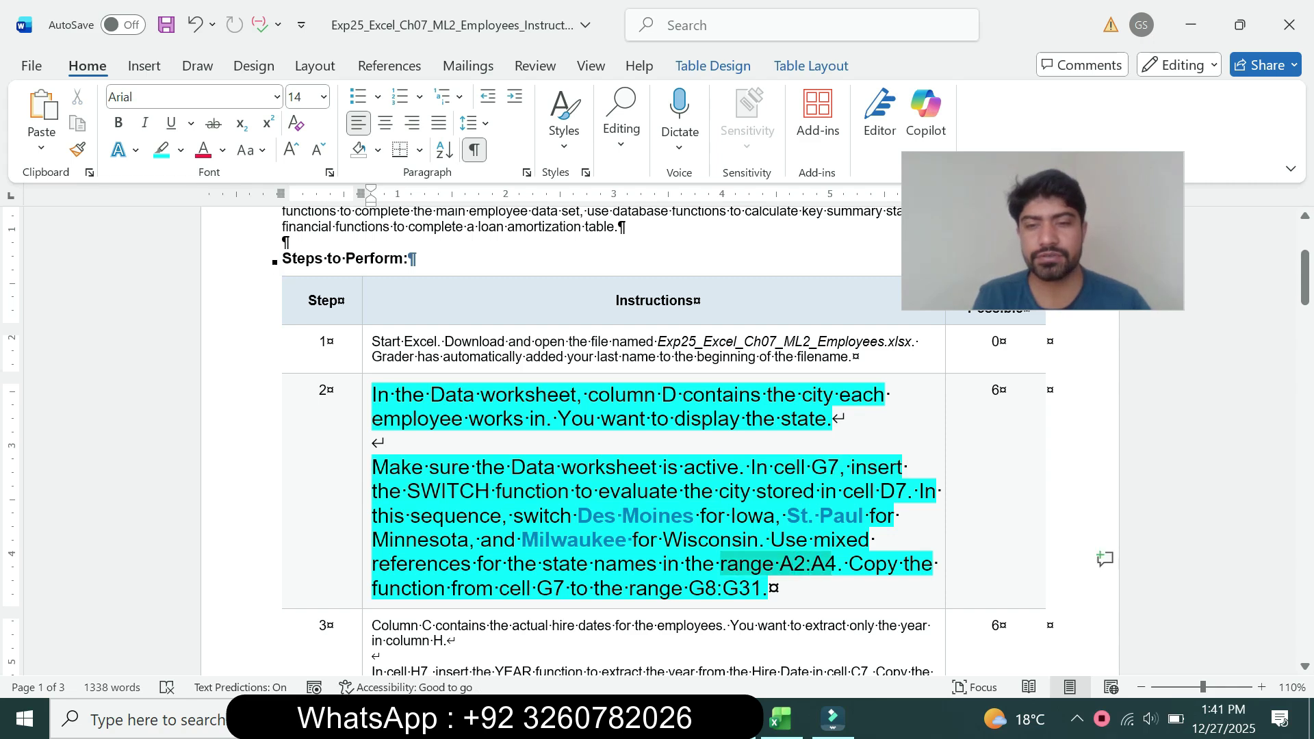
pyautogui.click(780, 718)
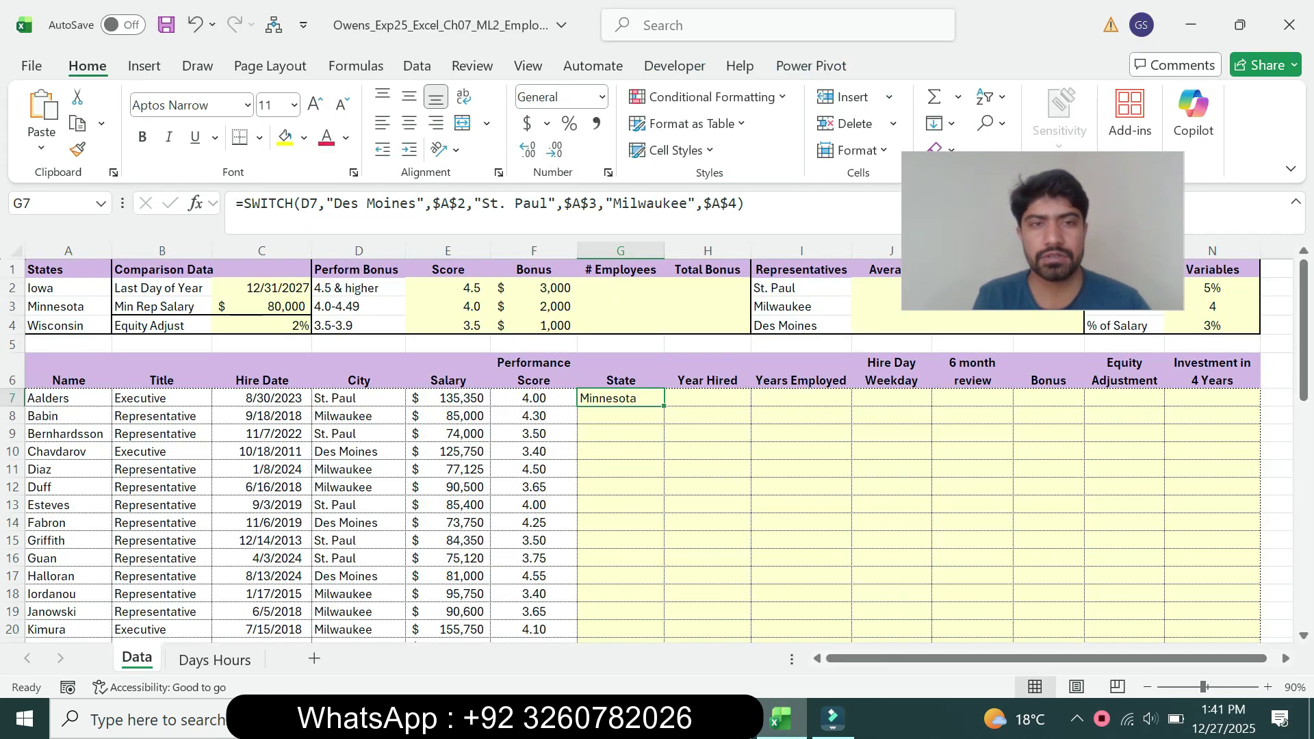
pyautogui.click(441, 203)
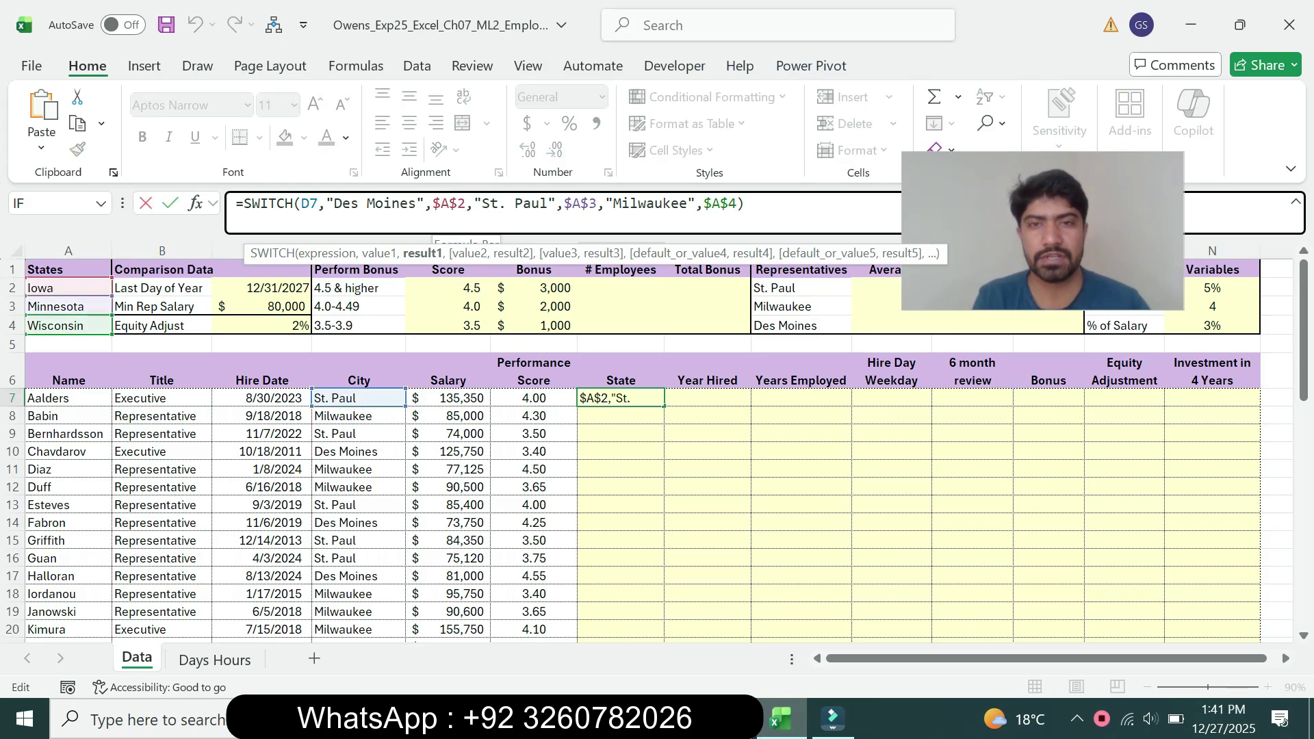
pyautogui.click(712, 204)
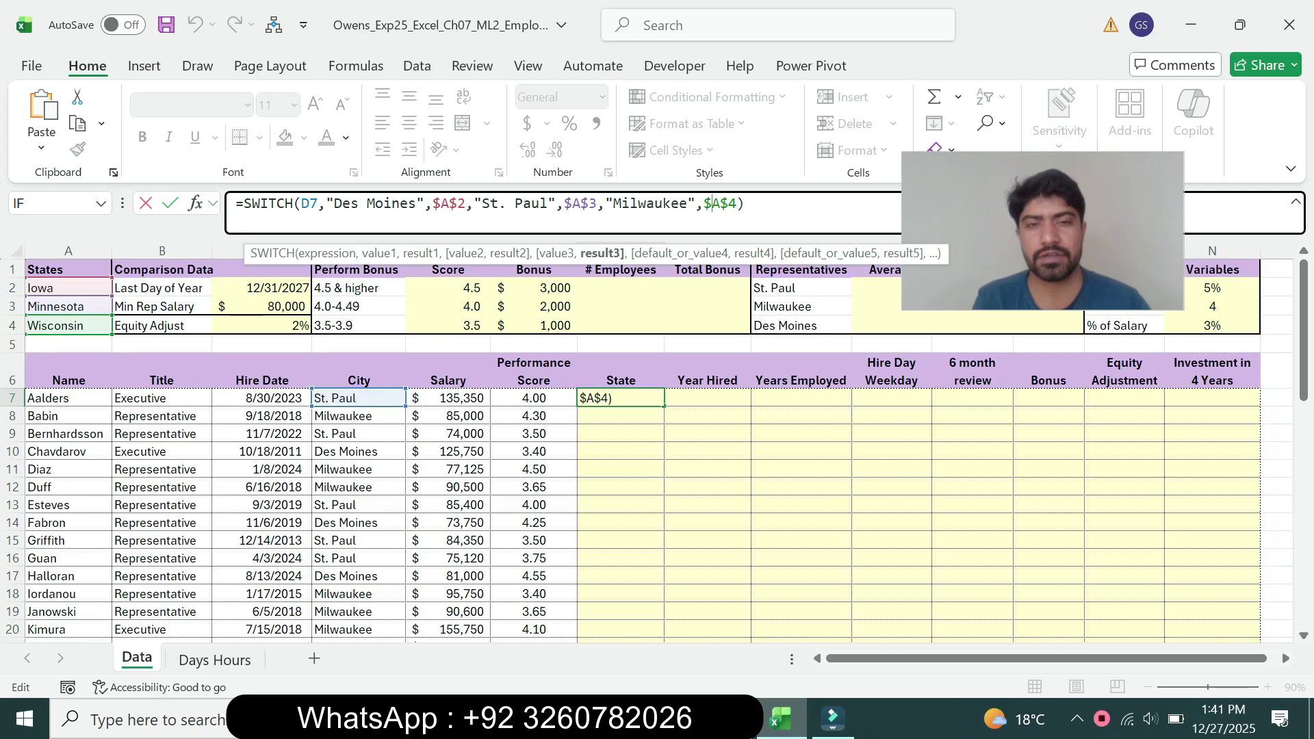
pyautogui.press('Return')
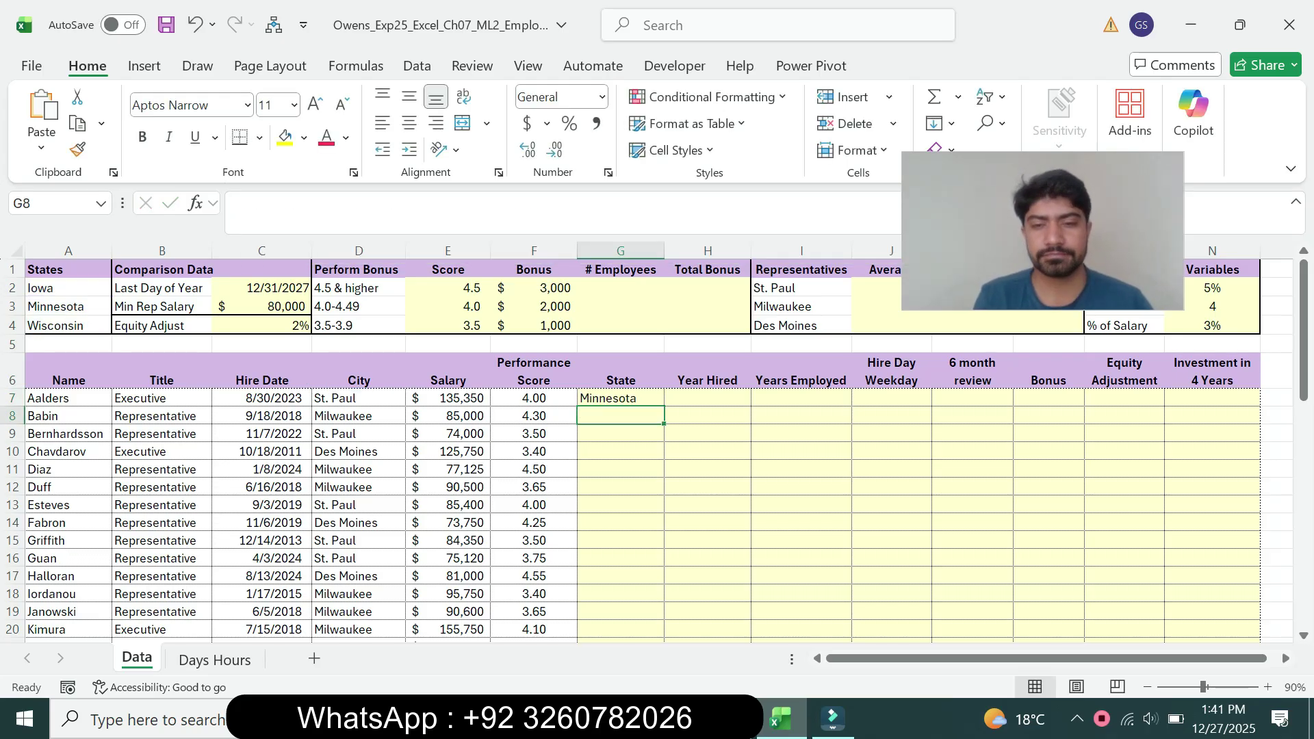
# Step: Recheck the step 2 instructions in Word, return to Excel and copy the SWITCH formula from G7 down to G8:G31
pyautogui.hotkey('alt', 'Tab')
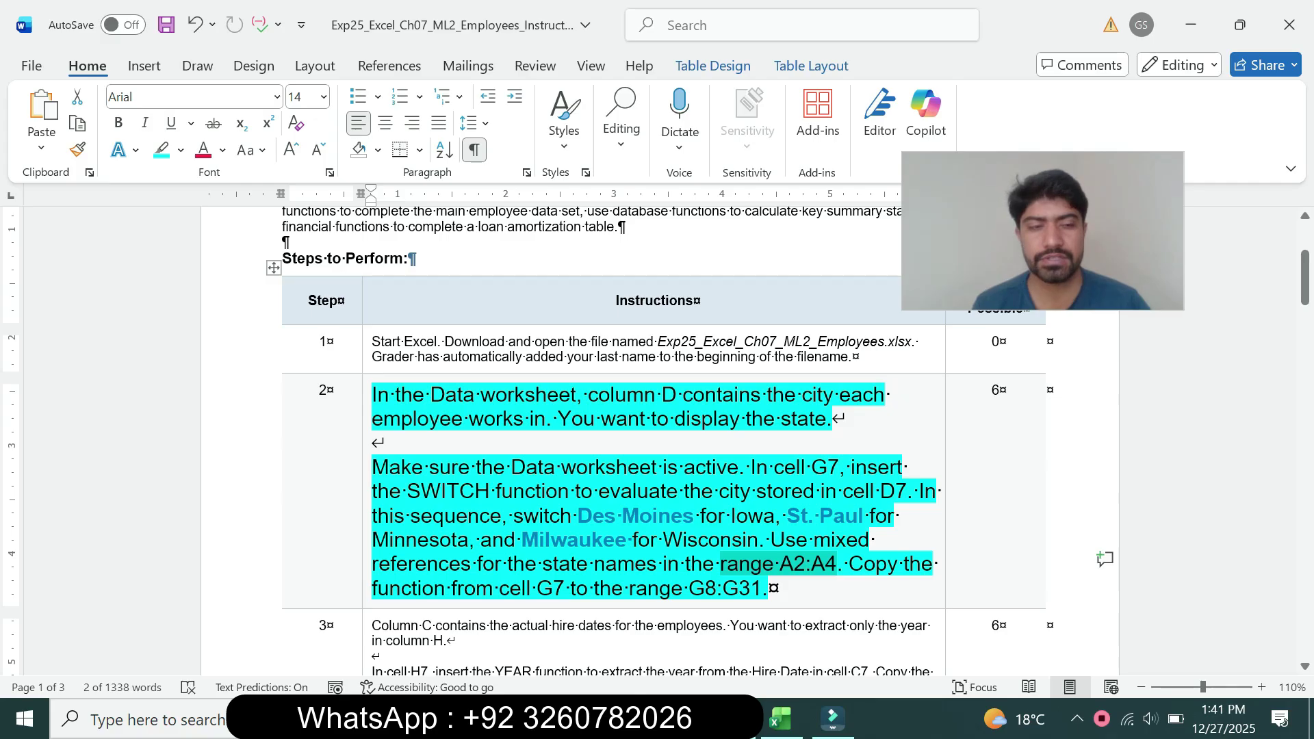
pyautogui.click(781, 718)
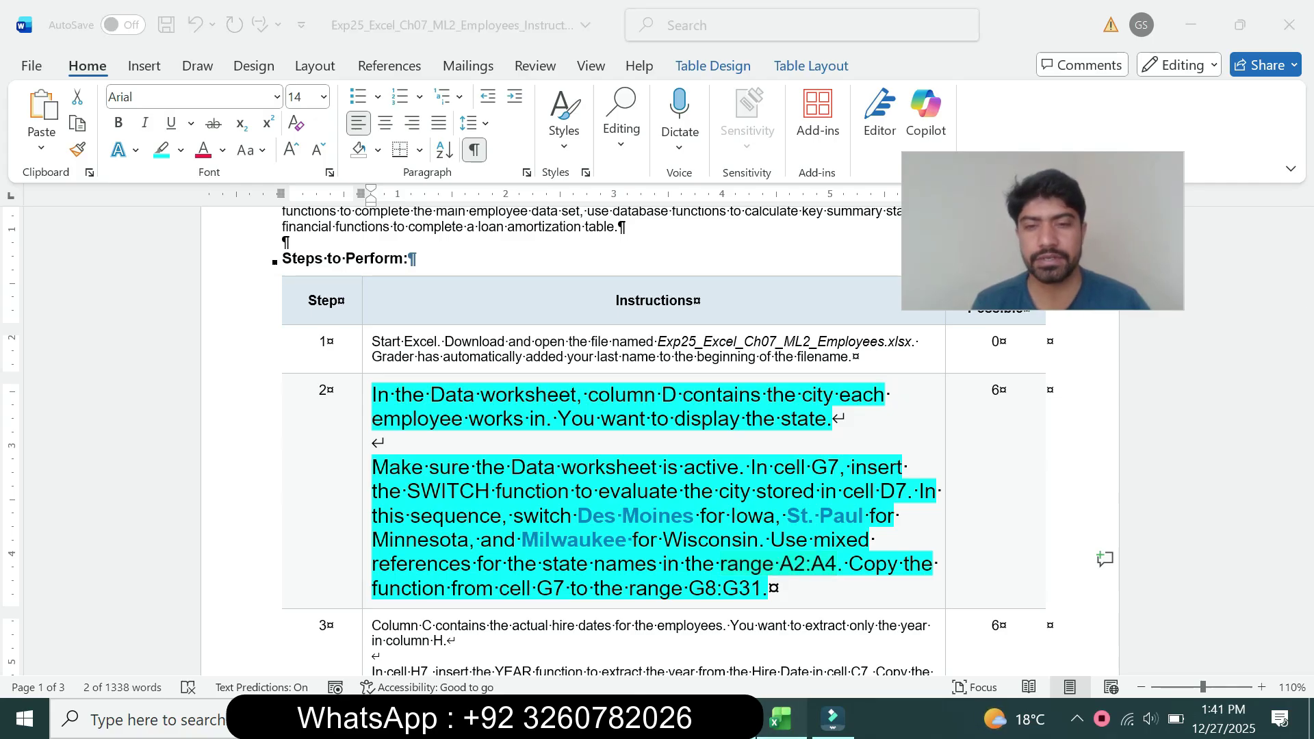
pyautogui.click(621, 399)
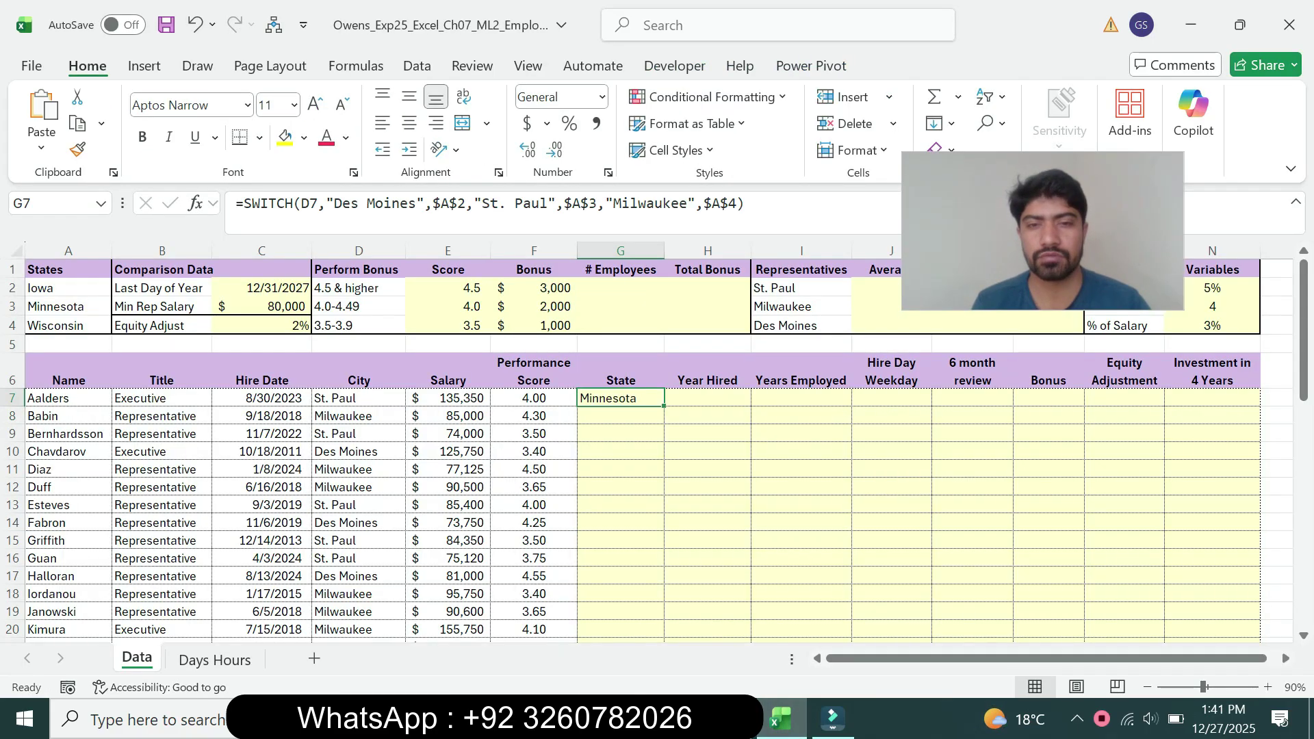
pyautogui.moveTo(664, 406); pyautogui.dragTo(659, 592)
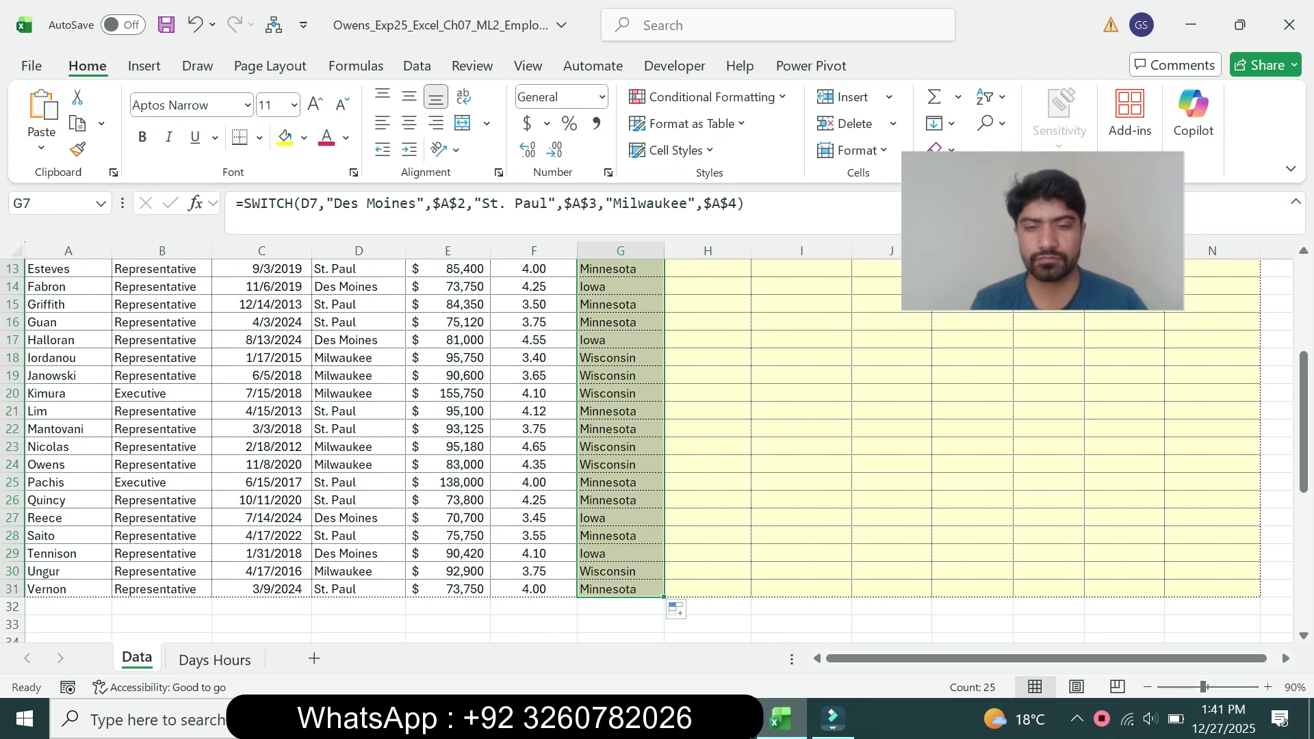
# Step: Switch to Word, reset the step 2 instruction text to 9 pt and remove its highlight
pyautogui.hotkey('alt', 'Tab')
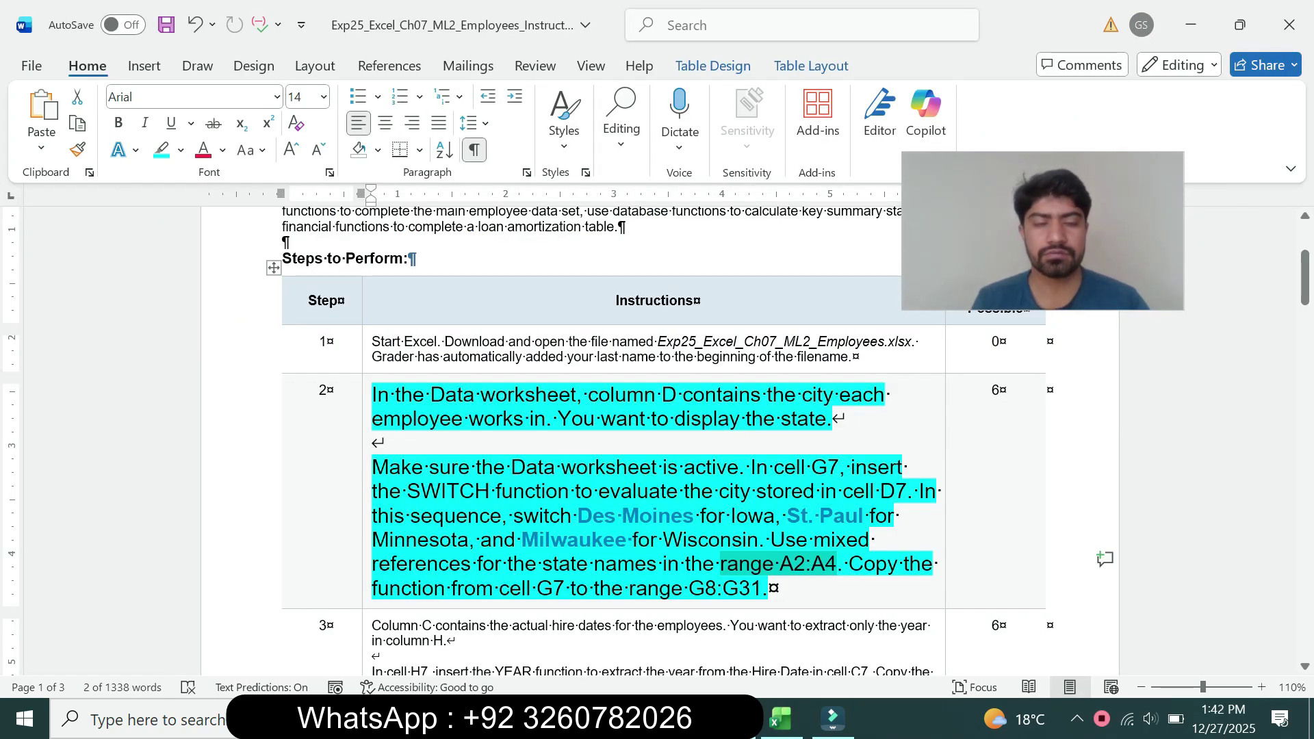
pyautogui.click(367, 589)
pyautogui.click(490, 528)
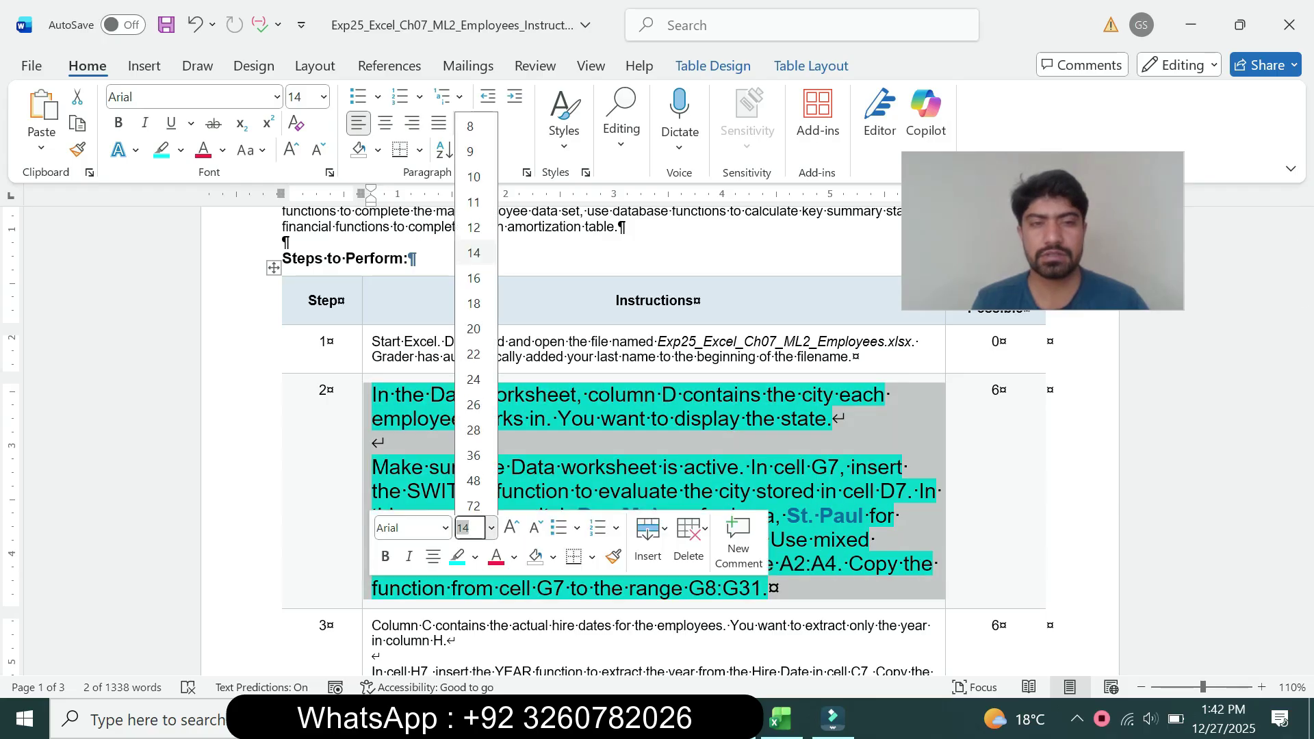
pyautogui.click(472, 148)
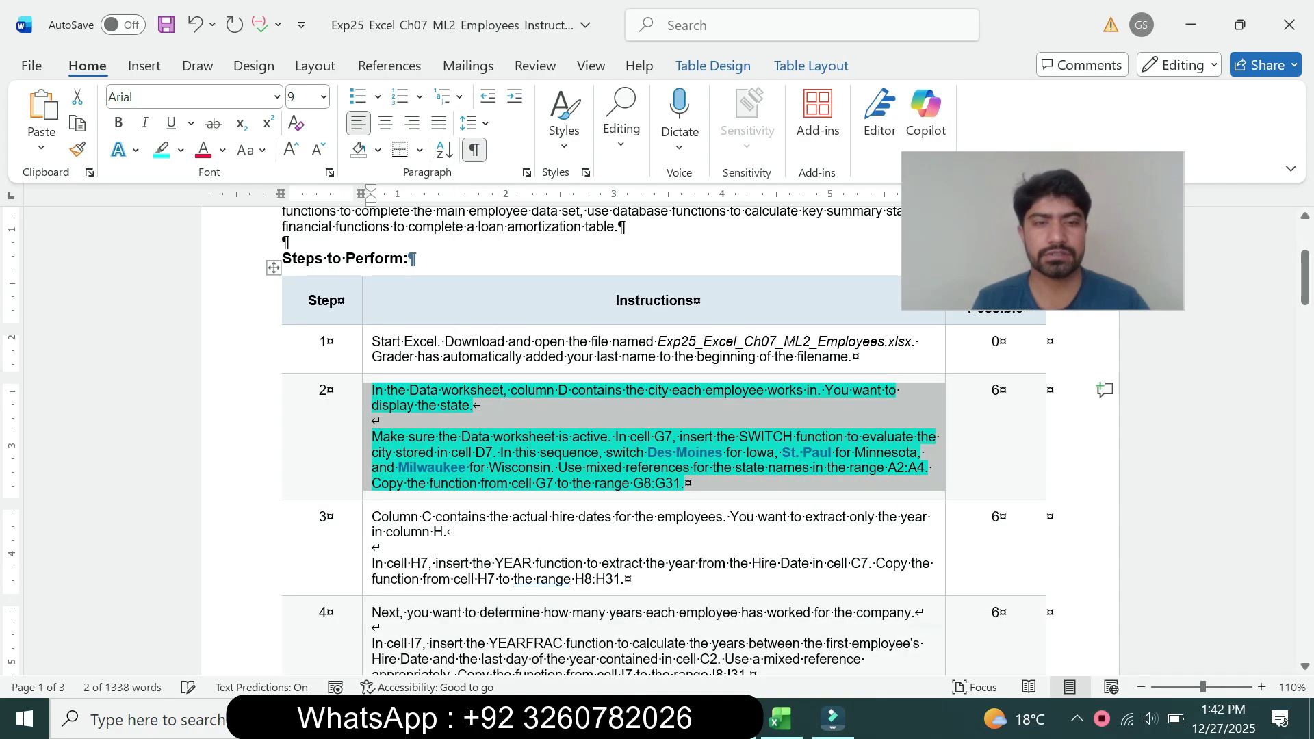
pyautogui.click(181, 149)
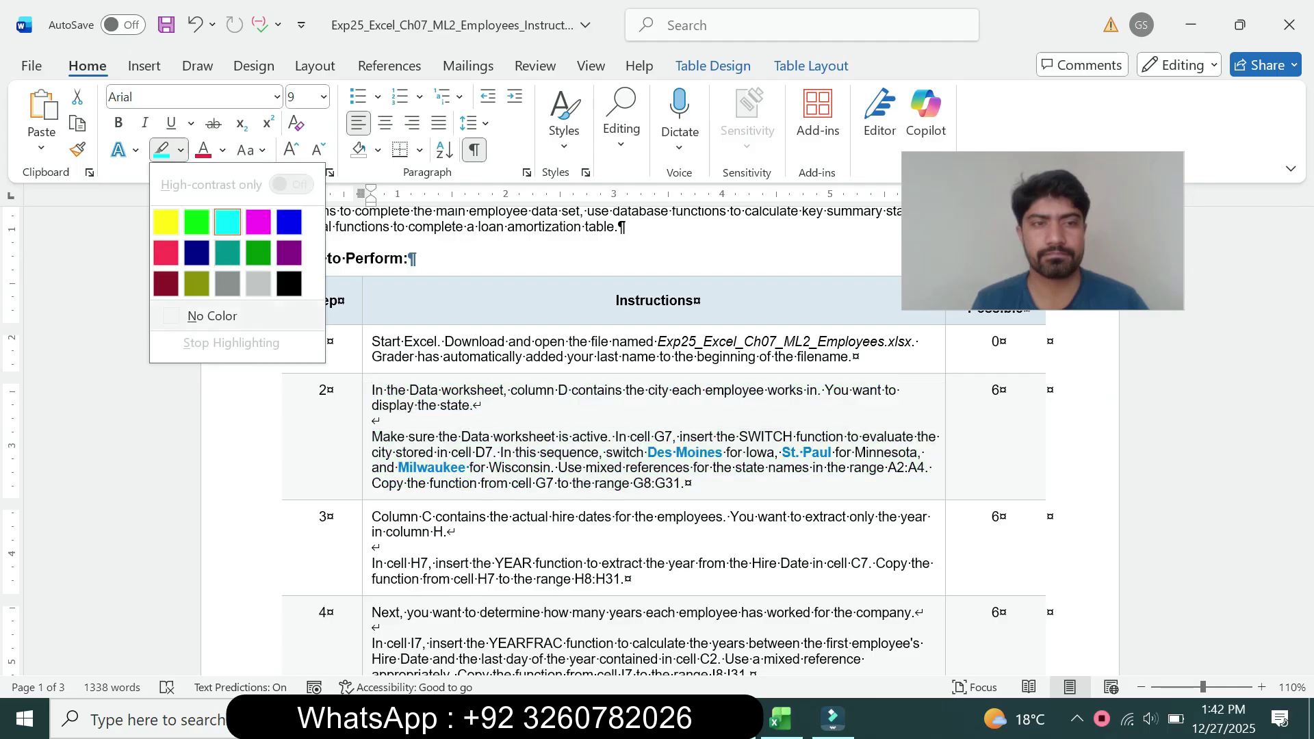
pyautogui.click(212, 316)
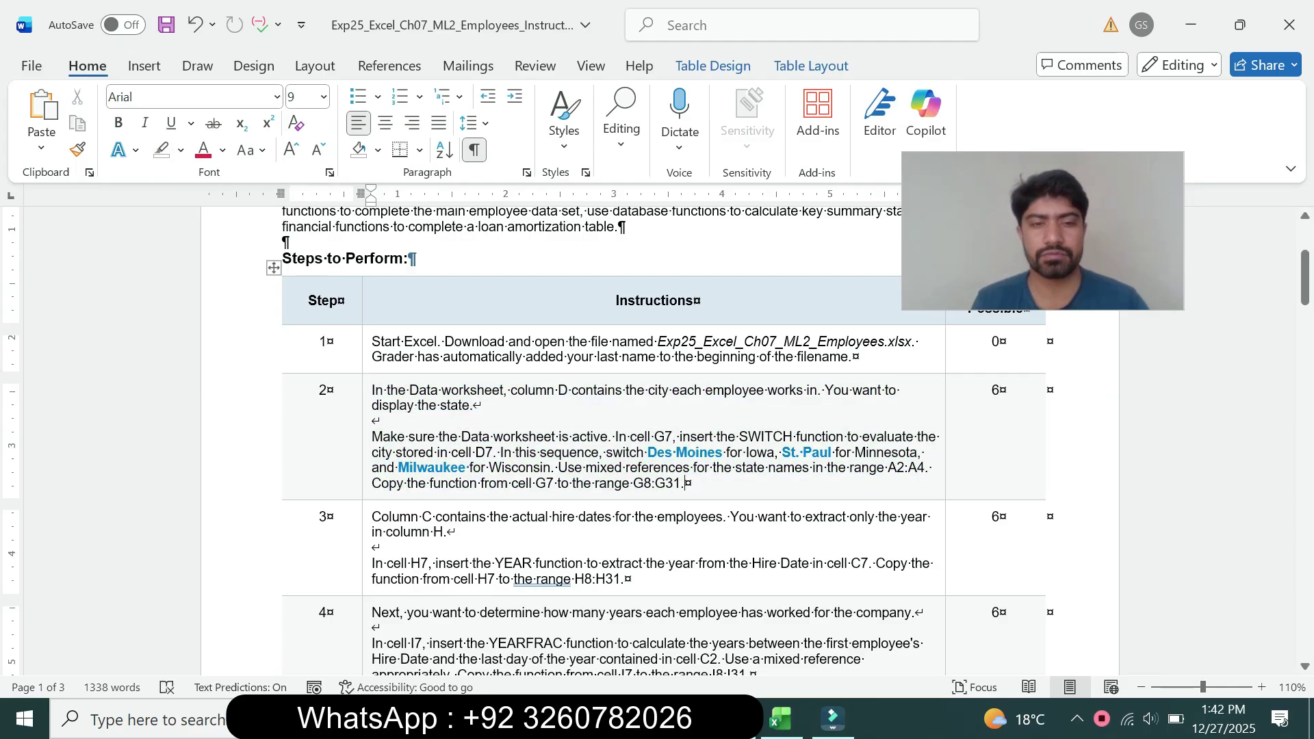
# Step: Enlarge the step 3 instruction text to 14 pt and highlight it in turquoise
pyautogui.click(367, 563)
pyautogui.click(485, 498)
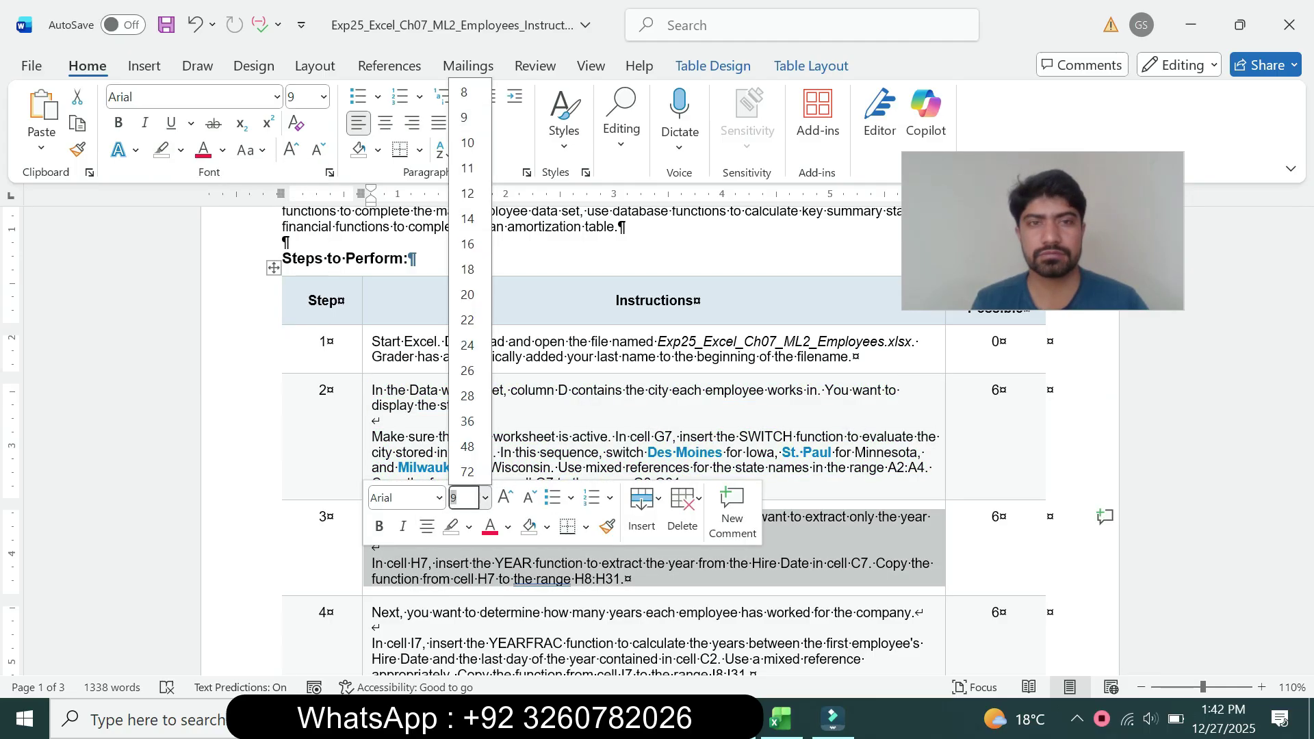
pyautogui.click(467, 223)
pyautogui.click(181, 150)
pyautogui.click(228, 222)
pyautogui.click(544, 642)
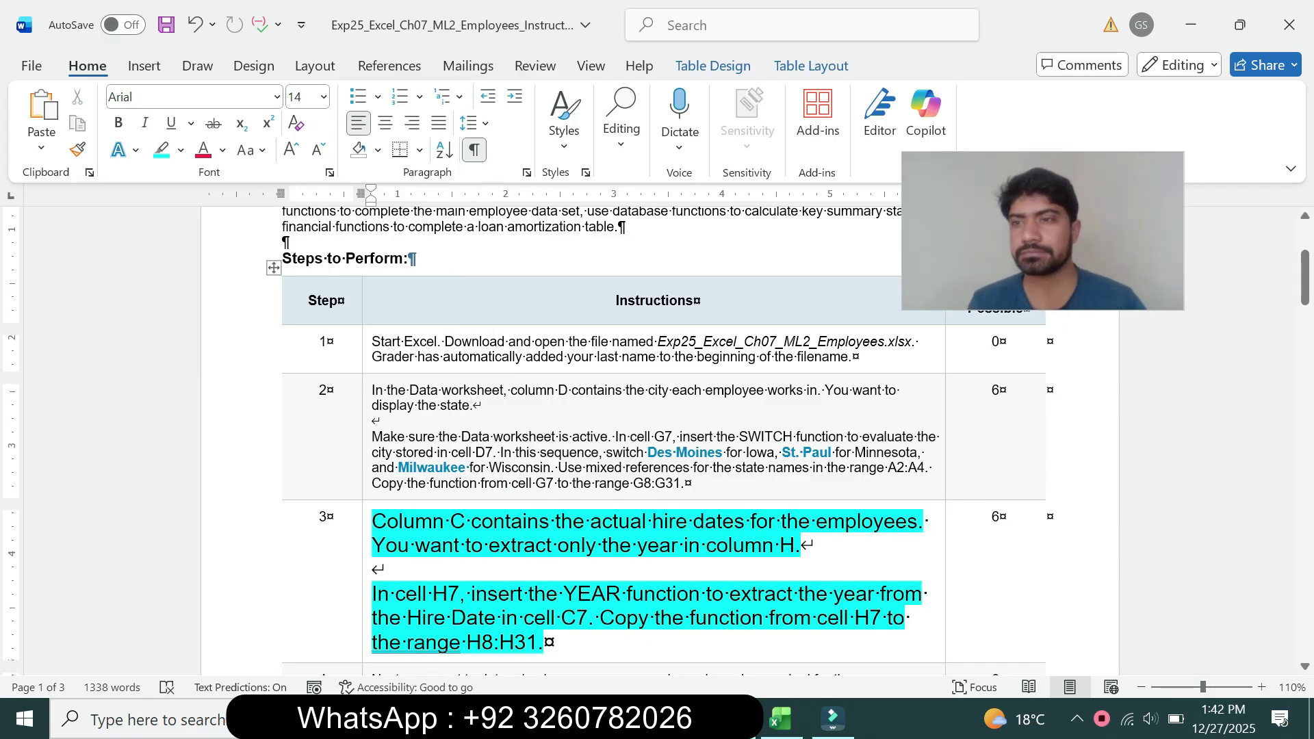
# Step: Read the step 3 instructions for the YEAR function, its target cell, the hire date reference and the copy range
pyautogui.moveTo(1305, 277); pyautogui.dragTo(1305, 303)
pyautogui.moveTo(1081, 236); pyautogui.dragTo(1081, 203)
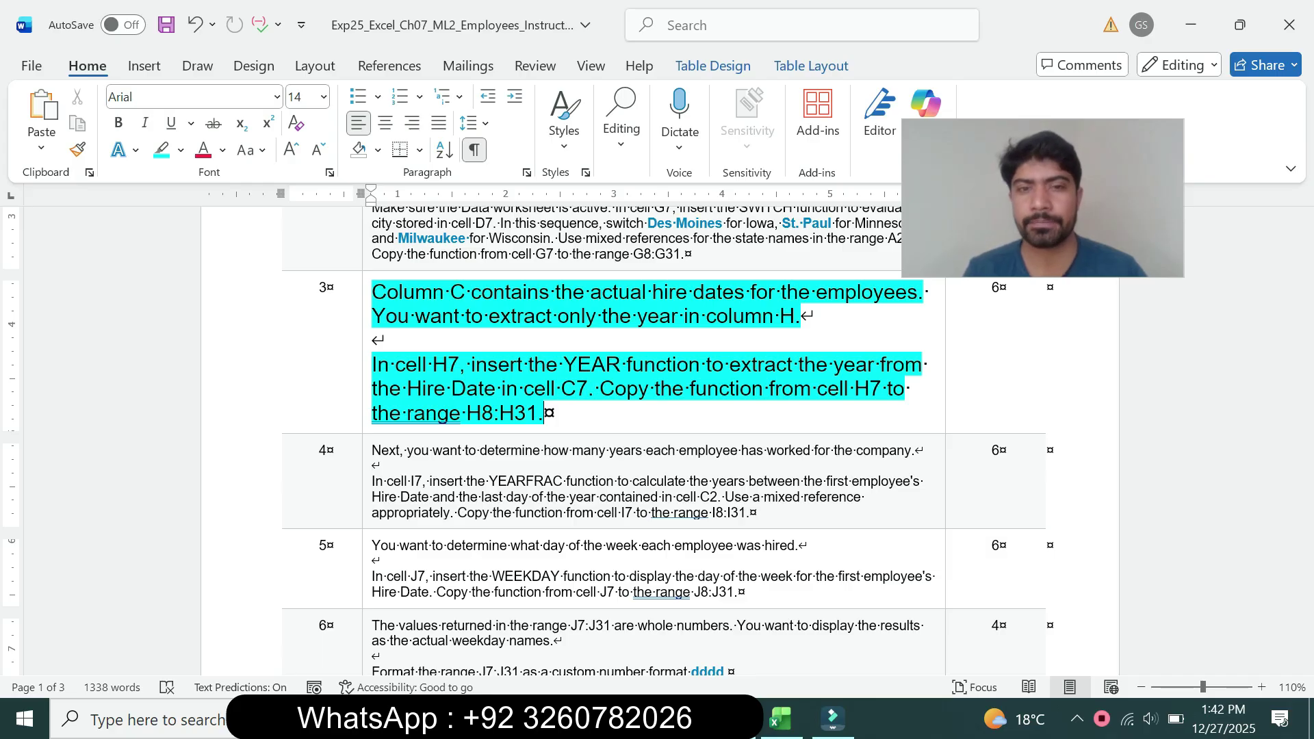
pyautogui.moveTo(460, 365); pyautogui.dragTo(373, 345)
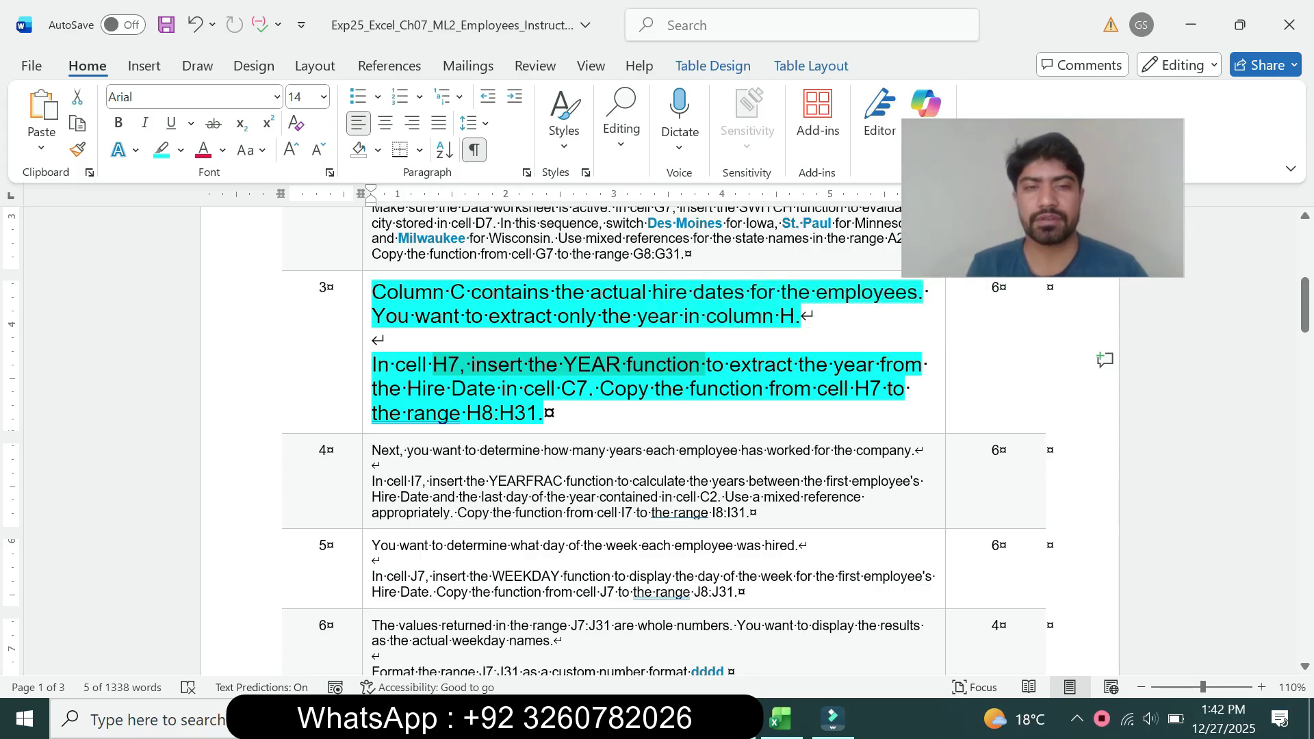
pyautogui.moveTo(407, 389); pyautogui.dragTo(558, 389)
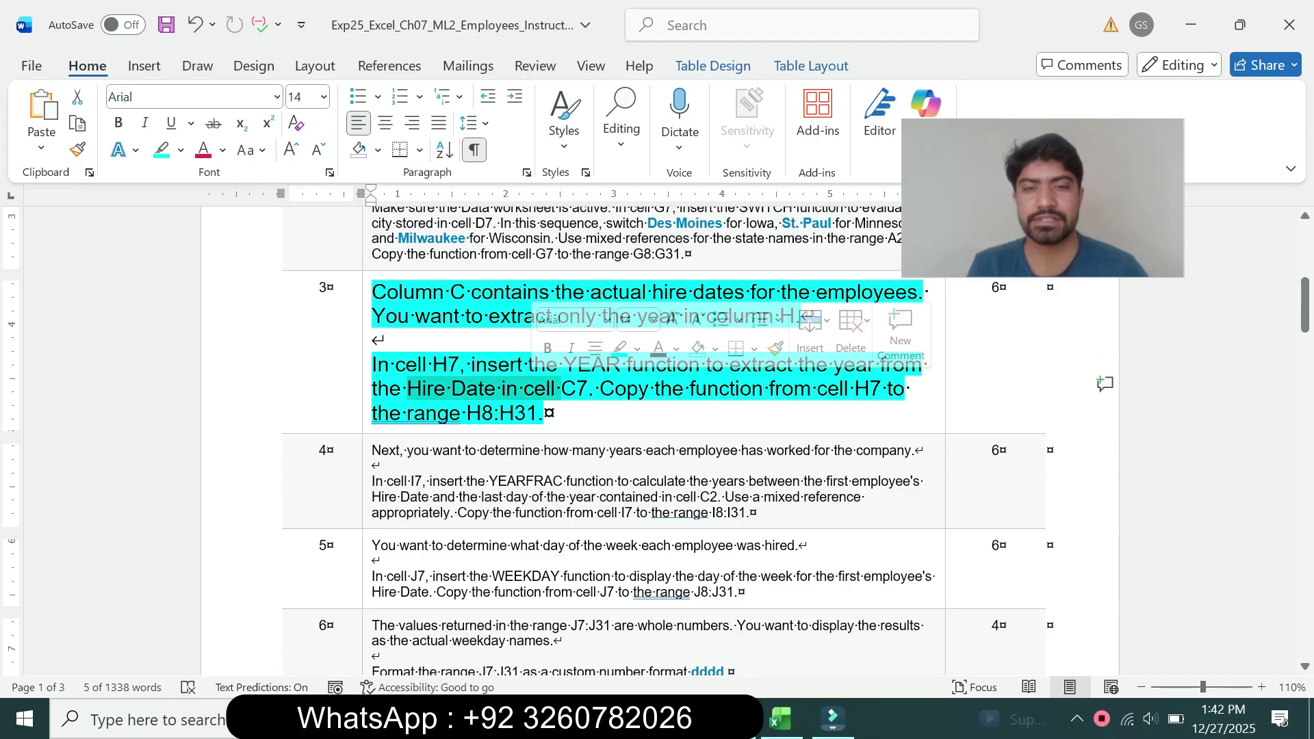
pyautogui.click(545, 413)
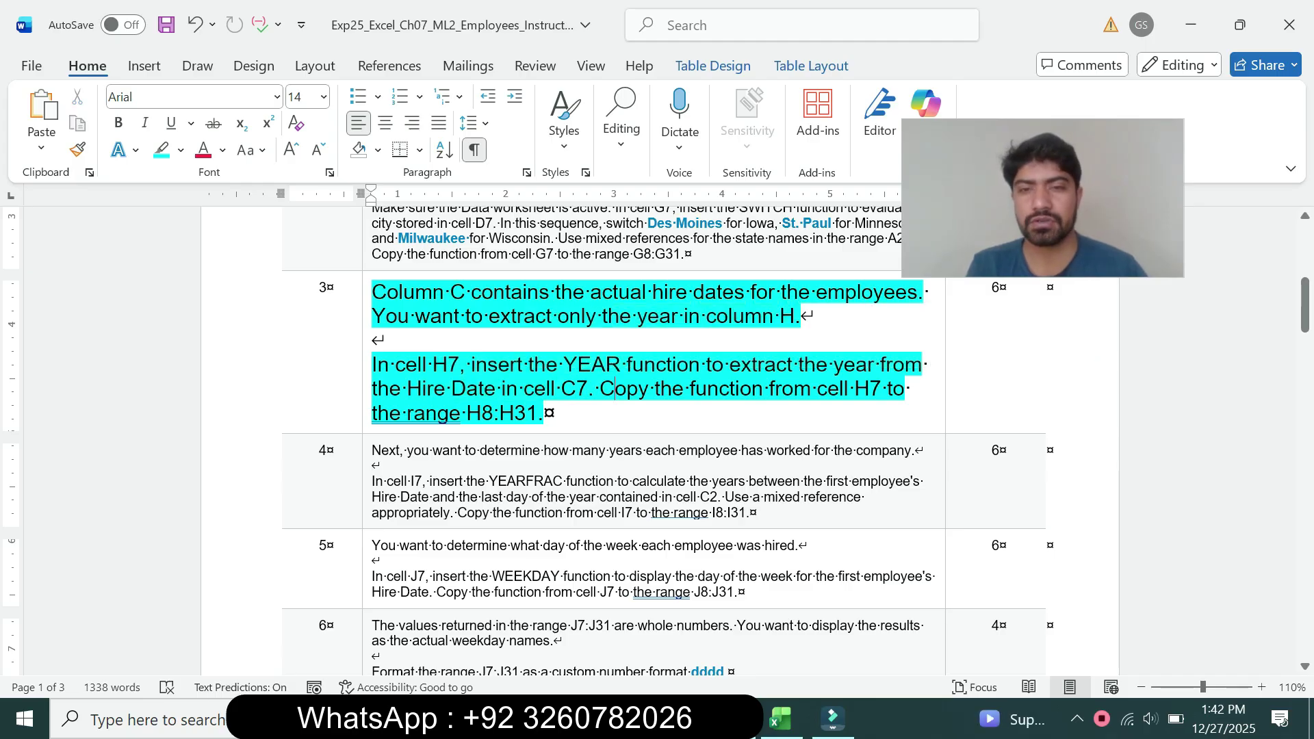
pyautogui.moveTo(600, 388); pyautogui.dragTo(768, 388)
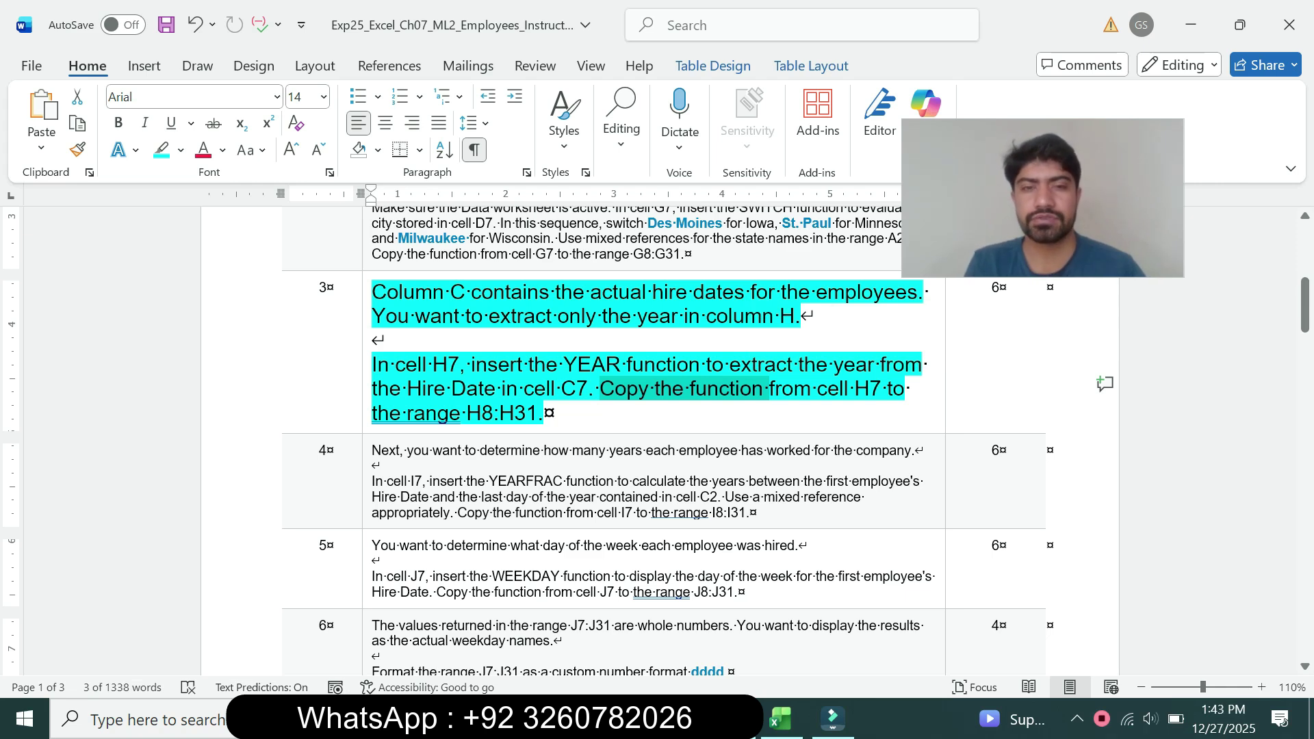
pyautogui.moveTo(396, 365); pyautogui.dragTo(459, 365)
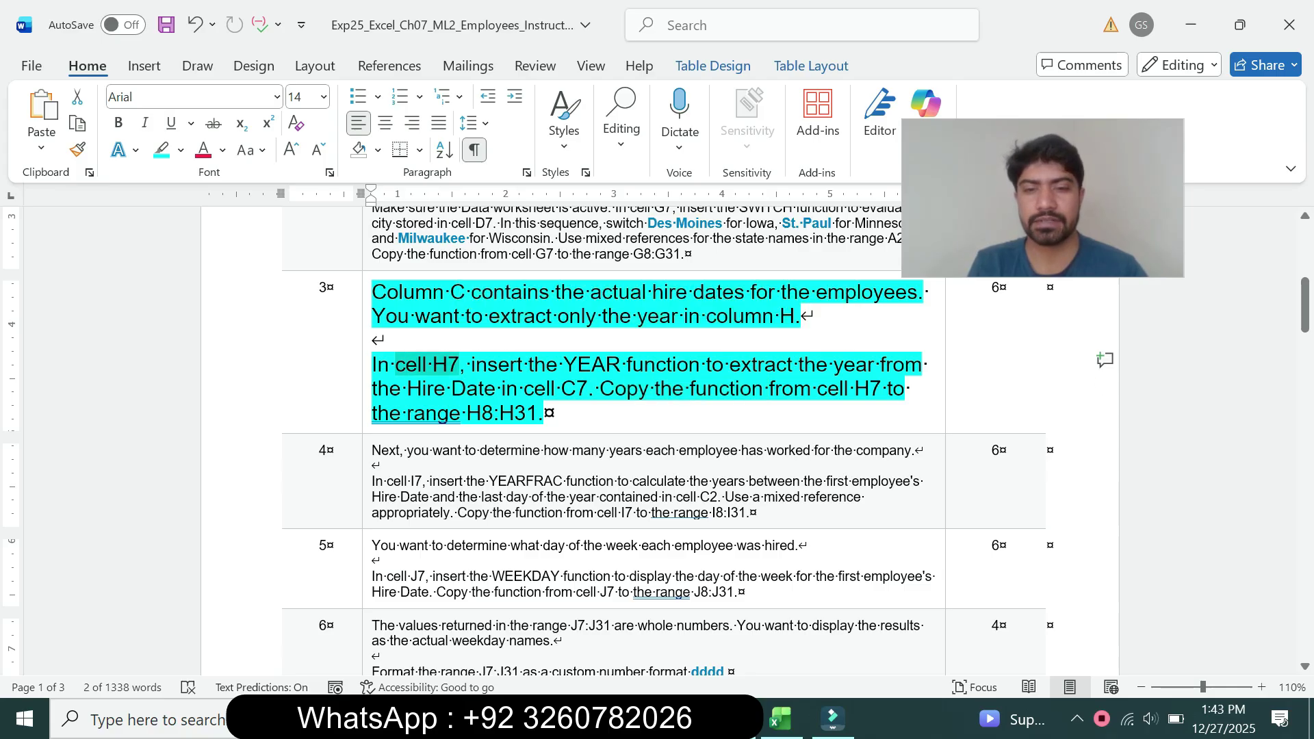
# Step: Switch to Excel and enter =YEAR(C7) in cell H7 of the Data sheet, rechecking the target cell in Word
pyautogui.moveTo(780, 718)
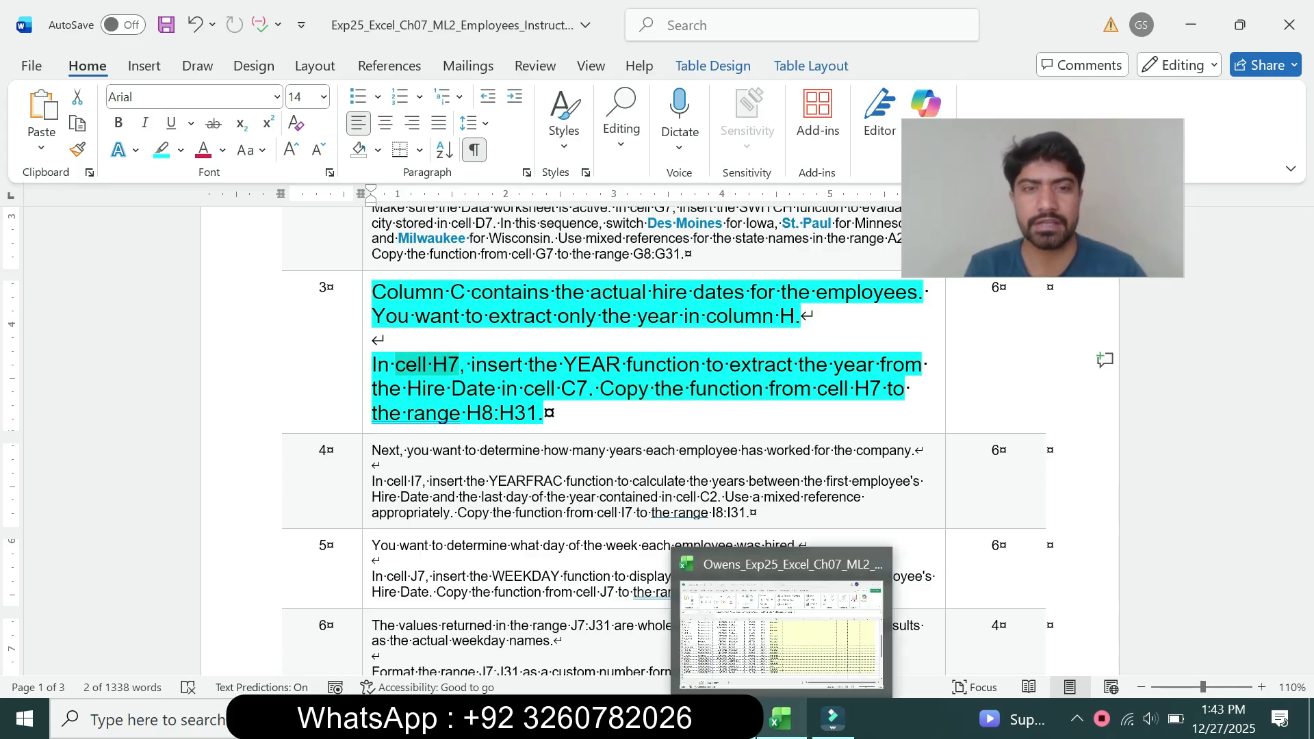
pyautogui.click(780, 633)
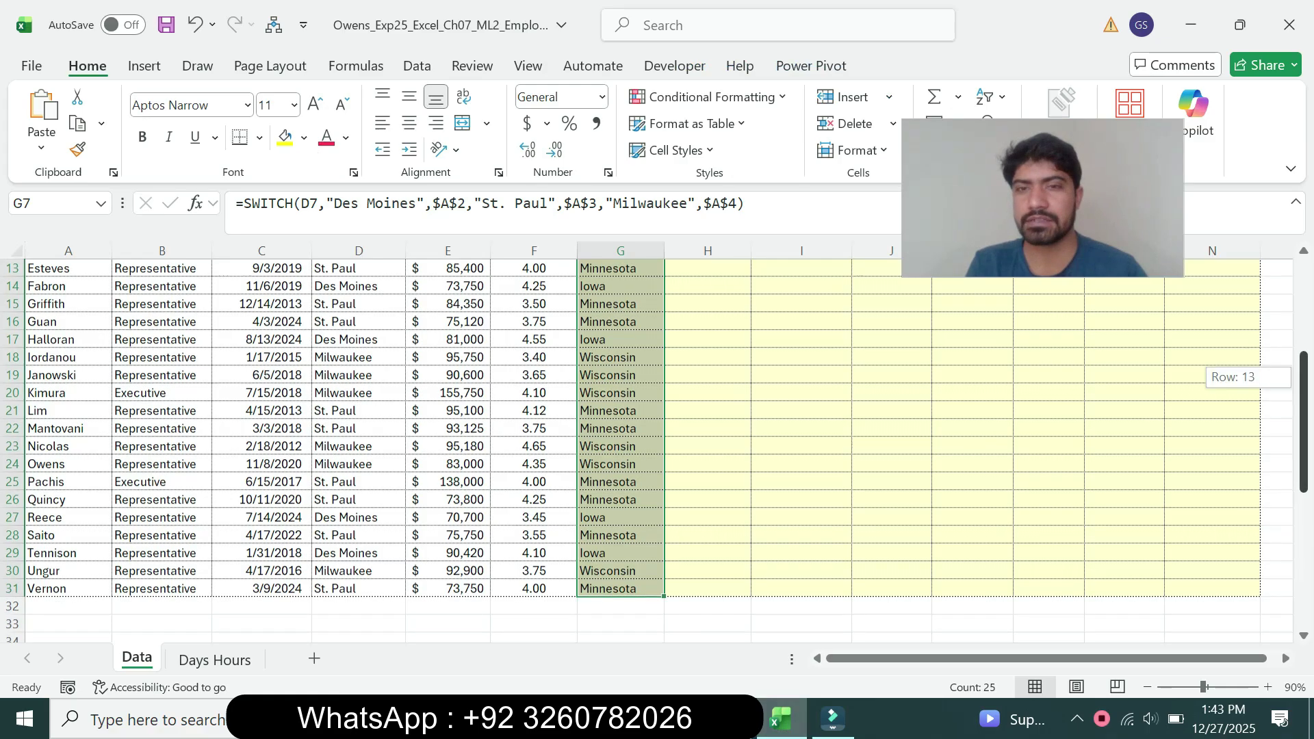
pyautogui.moveTo(1304, 377); pyautogui.dragTo(1303, 285)
pyautogui.click(707, 398)
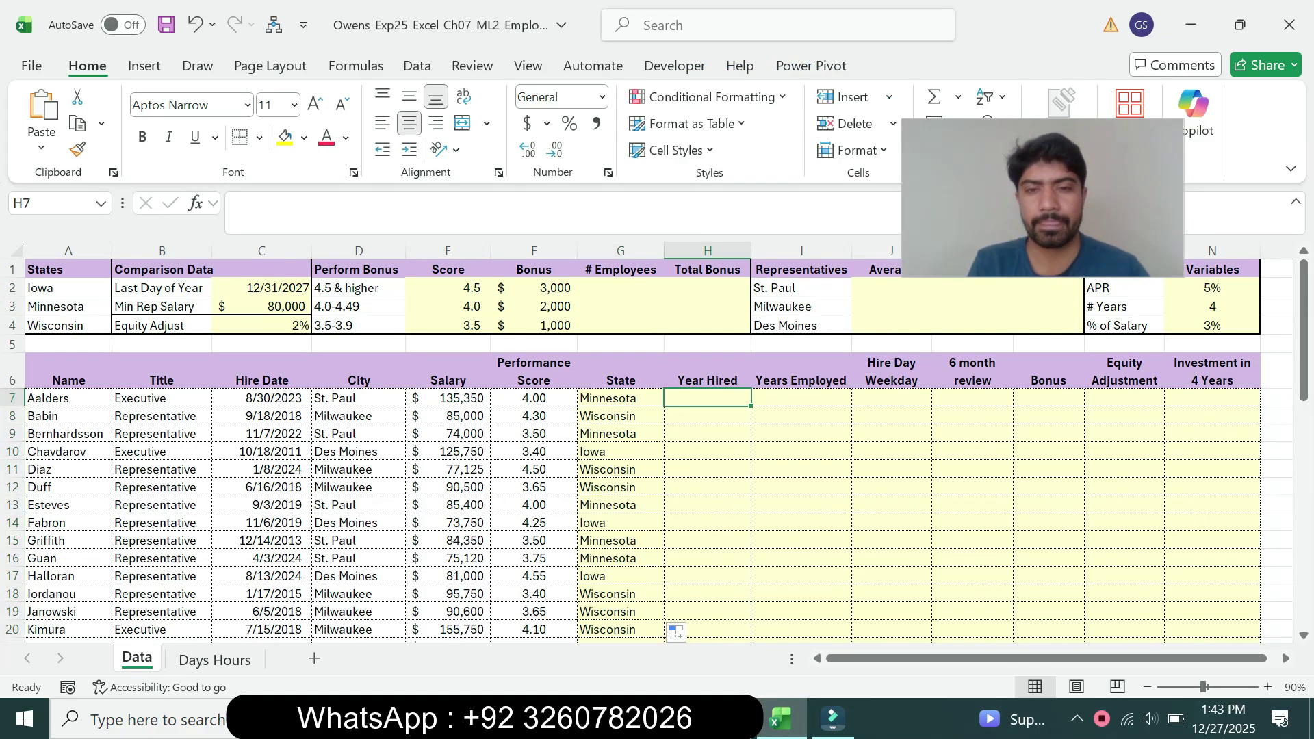
pyautogui.hotkey('alt', 'Tab')
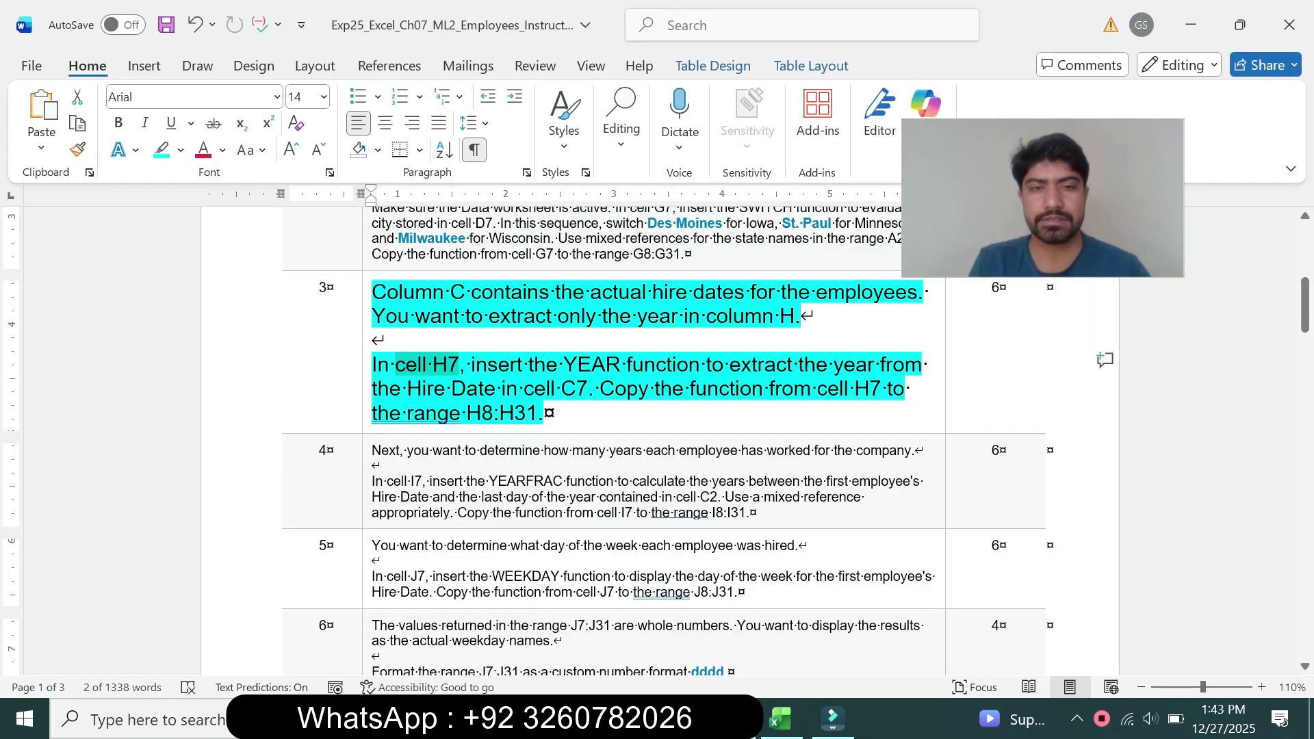
pyautogui.hotkey('alt', 'Tab')
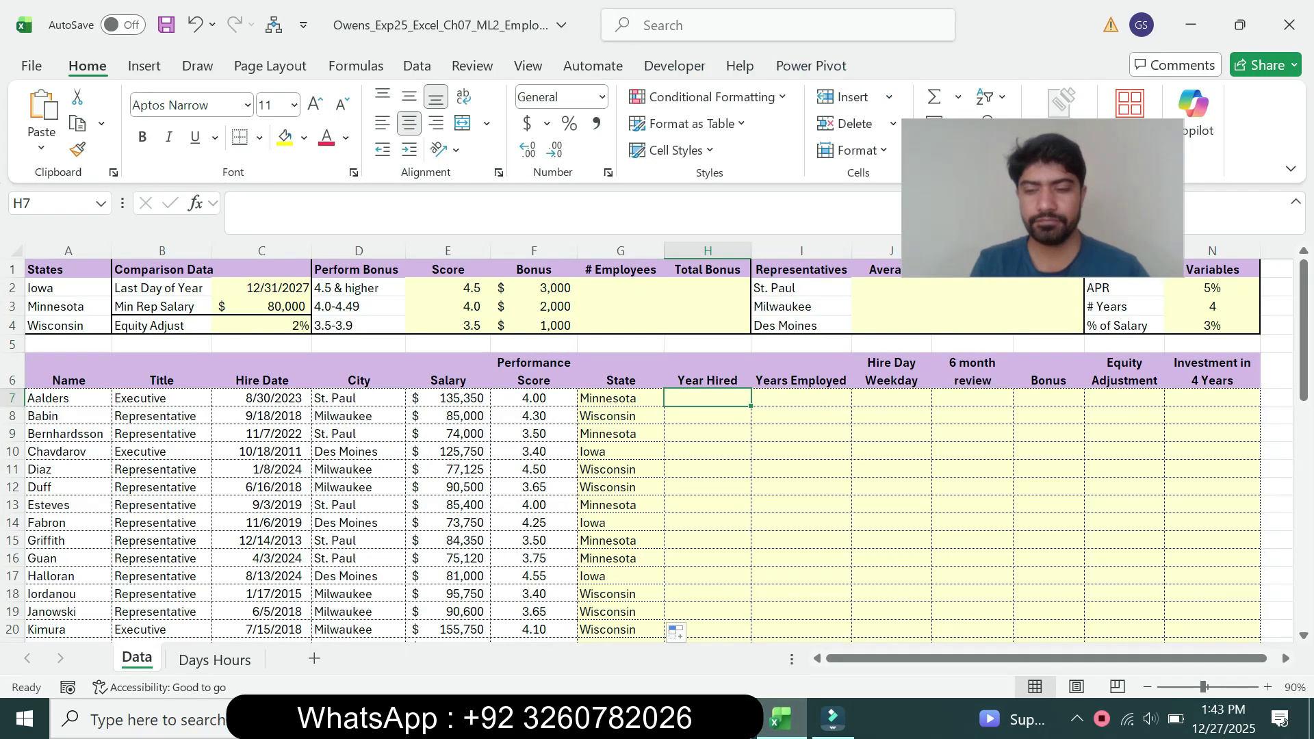
pyautogui.write('=')
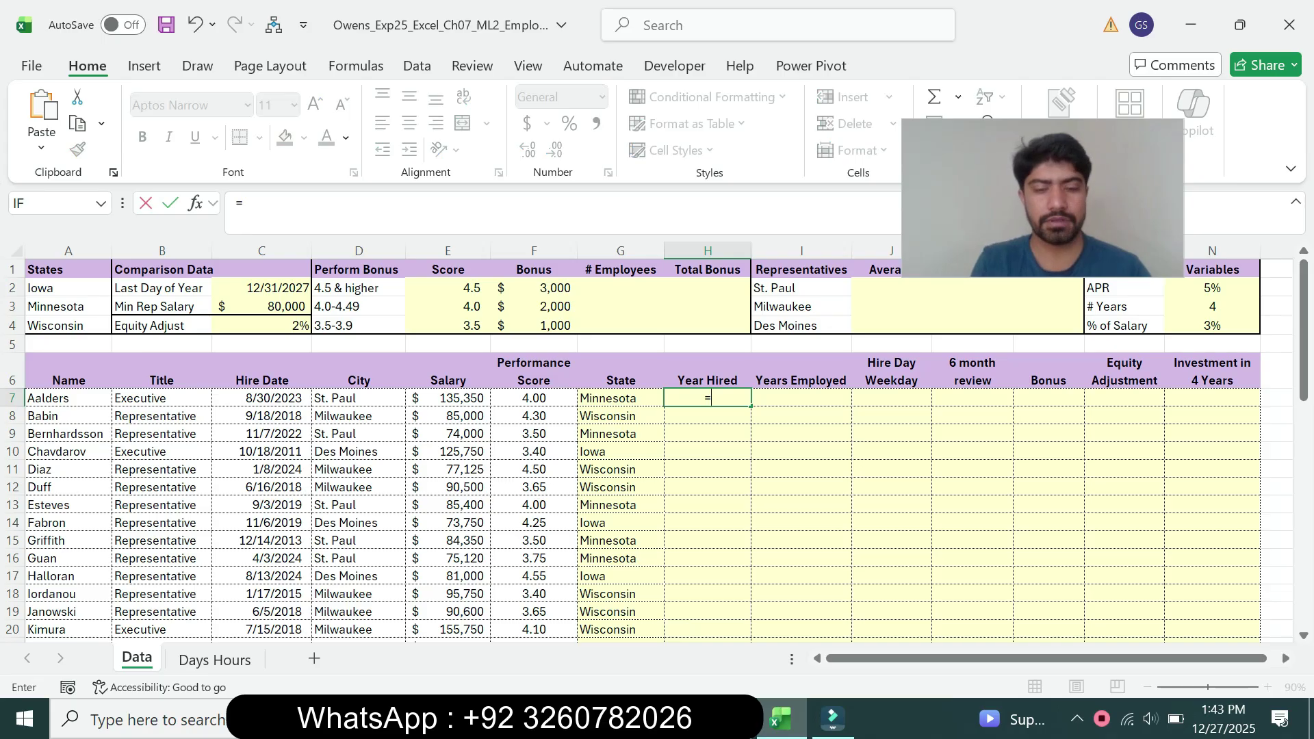
pyautogui.write('year')
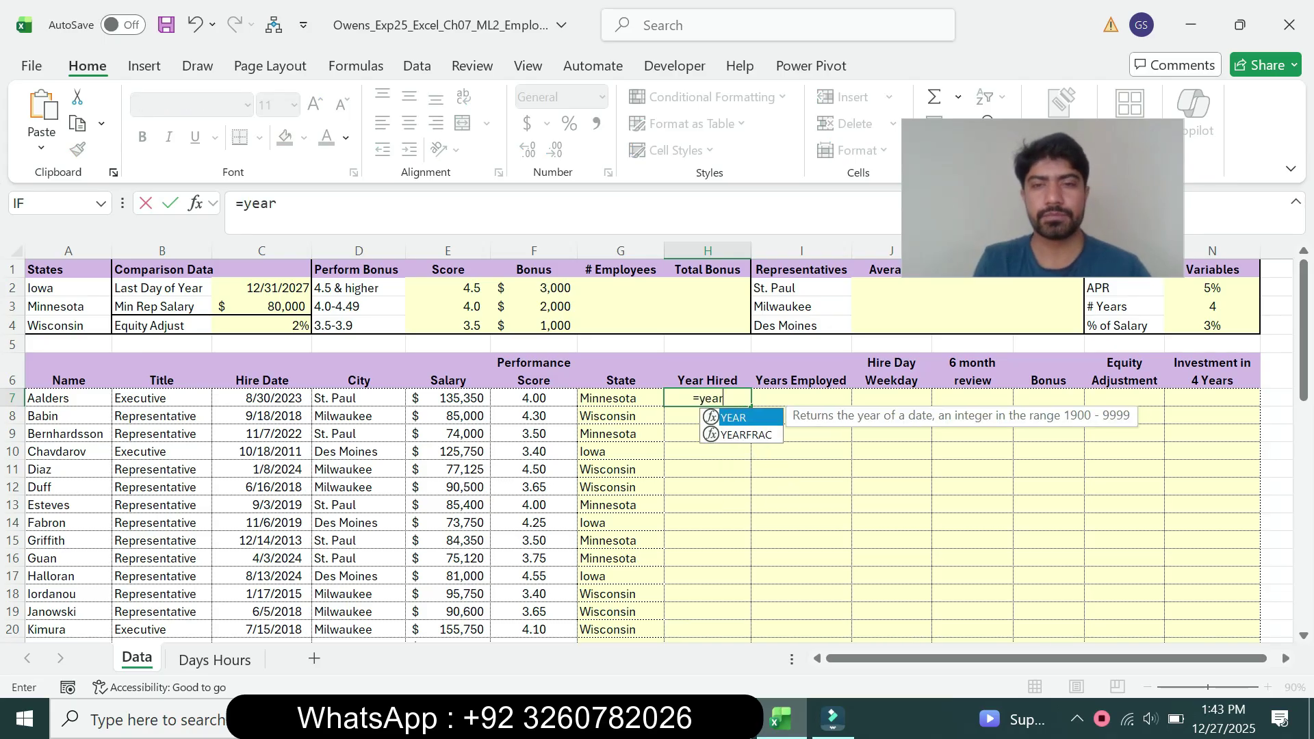
pyautogui.press('Tab')
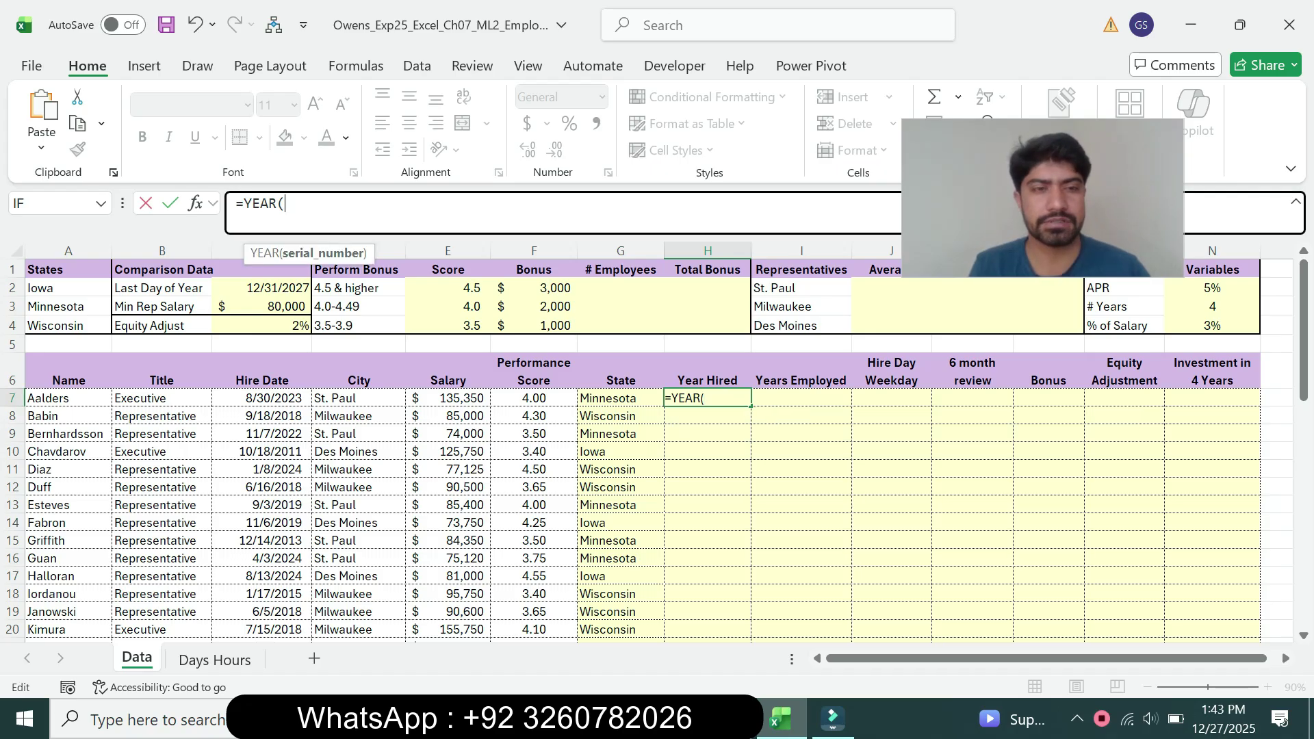
pyautogui.click(262, 398)
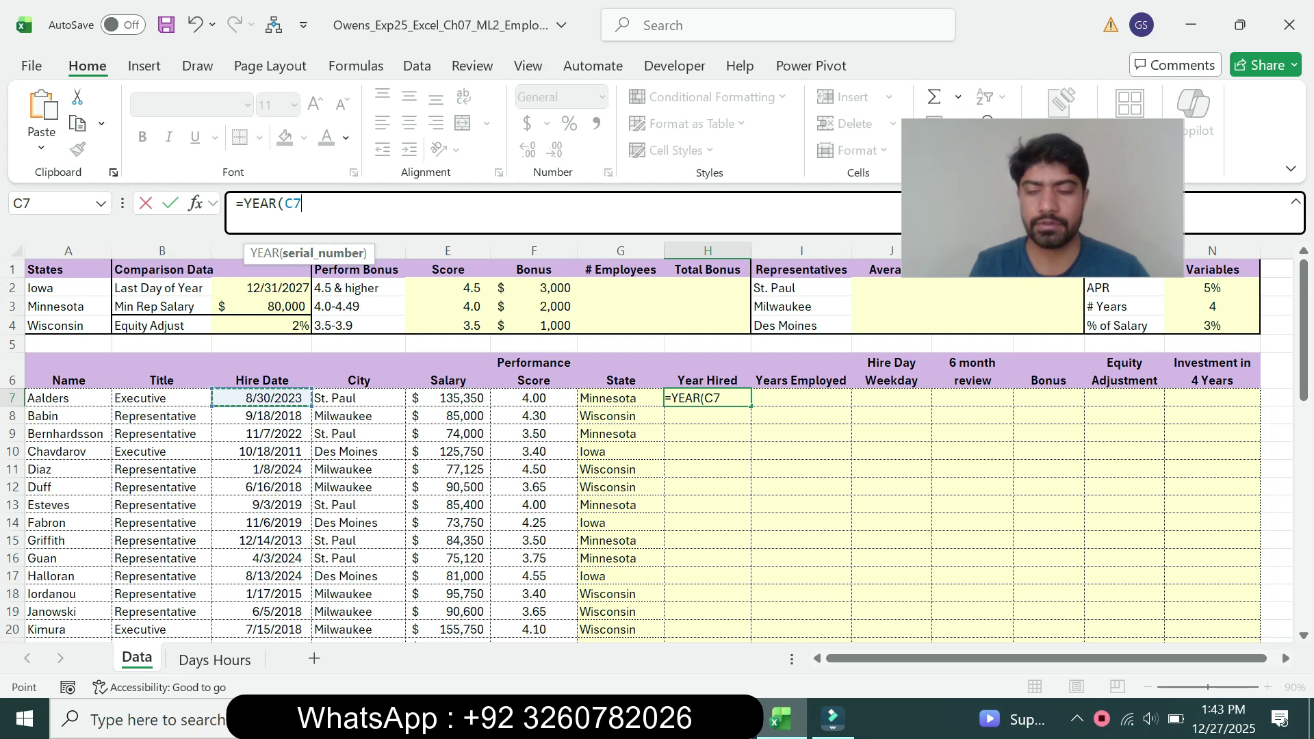
pyautogui.write(')')
pyautogui.press('Return')
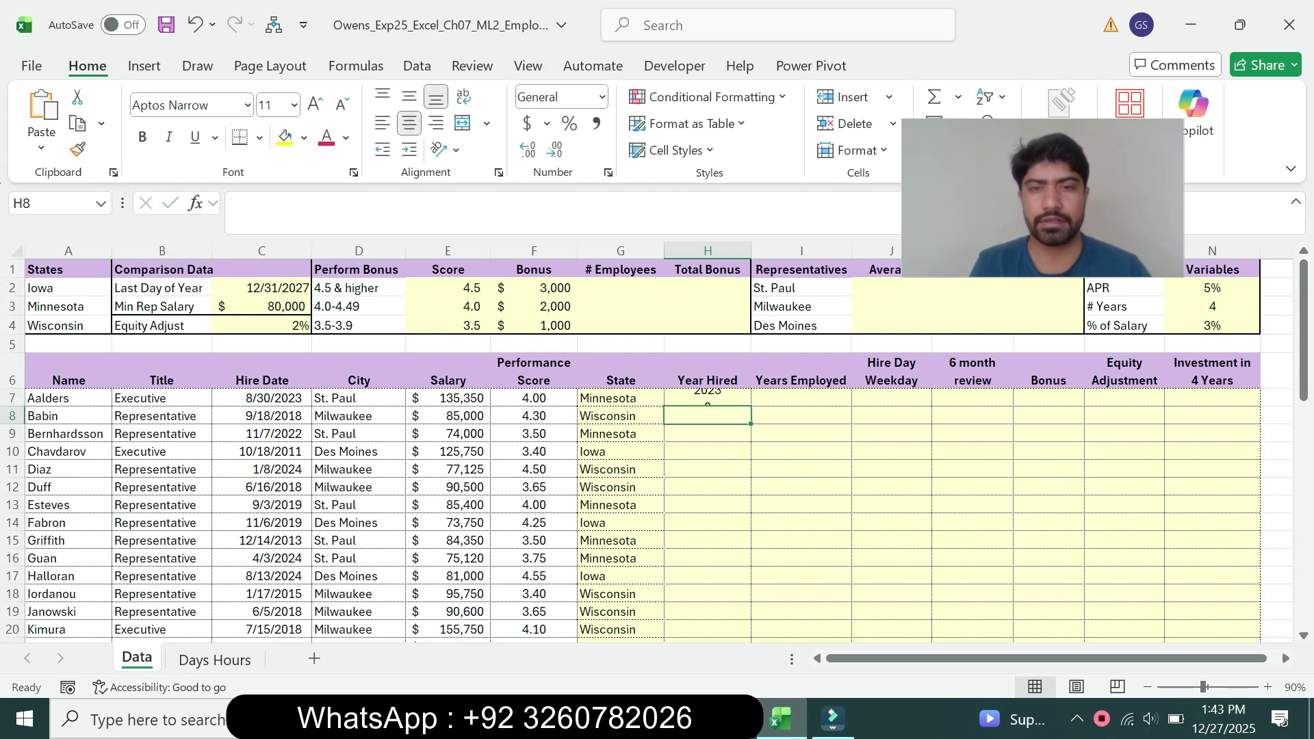
# Step: Check the copy range for step 3 in Word, return to Excel and copy the YEAR formula from H7 down to H8:H31
pyautogui.click(707, 398)
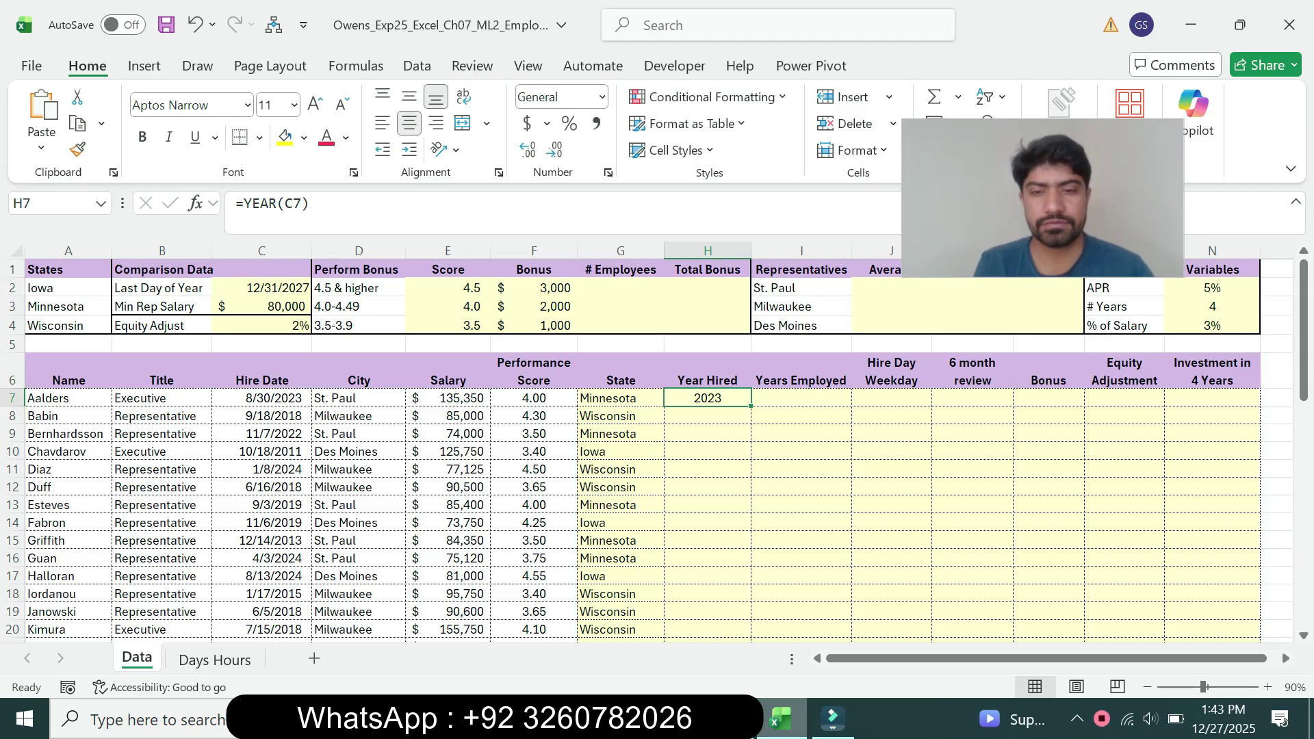
pyautogui.hotkey('alt', 'Tab')
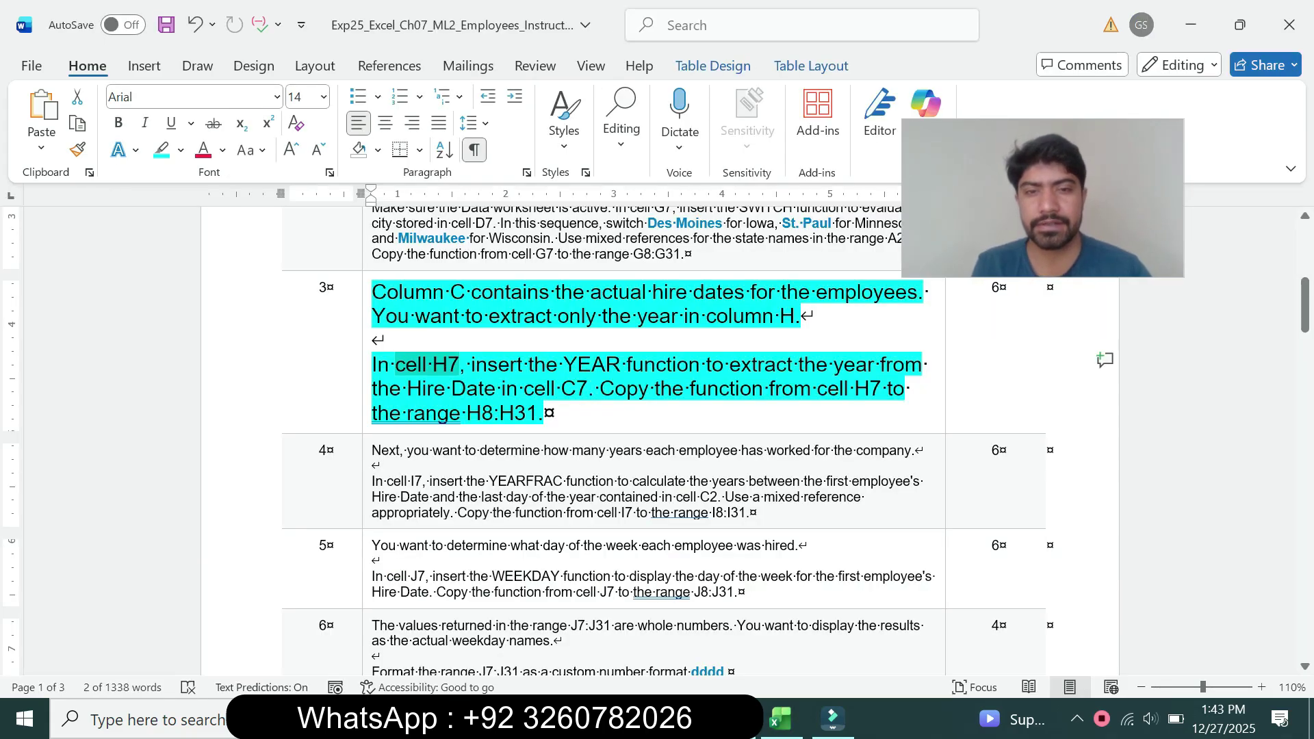
pyautogui.moveTo(600, 389); pyautogui.dragTo(548, 413)
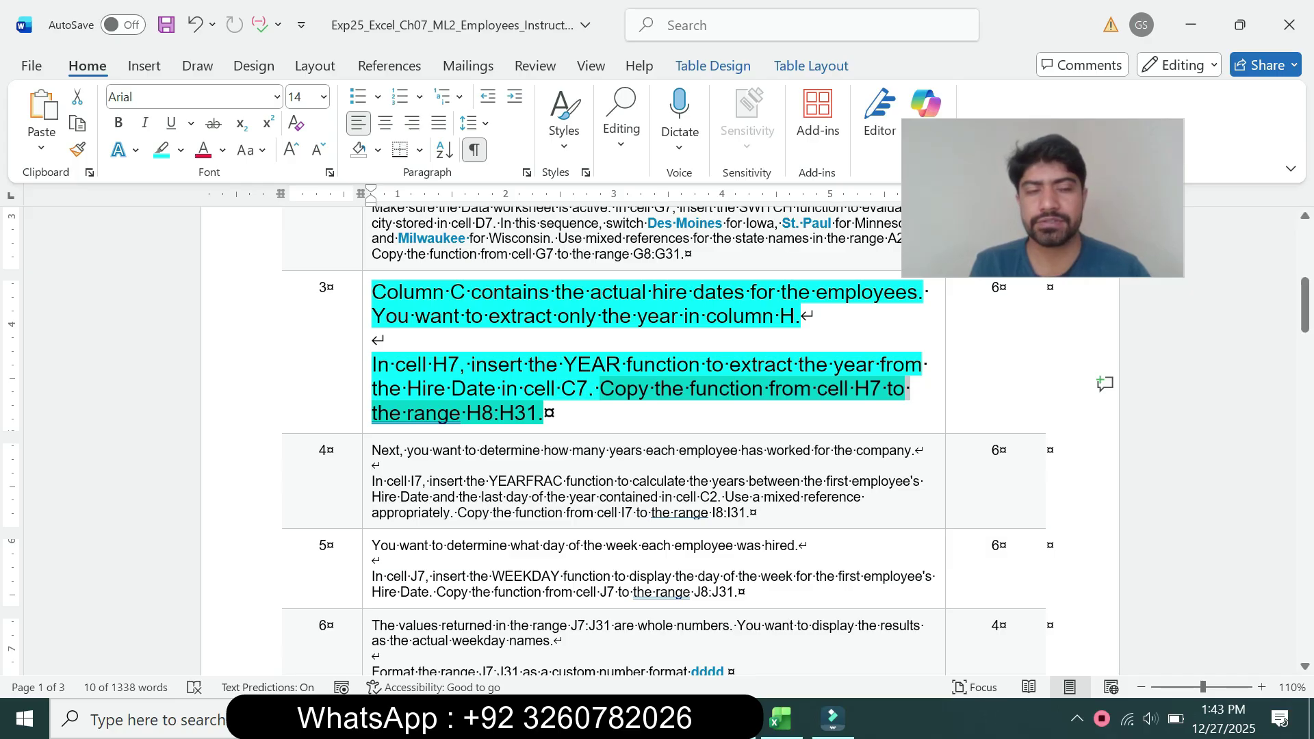
pyautogui.click(781, 718)
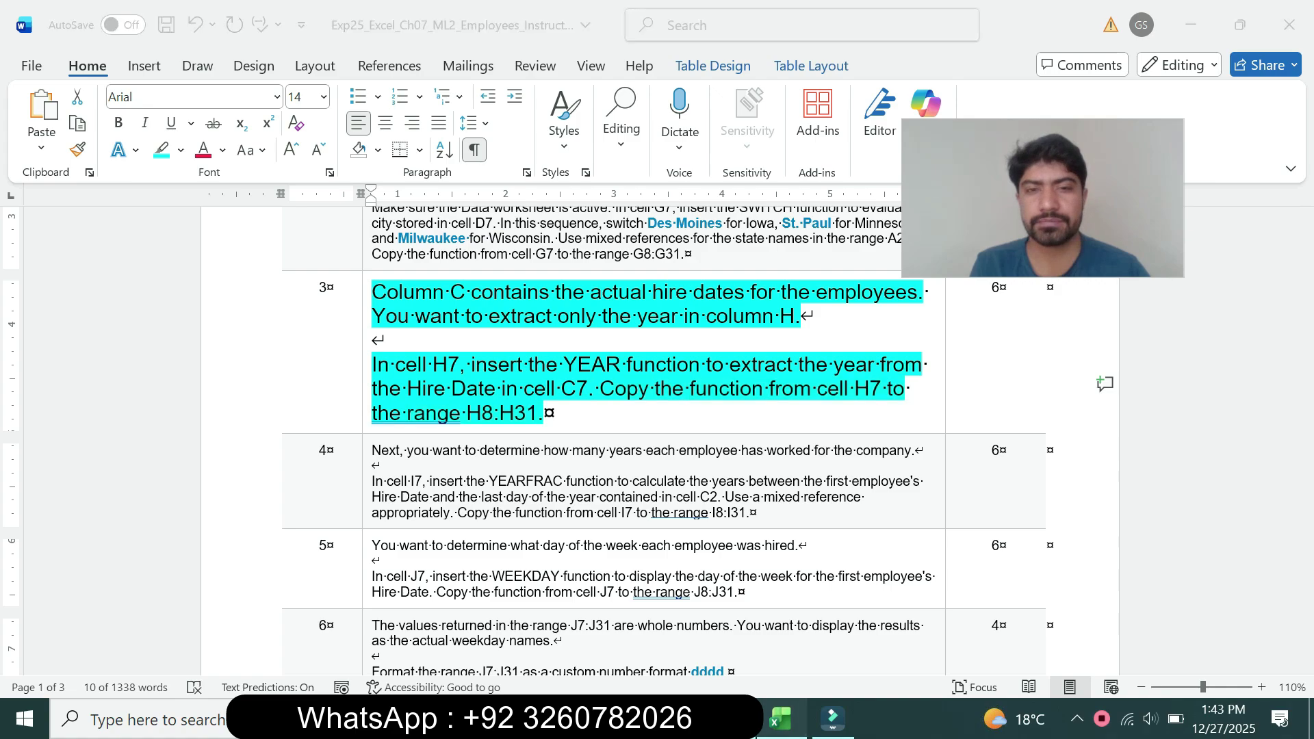
pyautogui.moveTo(751, 406); pyautogui.dragTo(708, 590)
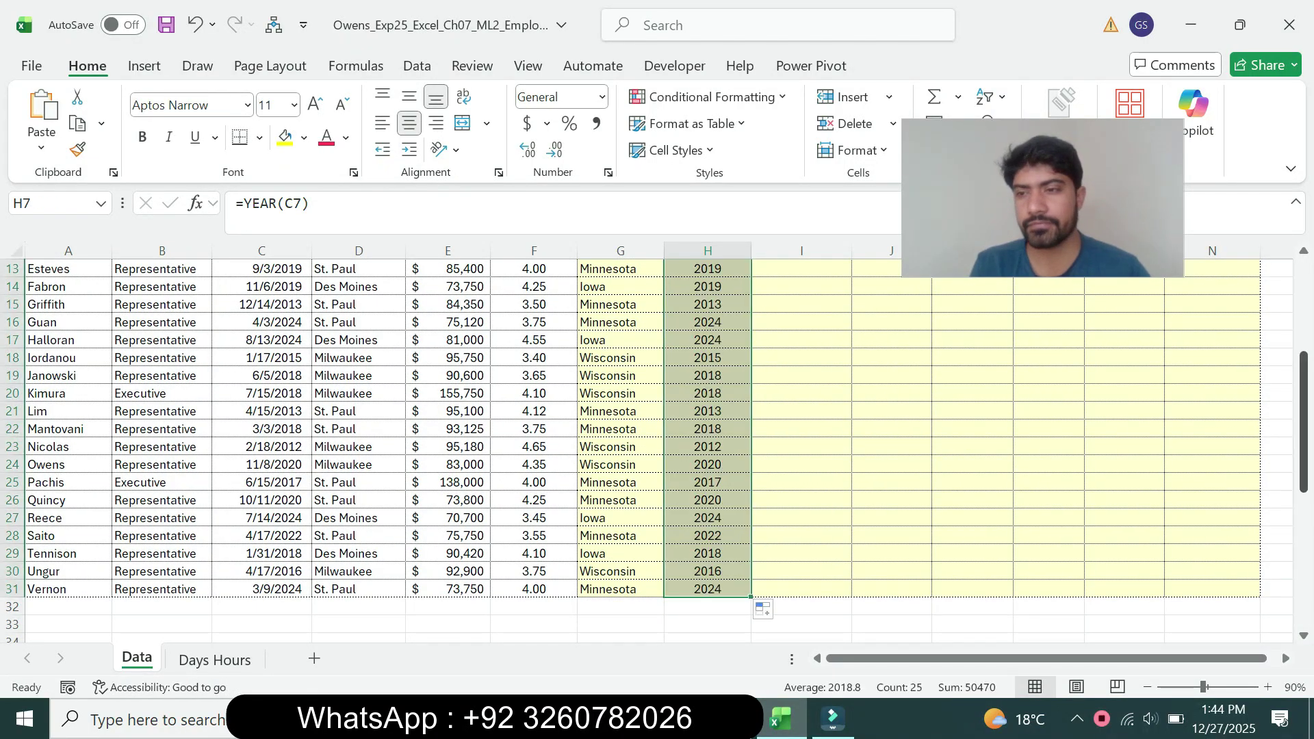
pyautogui.scroll(4, 657, 445)
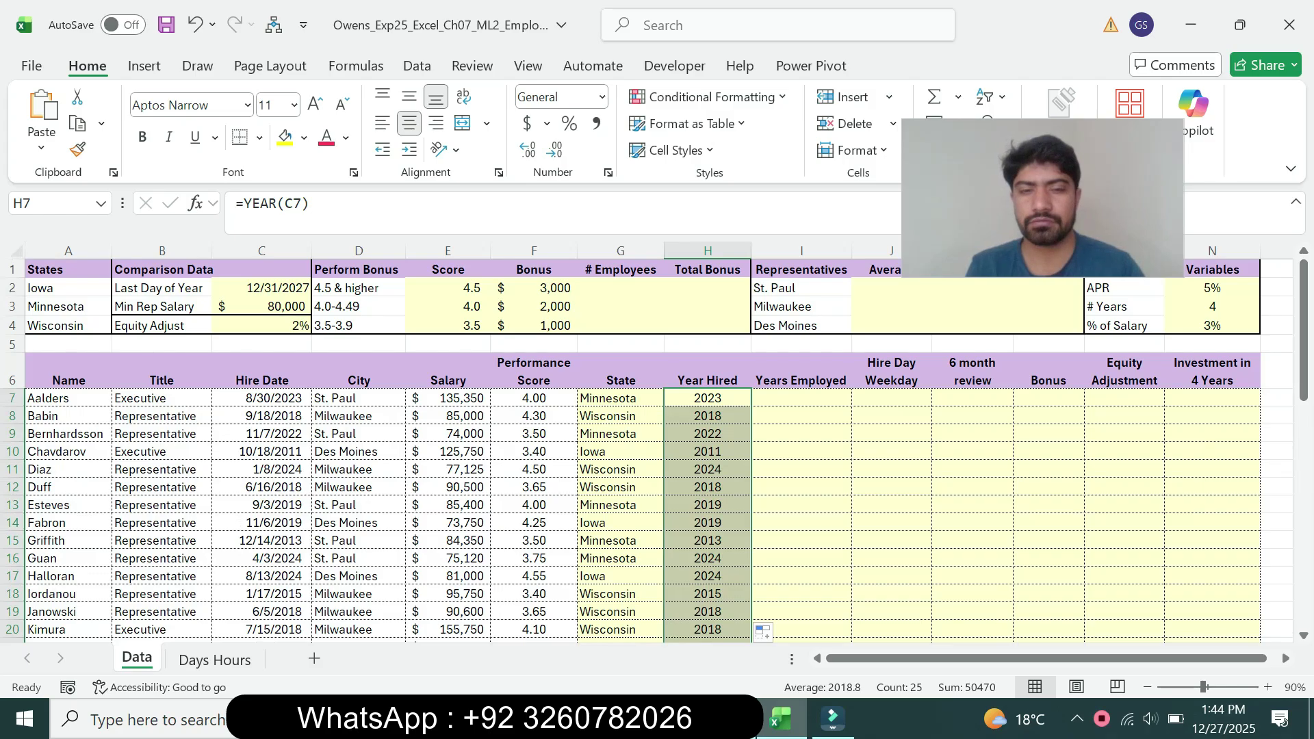
# Step: Return to Word, reset the step 3 instruction text to 9 pt and clear its highlight color
pyautogui.hotkey('alt', 'Tab')
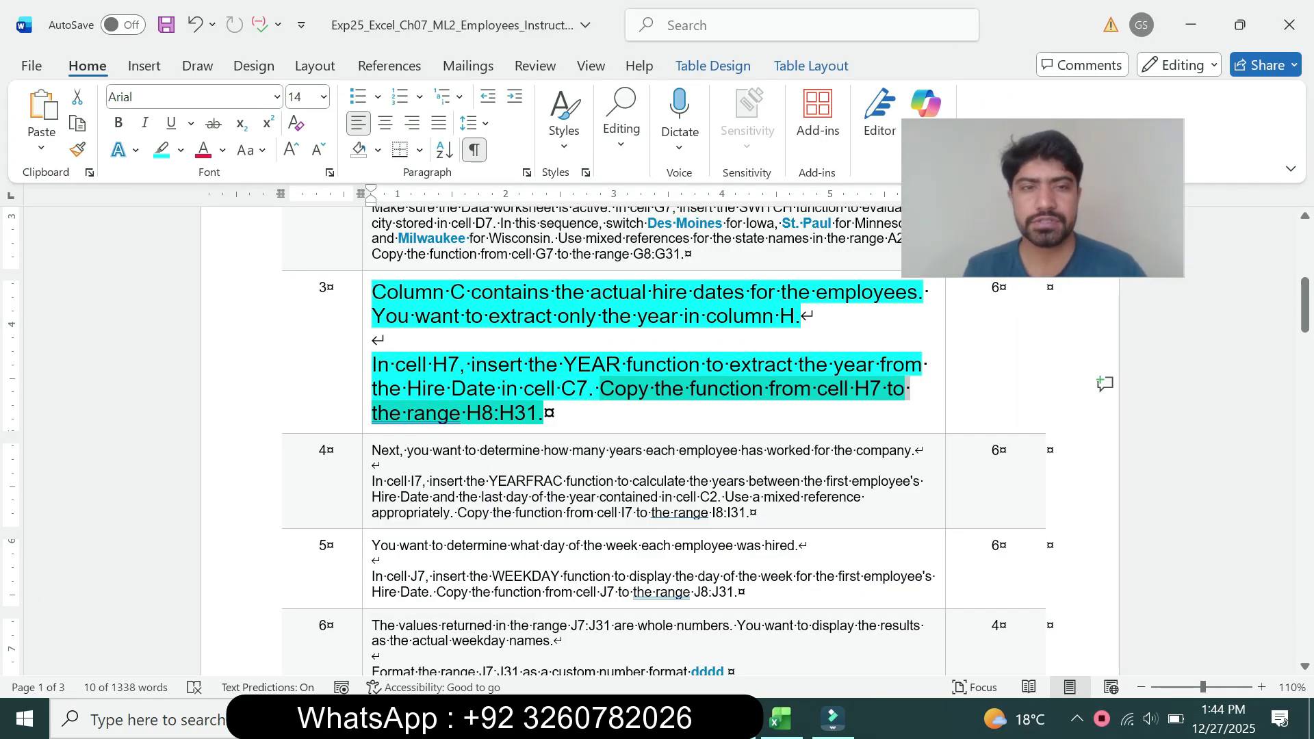
pyautogui.click(367, 392)
pyautogui.click(490, 330)
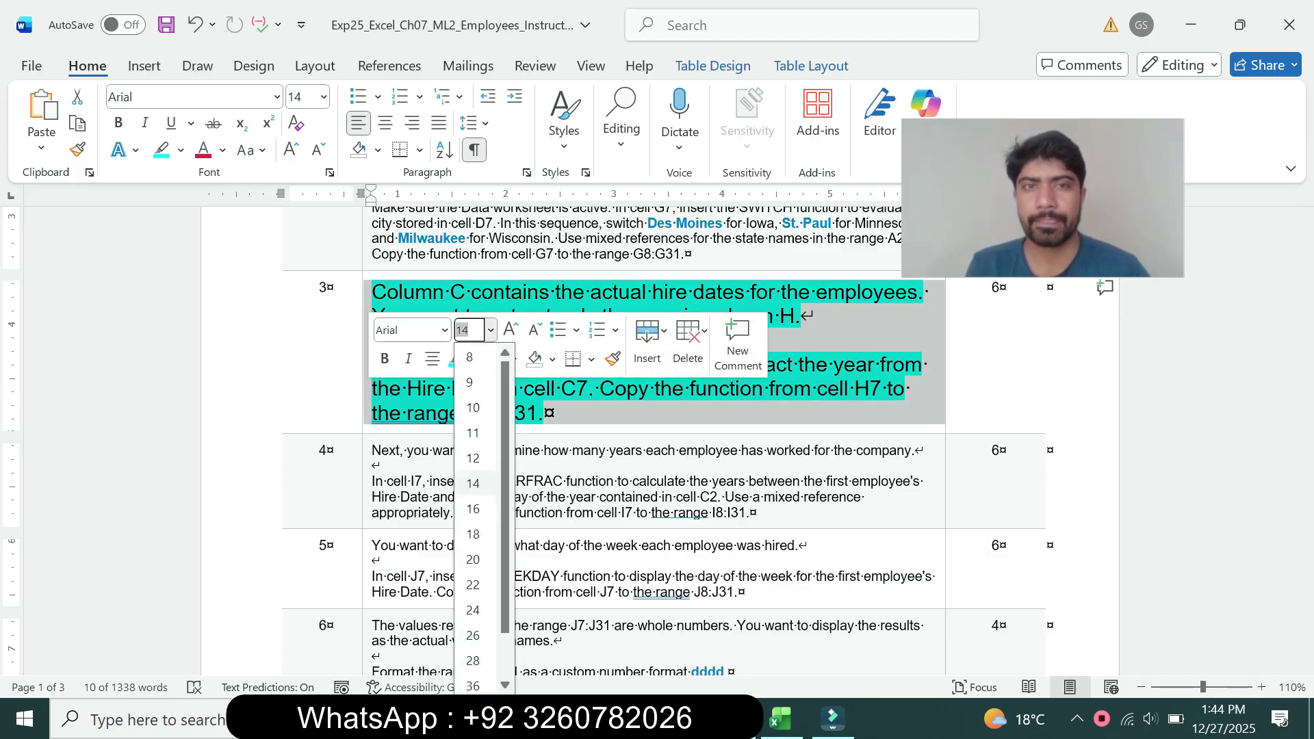
pyautogui.click(473, 381)
pyautogui.click(474, 359)
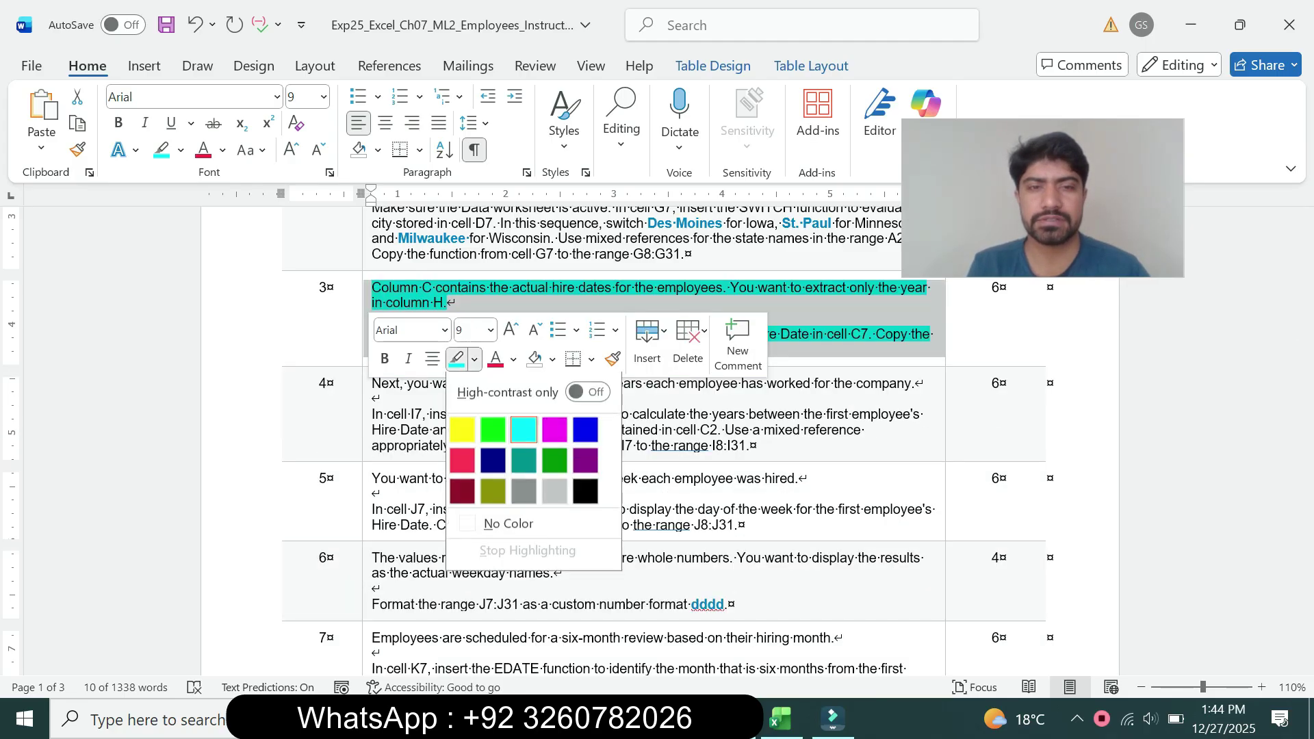
pyautogui.click(493, 525)
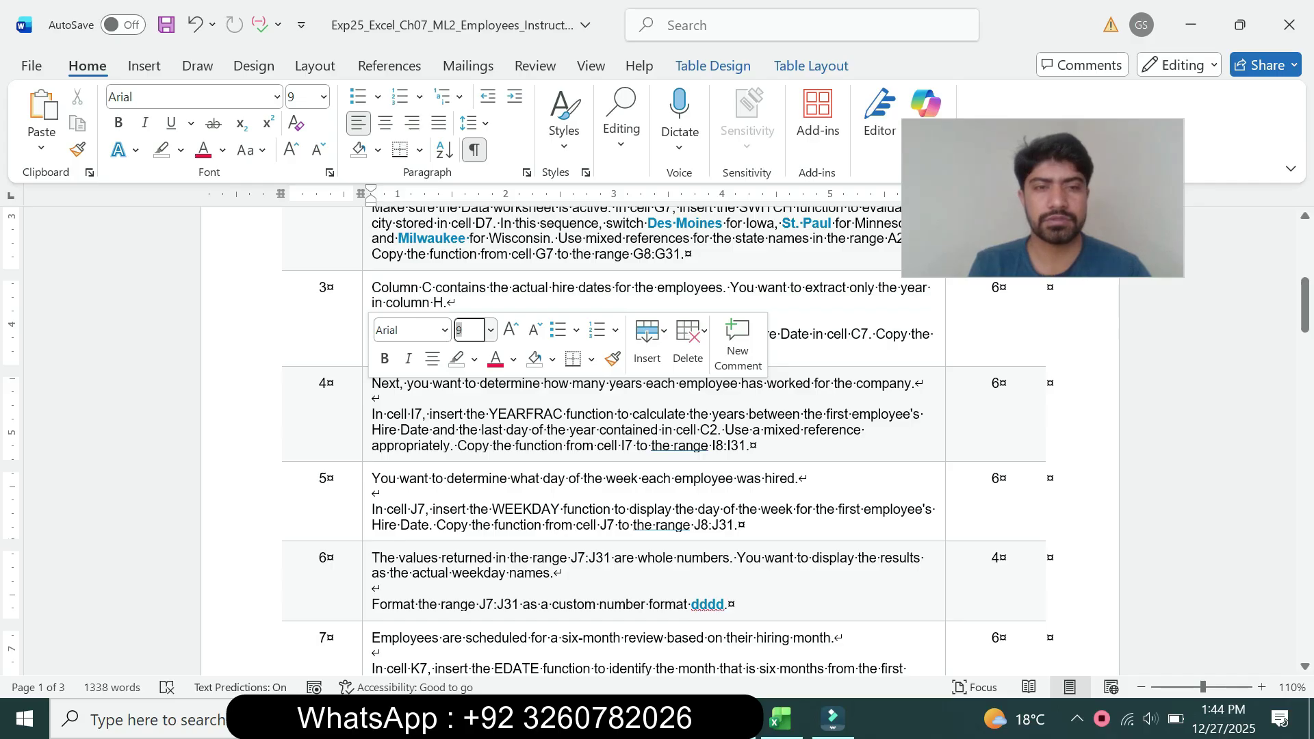
# Step: Enlarge the step 4 instruction text to 14 pt and highlight it in turquoise
pyautogui.click(366, 448)
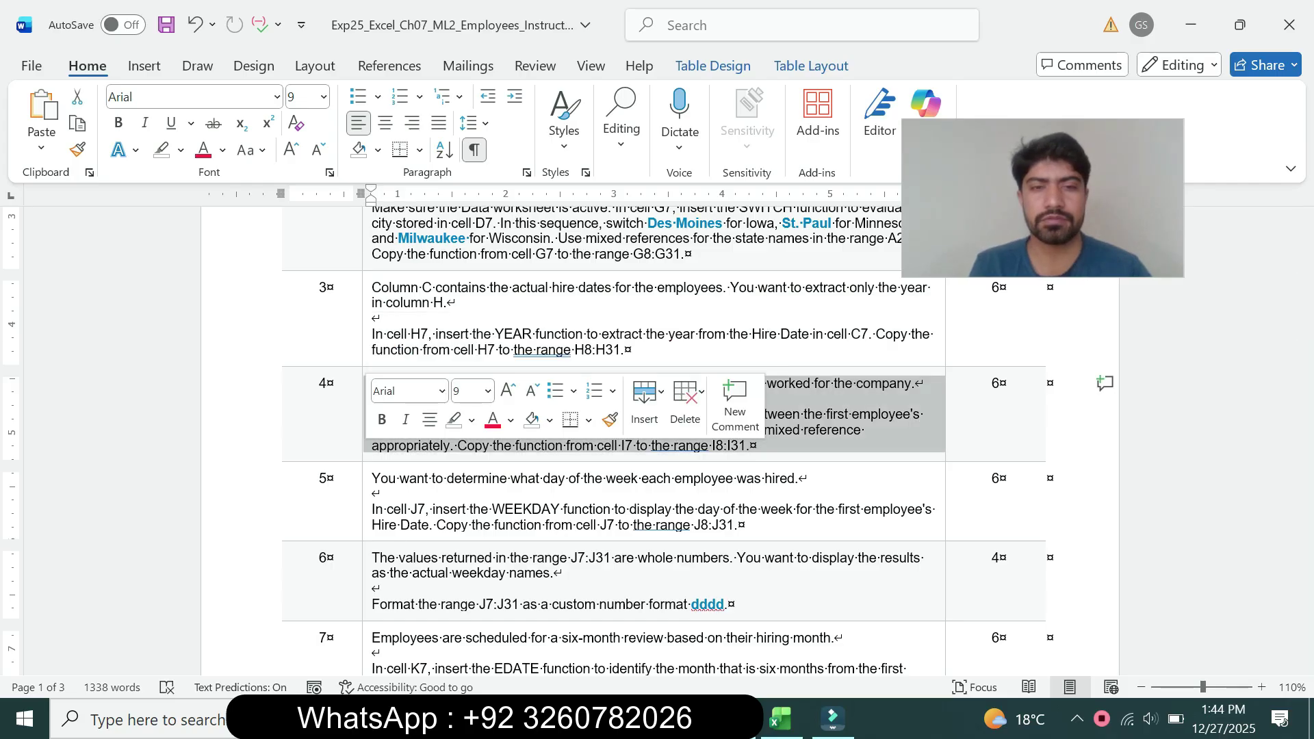
pyautogui.click(488, 391)
pyautogui.click(470, 140)
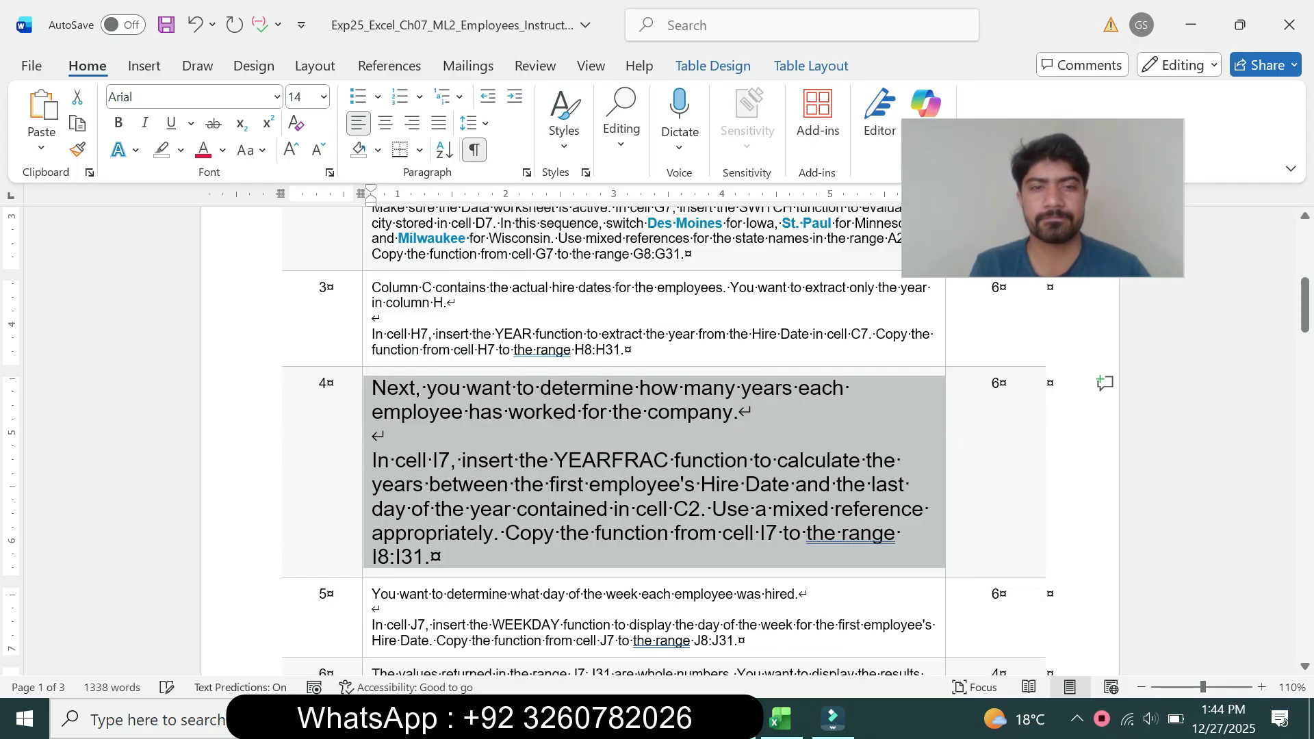
pyautogui.click(181, 150)
pyautogui.click(227, 218)
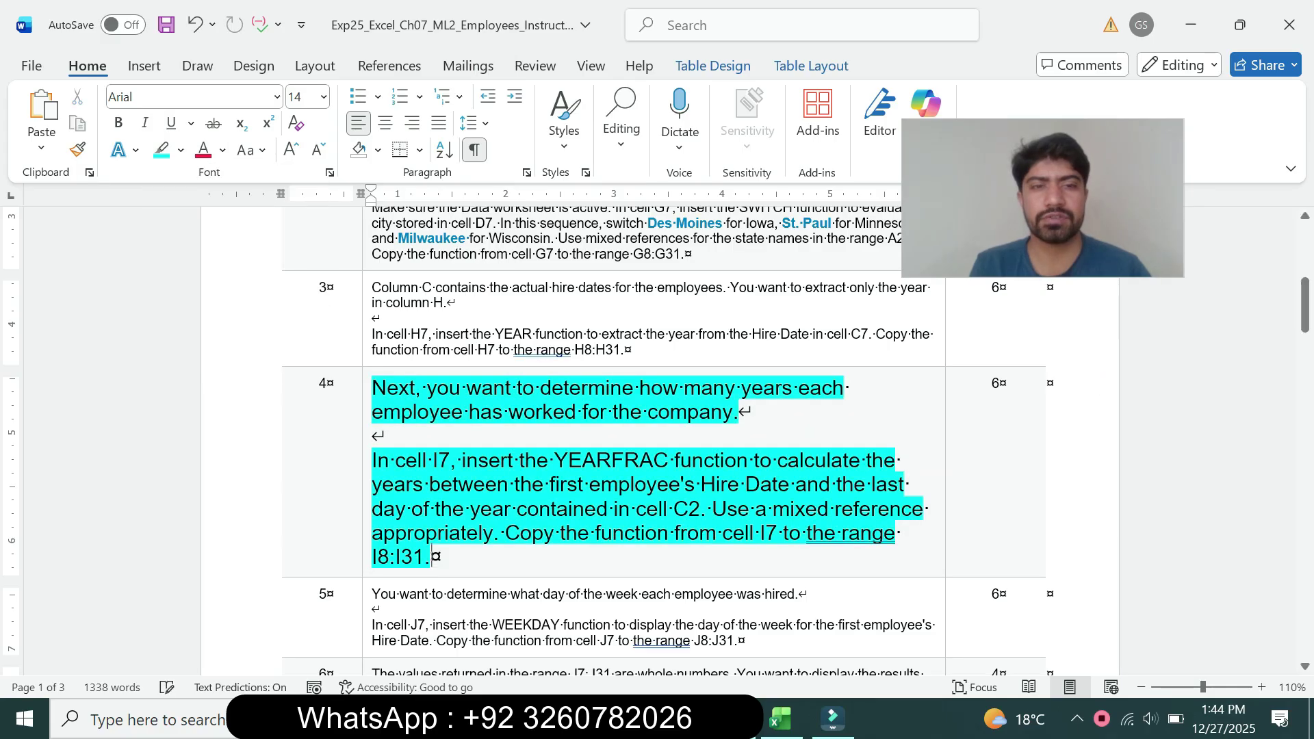
pyautogui.moveTo(1304, 305); pyautogui.dragTo(1305, 305)
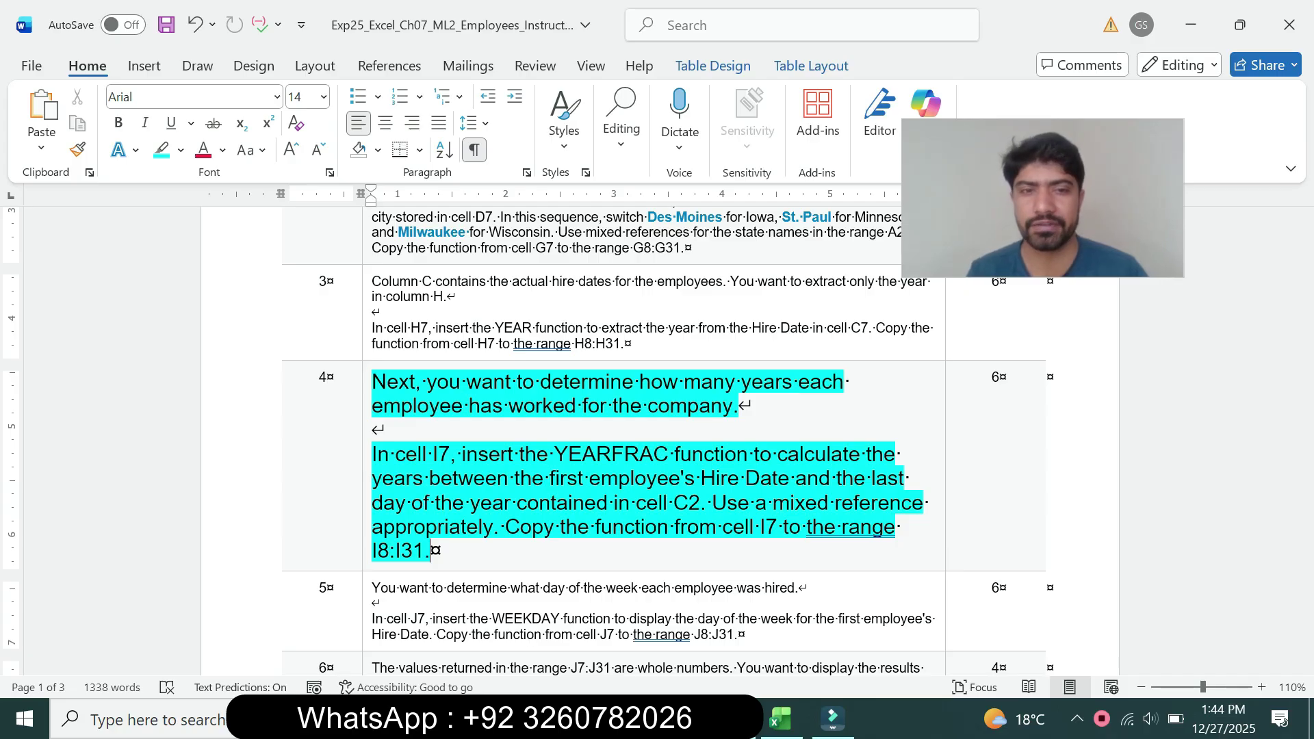
# Step: Check step 4's target cell and function in Word, switch to Excel and start a YEARFRAC formula in cell I7 of the Data sheet
pyautogui.moveTo(396, 454); pyautogui.dragTo(753, 454)
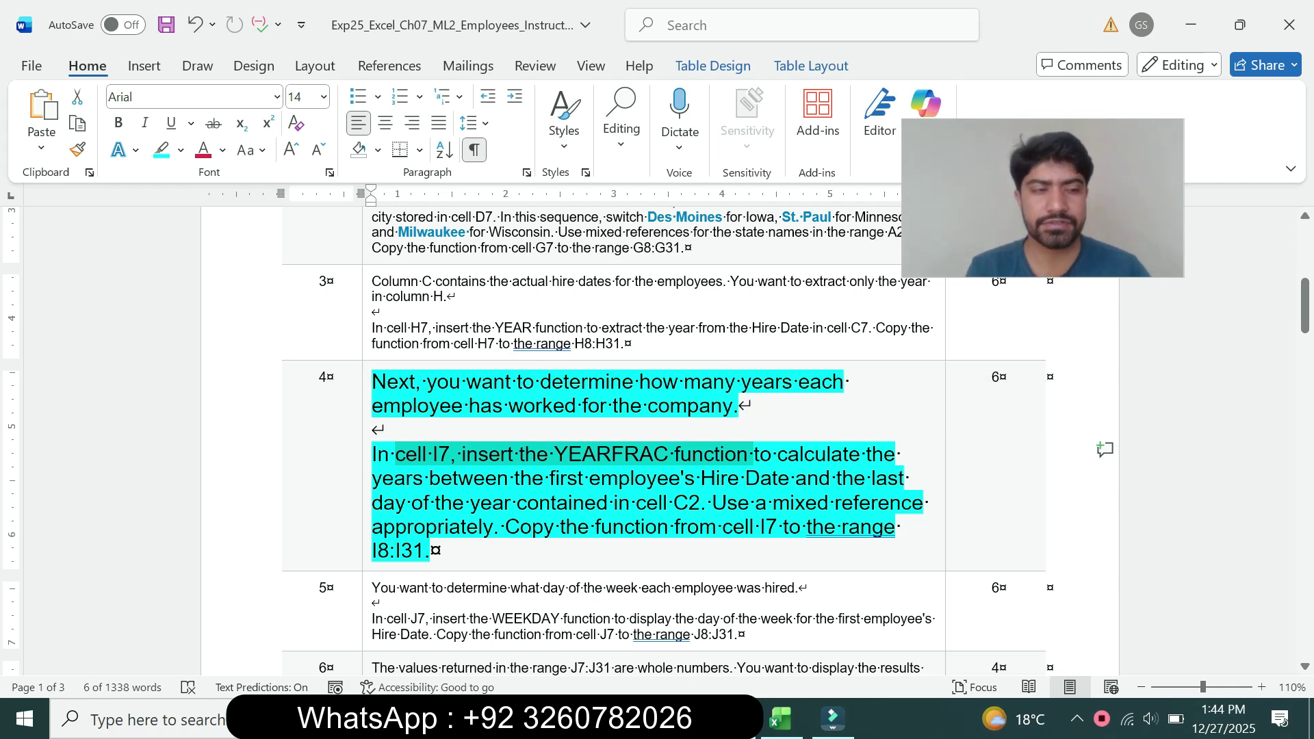
pyautogui.click(780, 718)
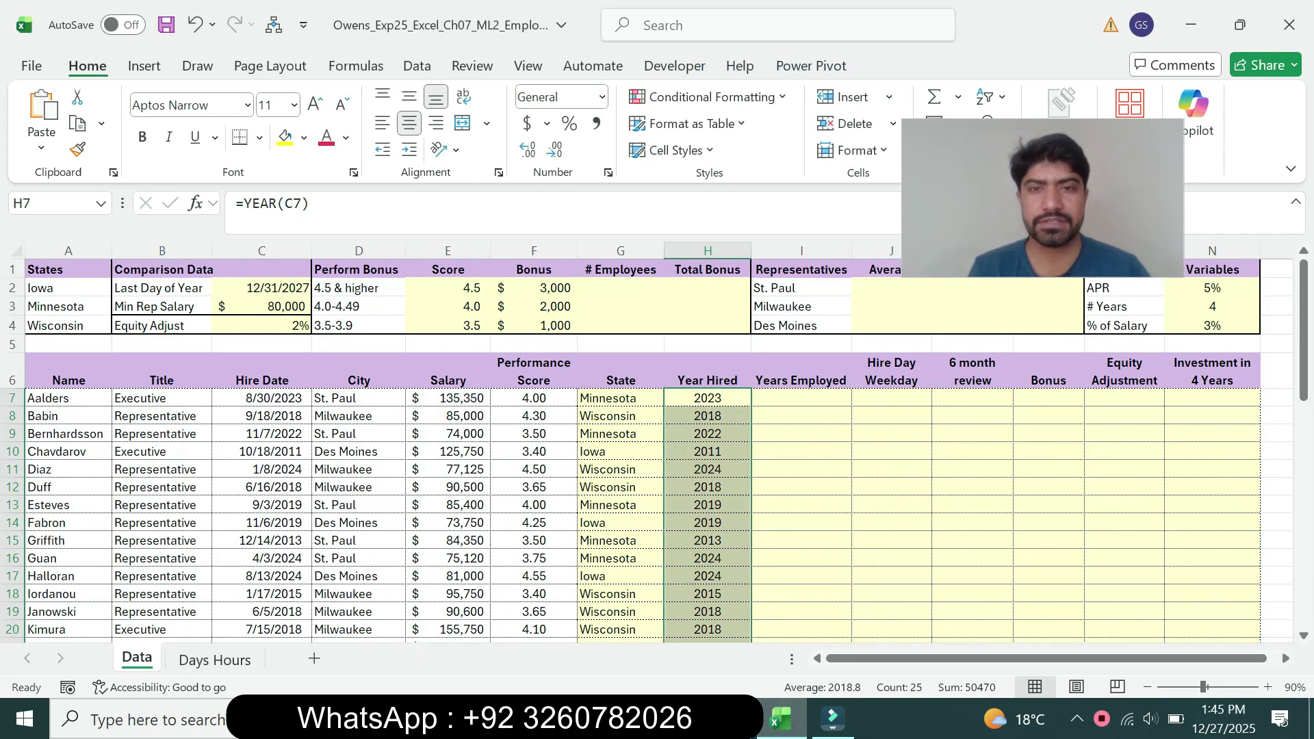
pyautogui.click(802, 398)
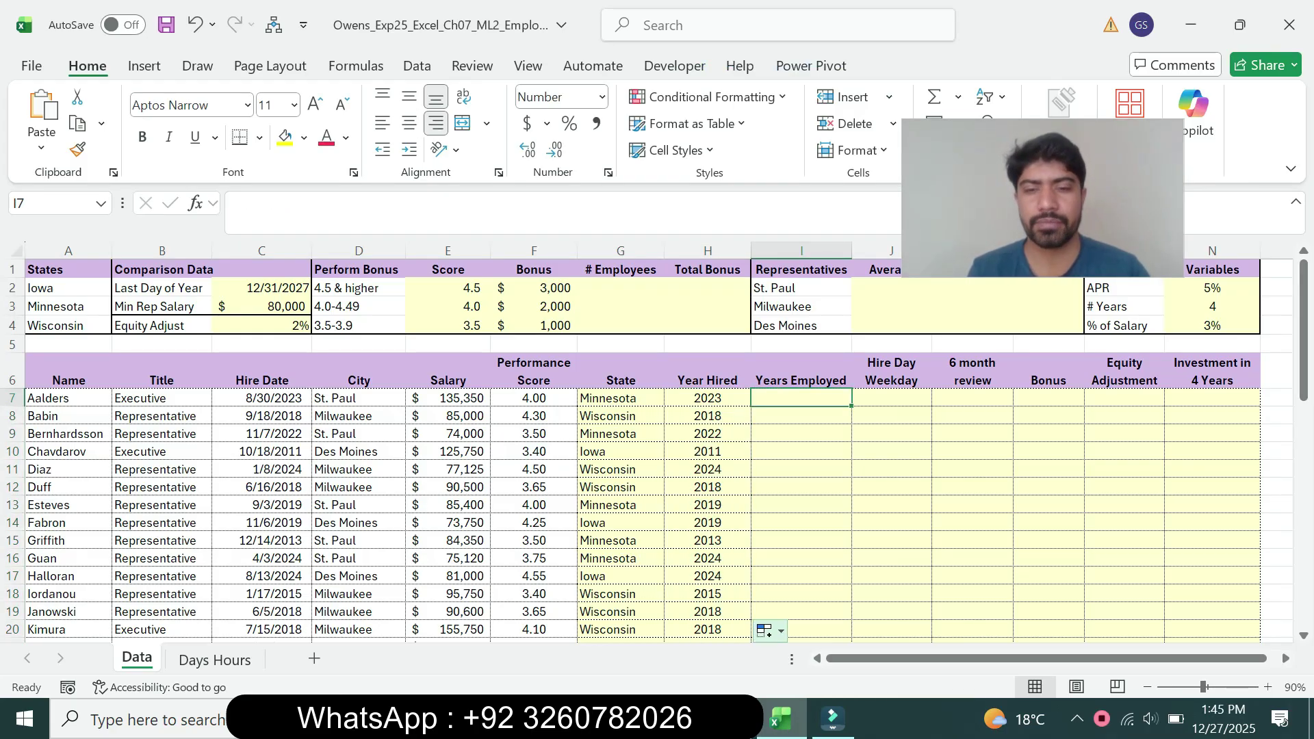
pyautogui.click(732, 719)
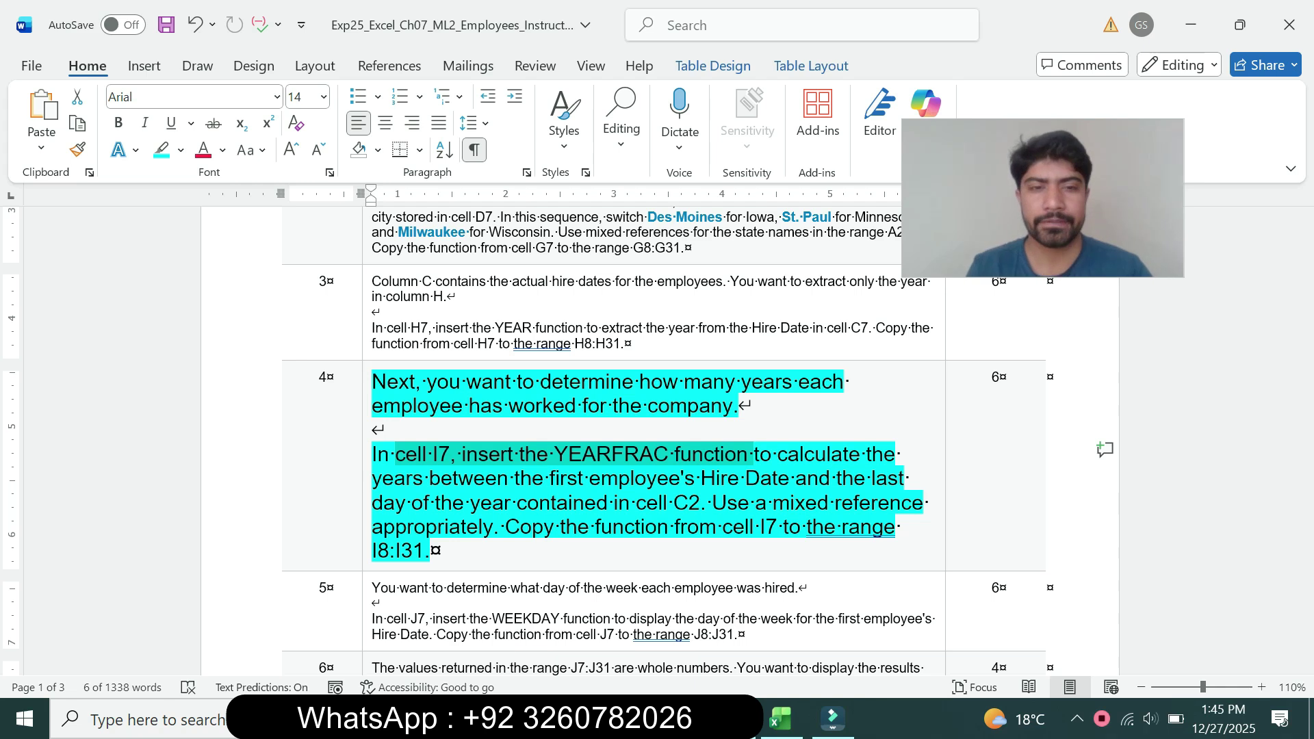
pyautogui.click(780, 718)
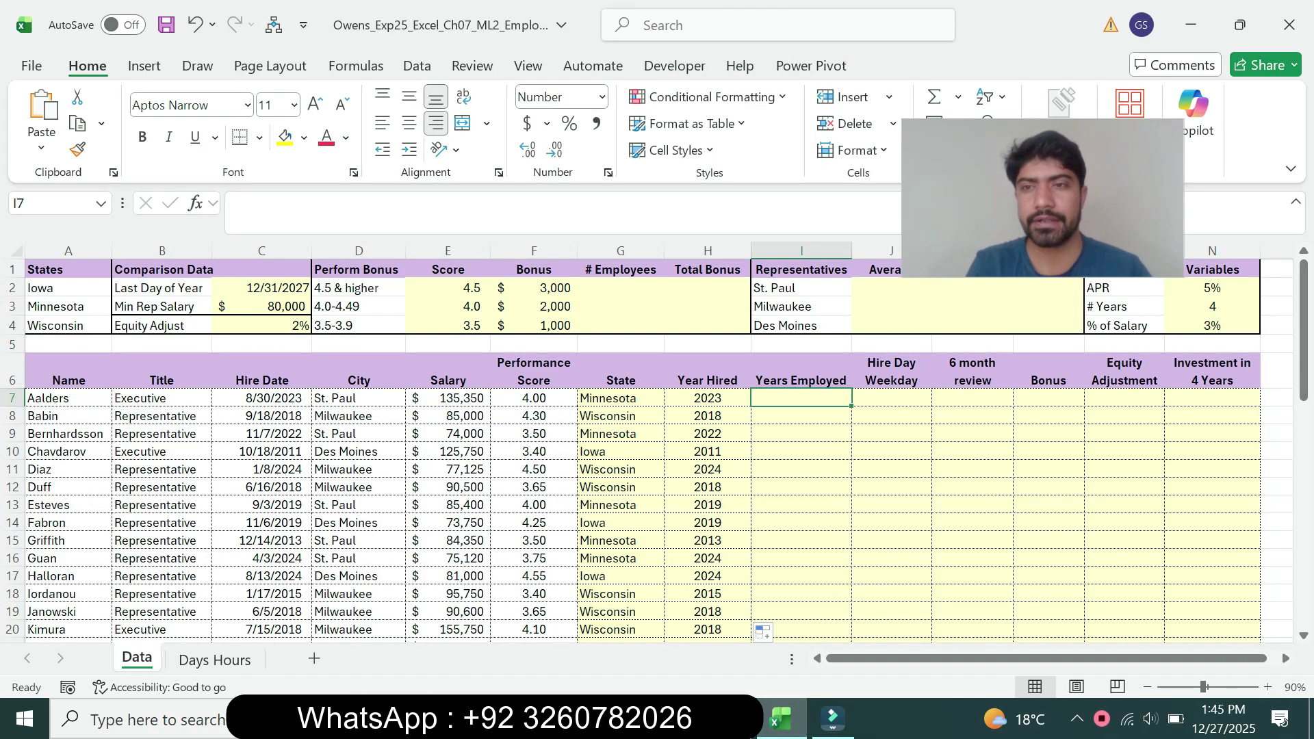
pyautogui.write('=')
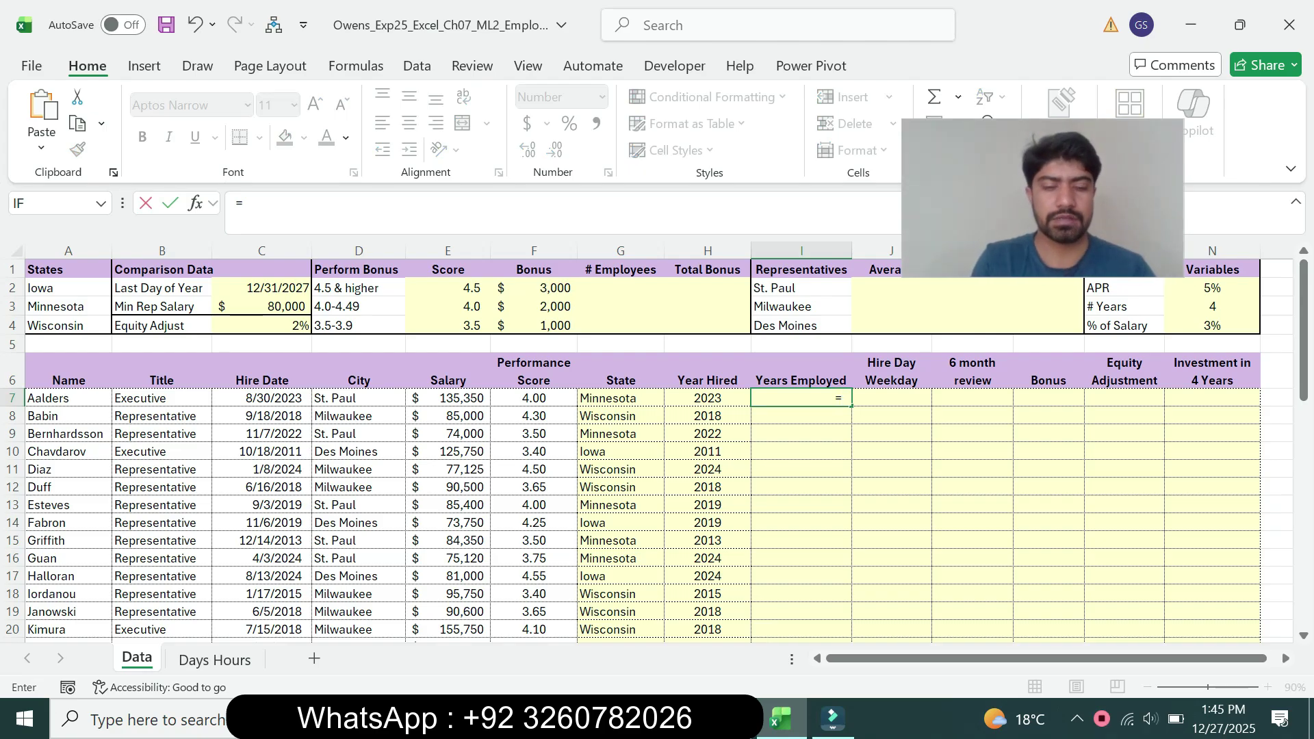
pyautogui.write('year')
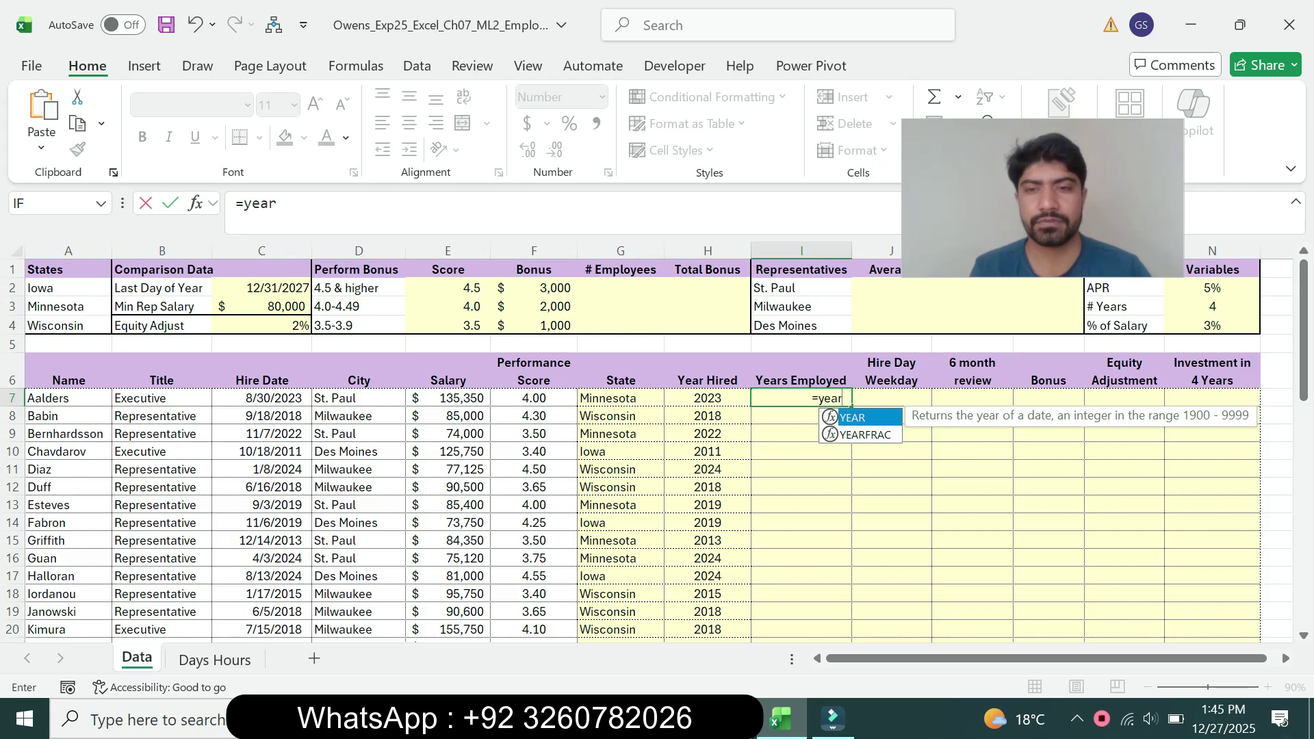
pyautogui.press('Down')
pyautogui.press('Tab')
pyautogui.click(319, 204)
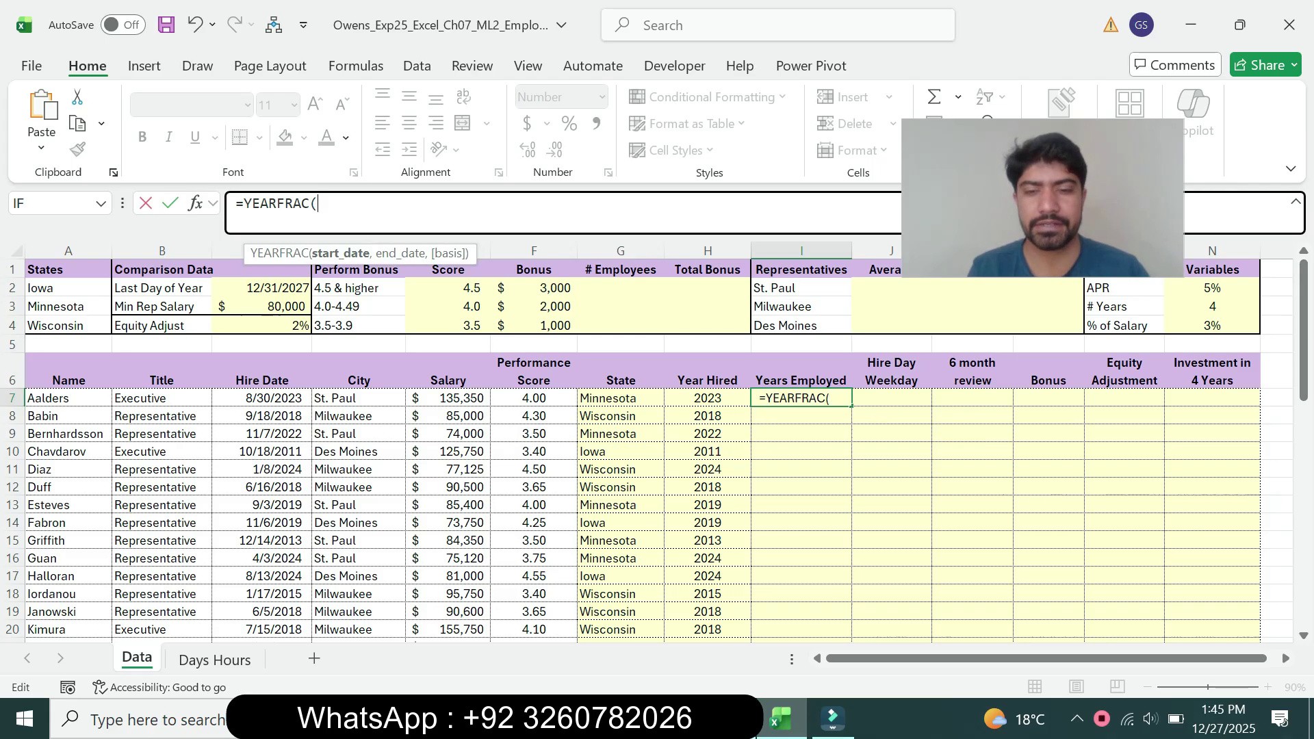
# Step: Check the required dates in Word, return to Excel and complete cell I7 as =YEARFRAC(C7,$C$2)
pyautogui.hotkey('alt', 'Tab')
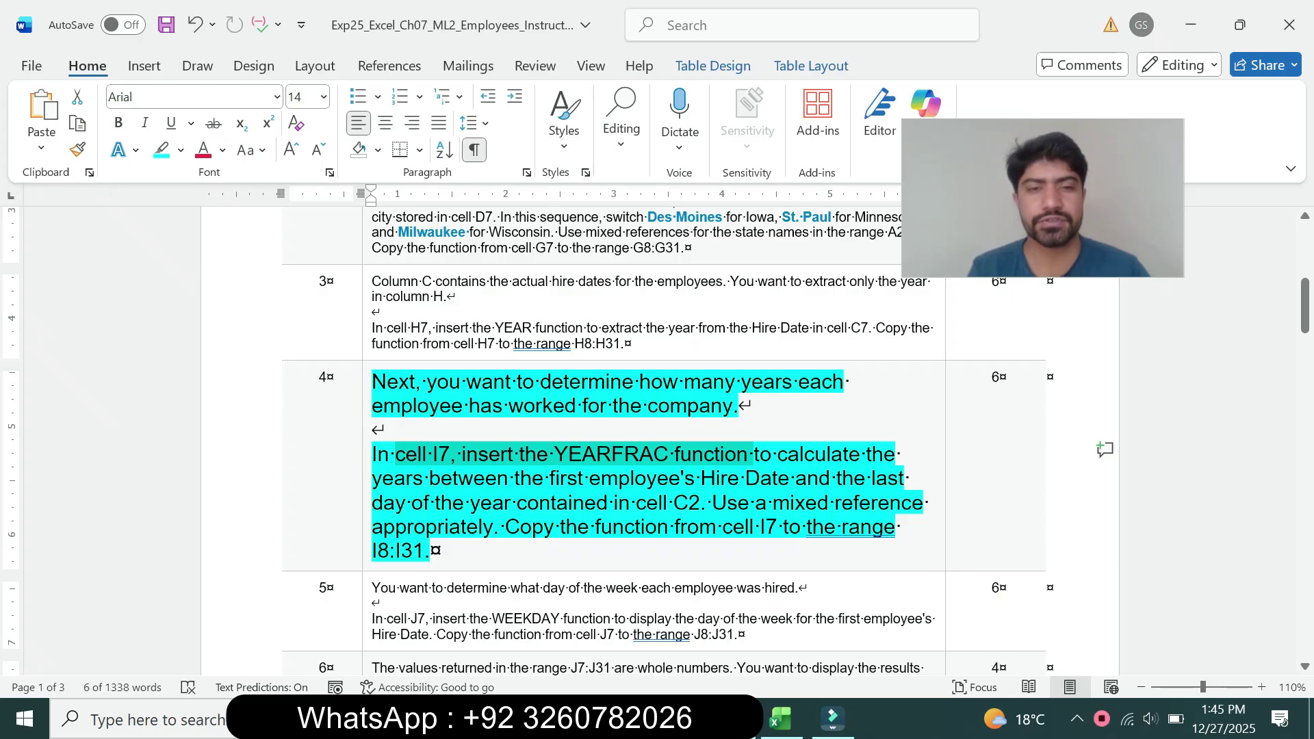
pyautogui.moveTo(371, 477); pyautogui.dragTo(698, 479)
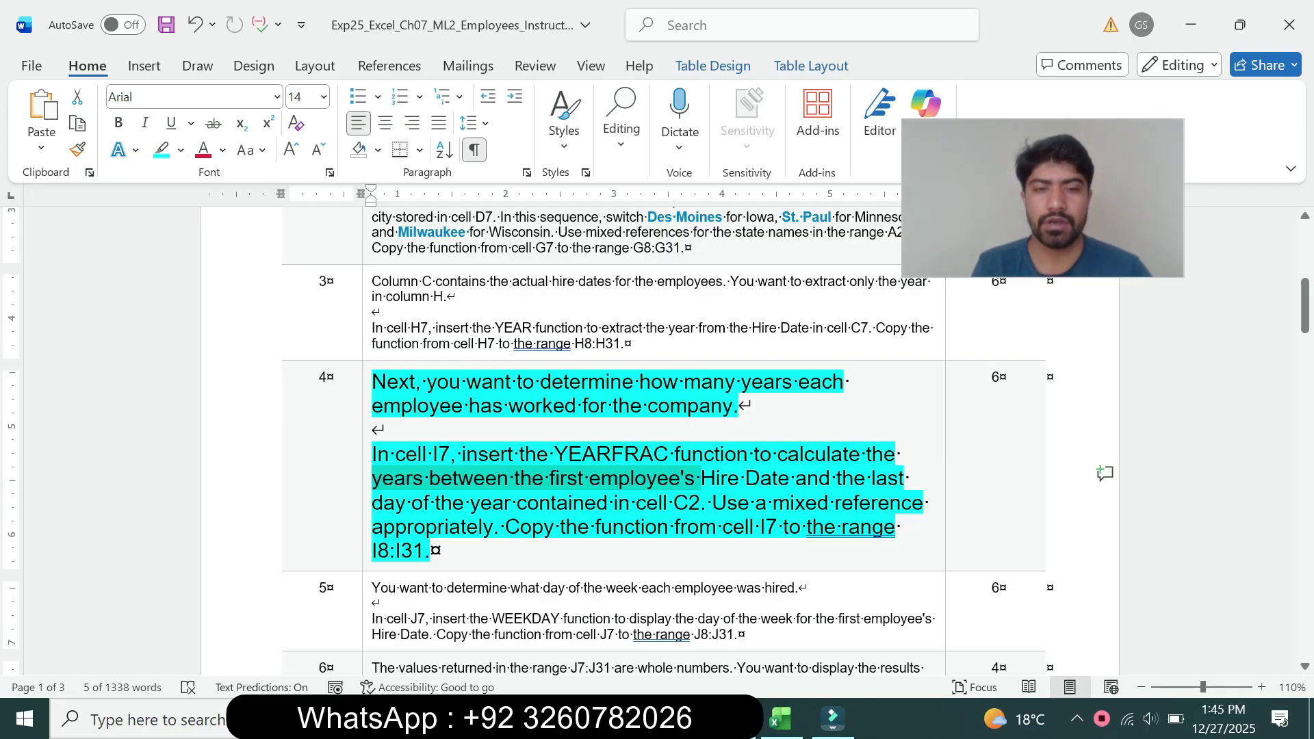
pyautogui.click(781, 718)
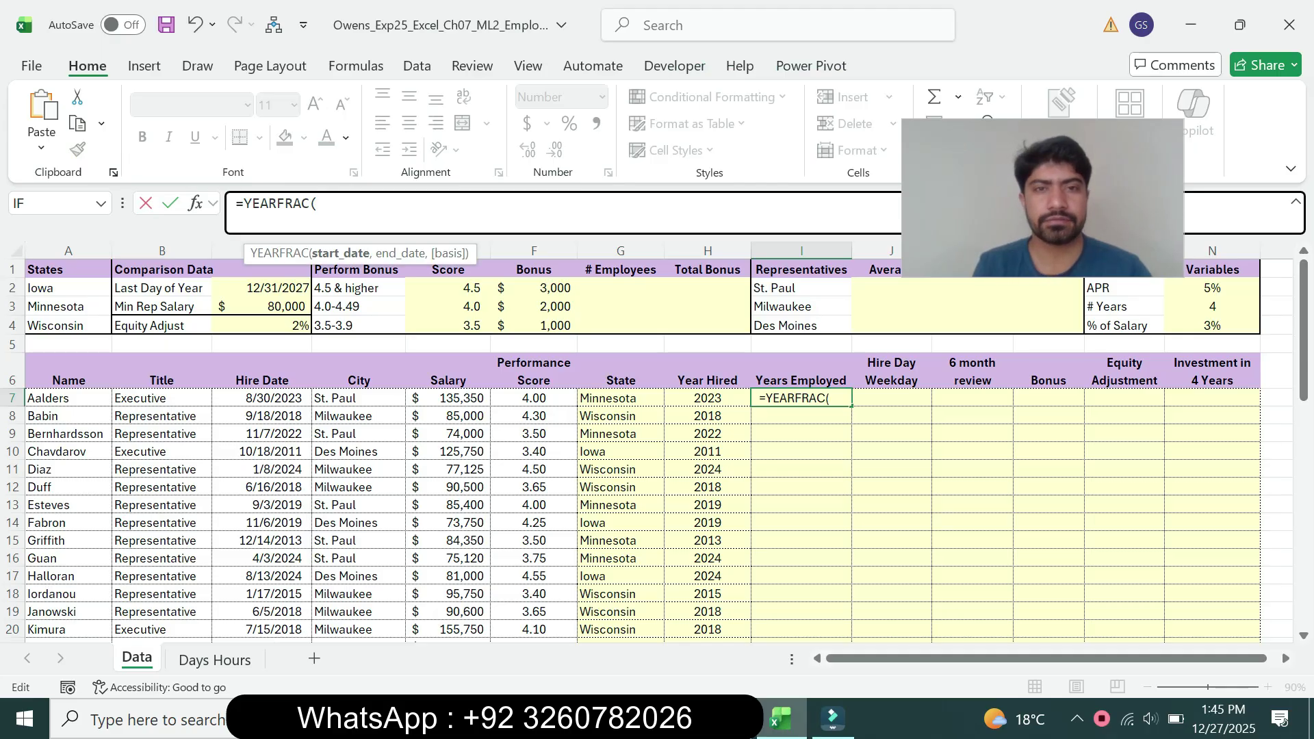
pyautogui.click(262, 398)
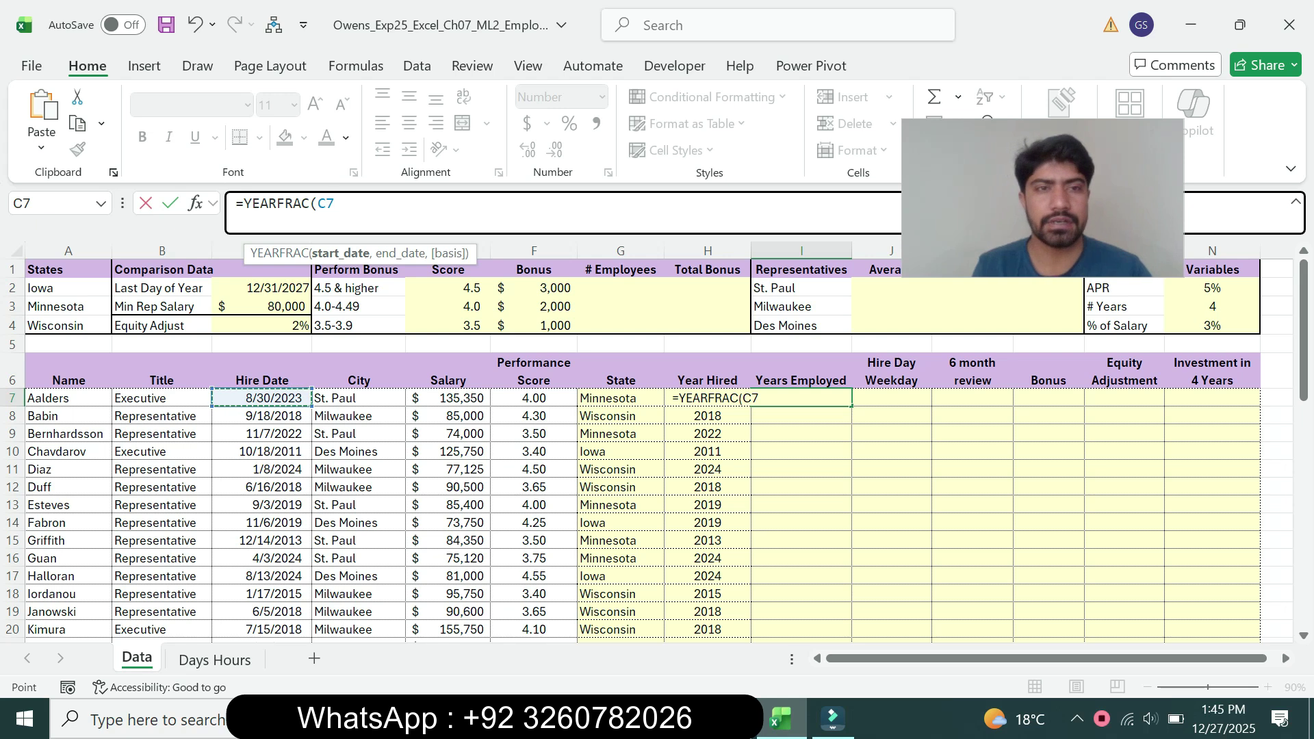
pyautogui.write(',')
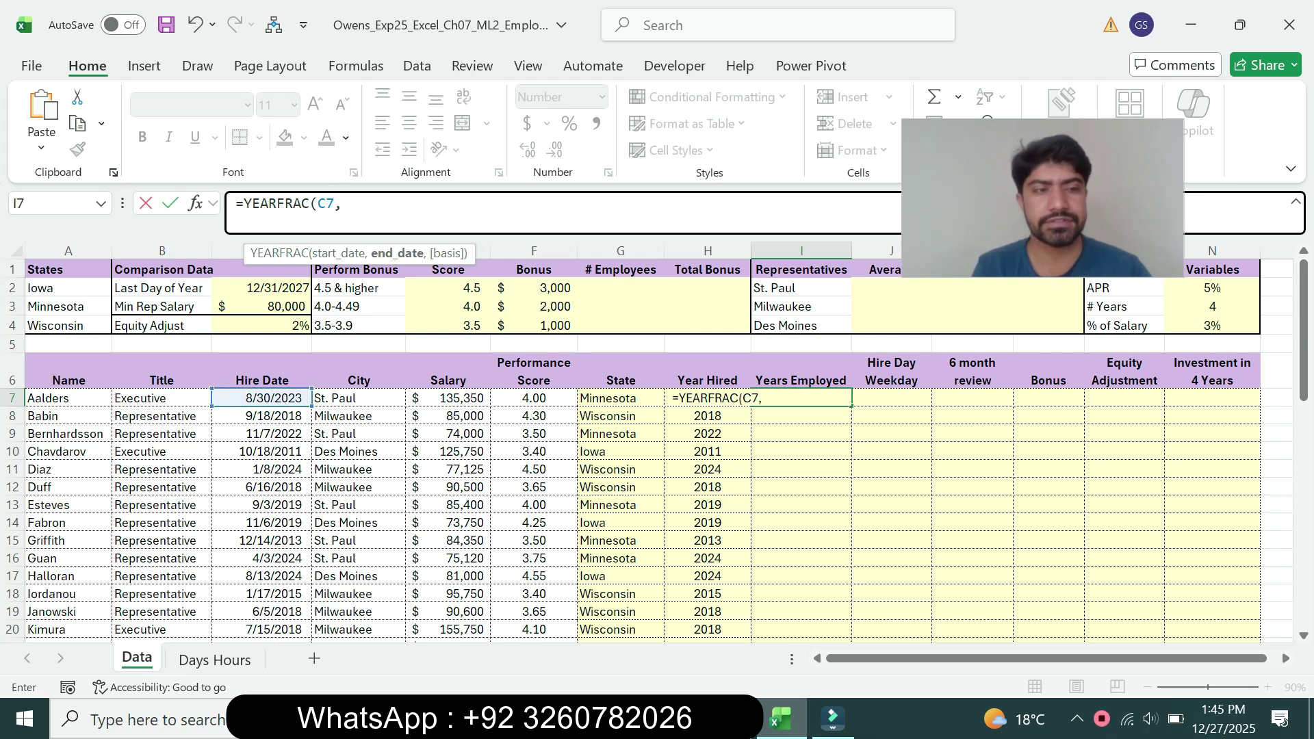
pyautogui.click(262, 288)
pyautogui.press('F4')
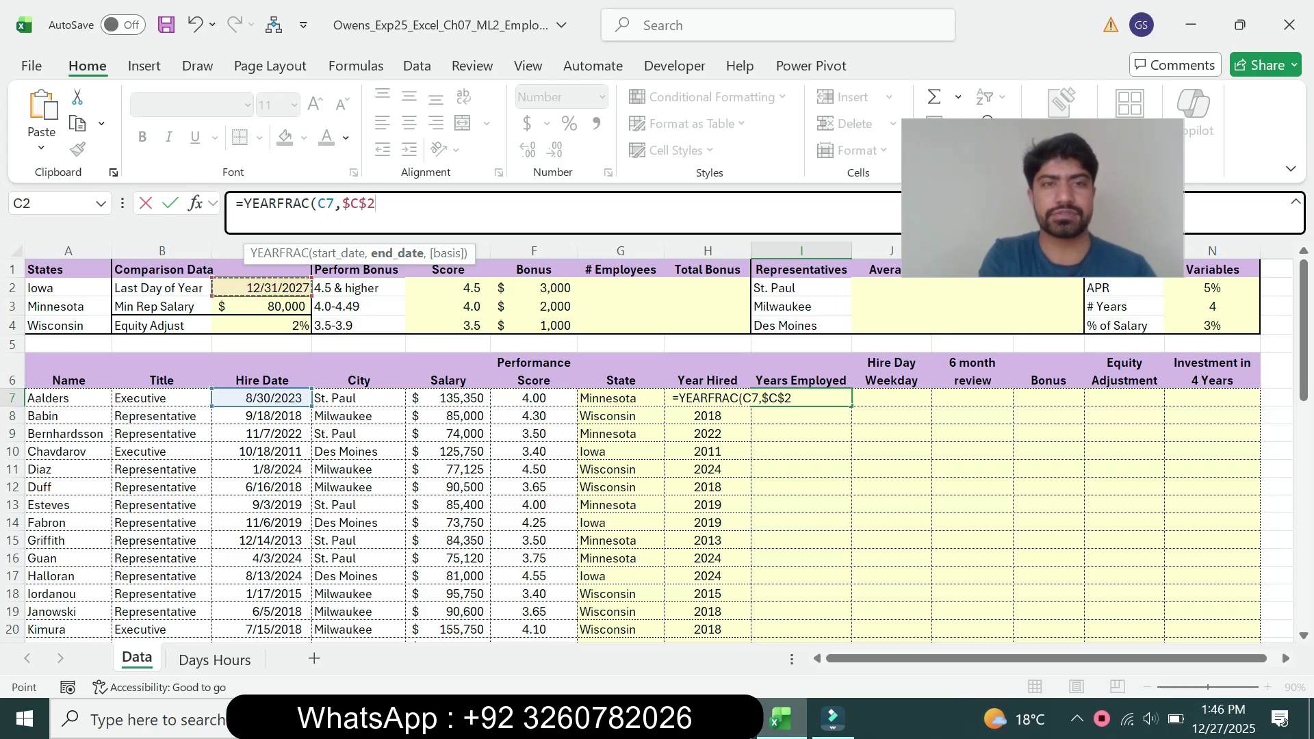
pyautogui.write(')')
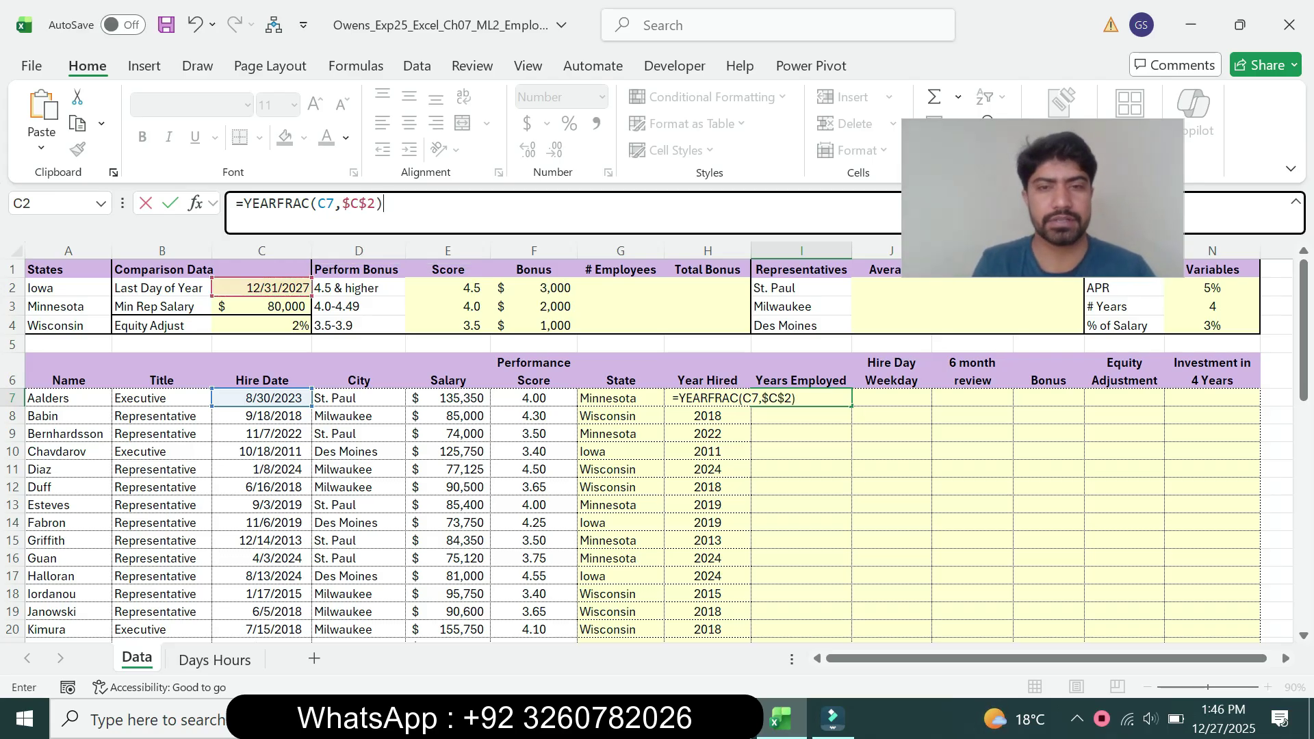
pyautogui.press('Return')
pyautogui.click(800, 398)
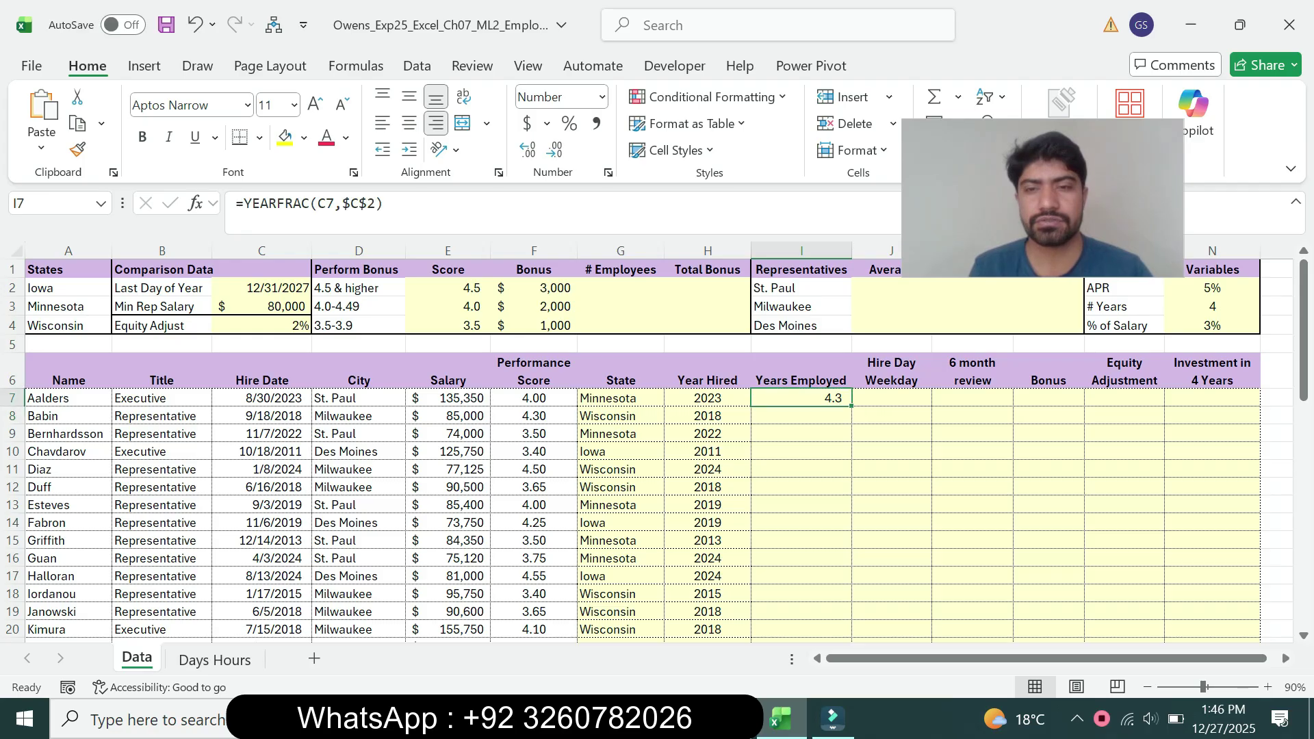
# Step: Read step 4's reference and copy instructions in Word, return to Excel and copy the YEARFRAC formula from I7 down to I8:I31
pyautogui.hotkey('alt', 'Tab')
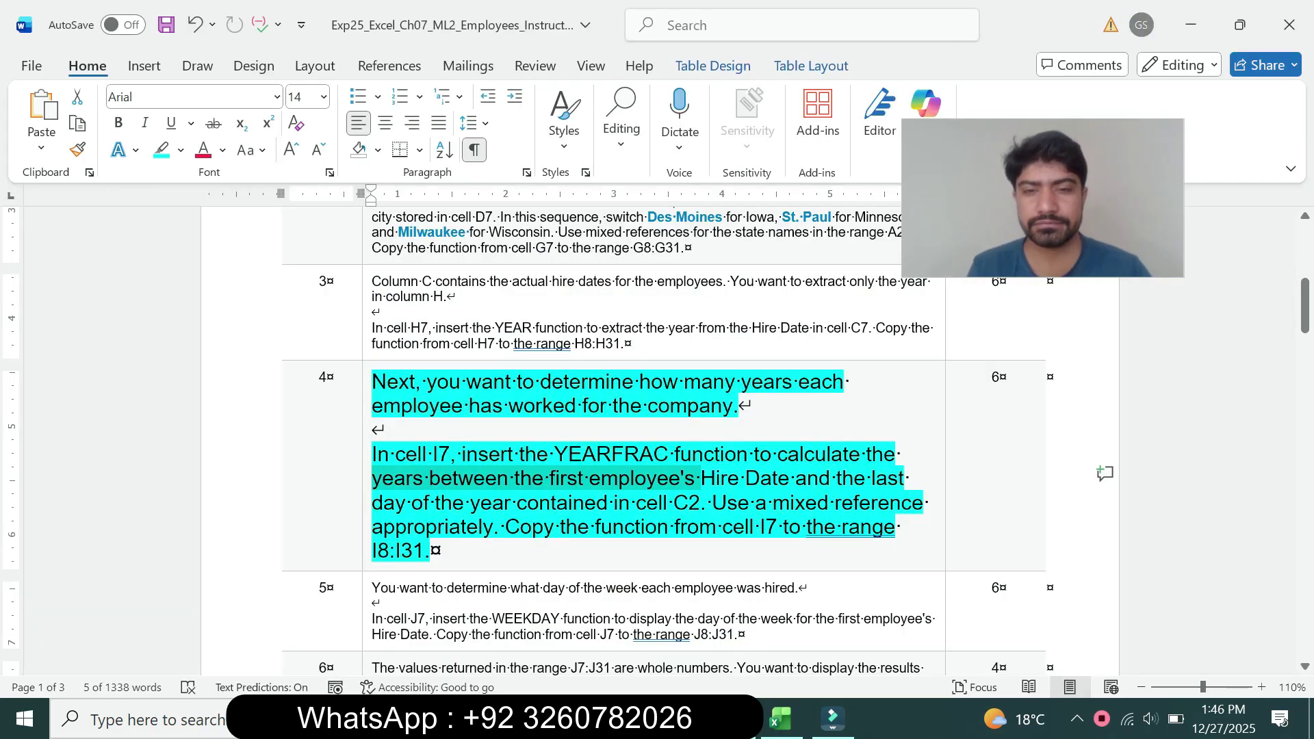
pyautogui.moveTo(712, 503); pyautogui.dragTo(759, 527)
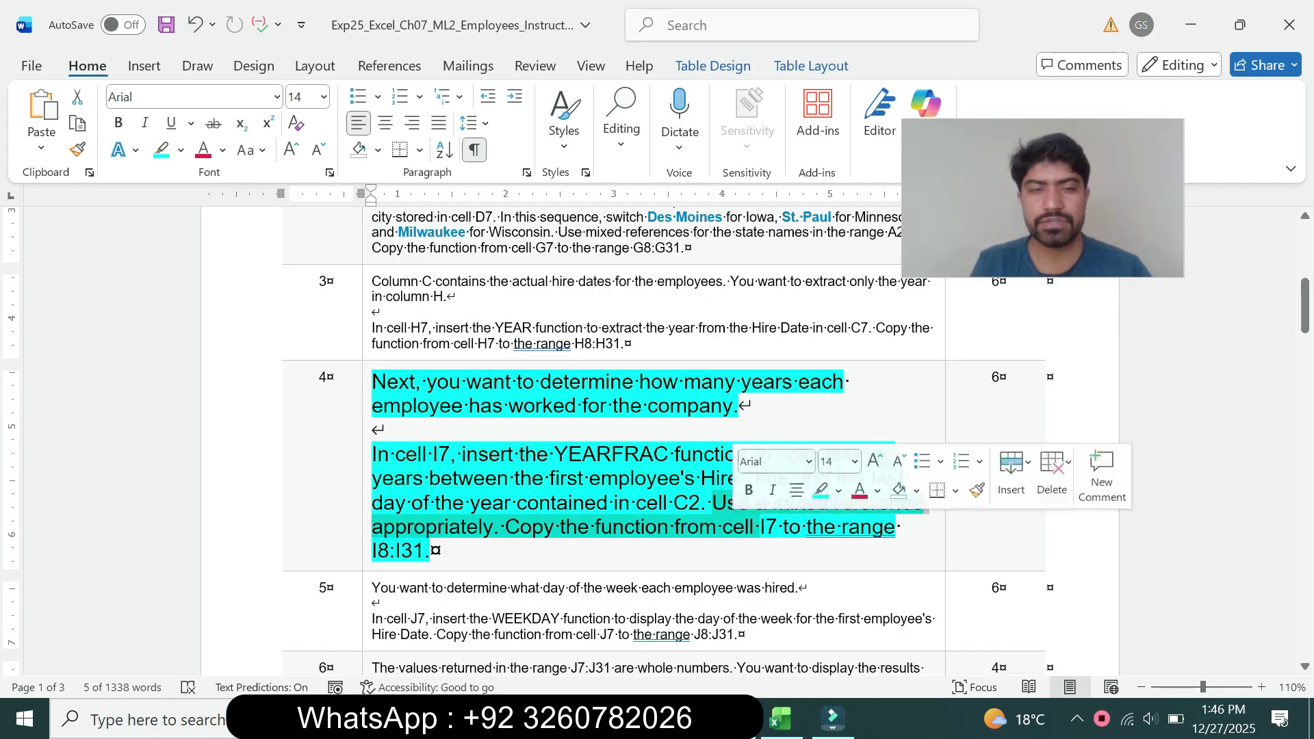
pyautogui.click(483, 527)
pyautogui.moveTo(505, 527); pyautogui.dragTo(719, 527)
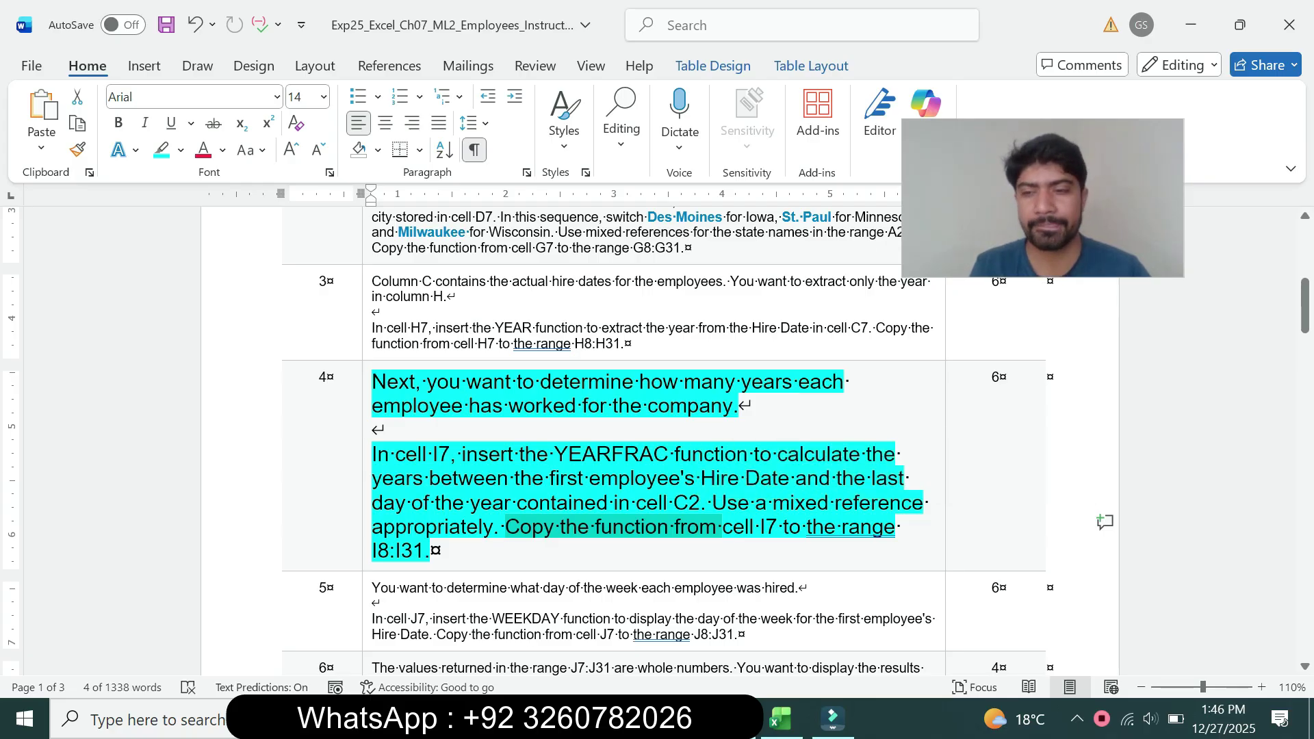
pyautogui.click(780, 718)
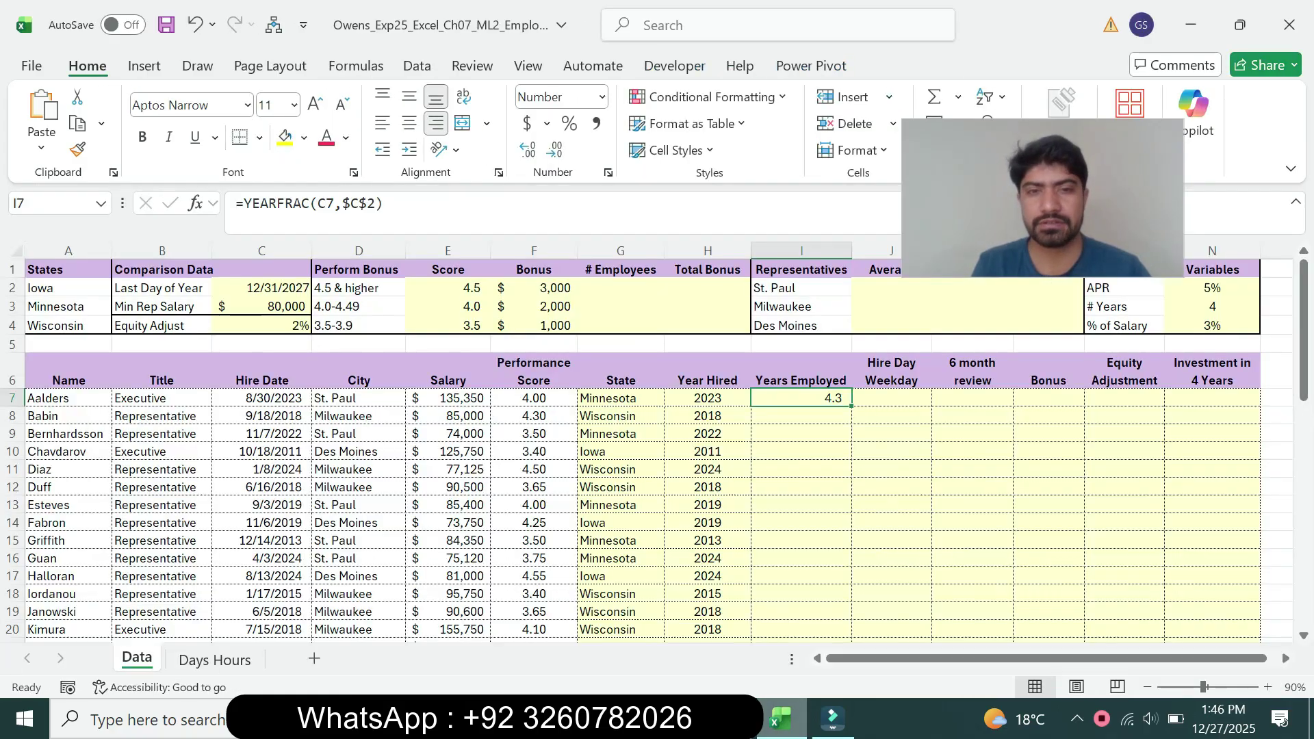
pyautogui.moveTo(851, 406); pyautogui.dragTo(849, 558)
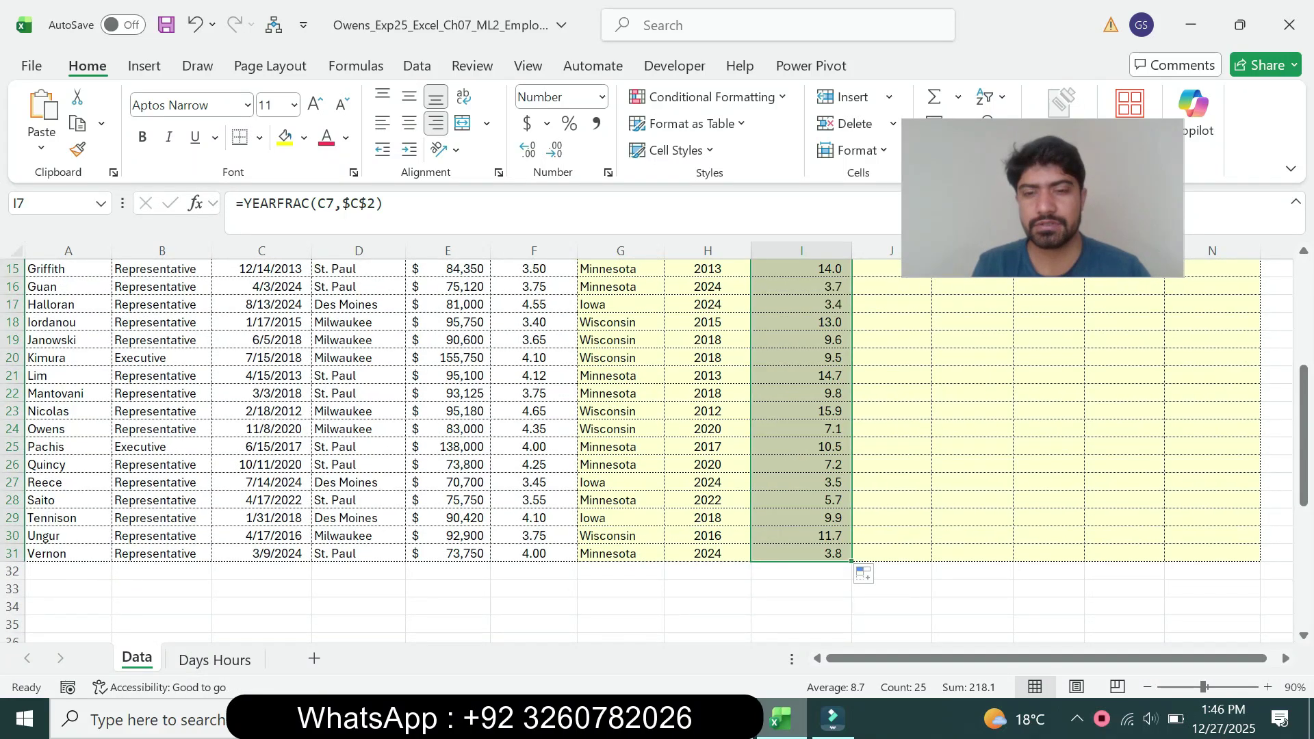
# Step: Return to Word, reset the step 4 instruction text to 9 pt and remove its highlight color
pyautogui.hotkey('alt', 'Tab')
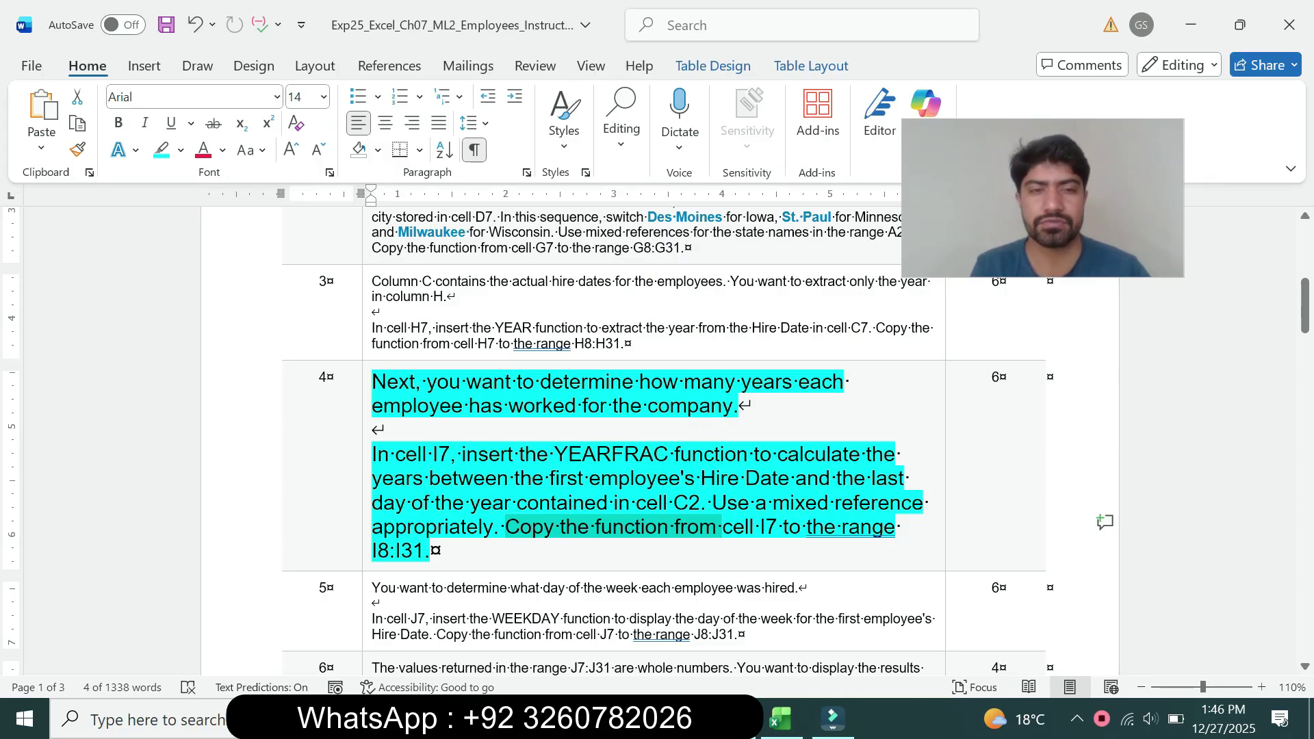
pyautogui.click(367, 555)
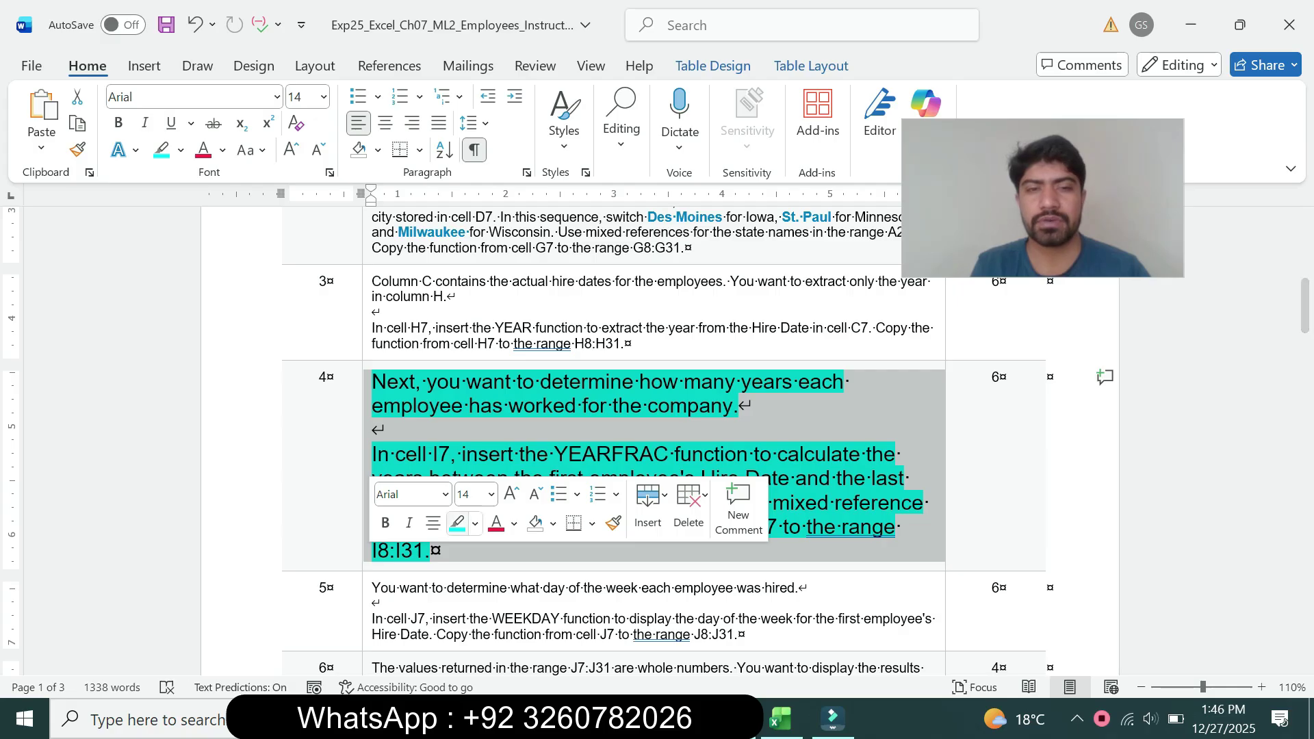
pyautogui.click(491, 495)
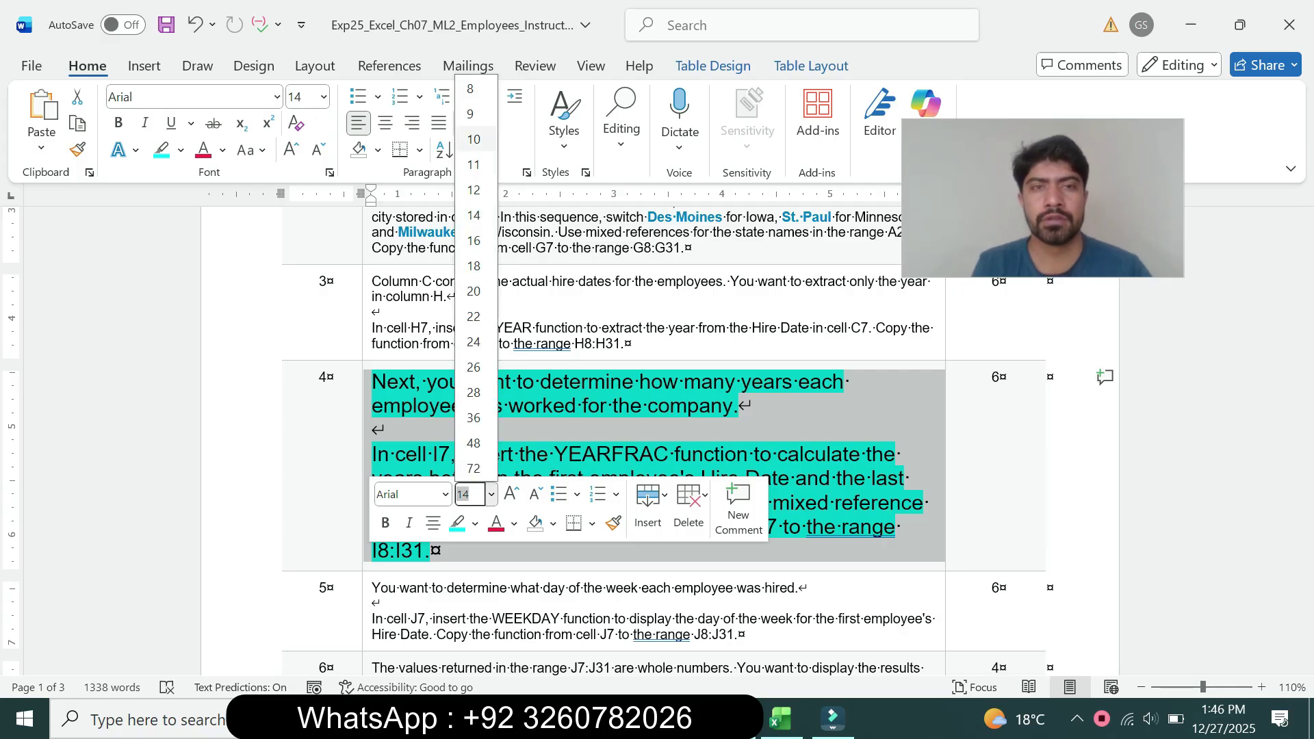
pyautogui.click(474, 114)
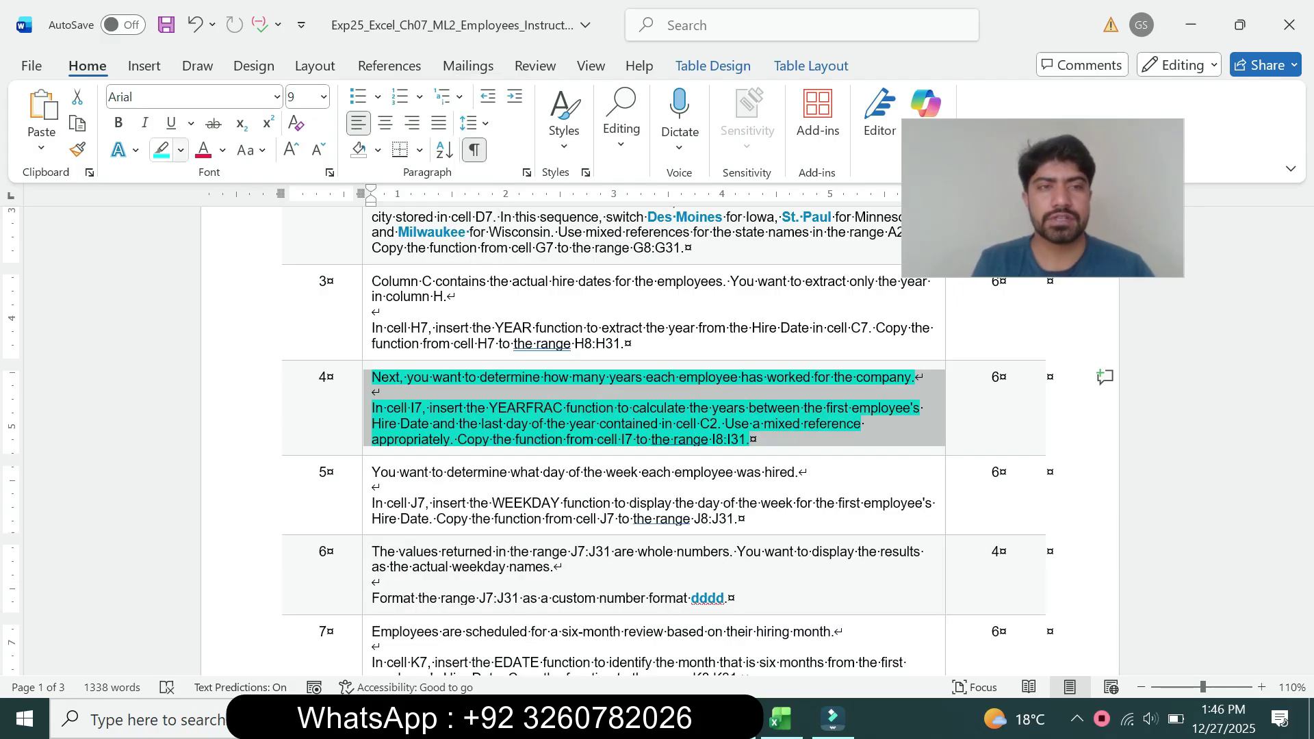
pyautogui.click(181, 150)
pyautogui.click(220, 316)
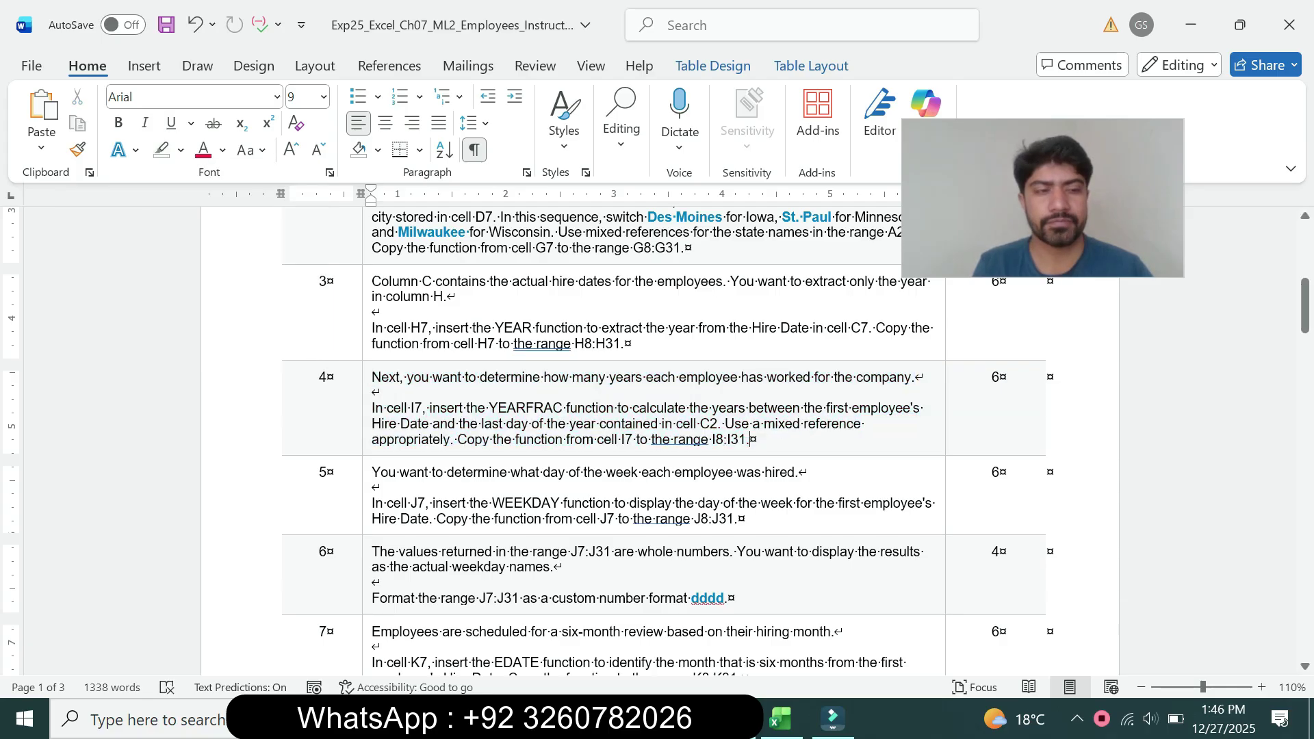
# Step: Enlarge the step 5 instruction text to 14 pt, highlight it in turquoise and read the WEEKDAY requirements
pyautogui.click(367, 494)
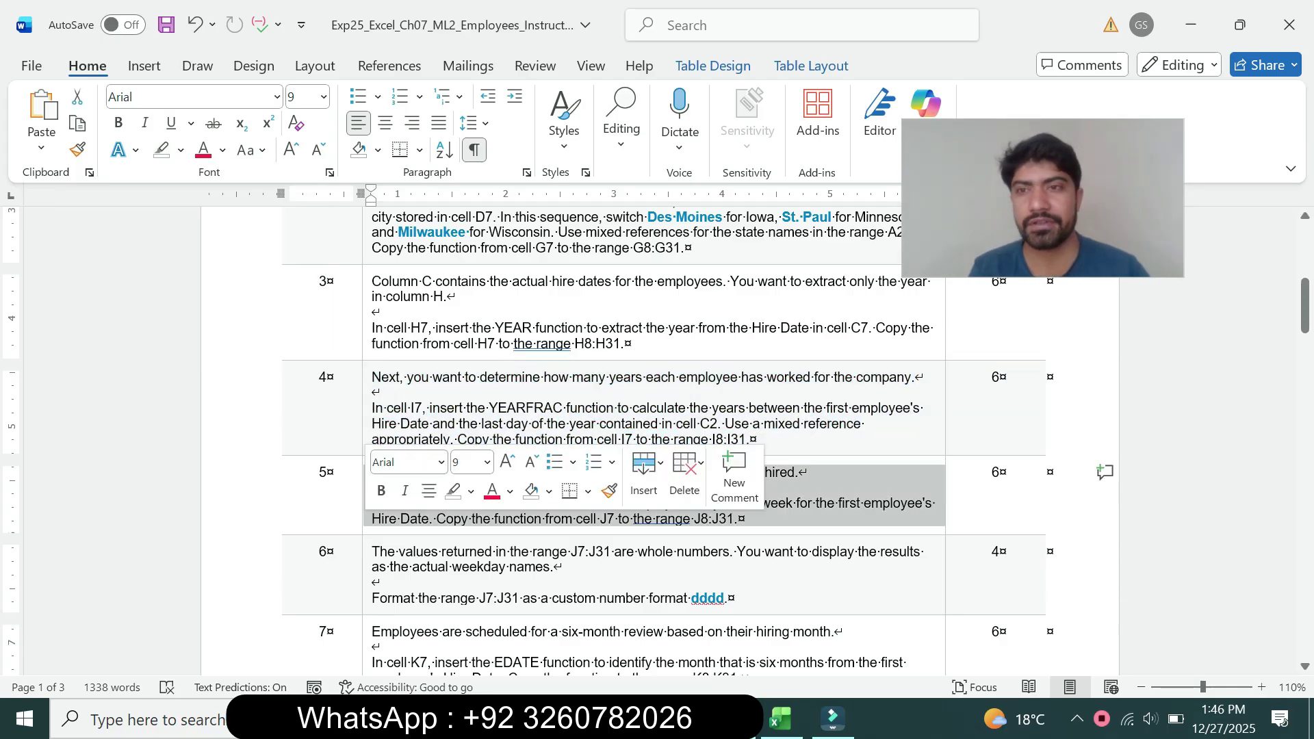
pyautogui.click(487, 463)
pyautogui.click(469, 192)
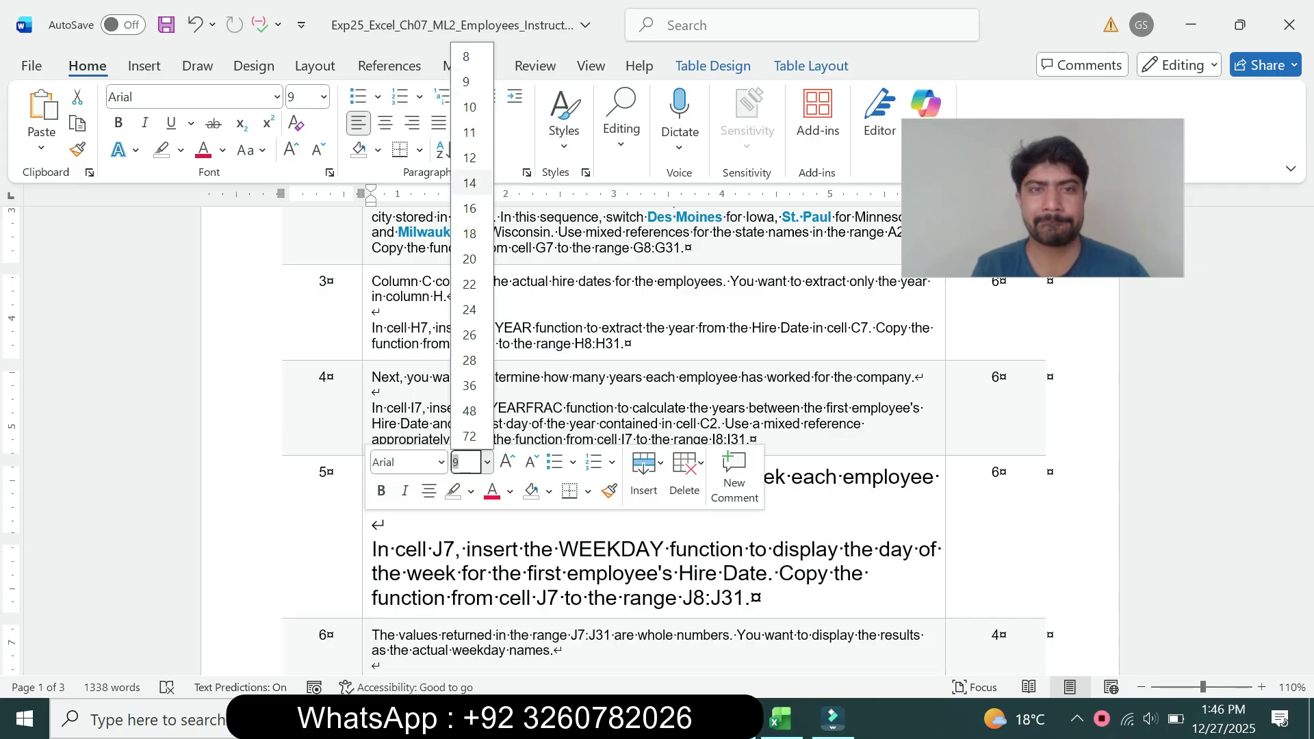
pyautogui.click(180, 150)
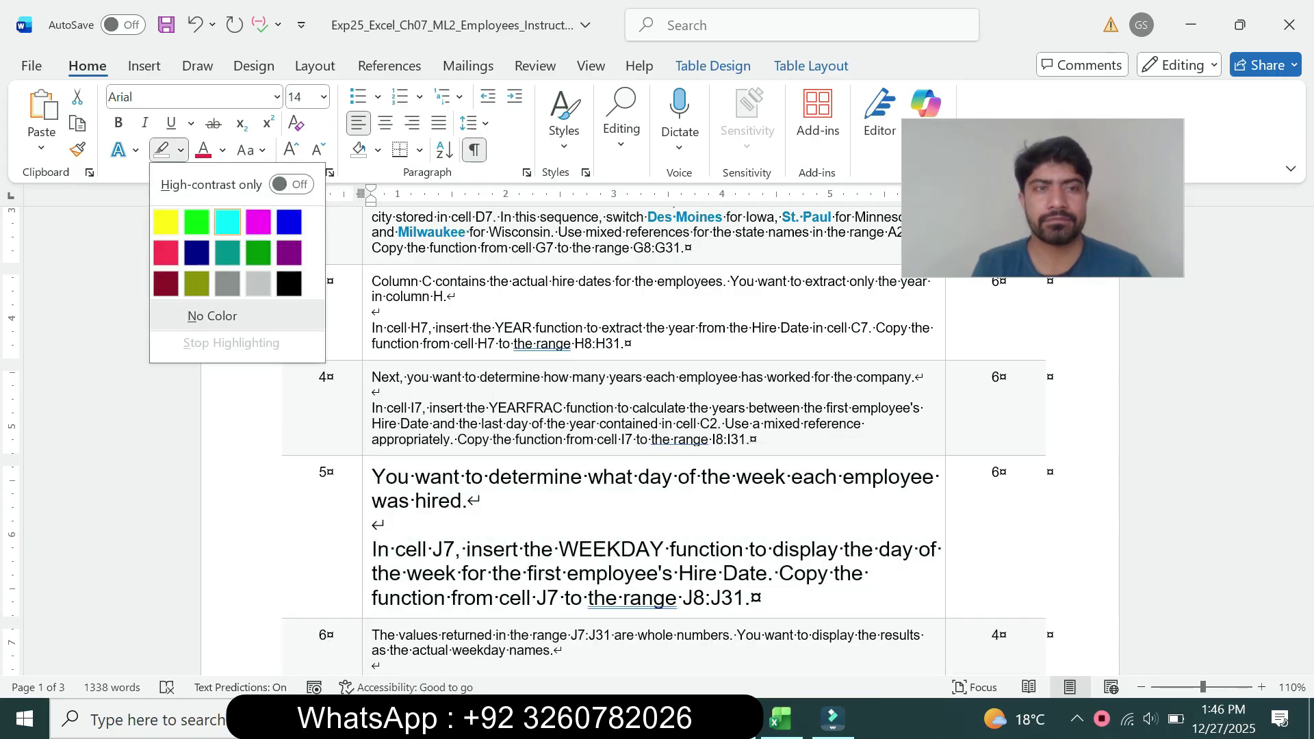
pyautogui.click(228, 222)
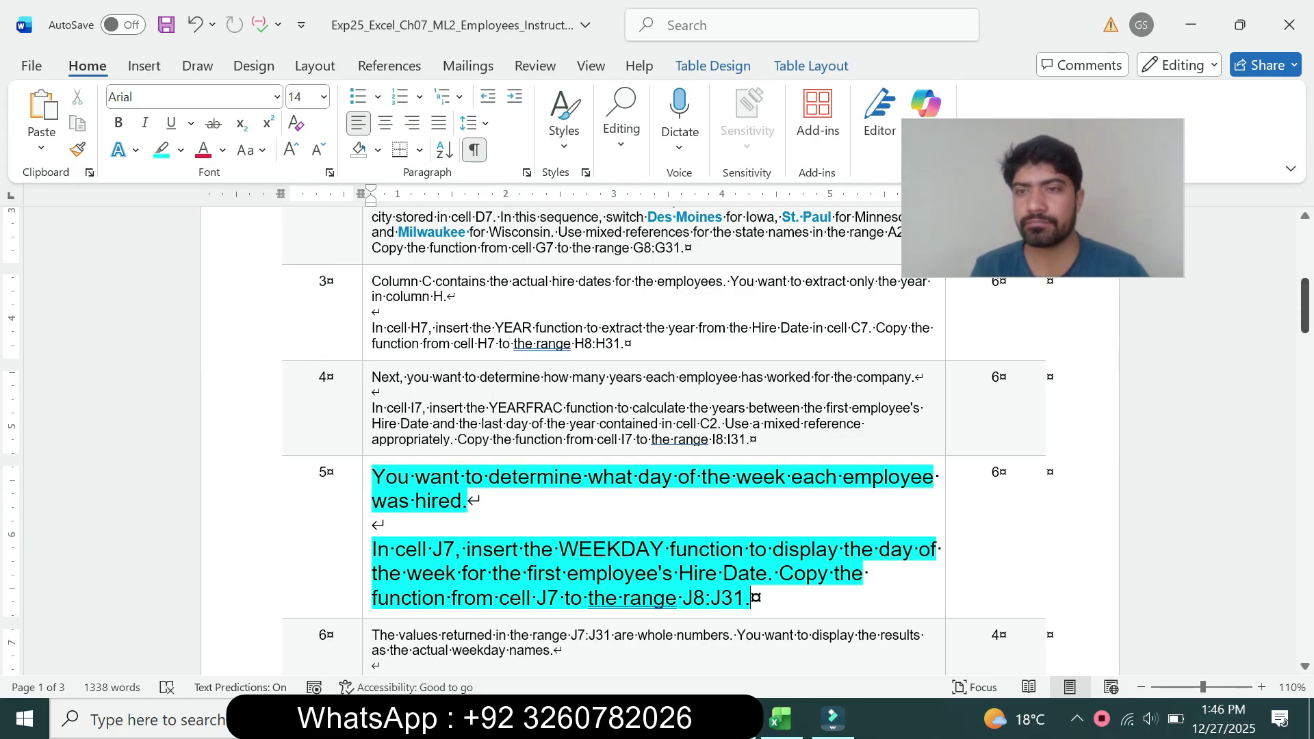
pyautogui.scroll(-2, 657, 438)
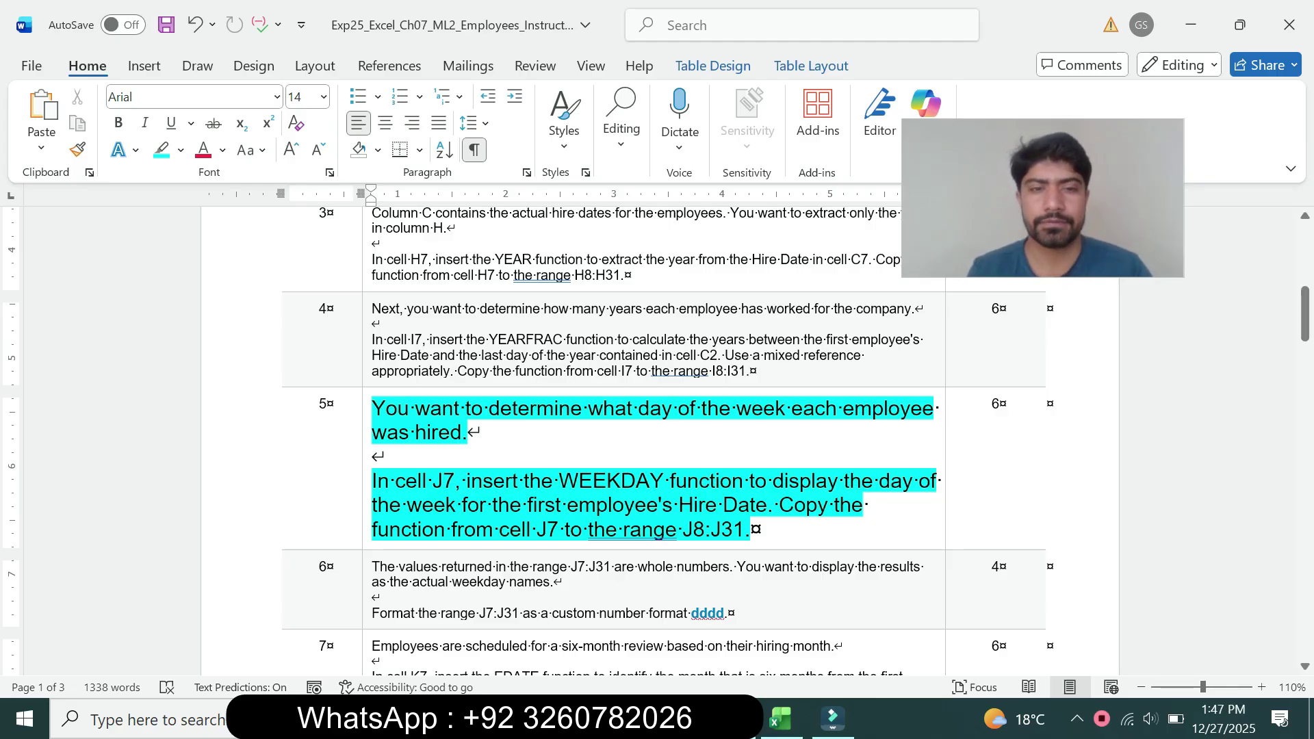
# Step: Check step 5's target cell, select J7 on Excel's Data sheet, and return to Word to read the WEEKDAY requirement
pyautogui.moveTo(372, 480); pyautogui.dragTo(523, 481)
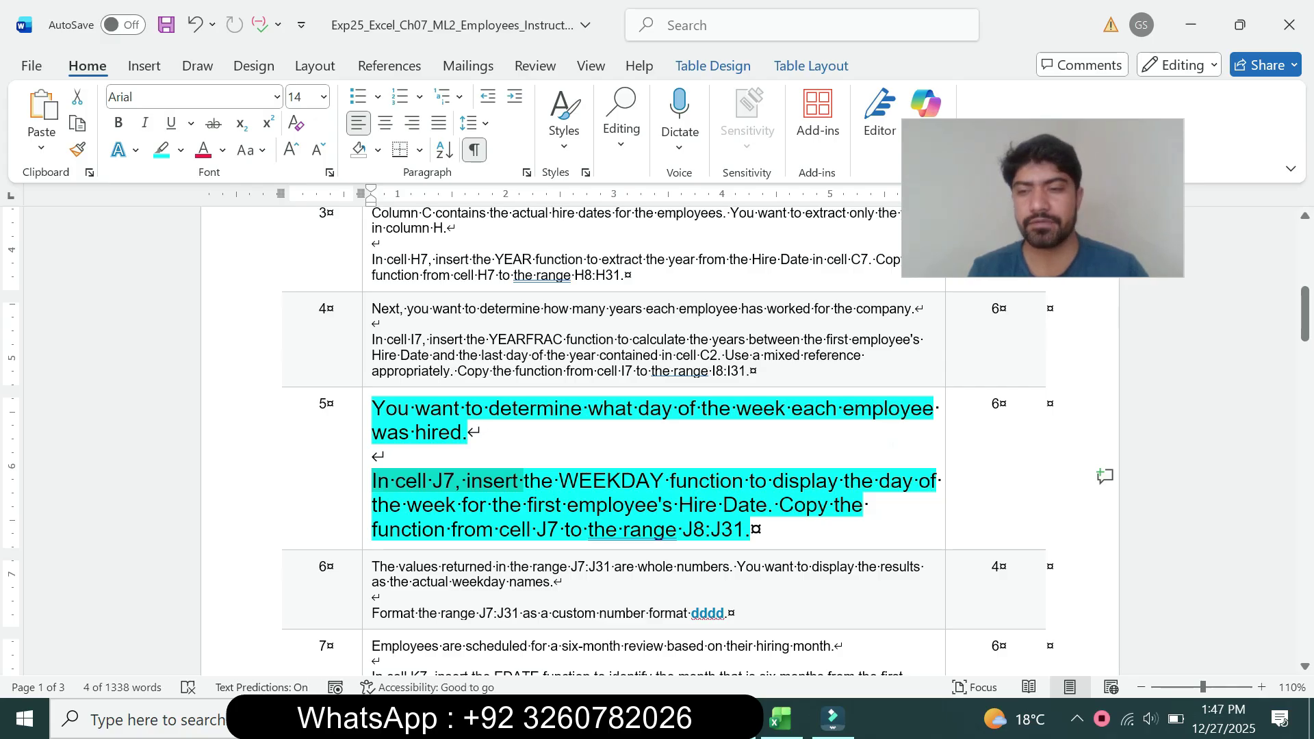
pyautogui.click(781, 718)
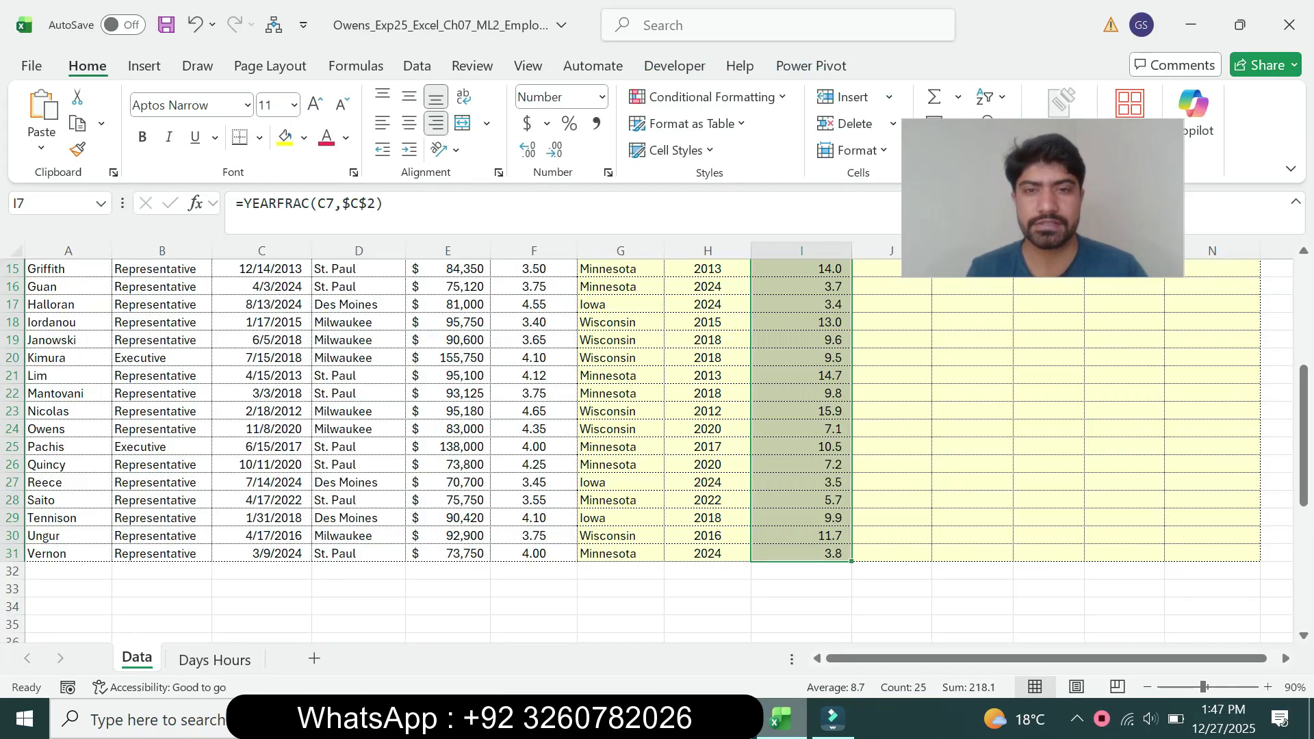
pyautogui.moveTo(1304, 408); pyautogui.dragTo(1304, 301)
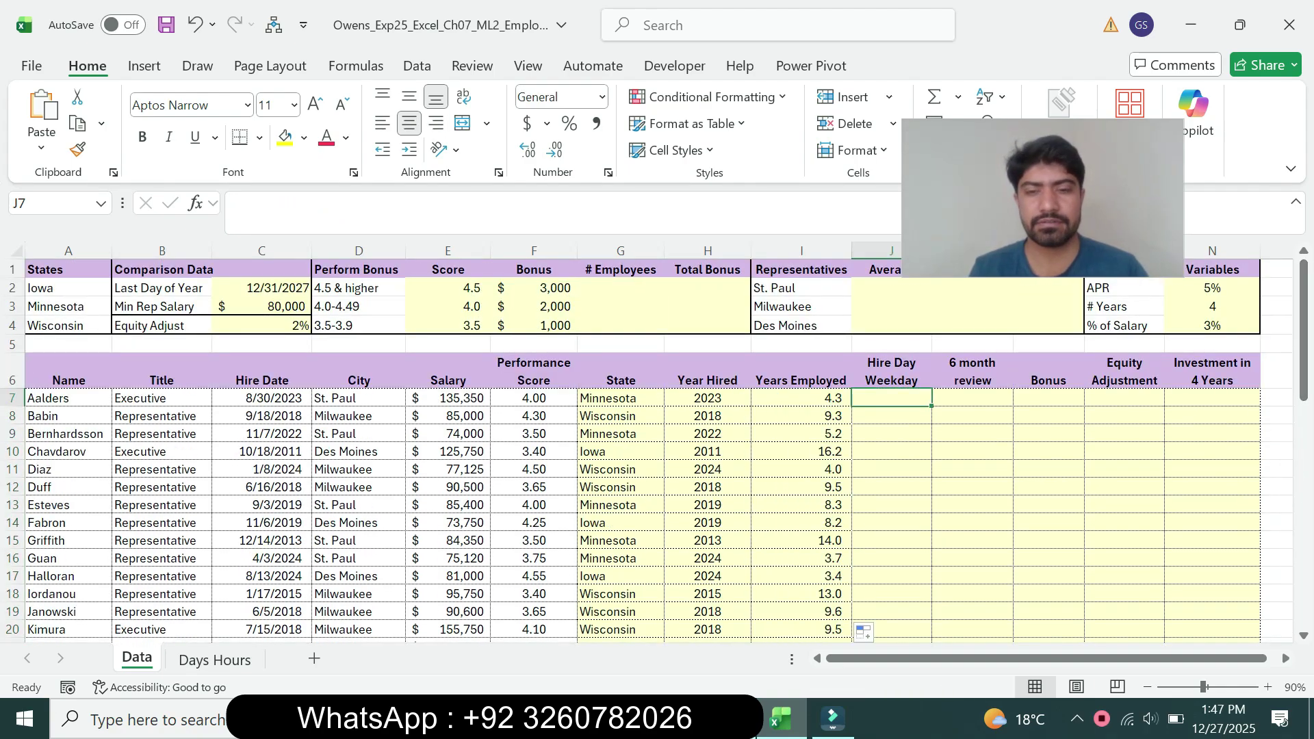
pyautogui.hotkey('alt', 'Tab')
pyautogui.click(544, 505)
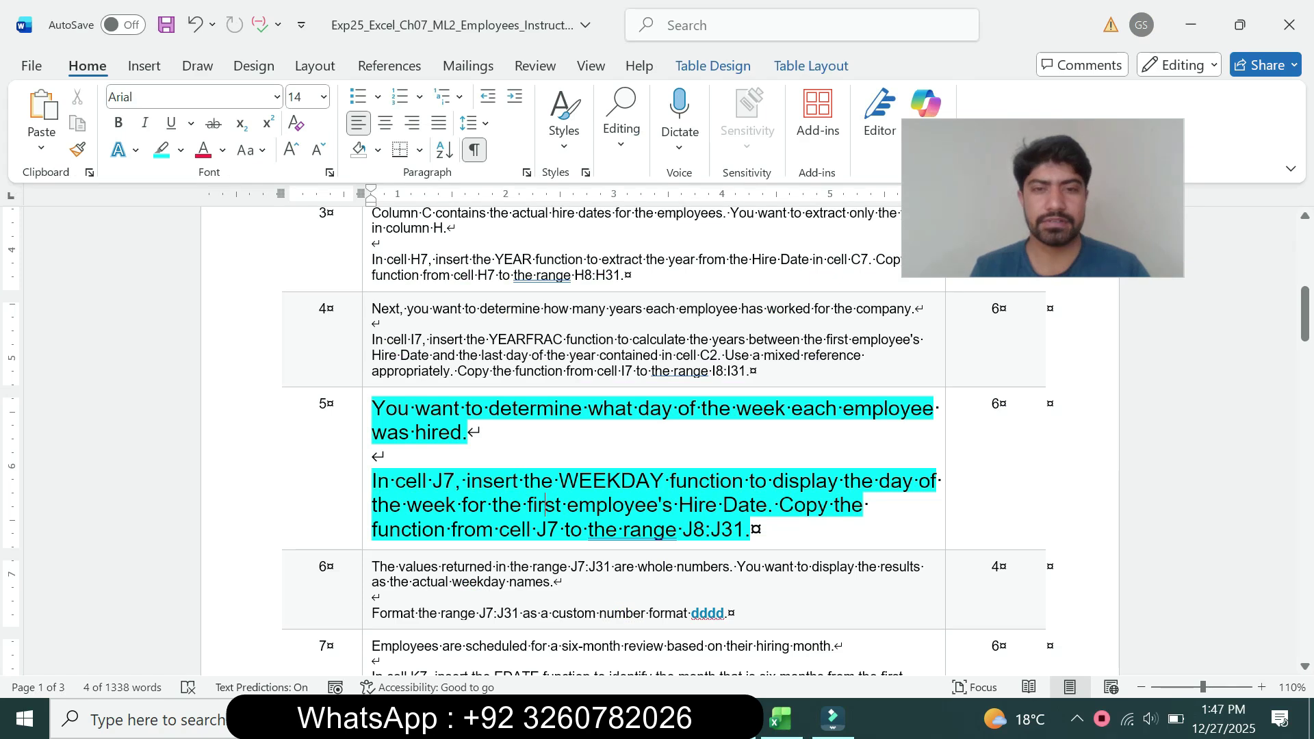
pyautogui.moveTo(559, 481); pyautogui.dragTo(527, 505)
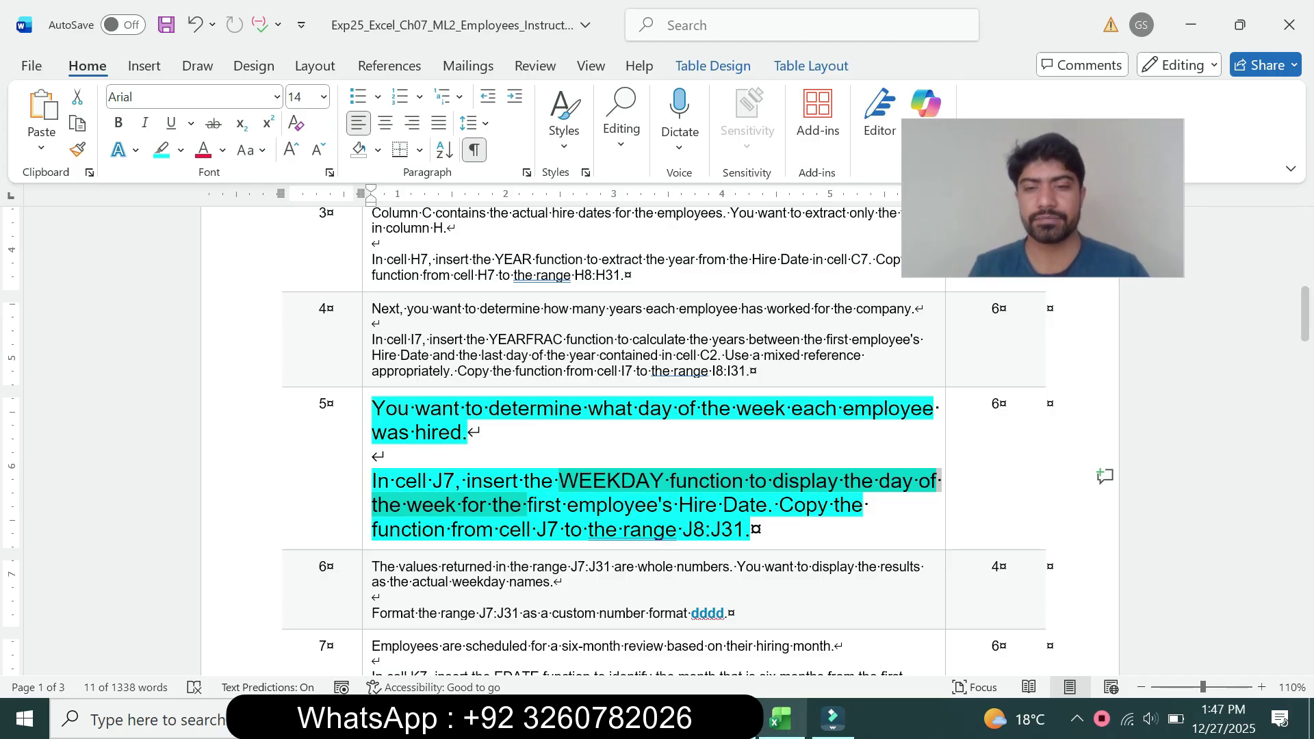
# Step: Return to Excel and begin a WEEKDAY formula in cell J7
pyautogui.click(781, 718)
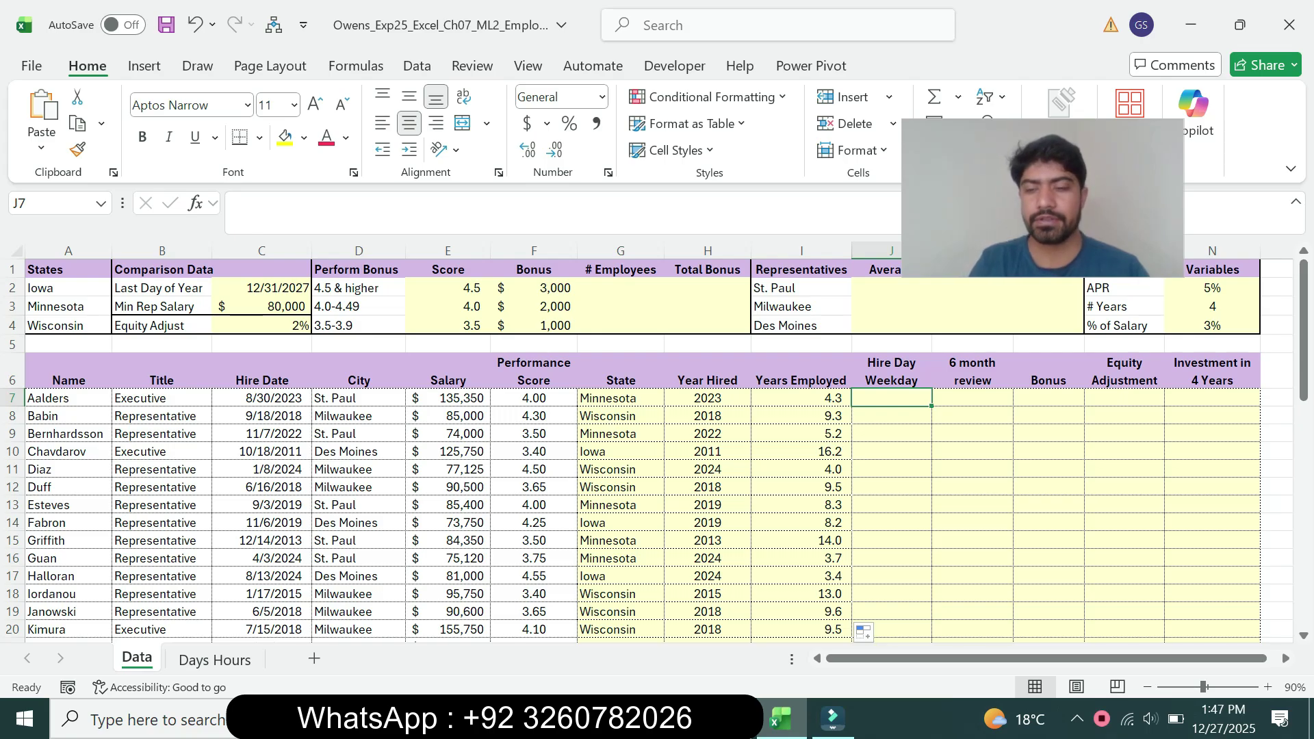
pyautogui.write('=')
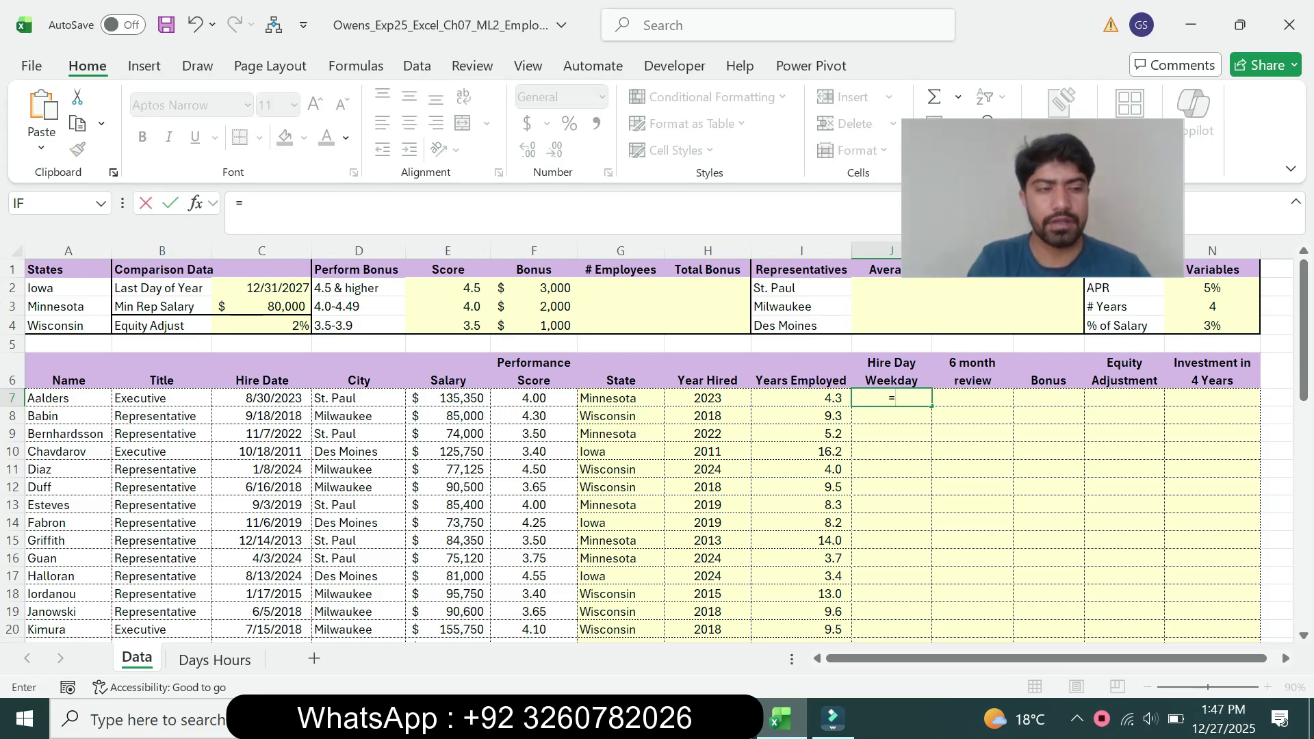
pyautogui.write('week')
pyautogui.press('Tab')
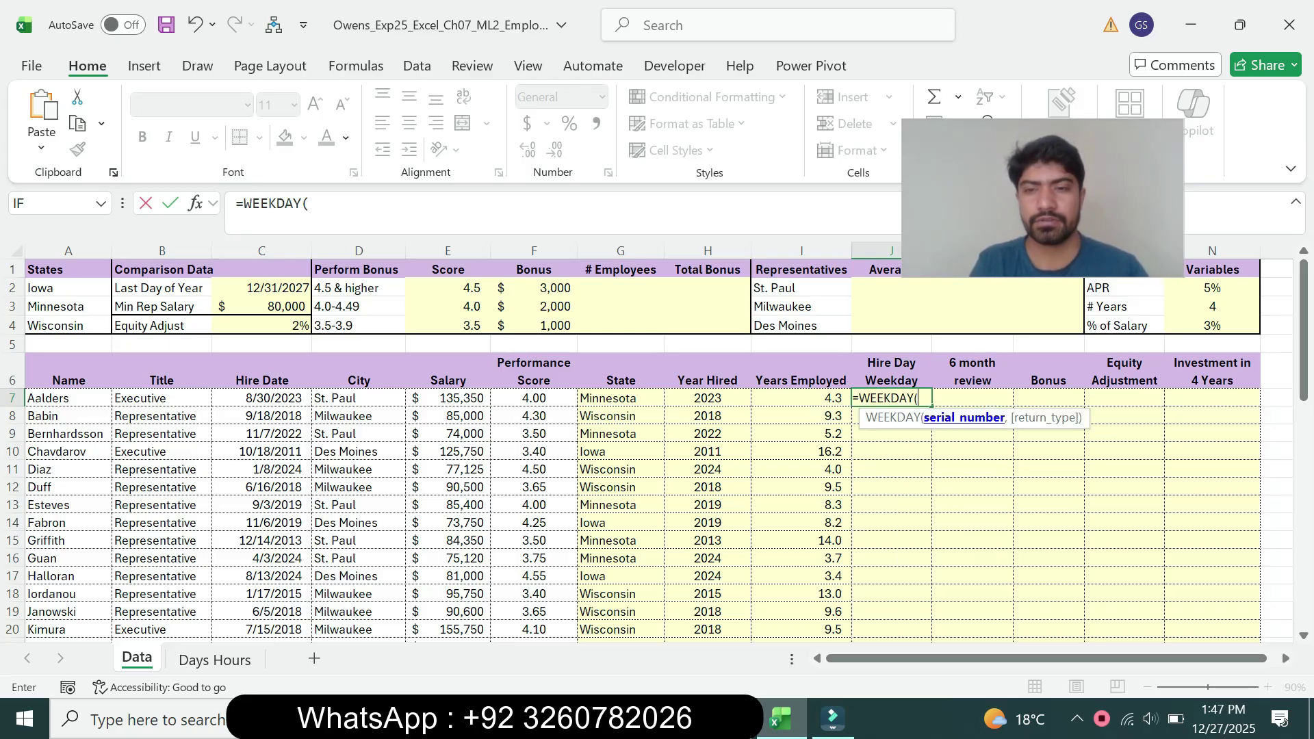
pyautogui.click(310, 204)
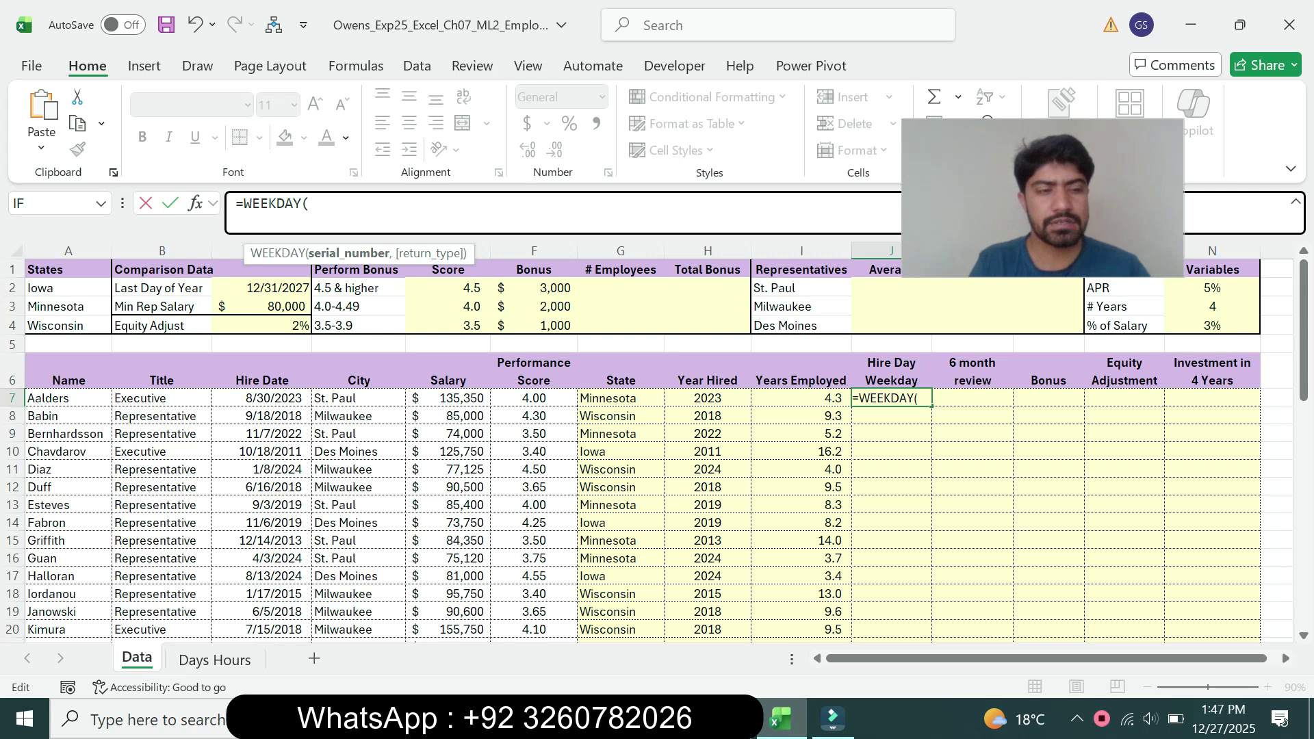
# Step: Check in Word which date is required, return to Excel and complete cell J7 as =WEEKDAY(C7)
pyautogui.hotkey('alt', 'Tab')
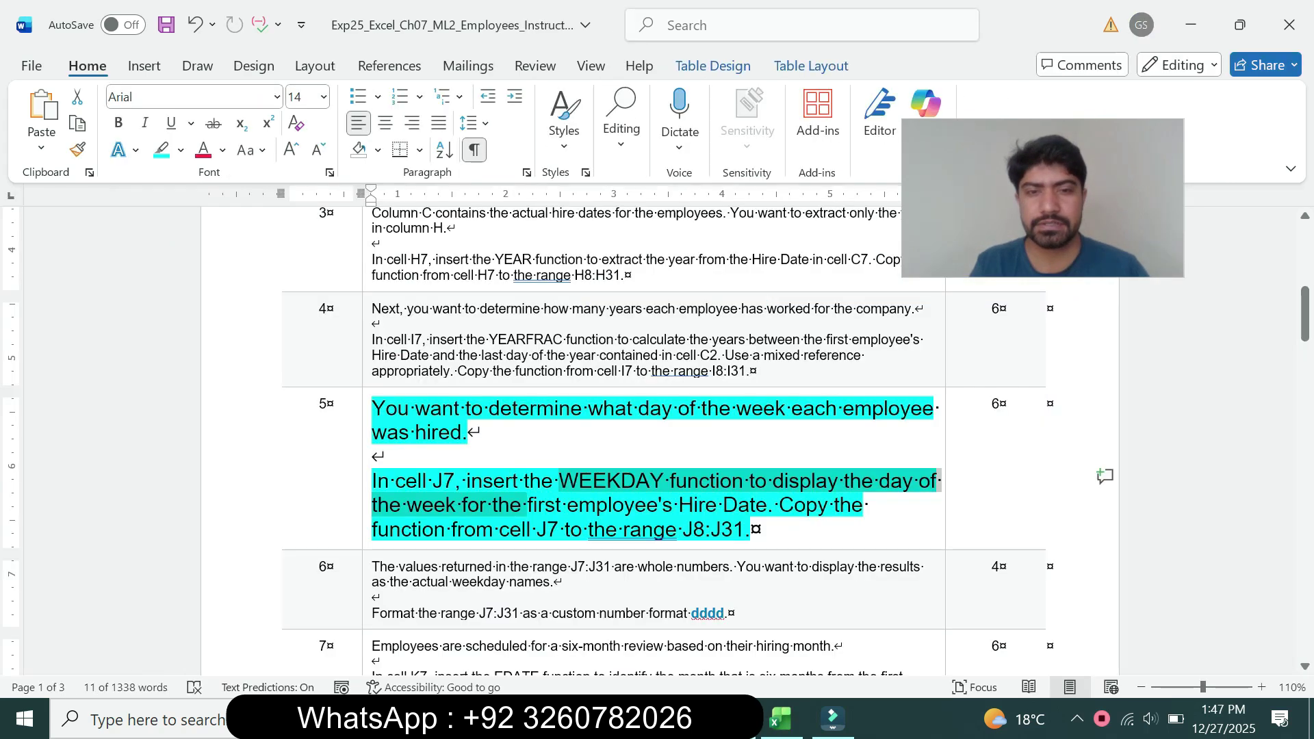
pyautogui.click(548, 505)
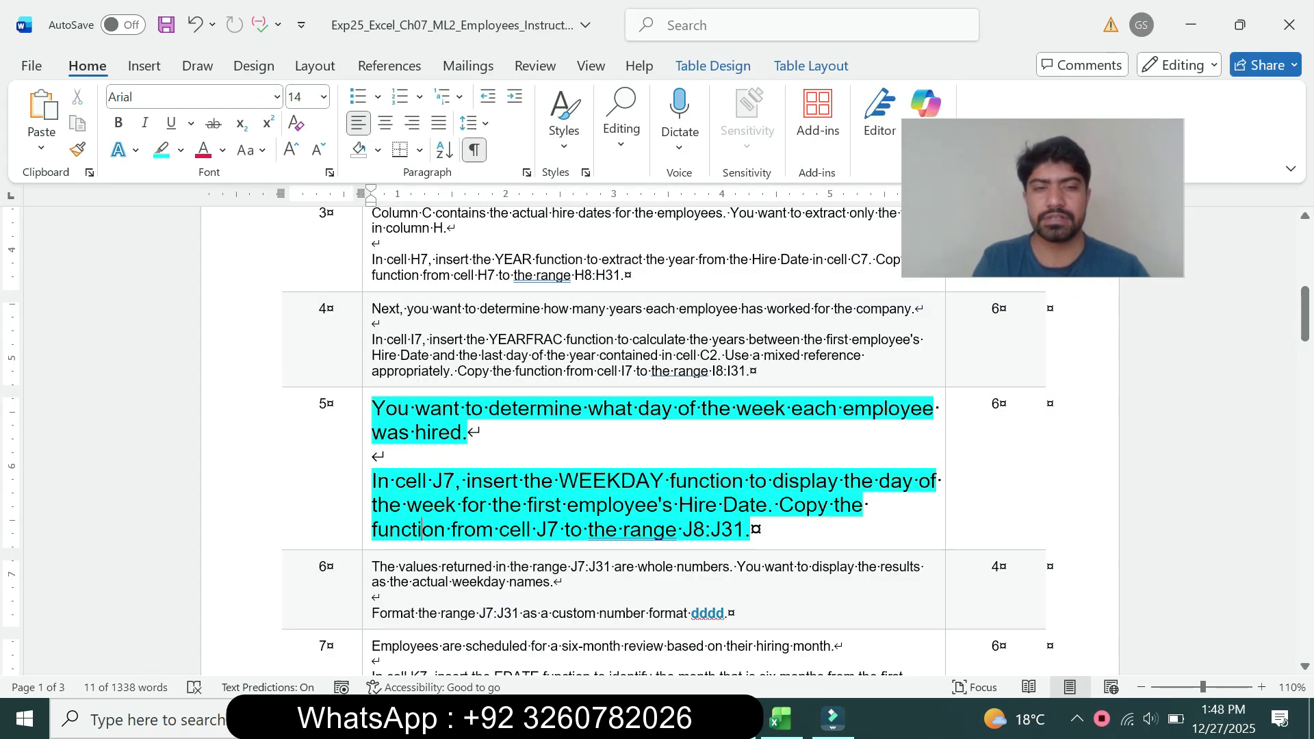
pyautogui.moveTo(408, 505); pyautogui.dragTo(490, 505)
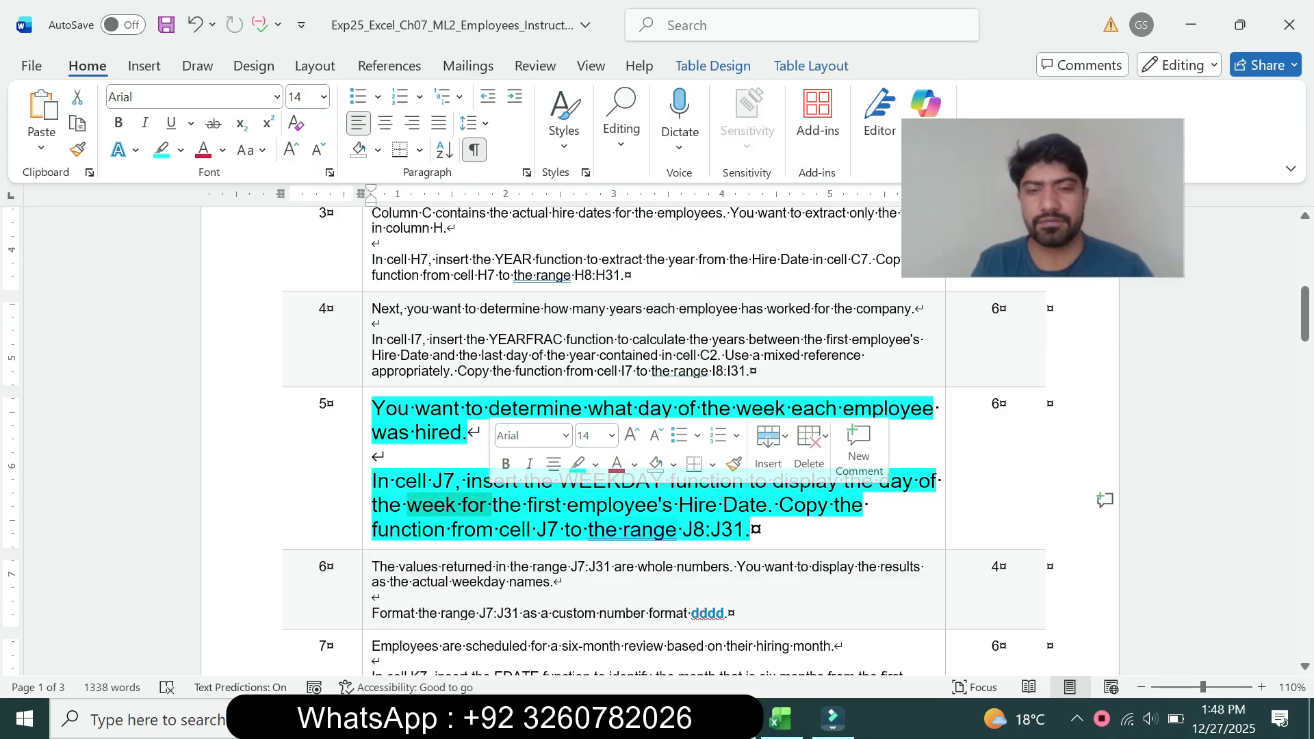
pyautogui.hotkey('alt', 'Tab')
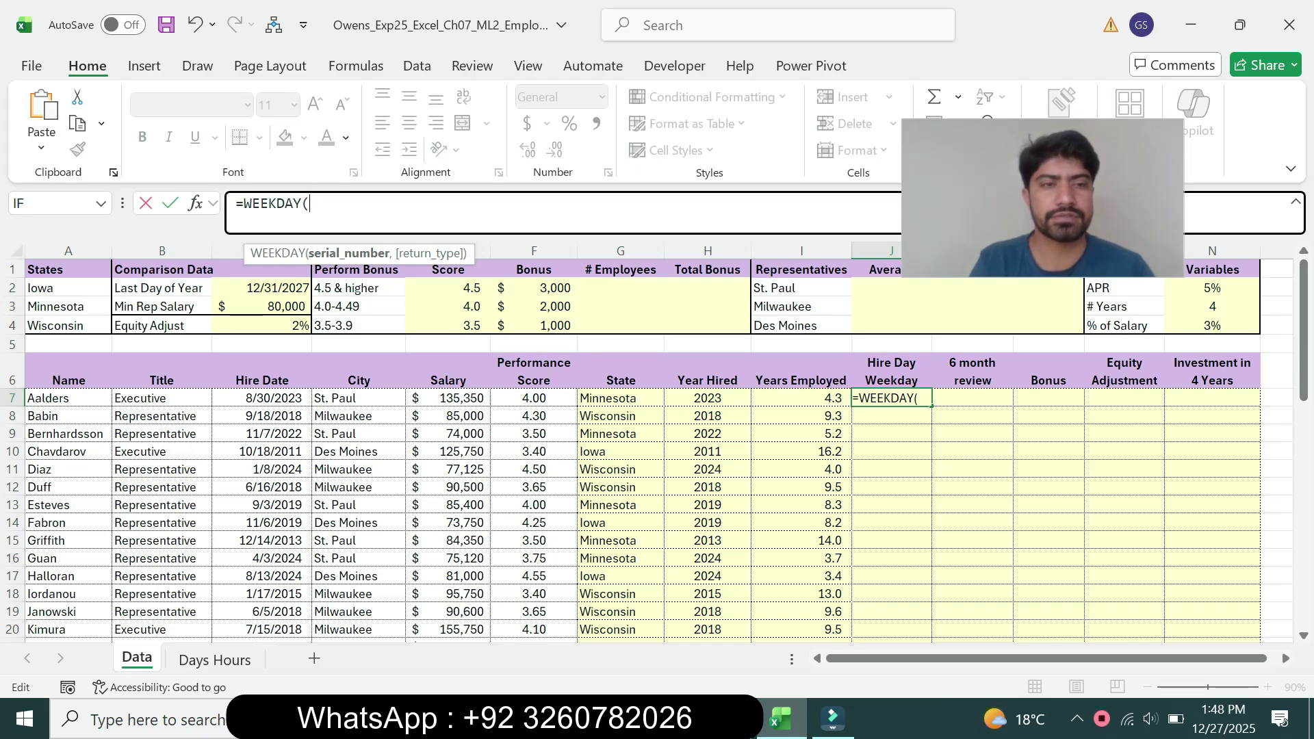
pyautogui.click(262, 398)
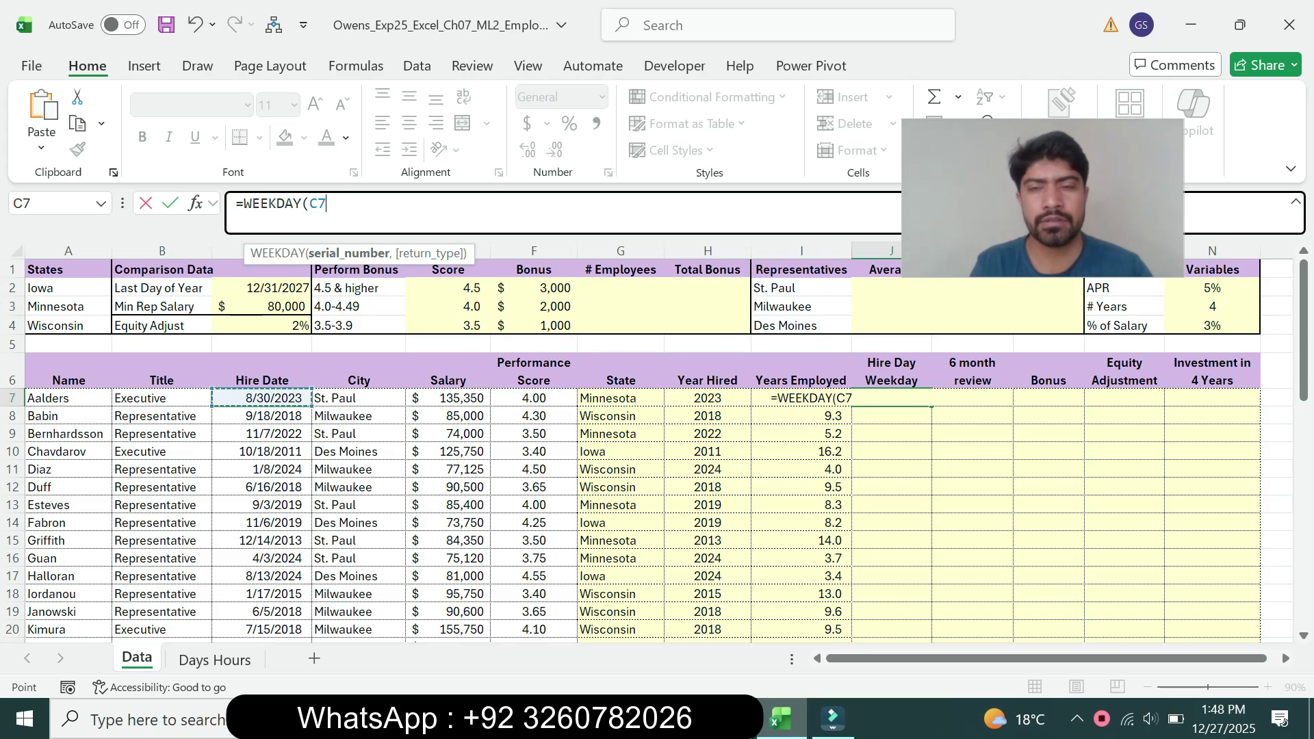
pyautogui.write(')')
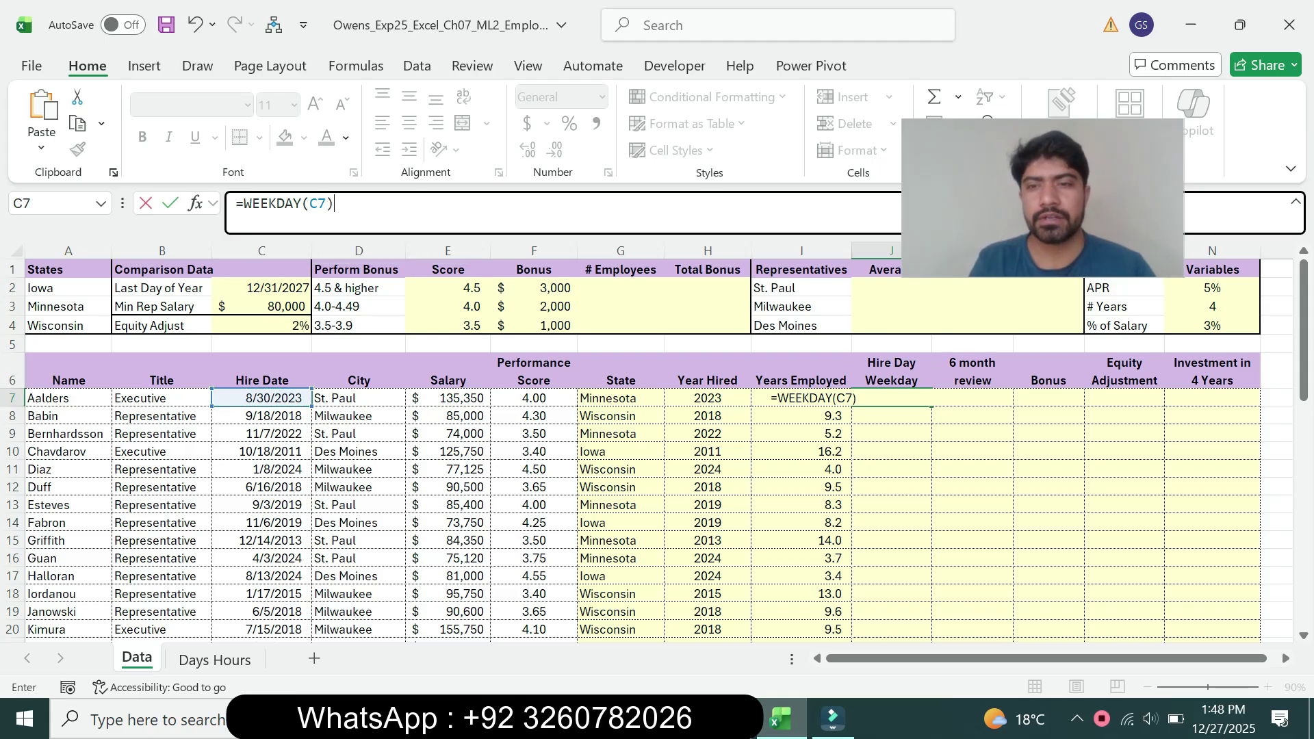
pyautogui.press('Return')
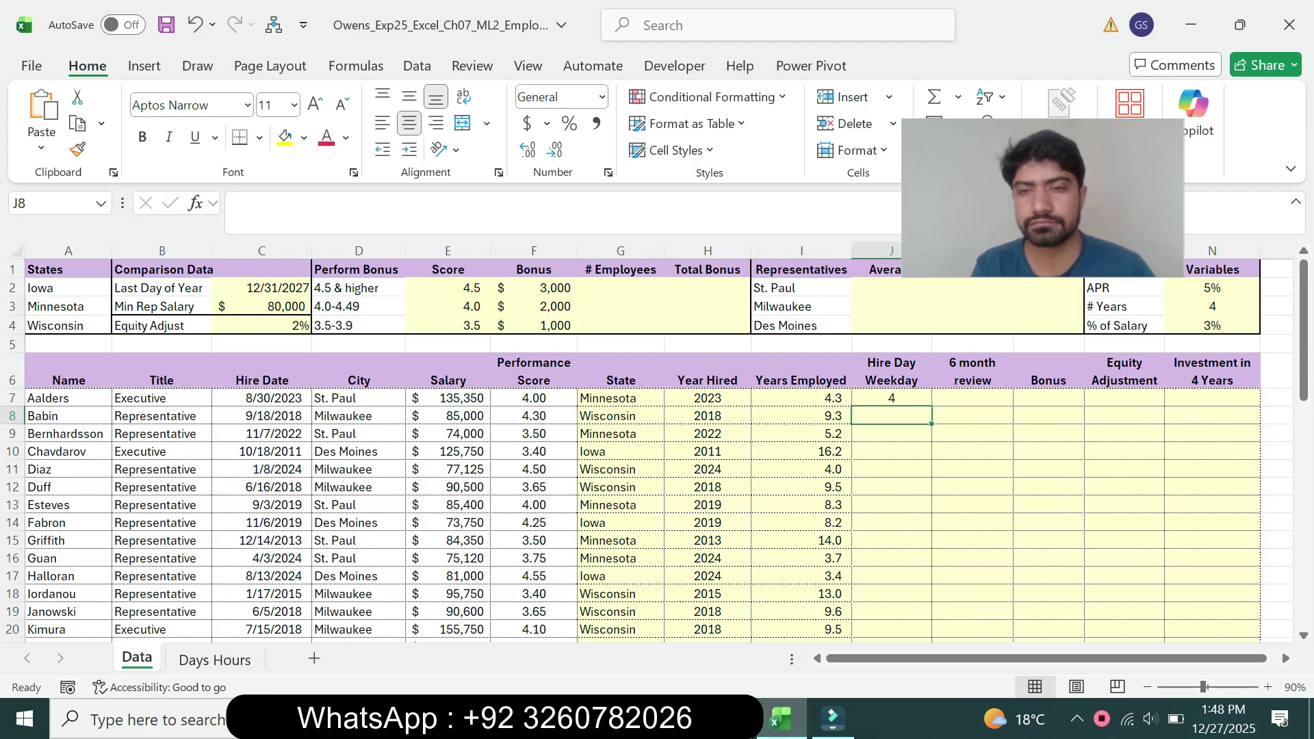
# Step: Read step 5's copy instruction in Word, return to Excel and copy the WEEKDAY formula from J7 down to J8:J31
pyautogui.click(891, 398)
pyautogui.hotkey('alt', 'Tab')
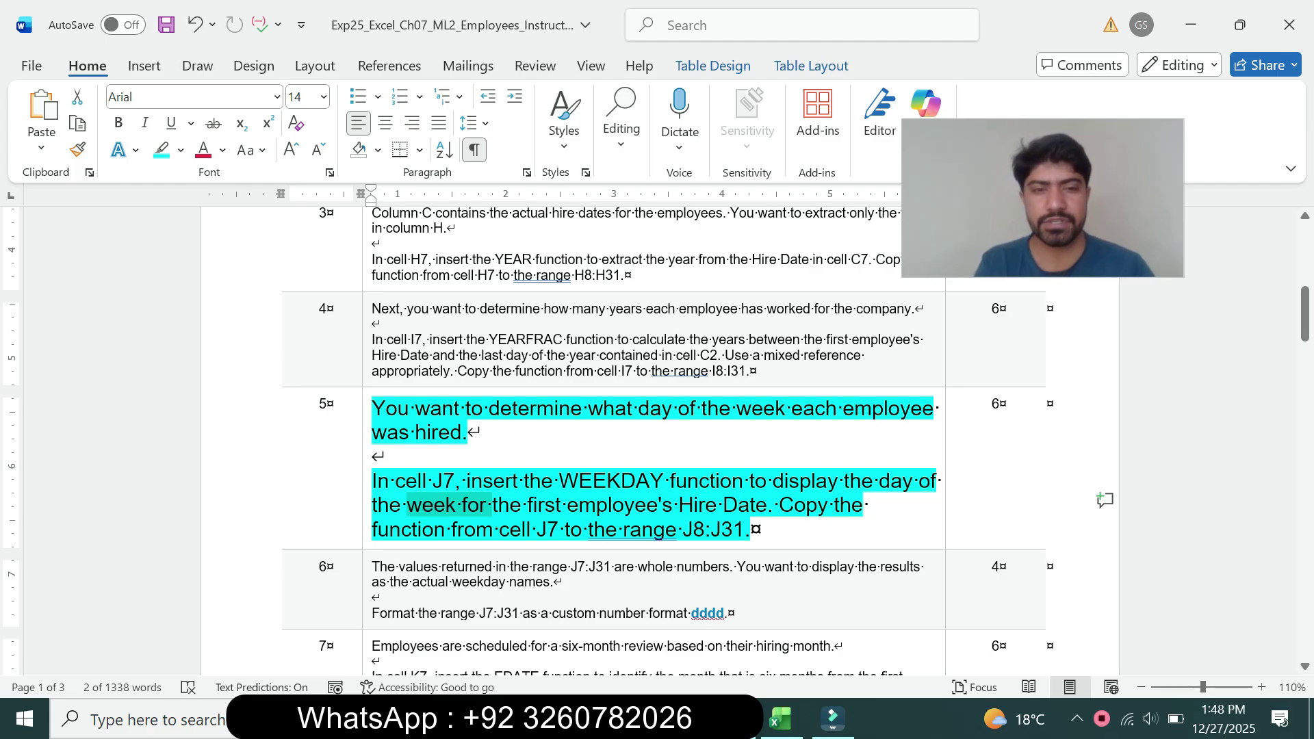
pyautogui.click(509, 505)
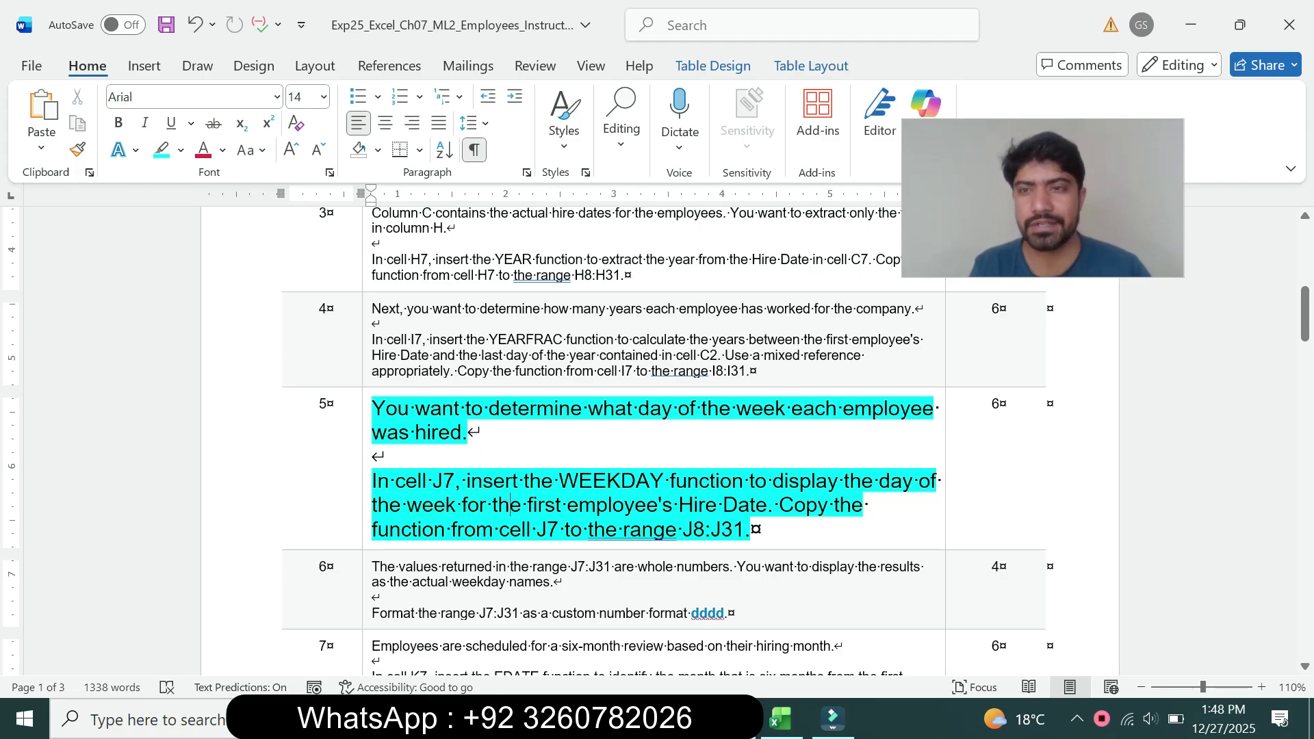
pyautogui.moveTo(780, 505); pyautogui.dragTo(807, 505)
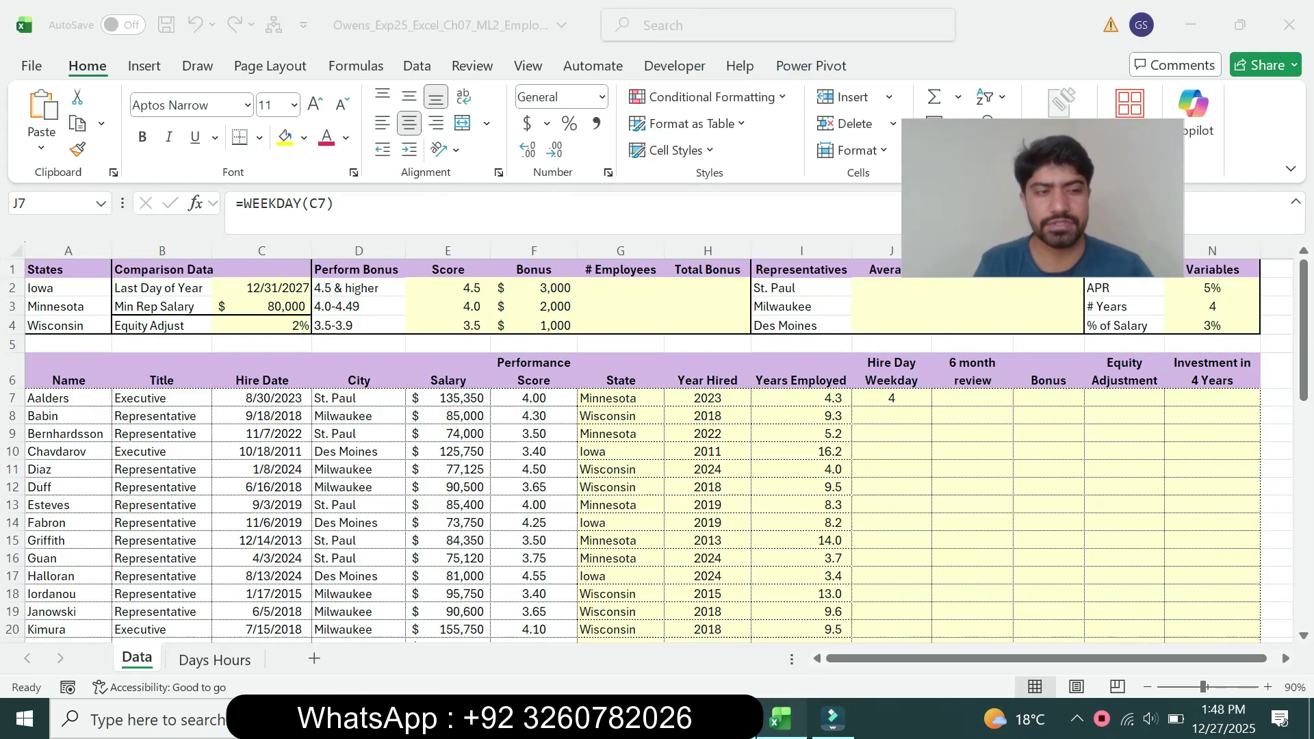
pyautogui.click(781, 719)
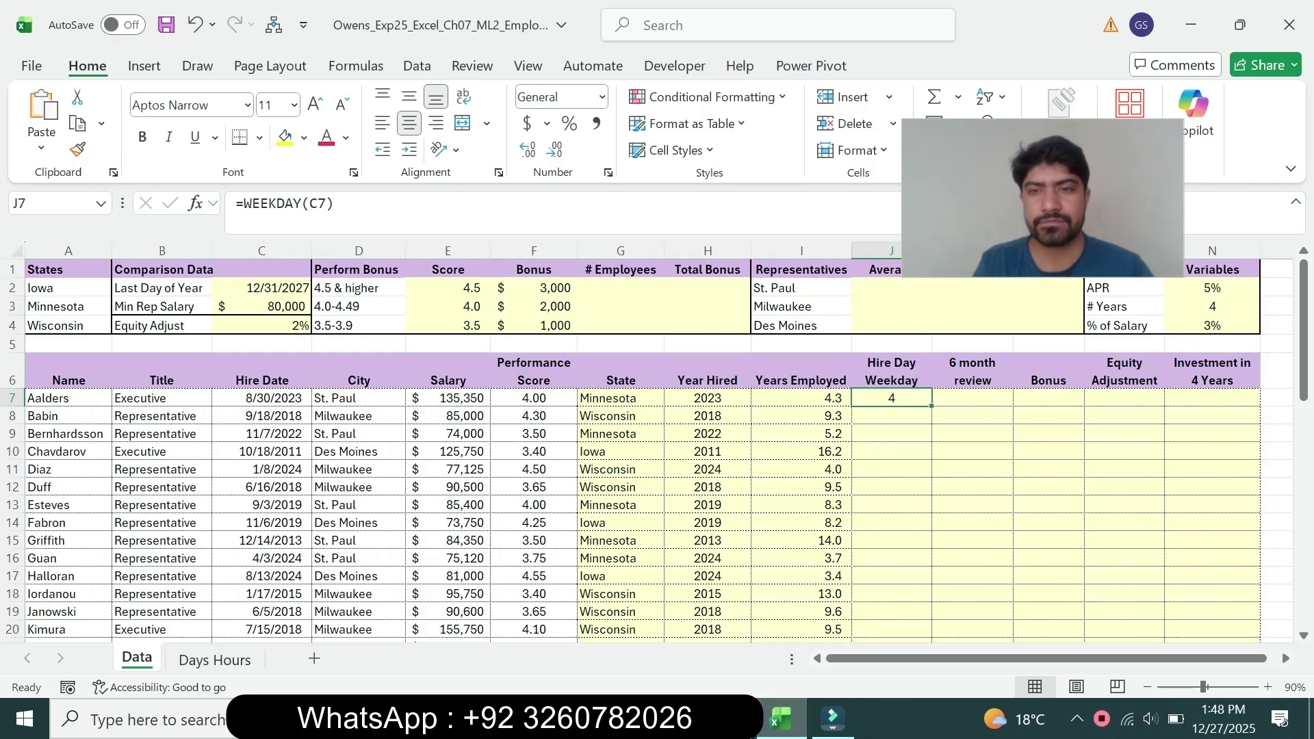
pyautogui.moveTo(931, 405); pyautogui.dragTo(932, 615)
pyautogui.moveTo(1303, 479); pyautogui.dragTo(1303, 392)
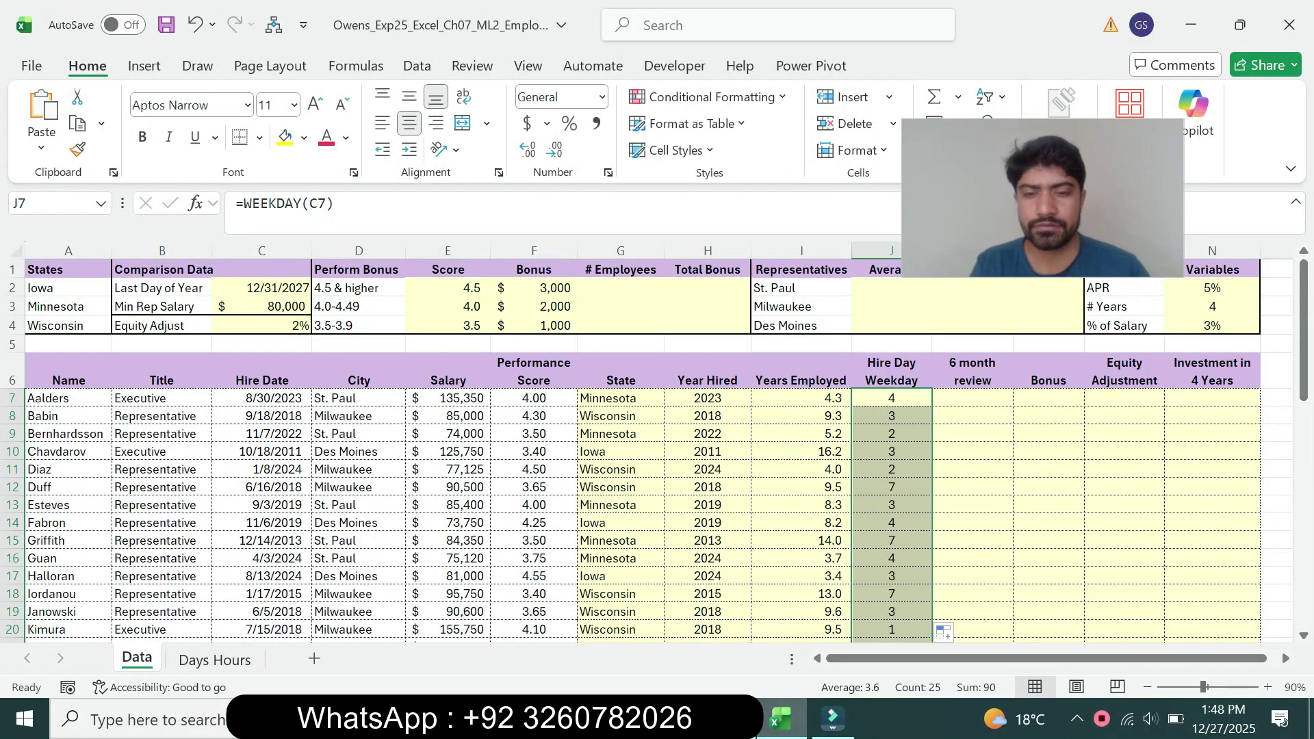
# Step: Return to Word, reset the step 5 instruction text to 9 pt and remove its highlight color
pyautogui.click(729, 719)
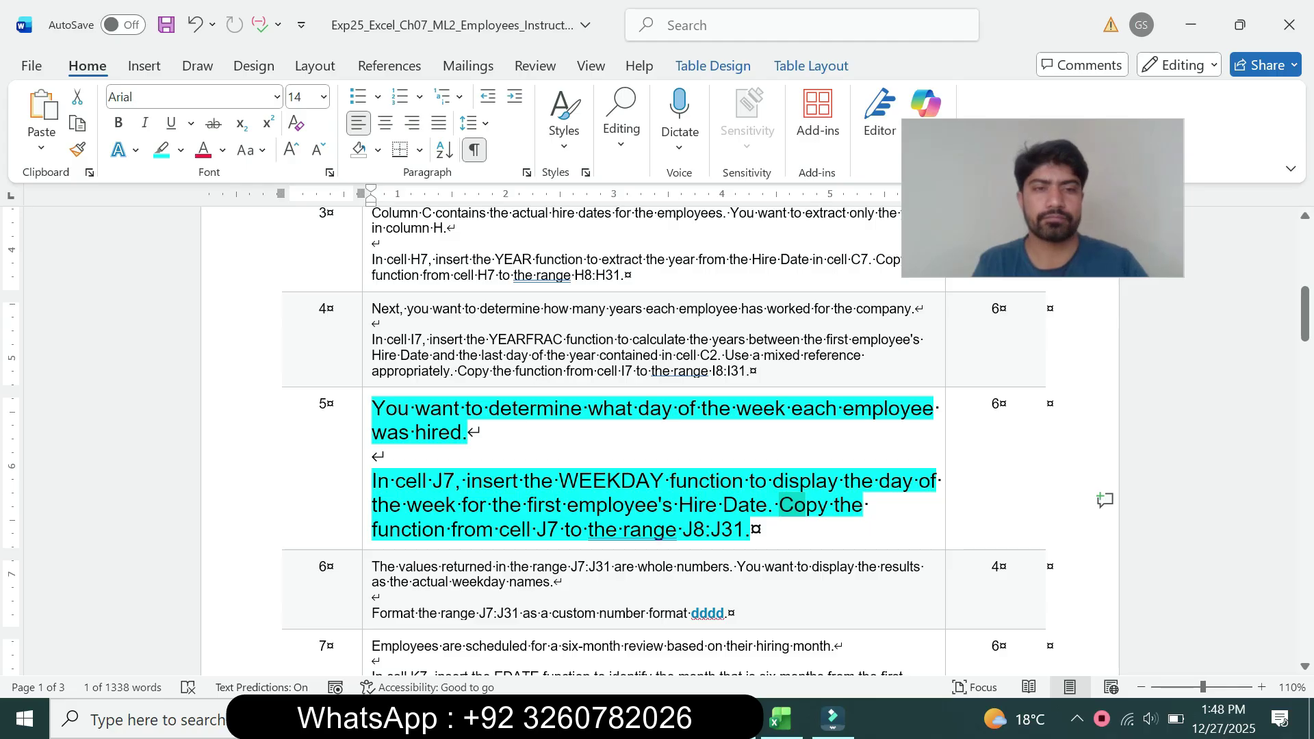
pyautogui.click(367, 536)
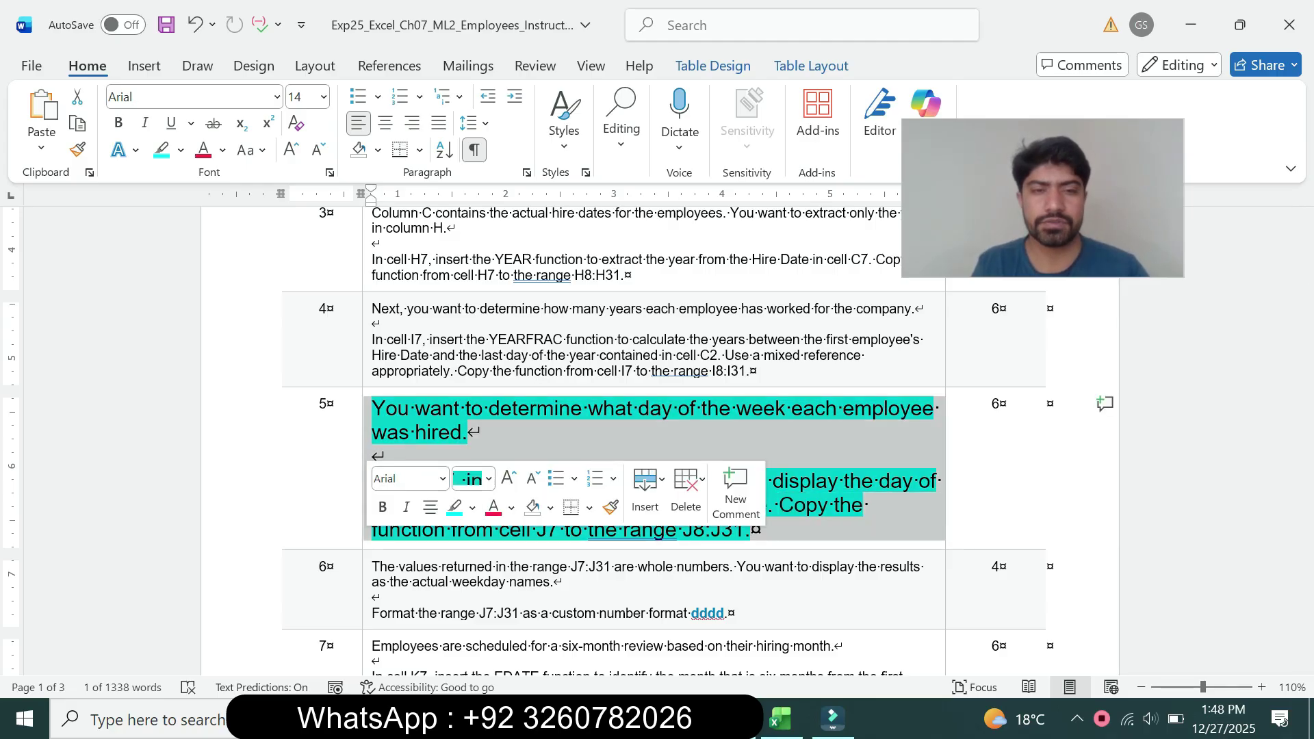
pyautogui.click(488, 479)
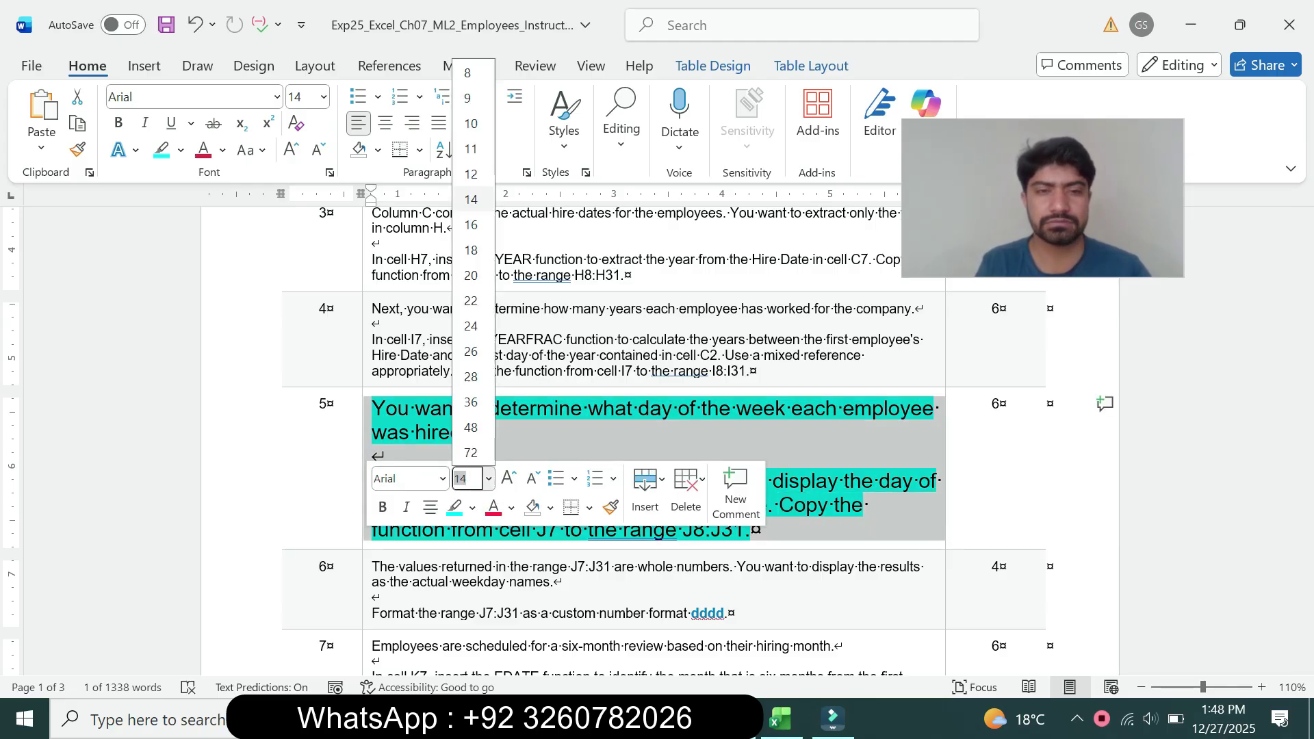
pyautogui.click(470, 98)
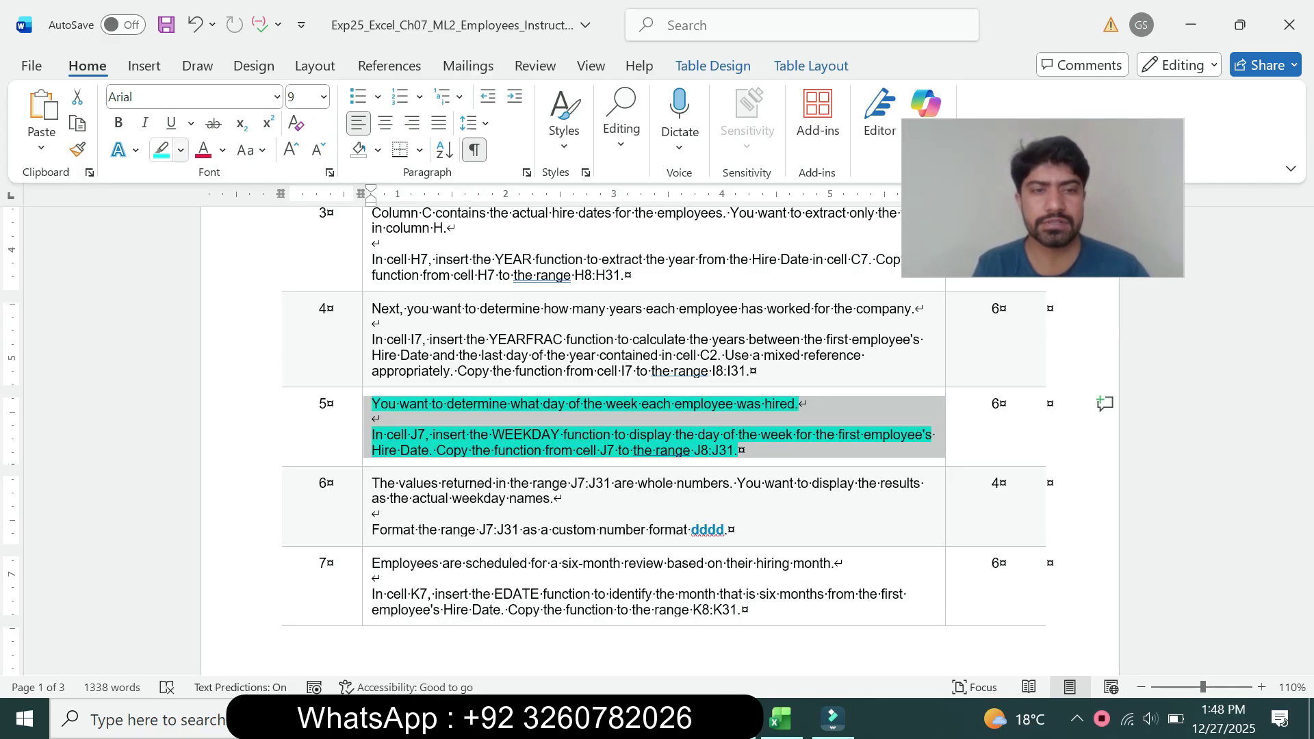
pyautogui.click(180, 150)
pyautogui.click(213, 316)
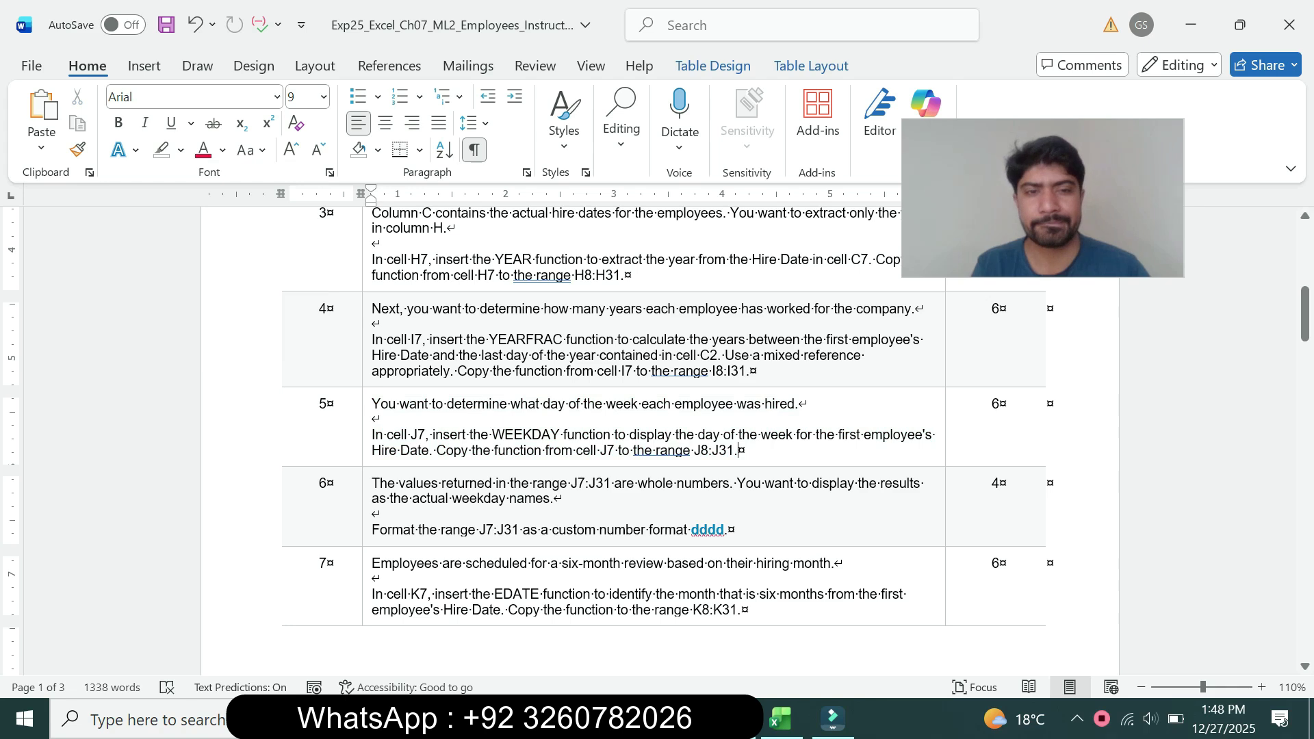
# Step: Enlarge the step 6 instruction text to 14 pt, highlight it in turquoise and read the custom number format requirement
pyautogui.click(367, 514)
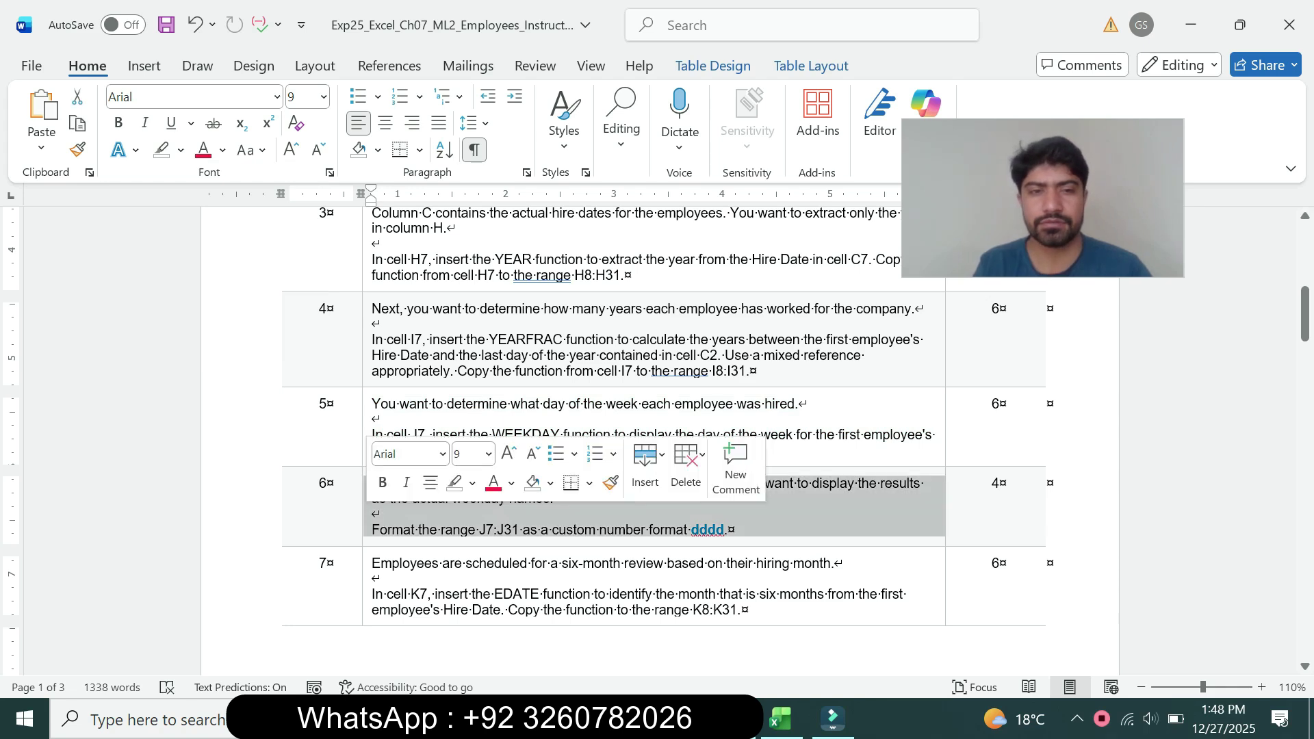
pyautogui.click(489, 454)
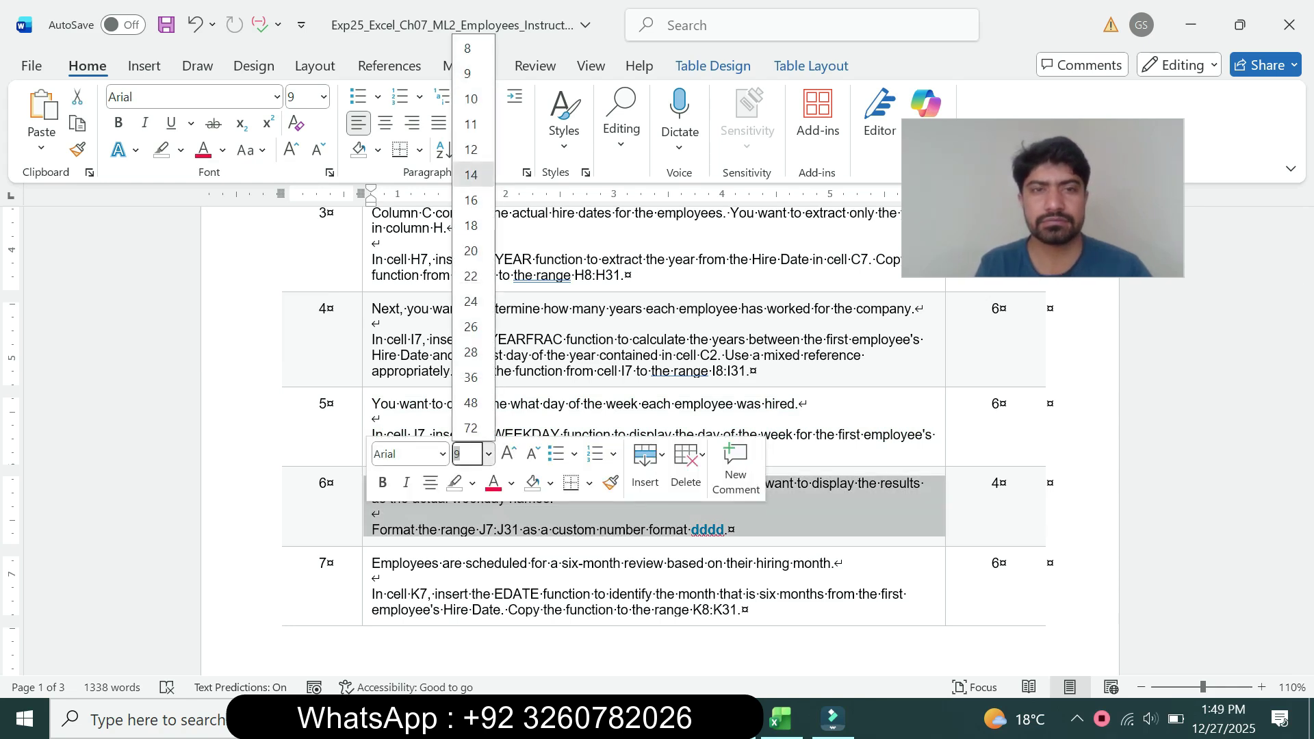
pyautogui.click(471, 175)
pyautogui.click(180, 150)
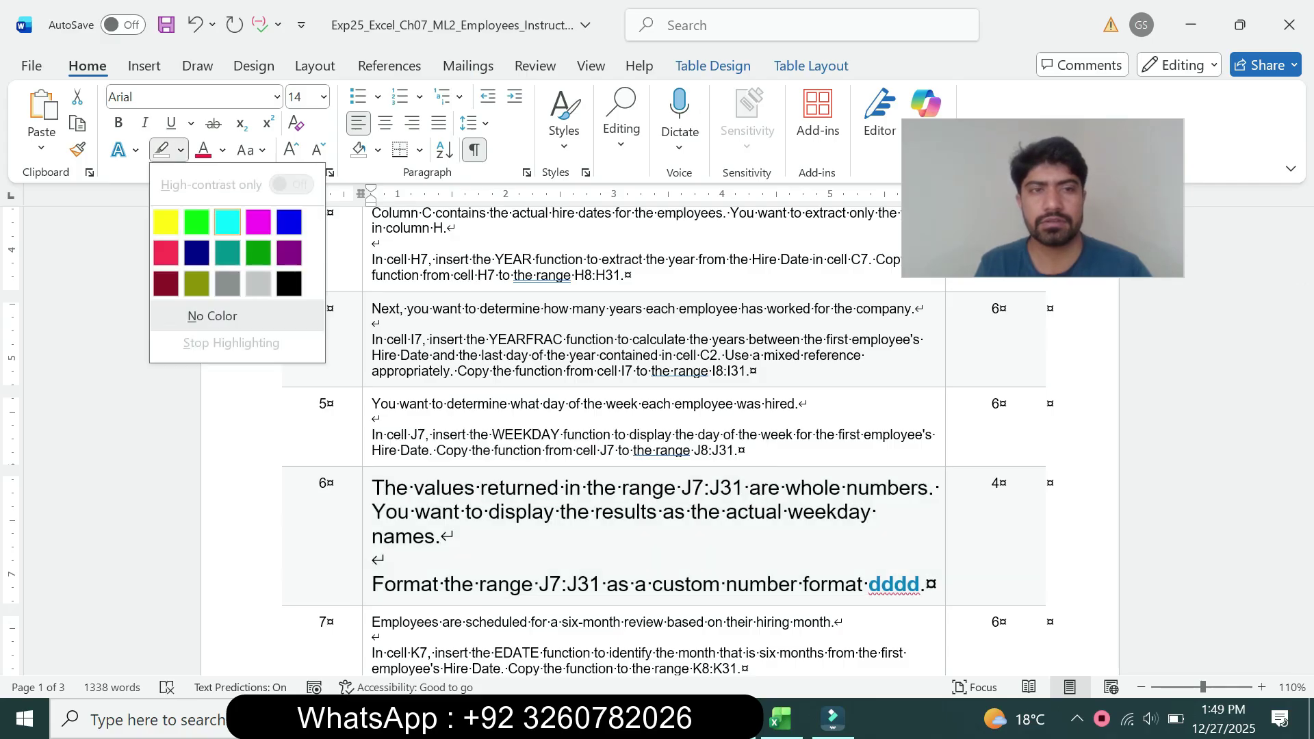
pyautogui.click(227, 222)
pyautogui.moveTo(1305, 318); pyautogui.dragTo(1305, 331)
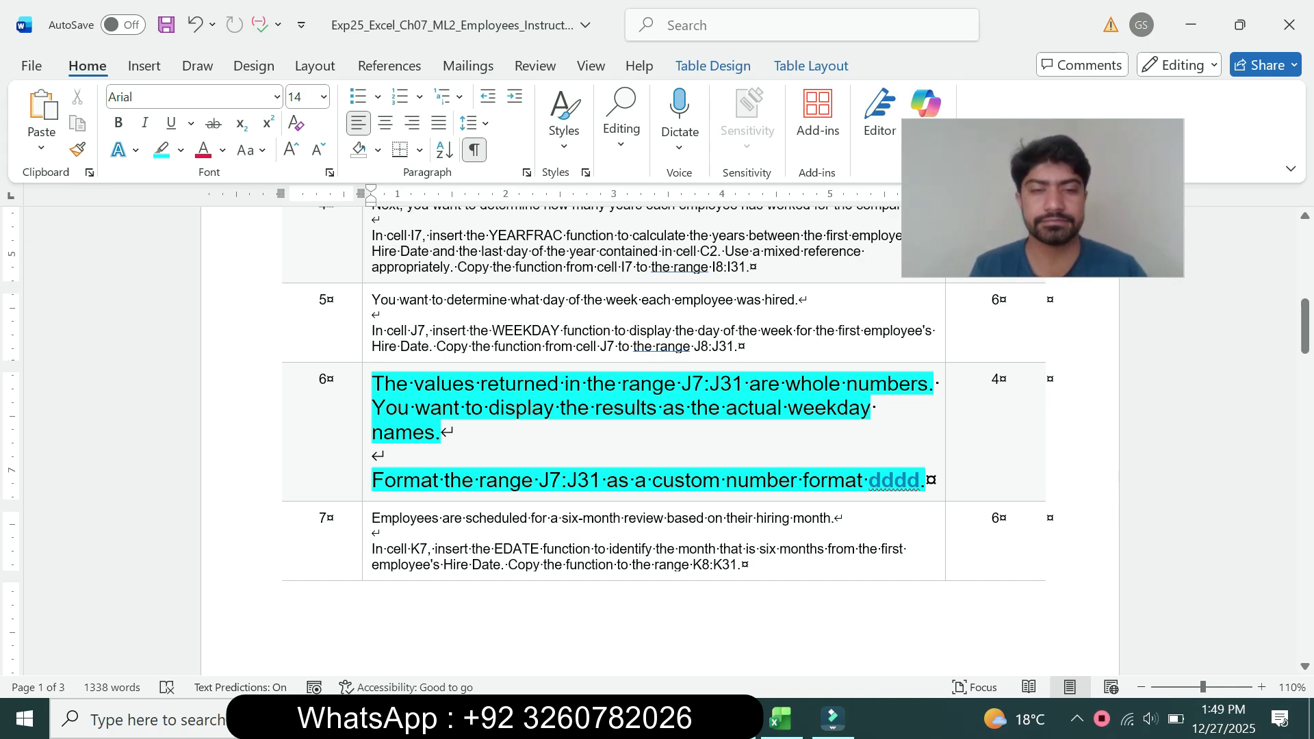
# Step: Copy the range reference J7:J31 from step 6 in Word and use it to select that range in Excel
pyautogui.moveTo(549, 481); pyautogui.dragTo(600, 480)
pyautogui.hotkey('ctrl', 'c')
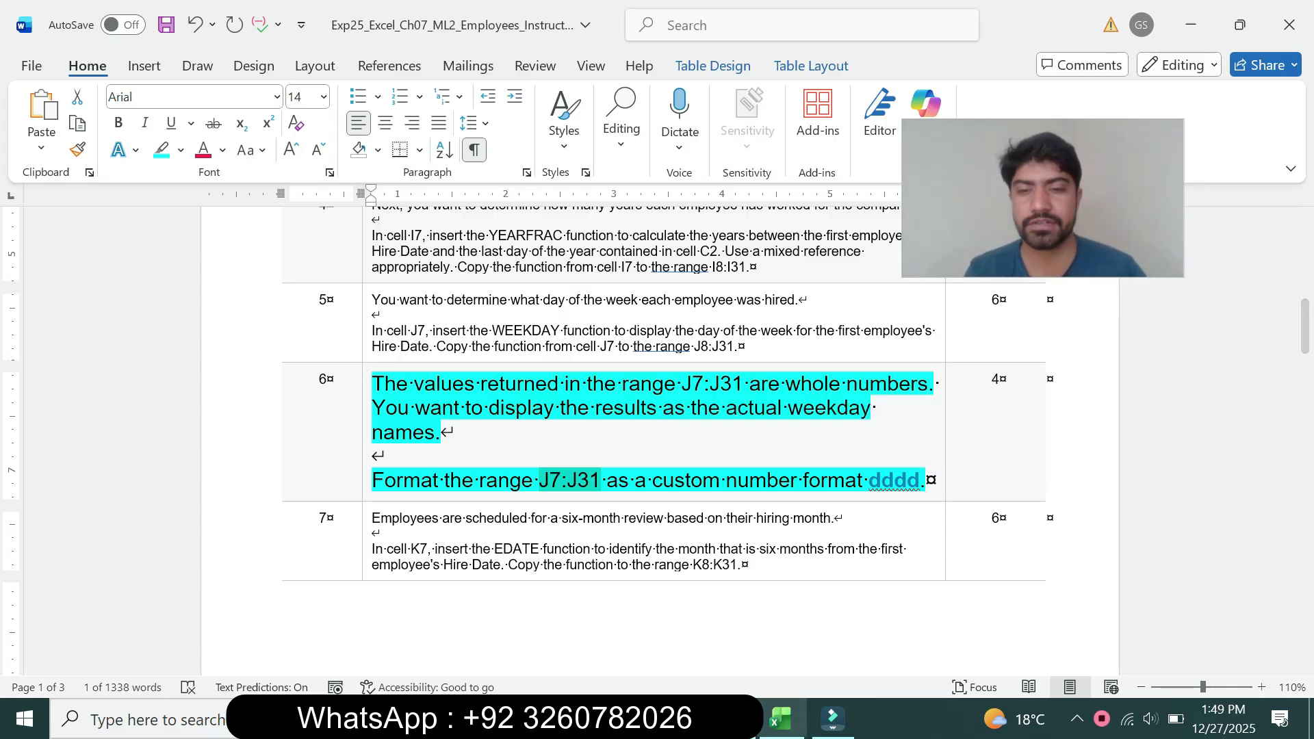
pyautogui.click(780, 718)
pyautogui.click(53, 204)
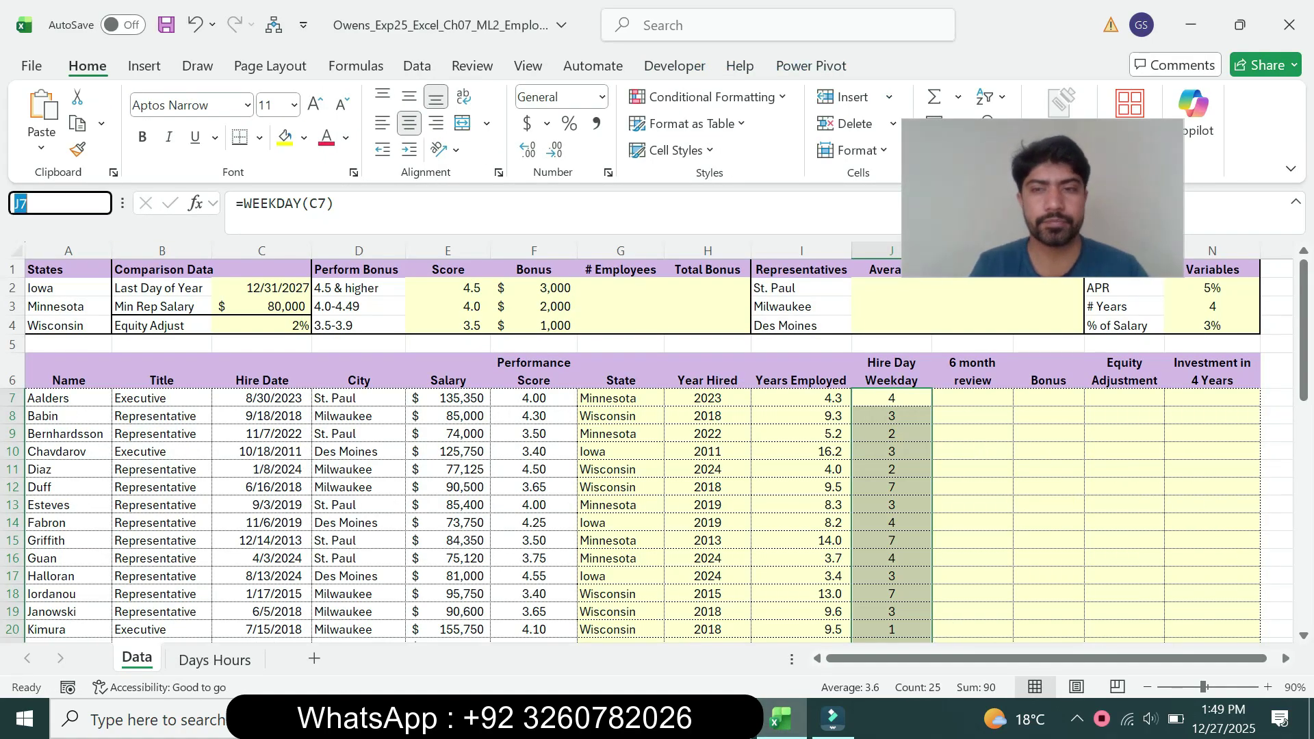
pyautogui.hotkey('ctrl', 'v')
pyautogui.press('Return')
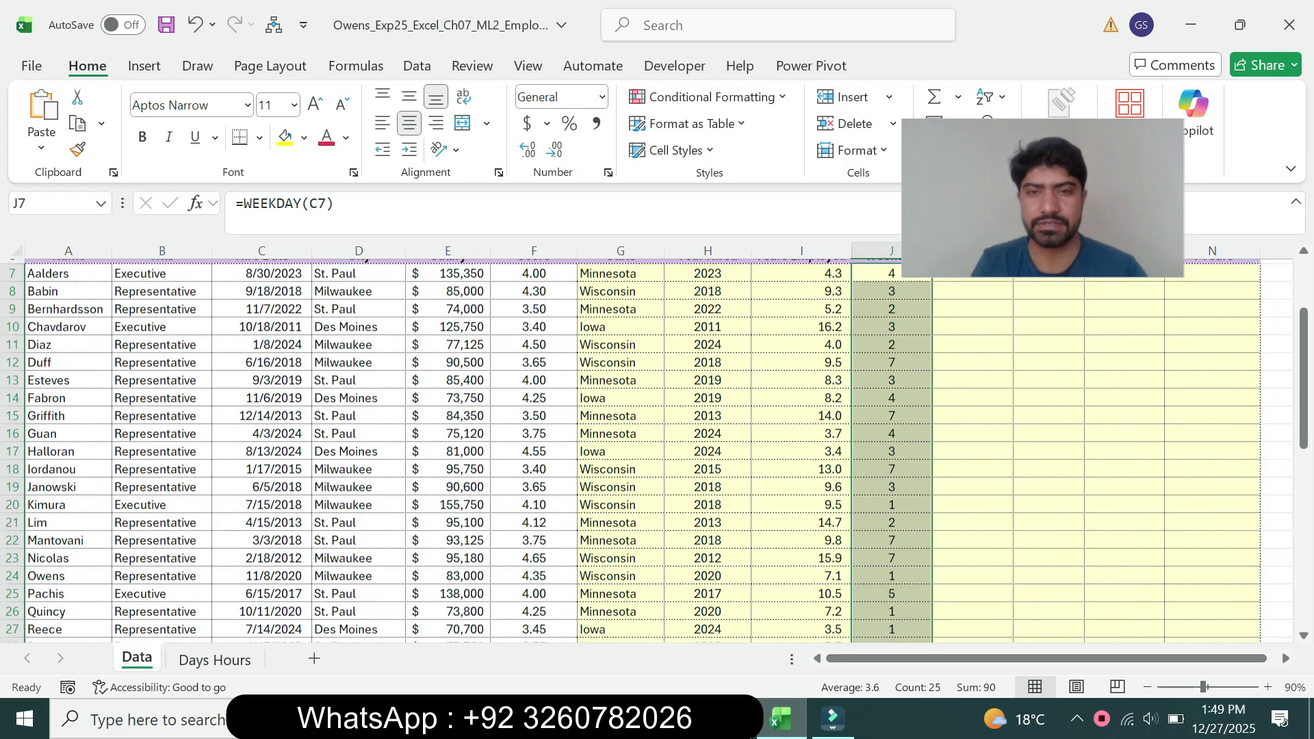
pyautogui.hotkey('ctrl', 'v')
# Step: Return to Word and copy the custom number format code dddd from the step 6 instruction
pyautogui.hotkey('alt', 'Tab')
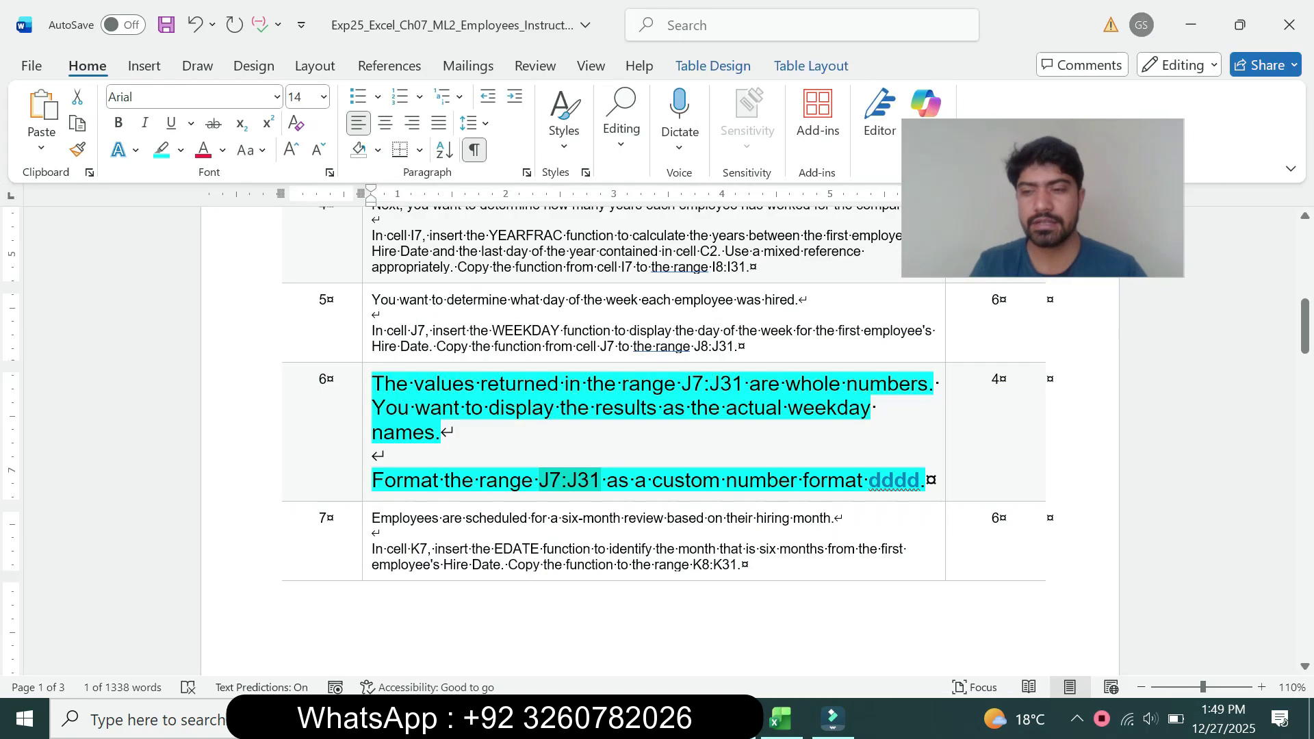
pyautogui.moveTo(647, 479)
pyautogui.mouseDown()
pyautogui.moveTo(371, 480)
pyautogui.moveTo(919, 480)
pyautogui.mouseUp()
pyautogui.click(879, 480)
pyautogui.hotkey('ctrl', 'c')
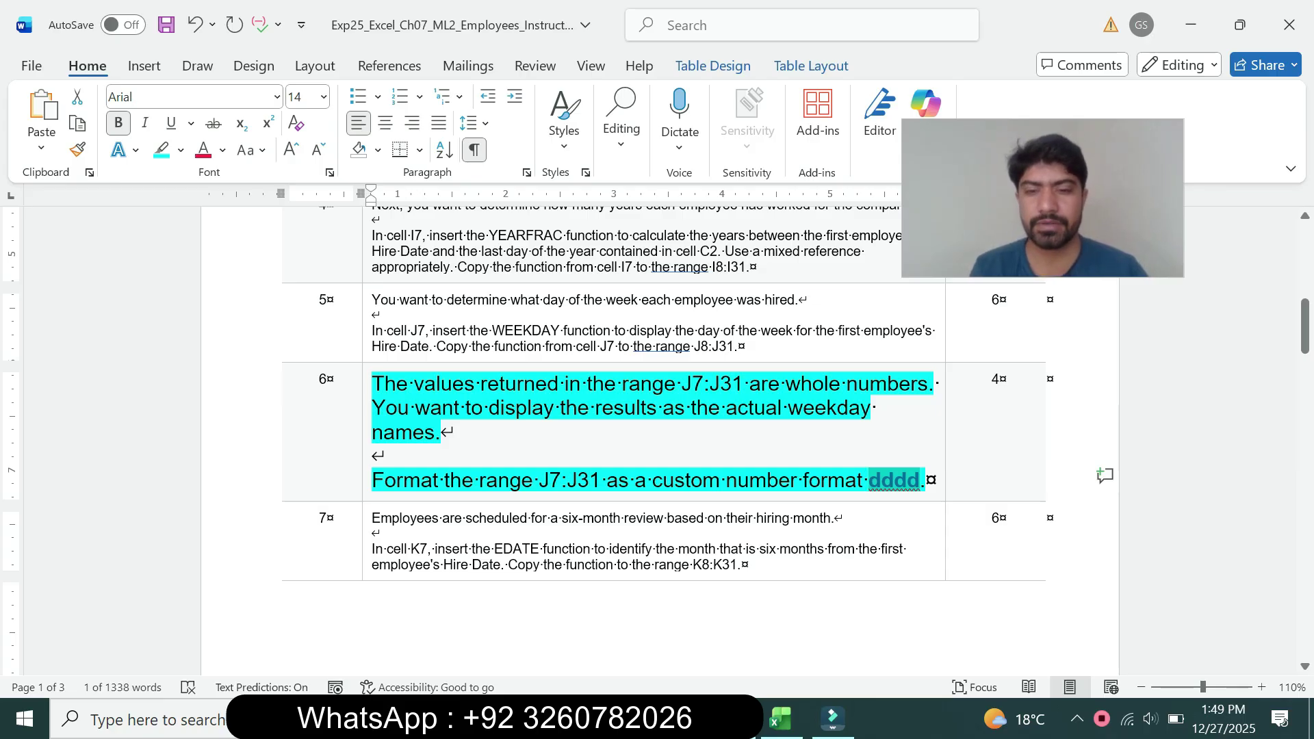
# Step: Switch to Excel and apply the custom number format dddd to the selected range J7:J31
pyautogui.click(780, 718)
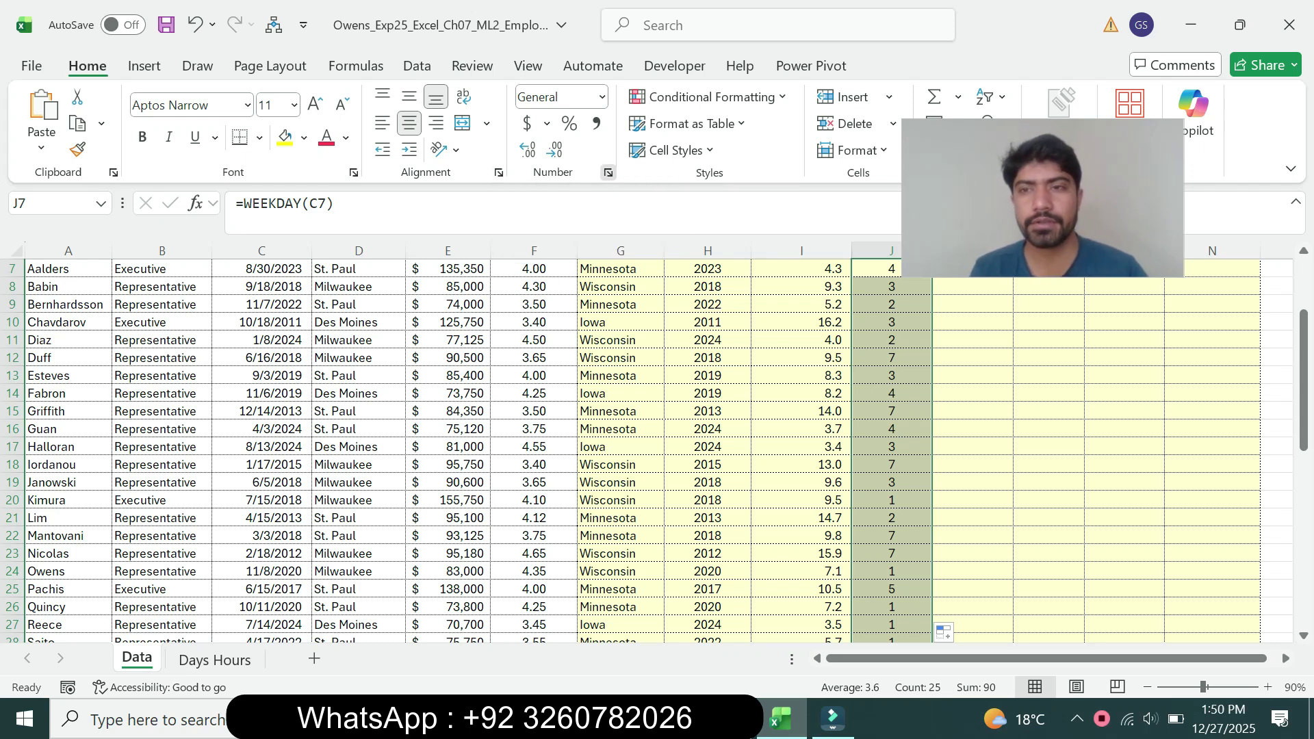
pyautogui.click(608, 173)
pyautogui.click(359, 334)
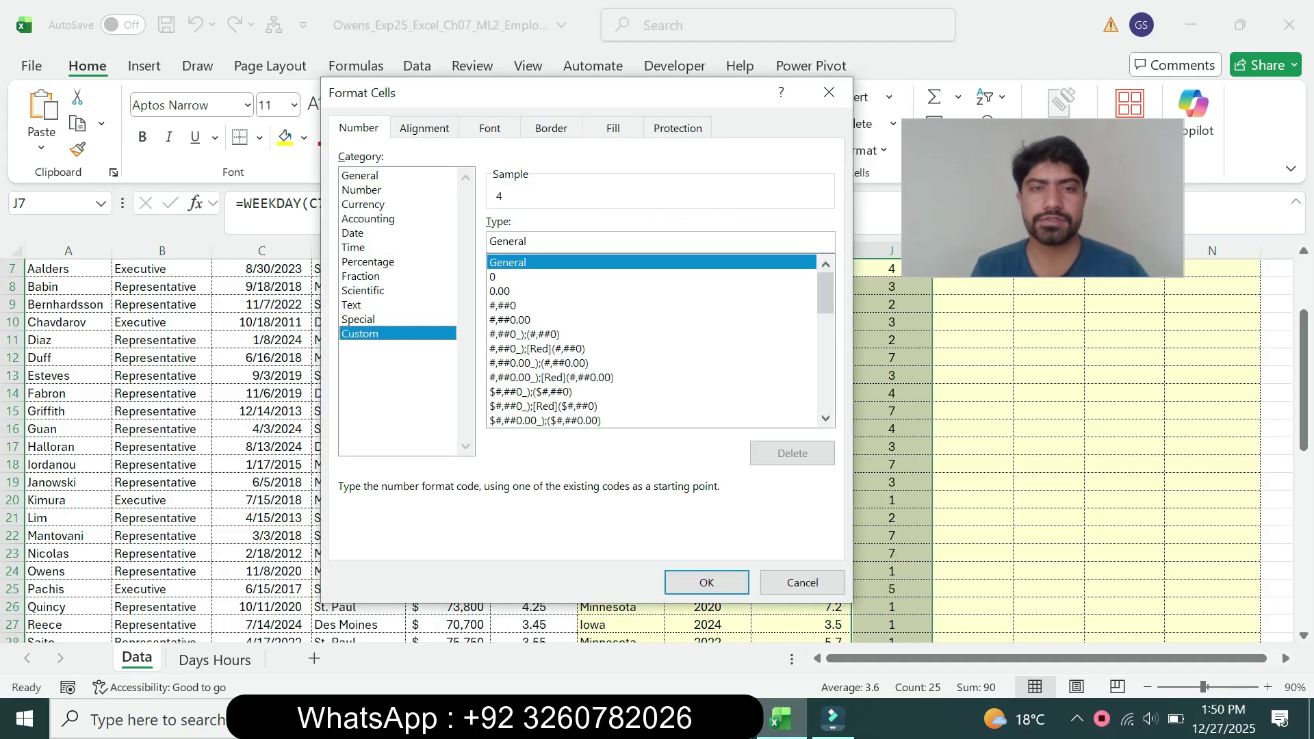
pyautogui.doubleClick(508, 241)
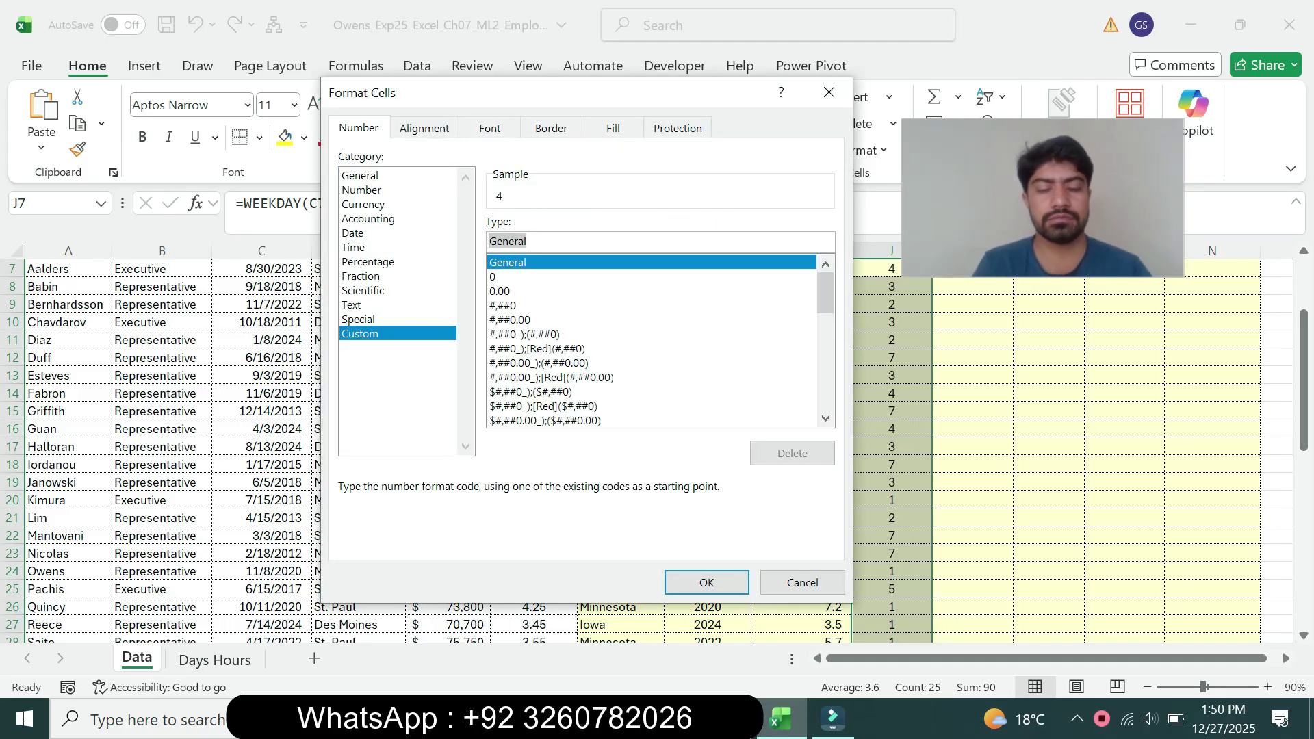
pyautogui.write('dddd')
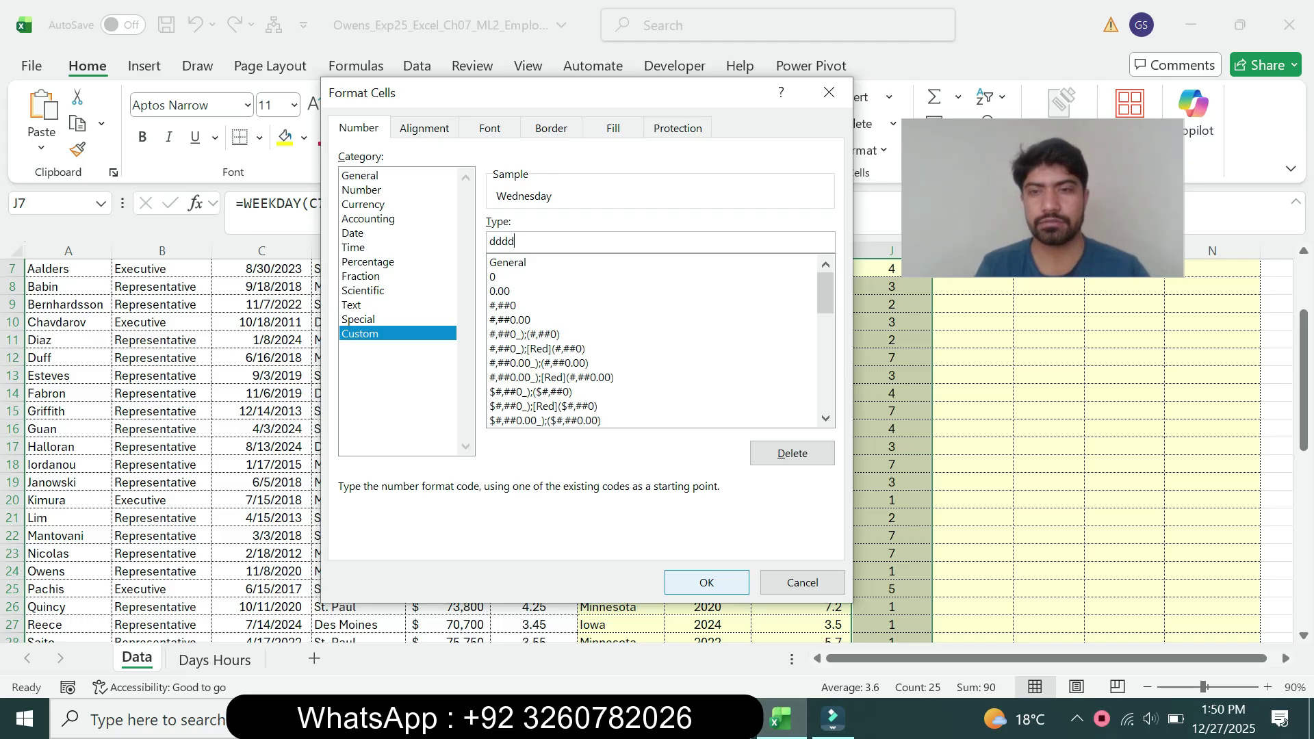
pyautogui.click(706, 583)
pyautogui.moveTo(1303, 438); pyautogui.dragTo(1303, 387)
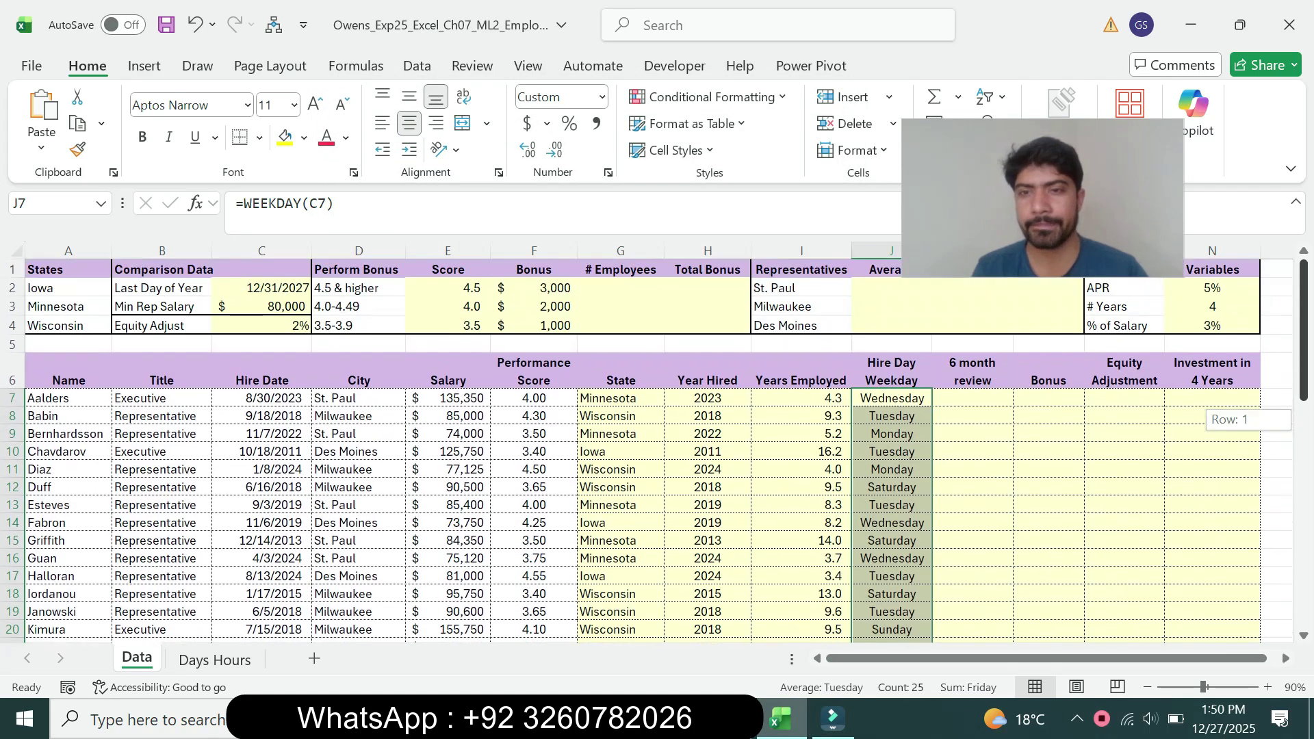
# Step: Return to Word, reset the step 6 instruction text to 9 pt and remove its highlight color
pyautogui.click(832, 718)
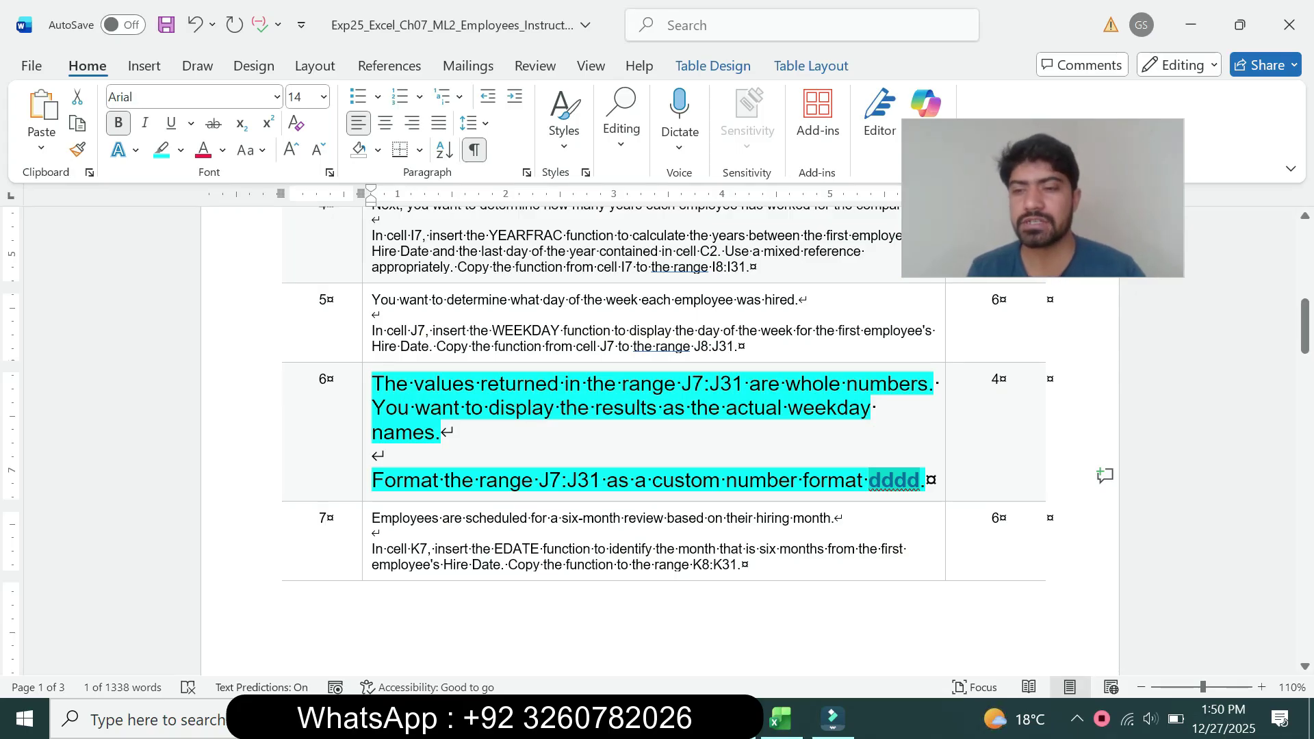
pyautogui.click(367, 477)
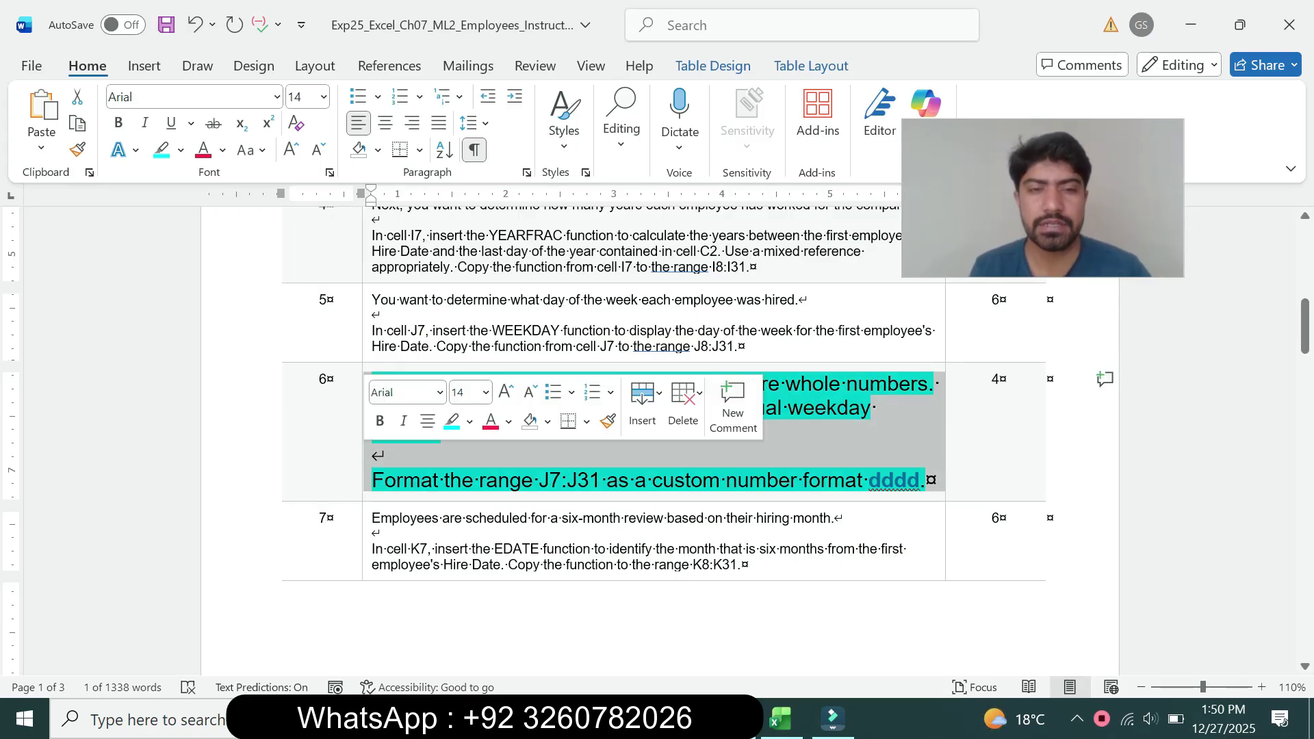
pyautogui.click(486, 393)
pyautogui.click(466, 40)
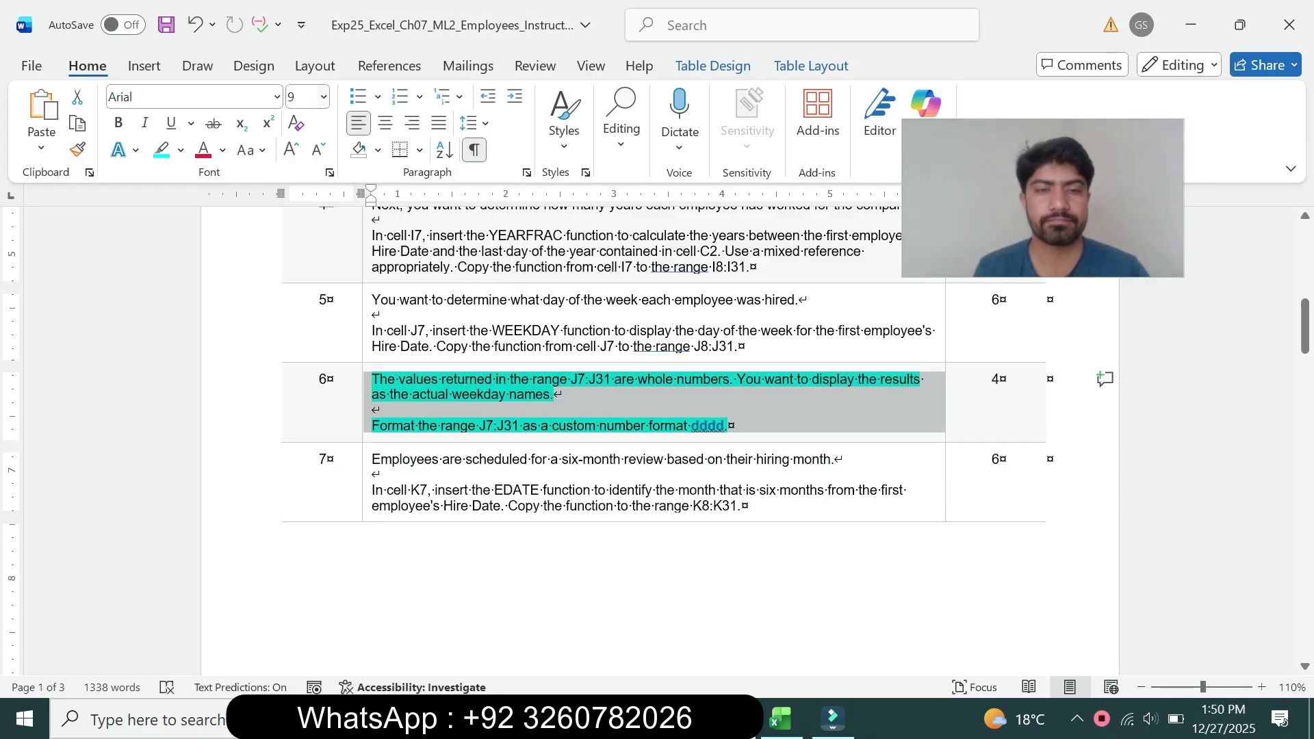
pyautogui.click(181, 150)
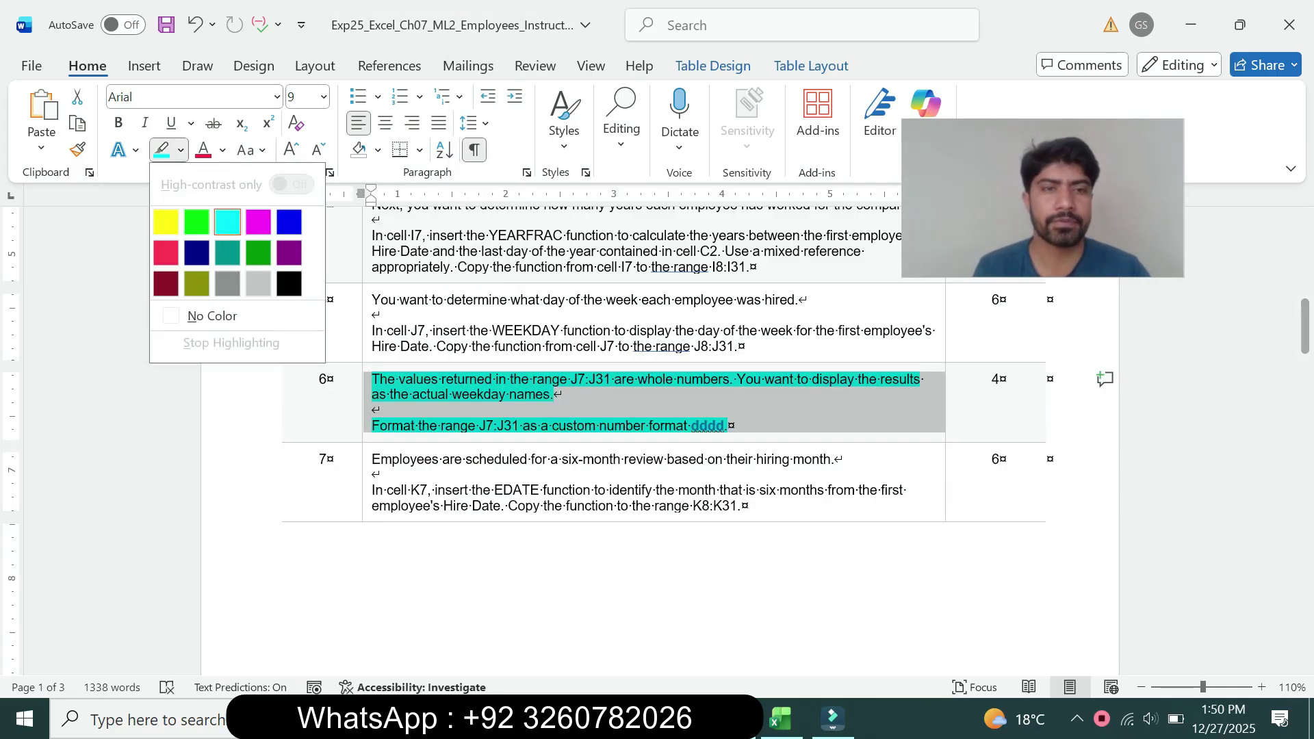
pyautogui.click(212, 317)
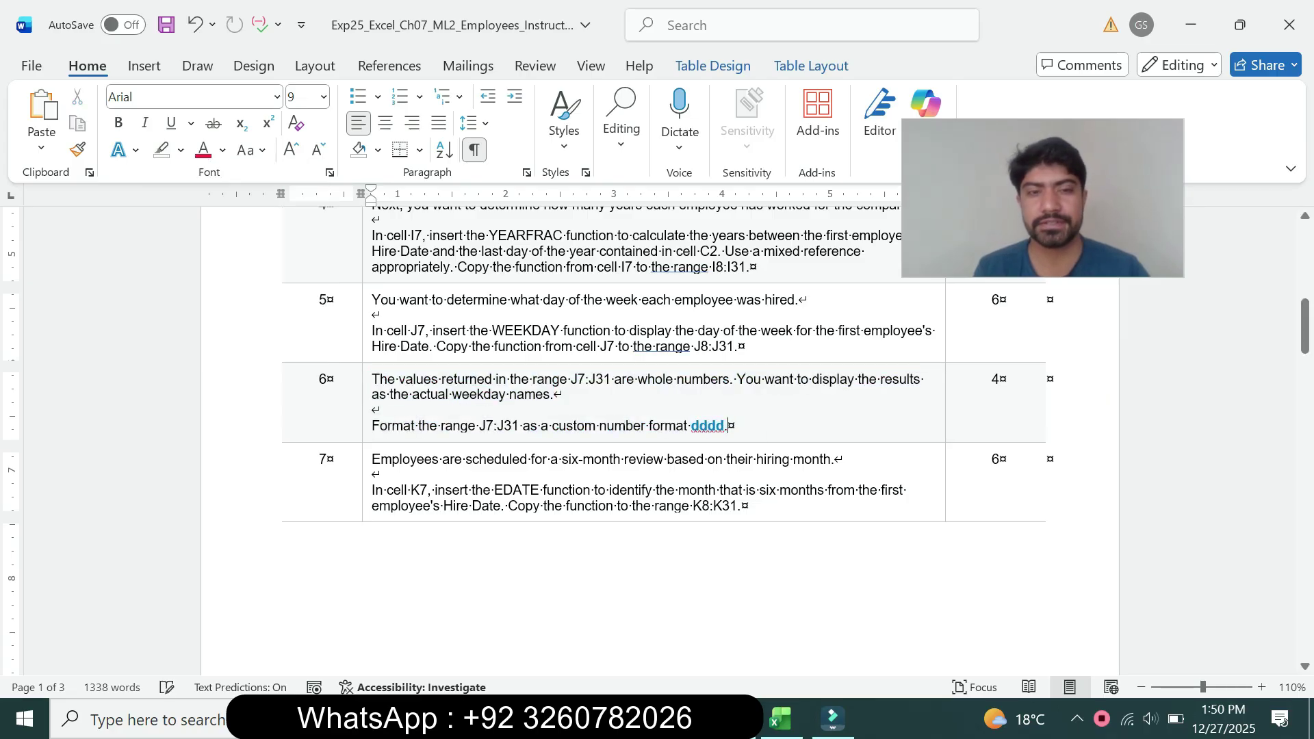
# Step: Enlarge the step 7 instruction text to 12 pt and highlight it in turquoise
pyautogui.click(366, 482)
pyautogui.click(488, 420)
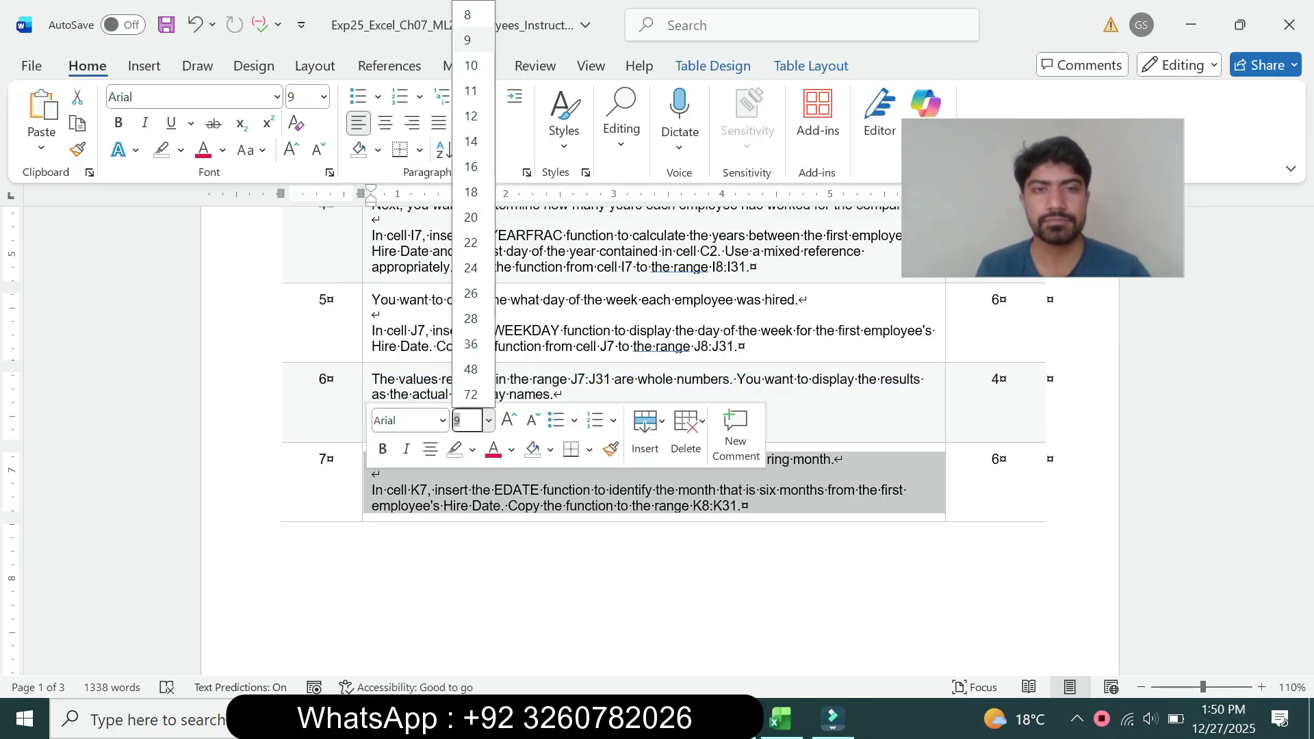
pyautogui.click(472, 115)
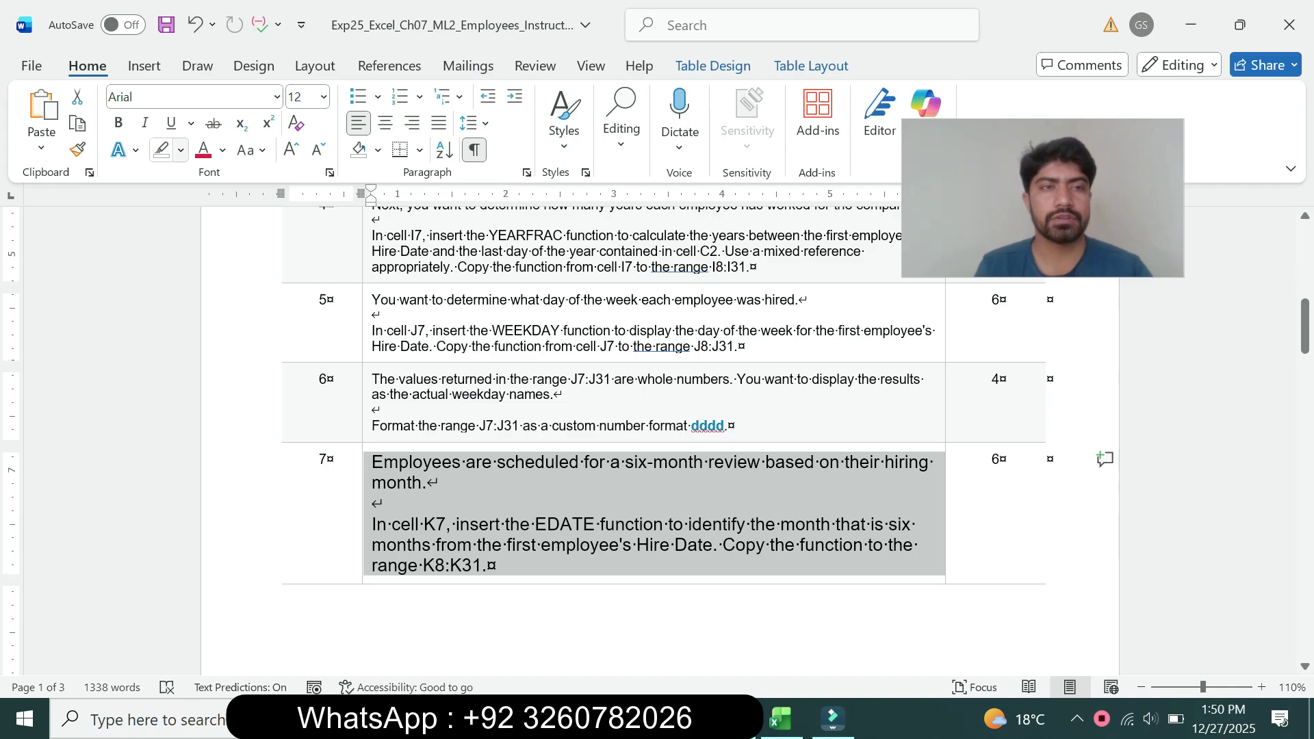
pyautogui.click(181, 149)
pyautogui.click(227, 221)
pyautogui.moveTo(1305, 326)
pyautogui.mouseDown()
pyautogui.moveTo(1305, 522)
pyautogui.moveTo(1305, 339)
pyautogui.mouseUp()
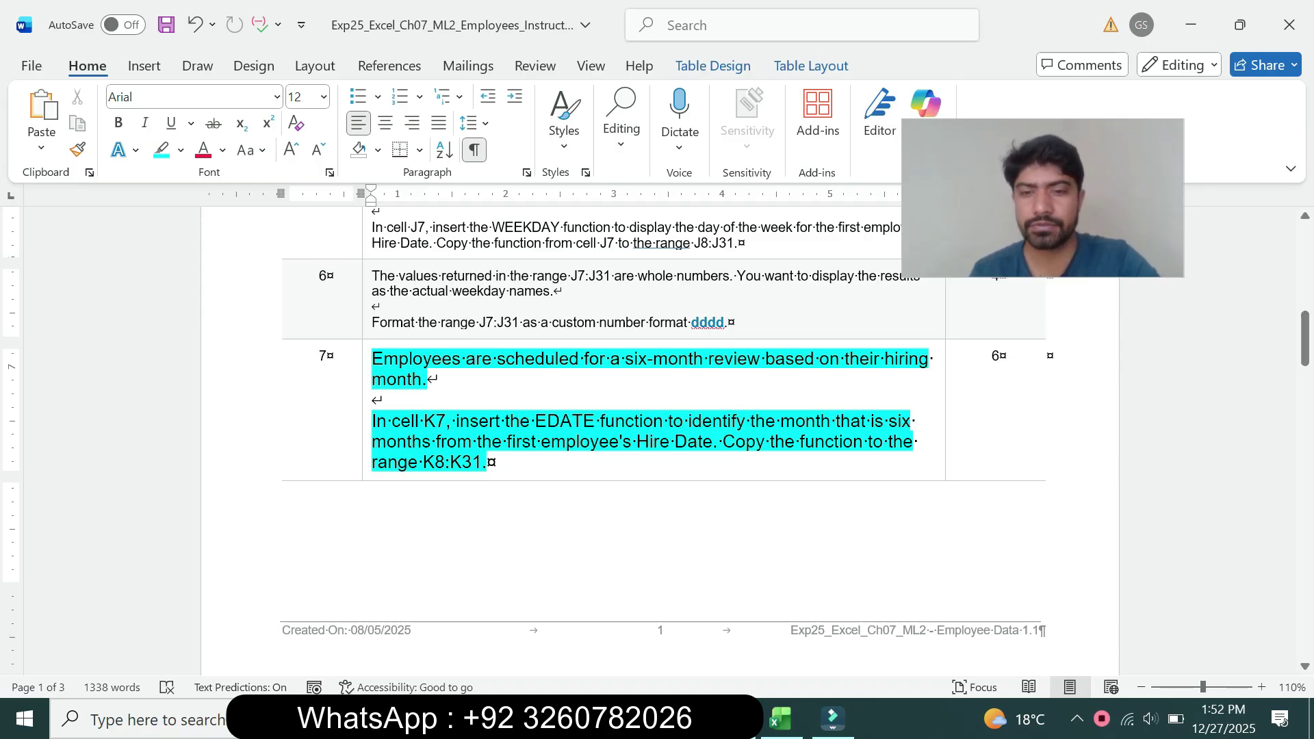
# Step: Following step 7 in Word, enter =EDATE(C7,6) in cell K7 of Excel's Data worksheet
pyautogui.click(781, 719)
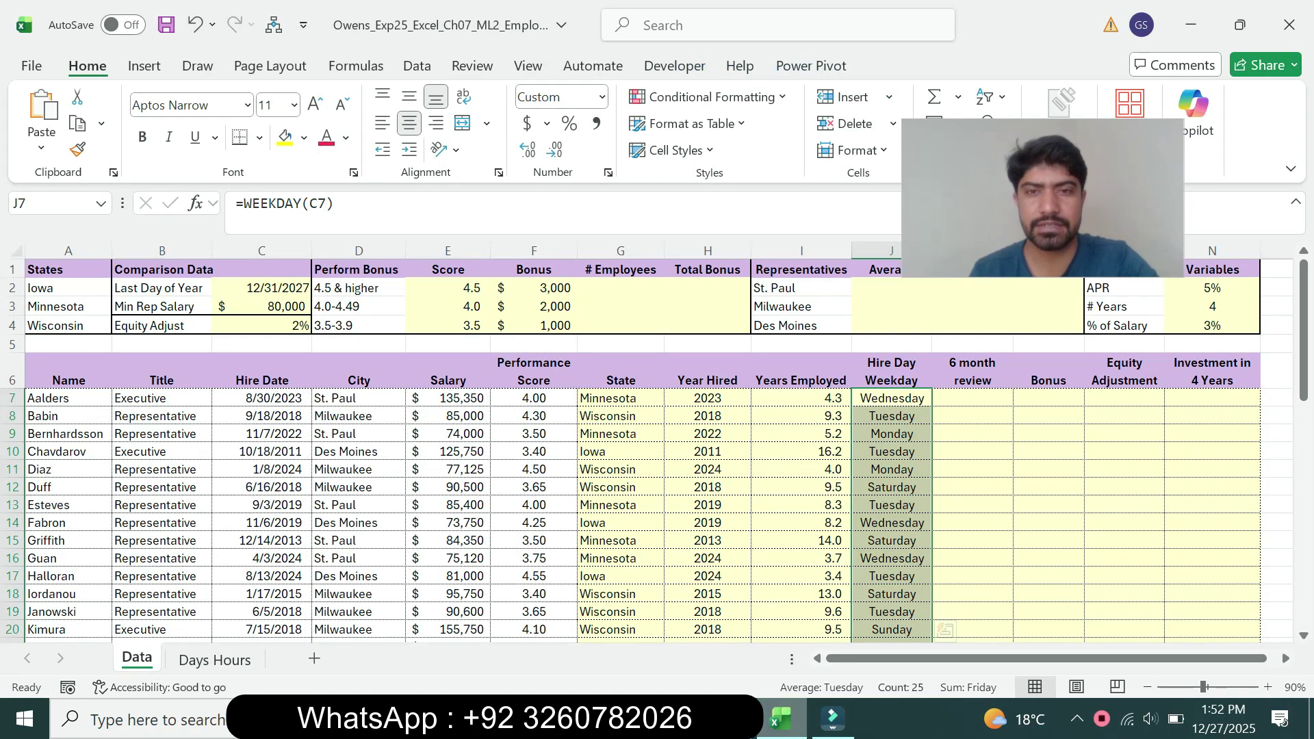
pyautogui.click(972, 398)
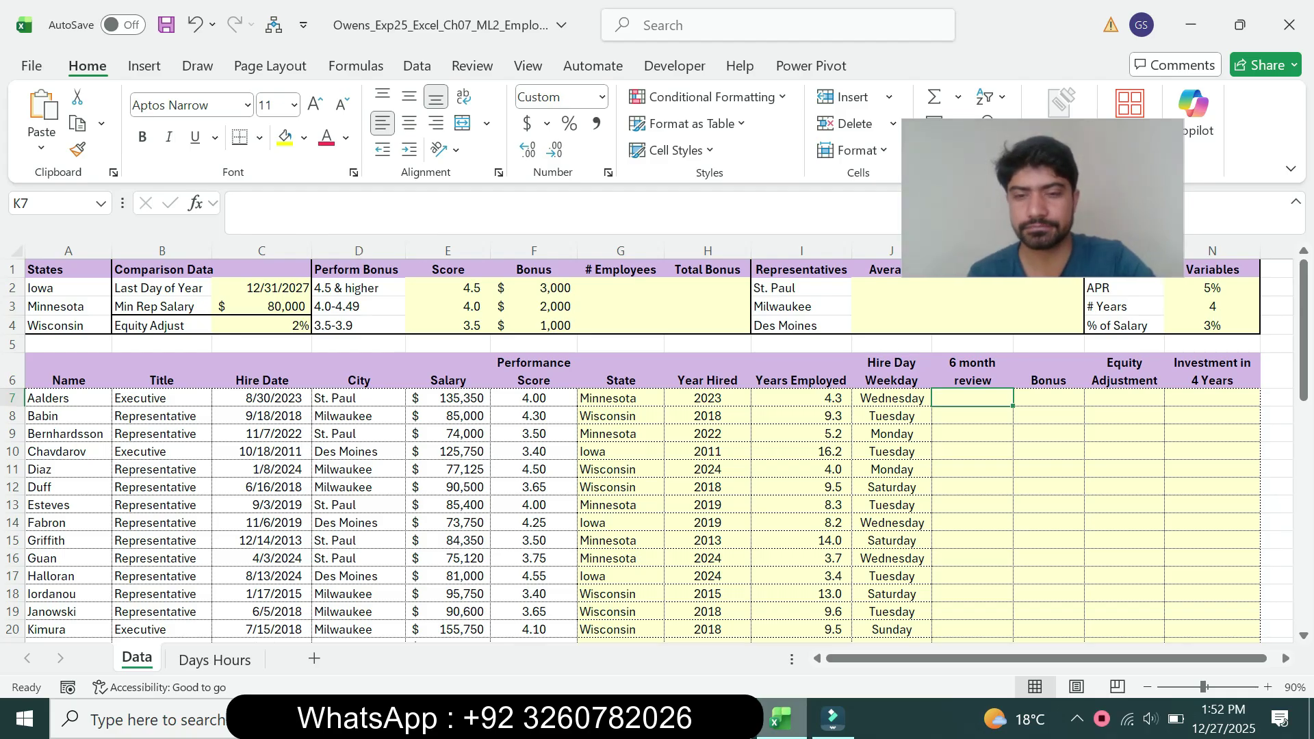
pyautogui.hotkey('alt', 'Tab')
pyautogui.moveTo(477, 442); pyautogui.dragTo(643, 421)
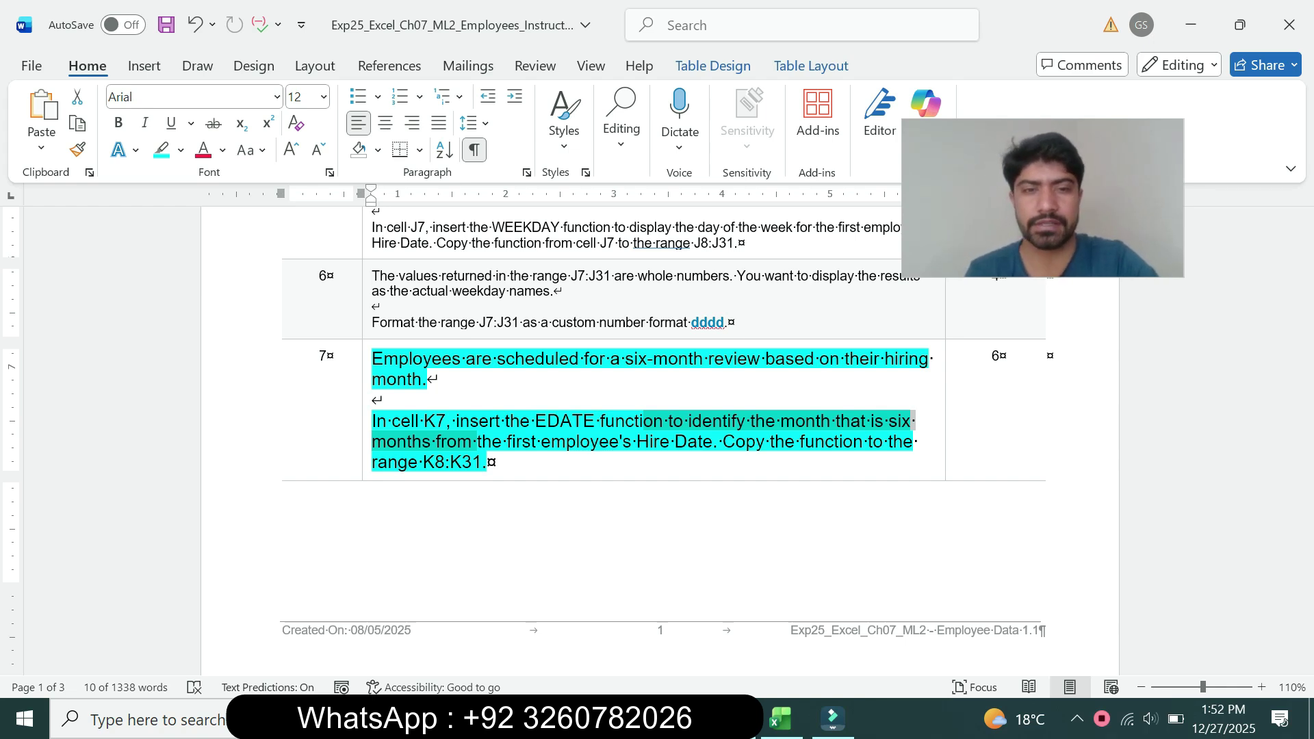
pyautogui.hotkey('alt', 'Tab')
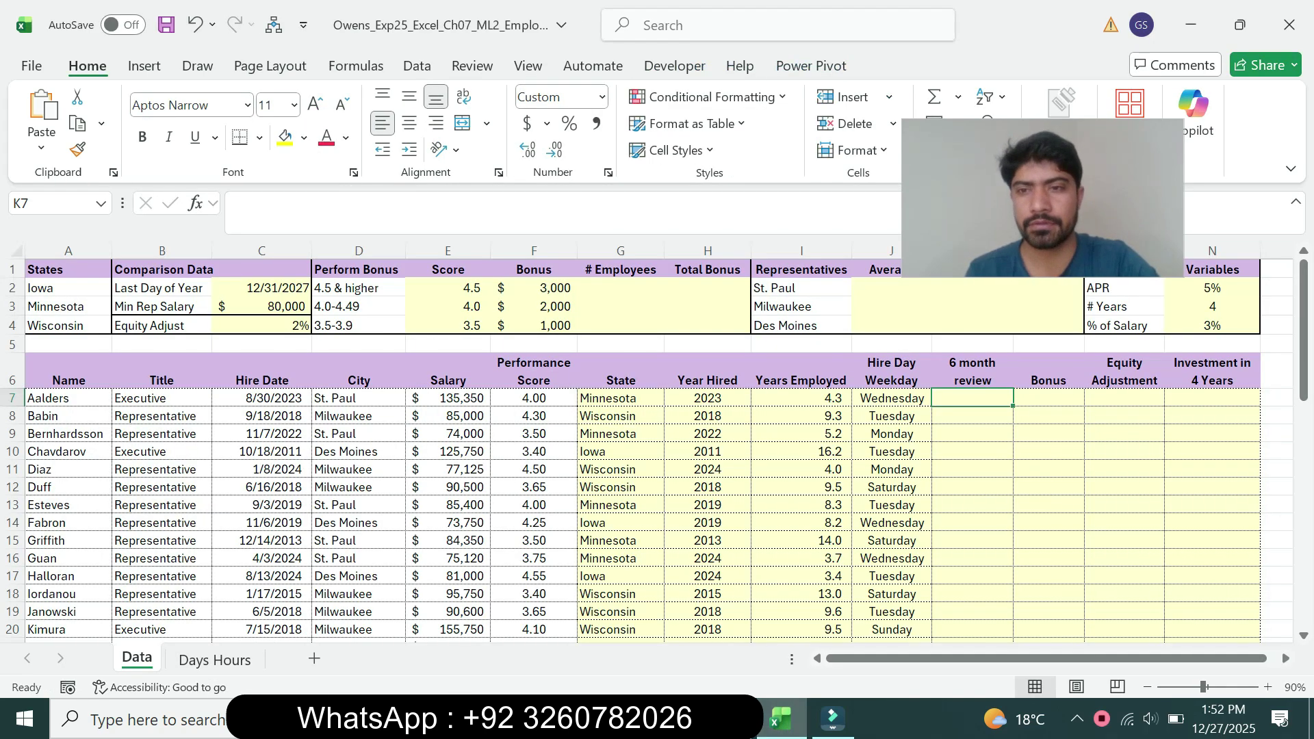
pyautogui.write('=')
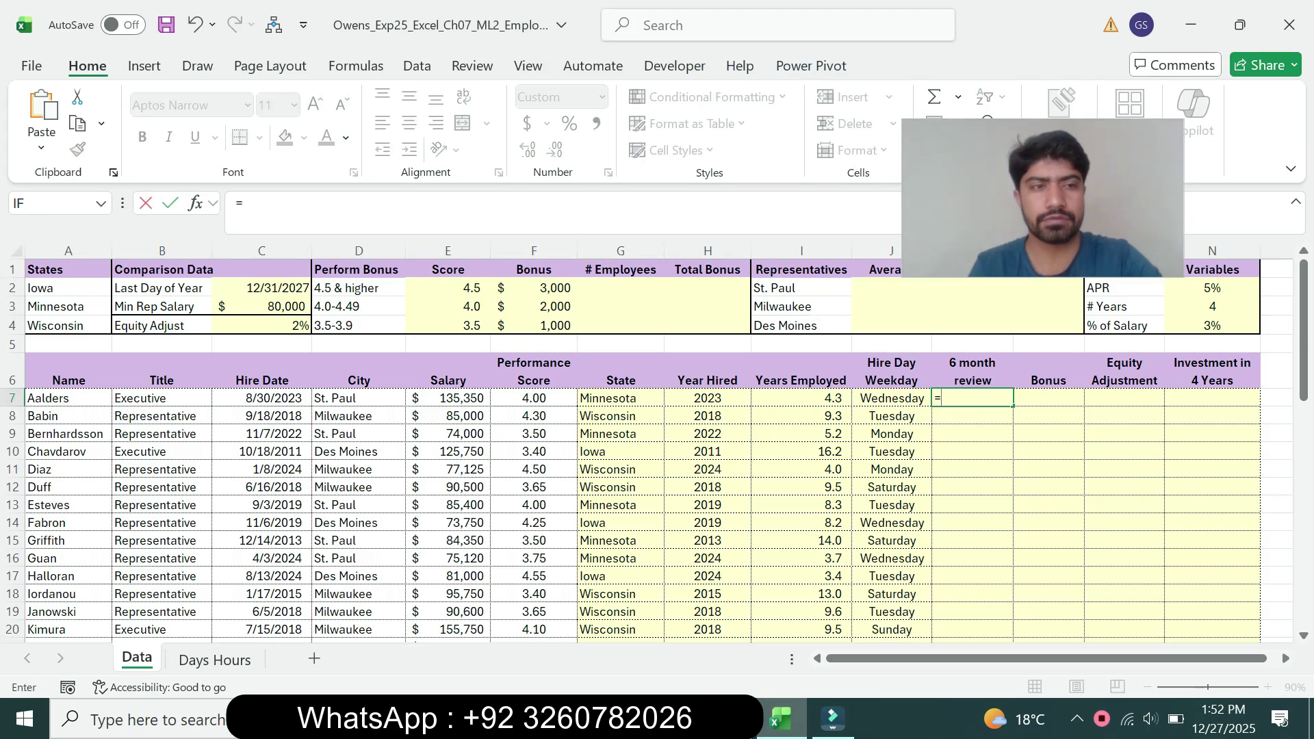
pyautogui.write('ed')
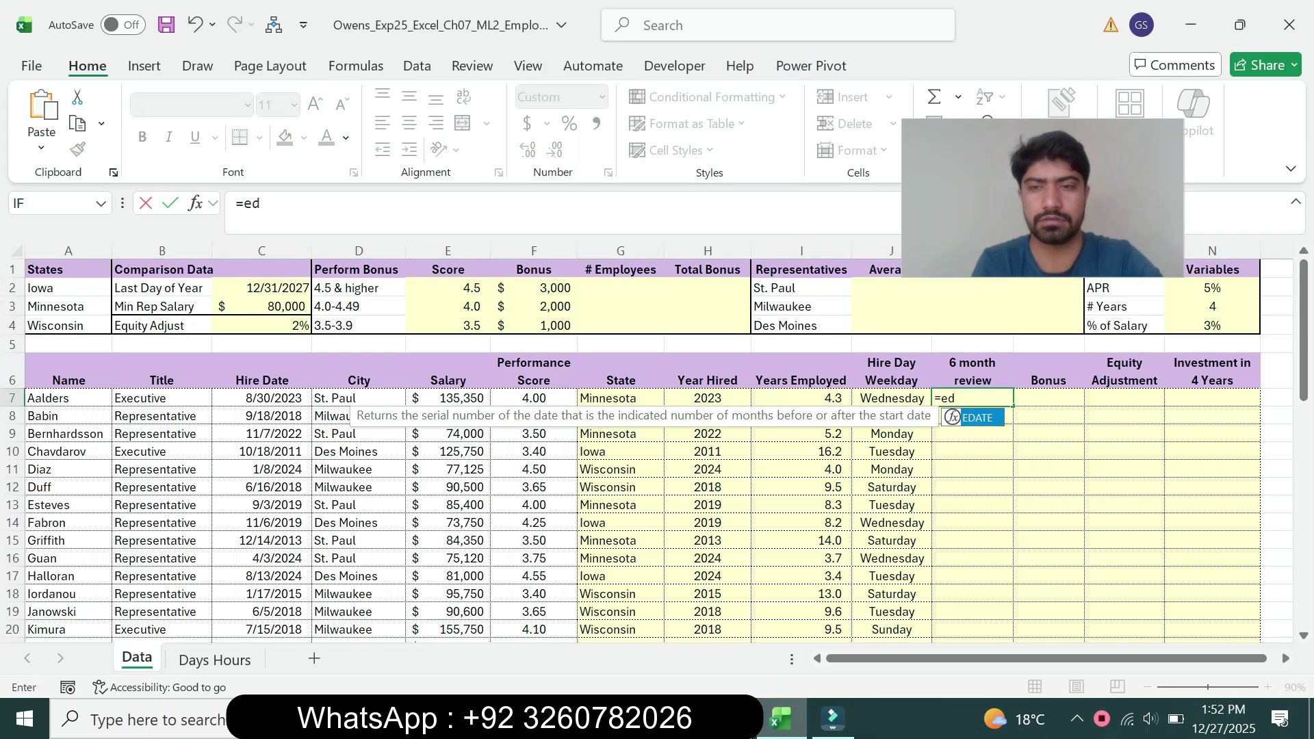
pyautogui.press('Tab')
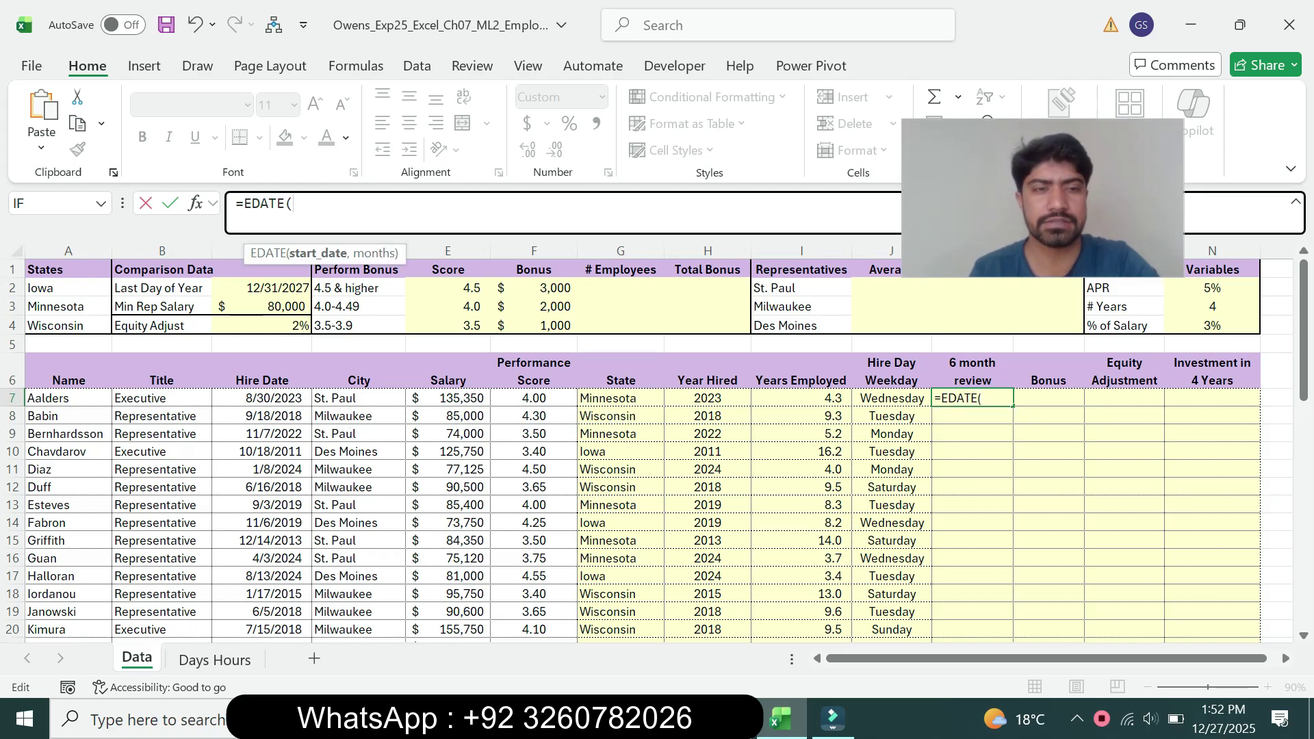
pyautogui.click(262, 399)
pyautogui.write(',')
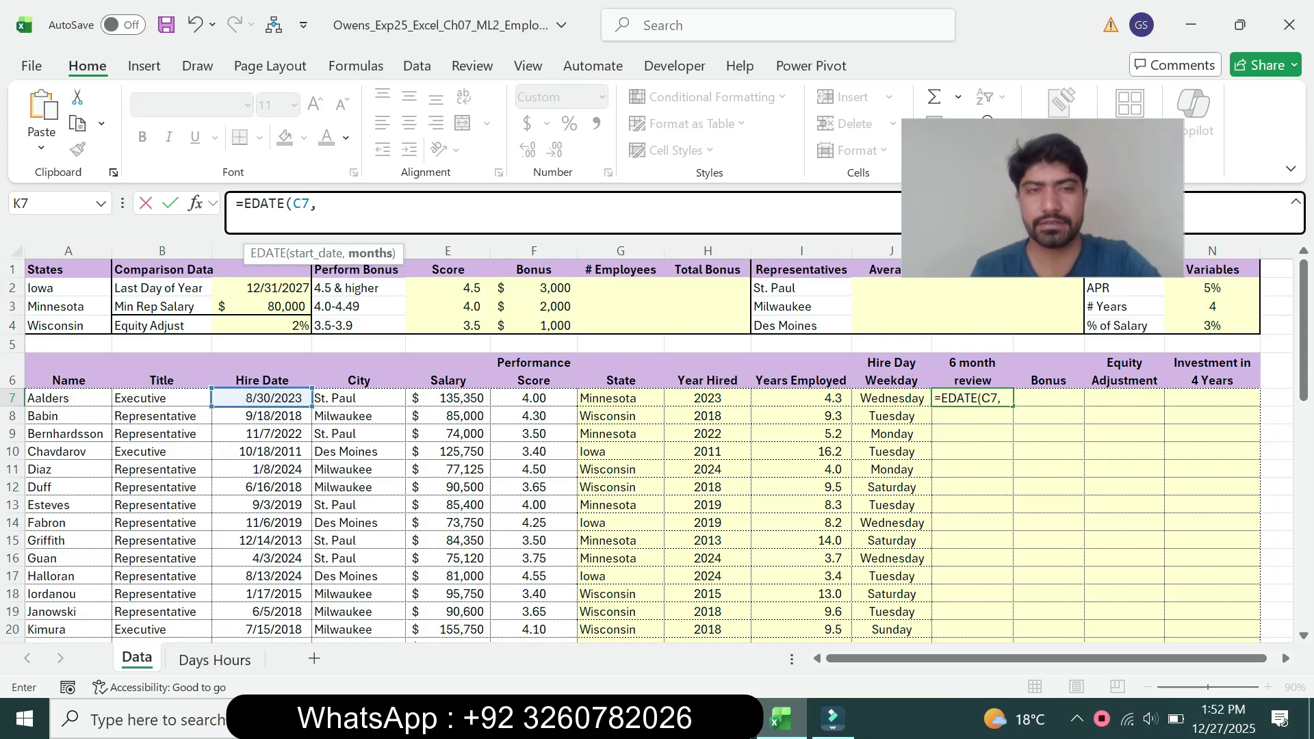
pyautogui.write('6)')
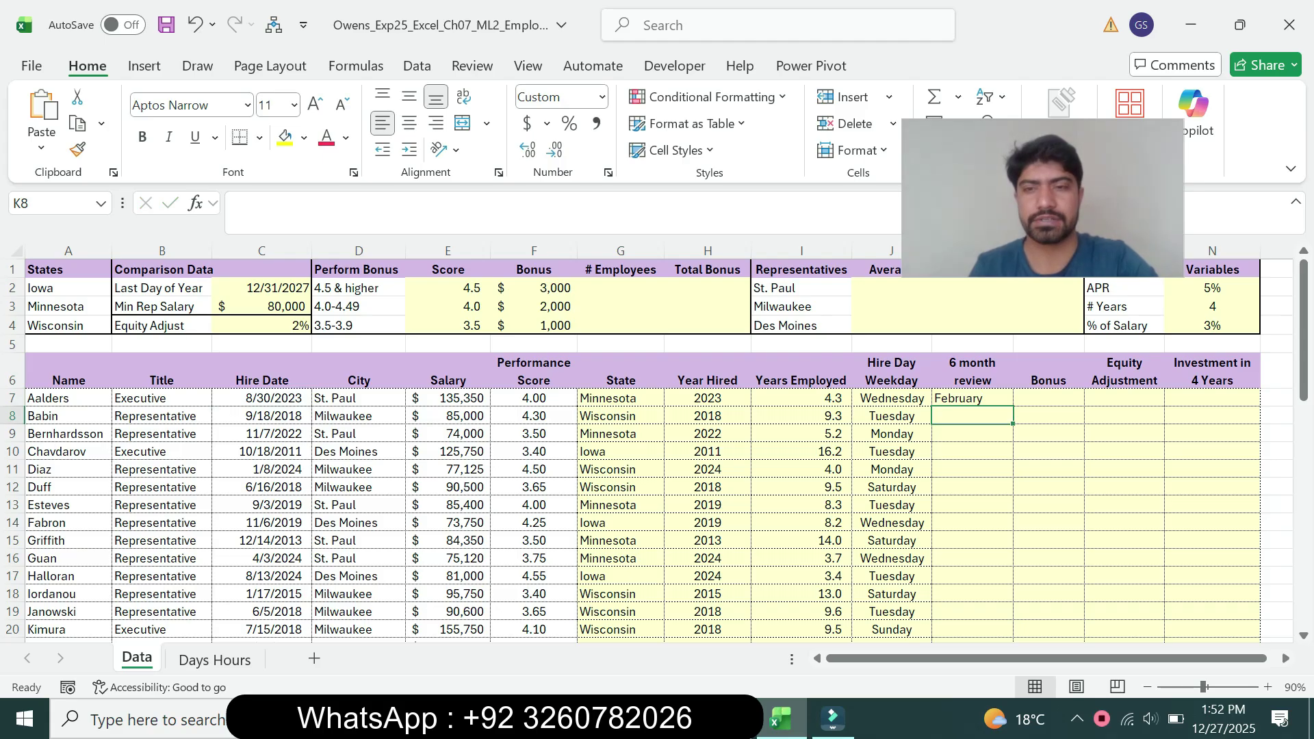
# Step: Check the copy range in step 7 in Word, and copy the EDATE formula from K7 to K8:K31 in Excel
pyautogui.click(972, 398)
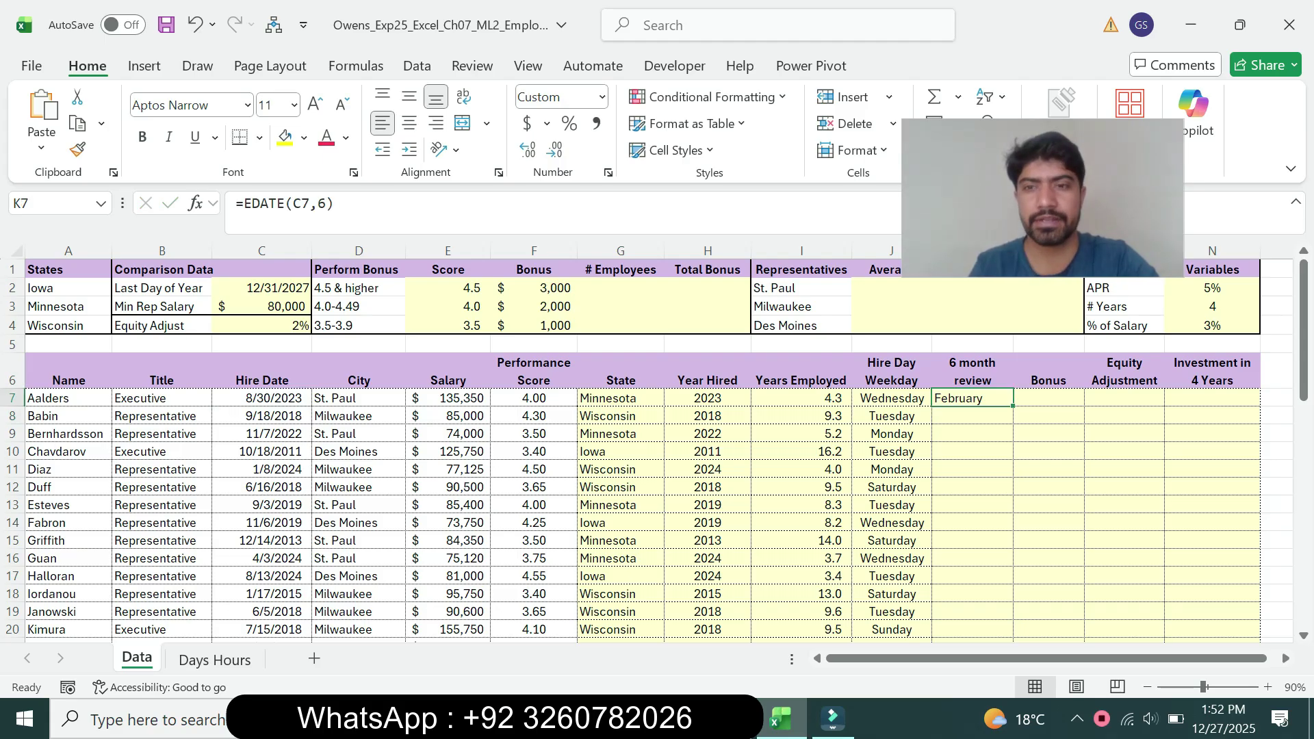
pyautogui.hotkey('alt', 'Tab')
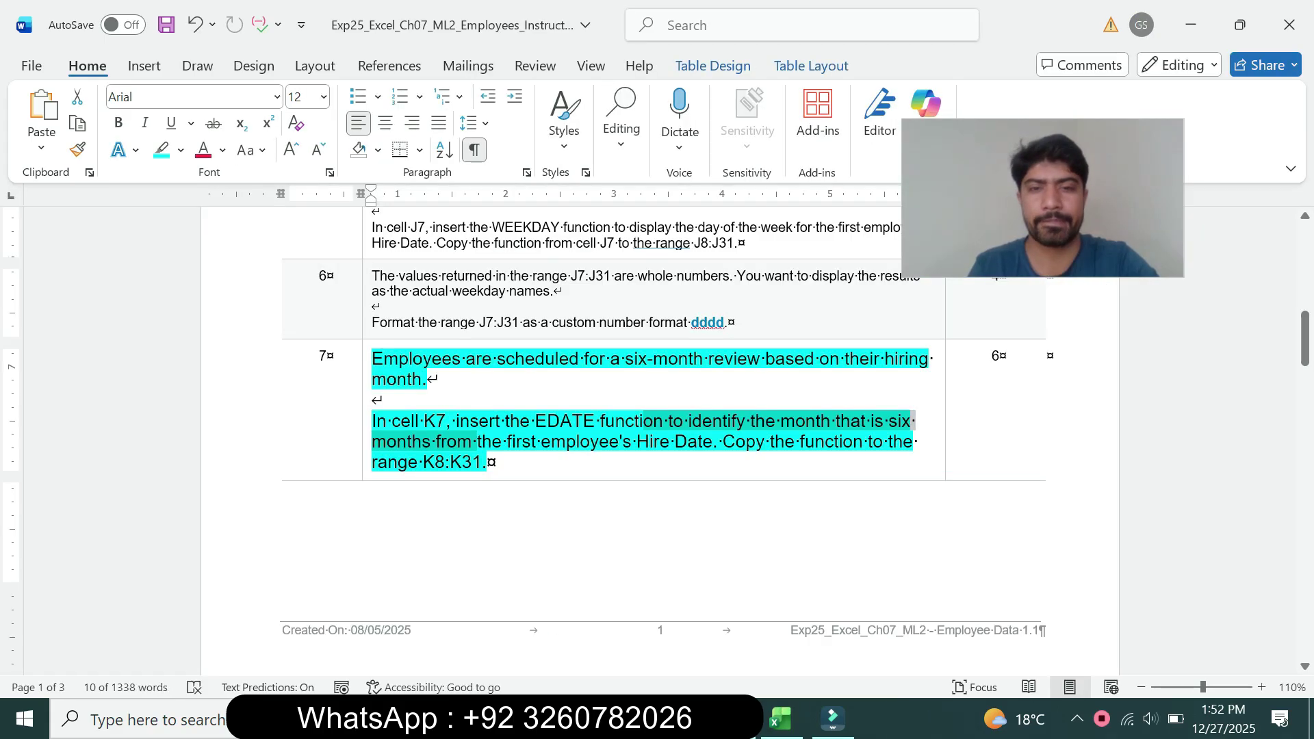
pyautogui.moveTo(487, 462); pyautogui.dragTo(722, 442)
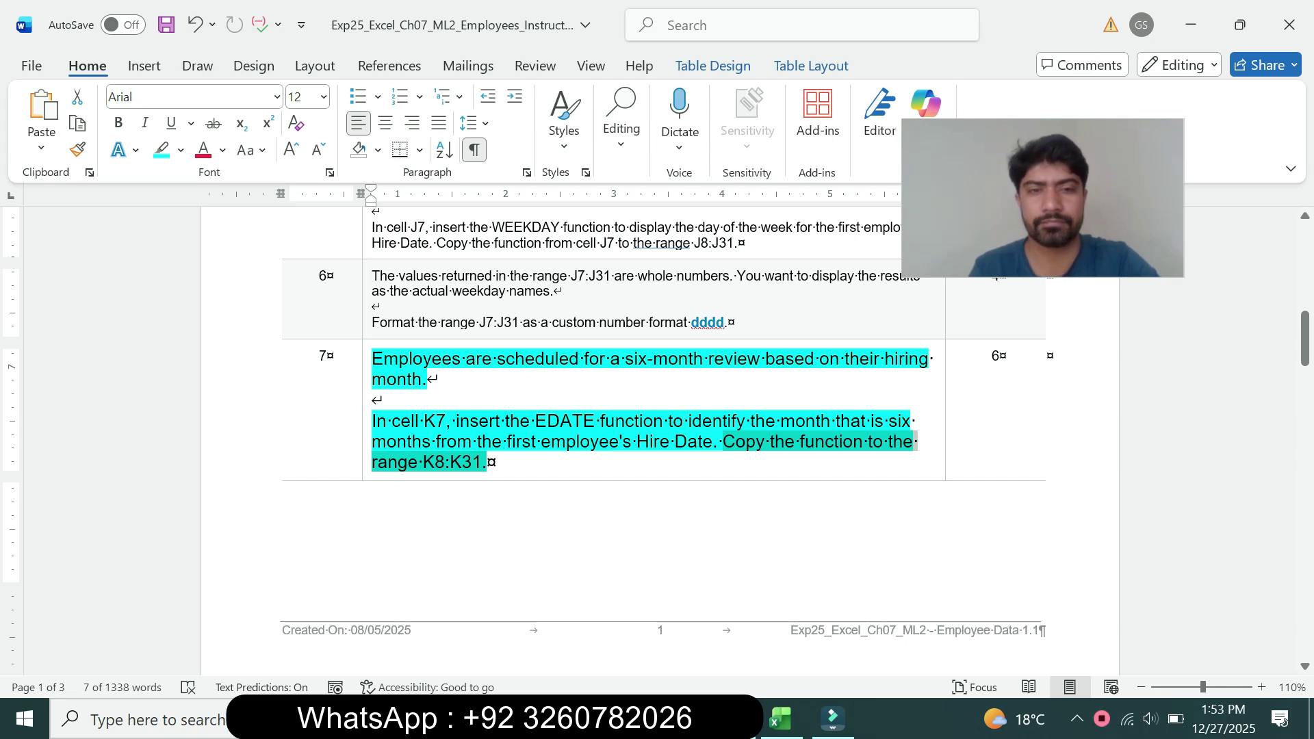
pyautogui.click(781, 718)
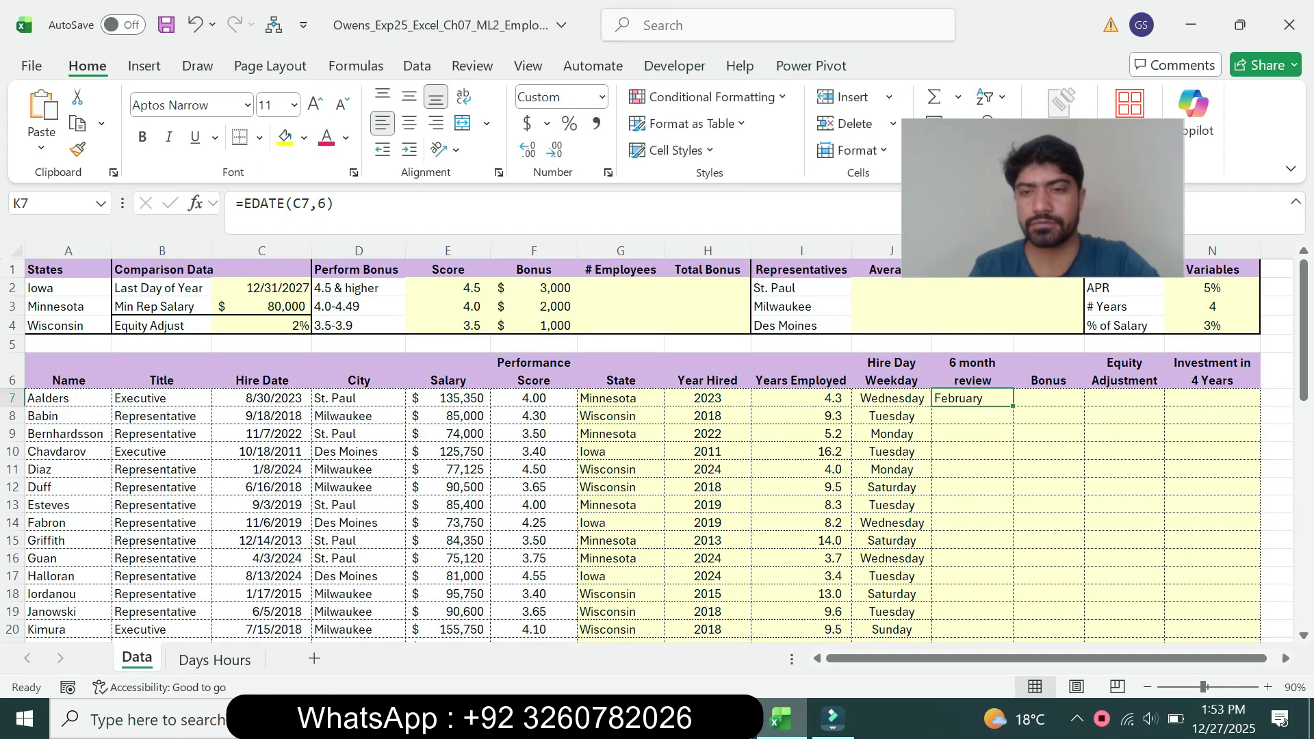
pyautogui.moveTo(1013, 407); pyautogui.dragTo(1011, 614)
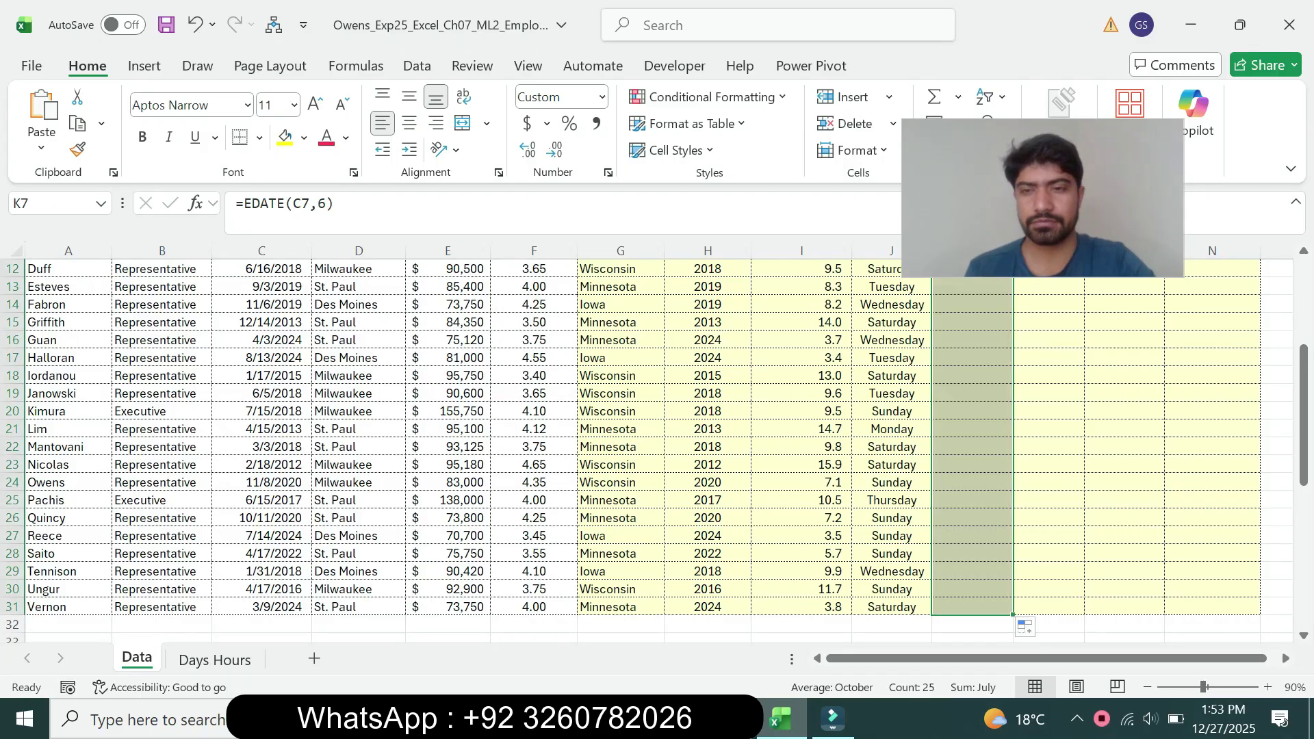
pyautogui.moveTo(1303, 438); pyautogui.dragTo(1304, 353)
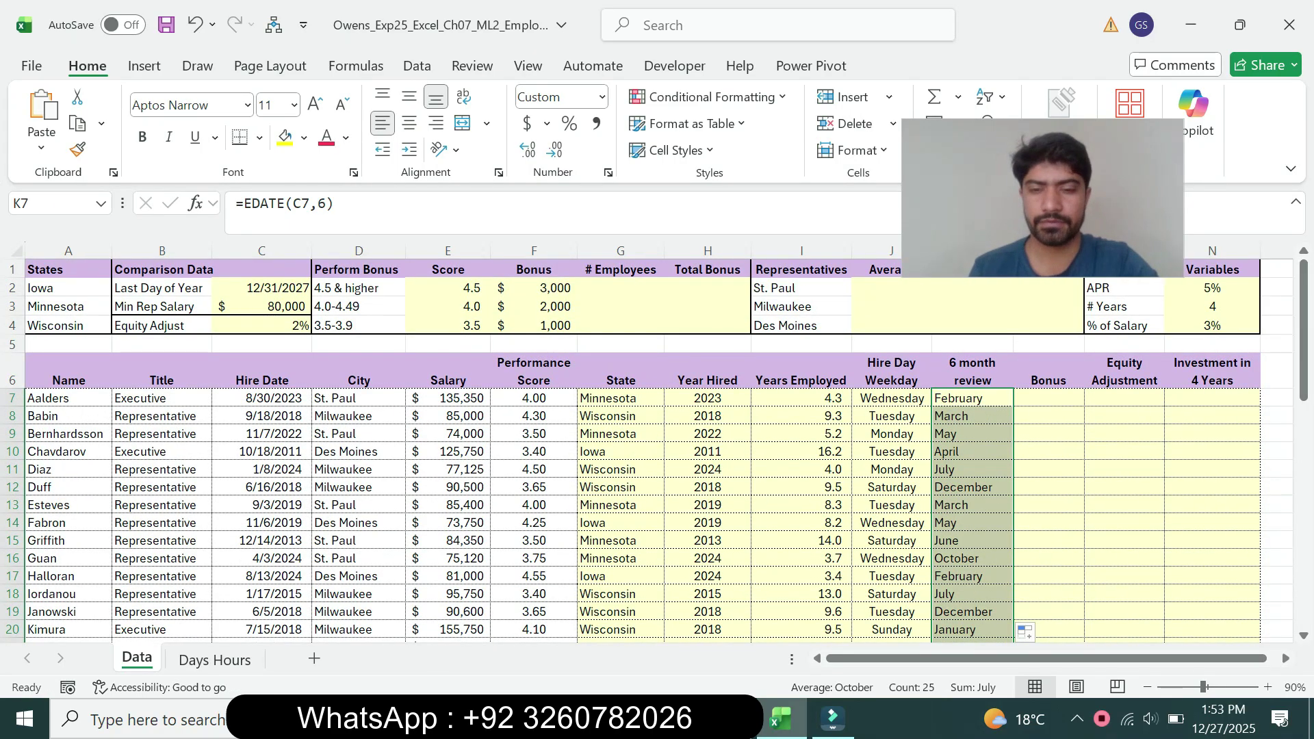
# Step: Return to Word, reset the step 7 instruction text to 9 pt and remove its highlight color
pyautogui.hotkey('alt', 'Tab')
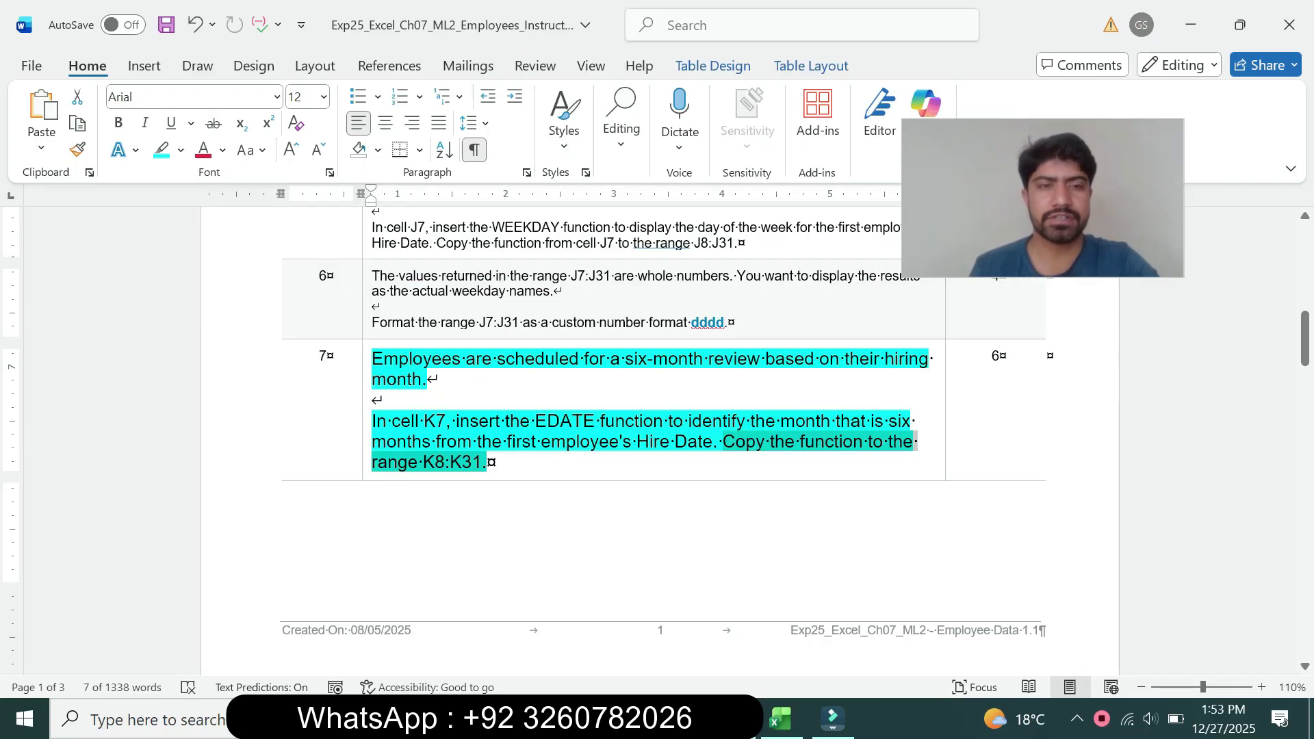
pyautogui.click(367, 457)
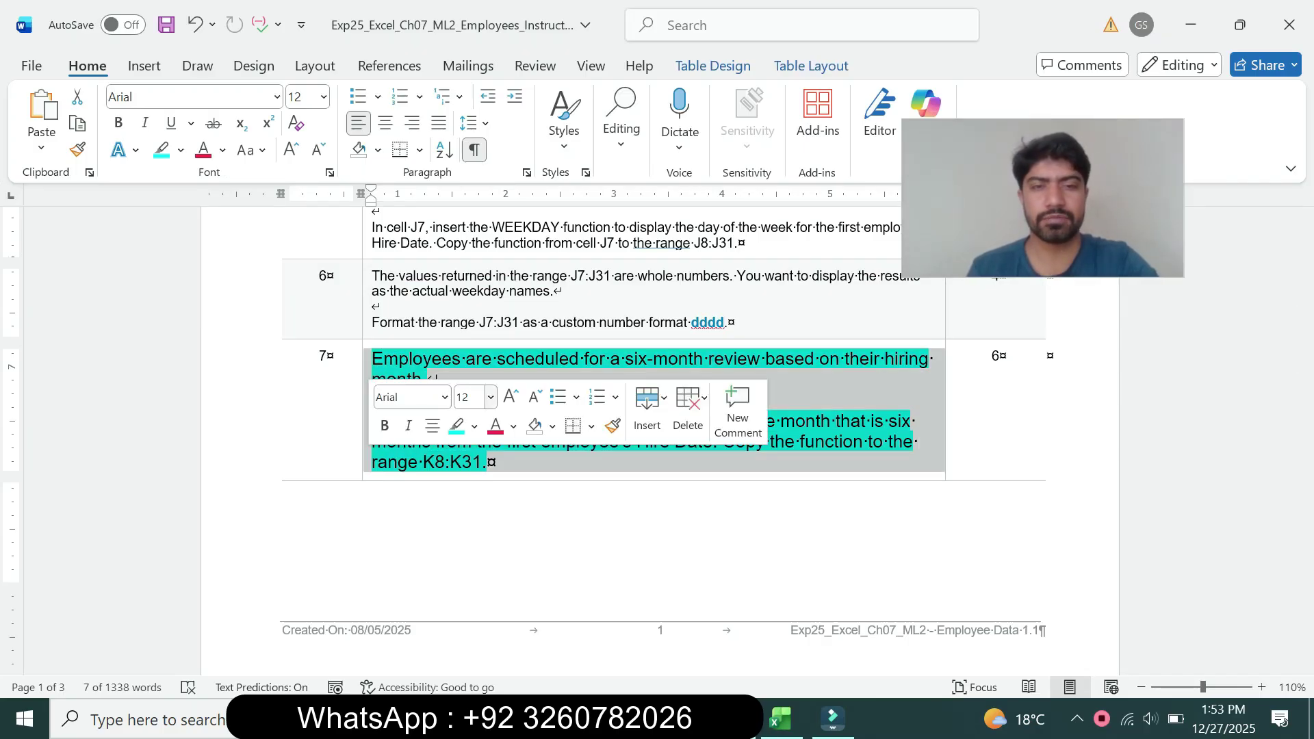
pyautogui.click(490, 396)
pyautogui.click(475, 37)
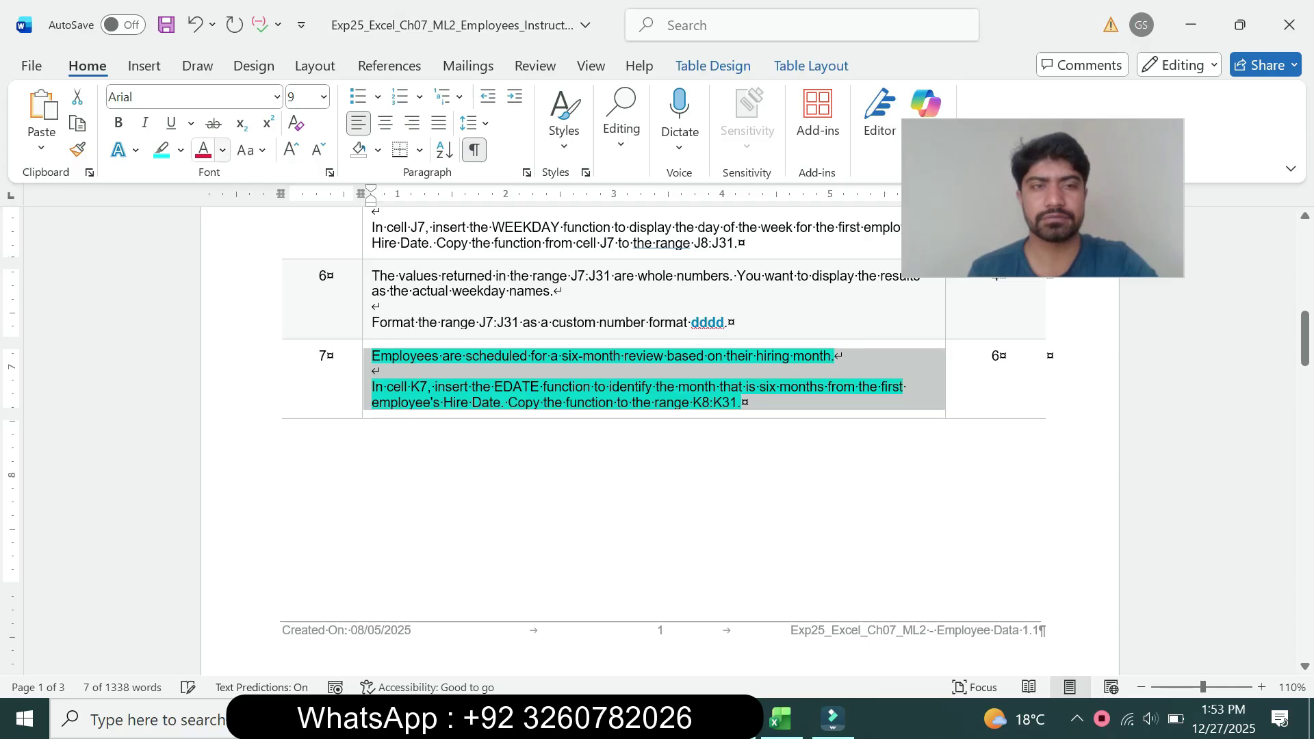
pyautogui.click(180, 150)
pyautogui.click(205, 310)
pyautogui.click(738, 409)
# Step: Enlarge the step 8 instruction text to 14 pt and highlight it in turquoise
pyautogui.moveTo(1304, 338); pyautogui.dragTo(1304, 405)
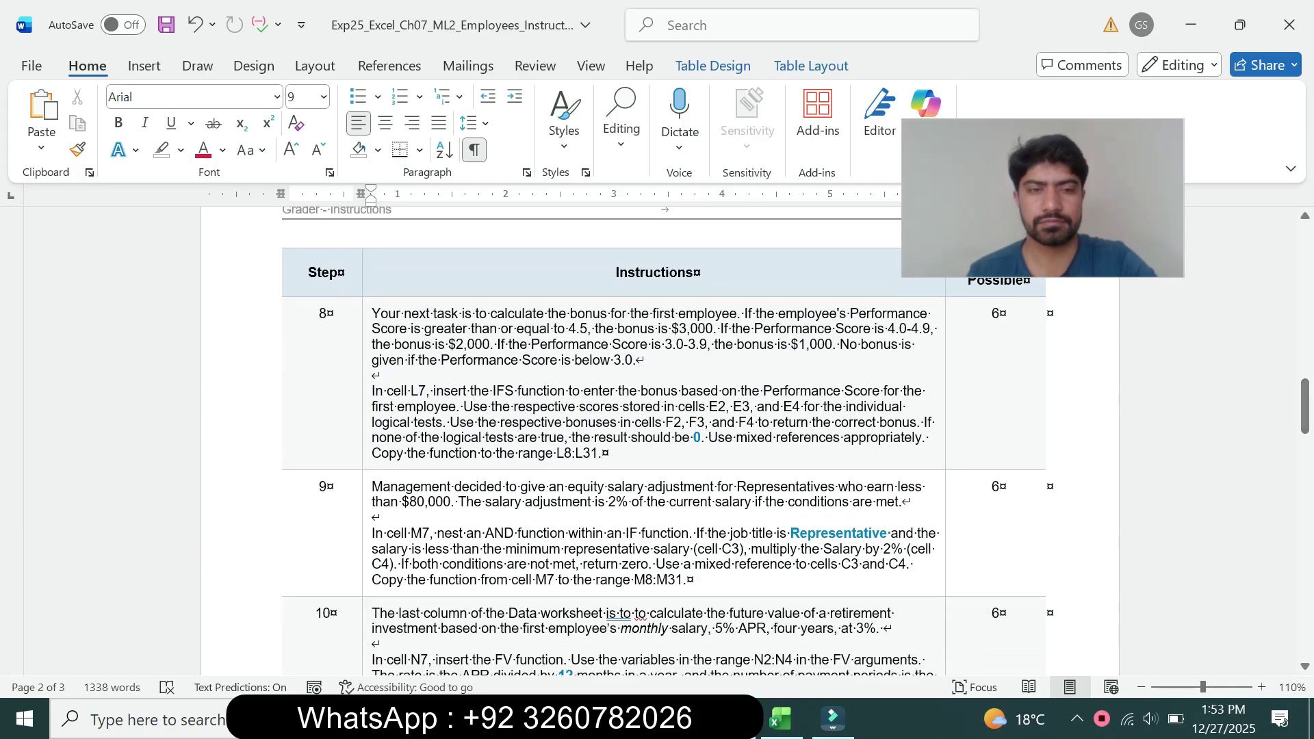
pyautogui.click(366, 455)
pyautogui.click(488, 398)
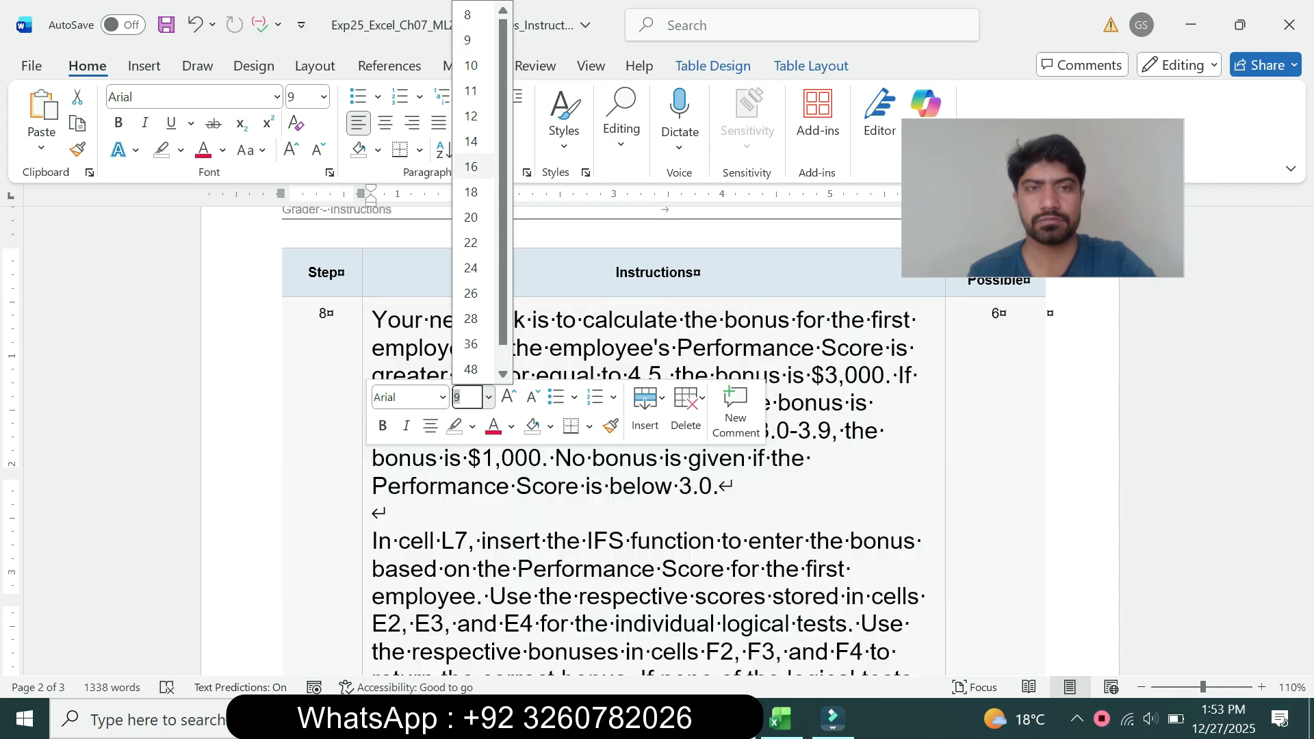
pyautogui.click(471, 141)
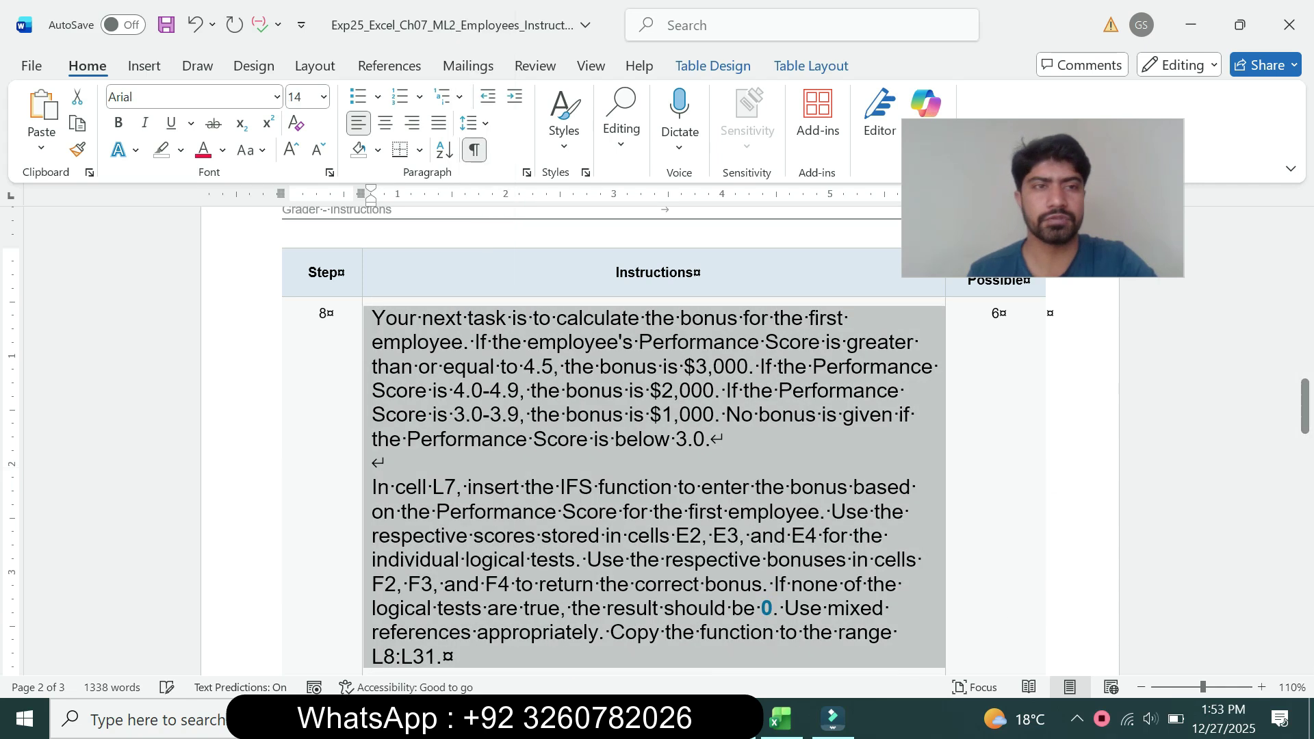
pyautogui.click(180, 150)
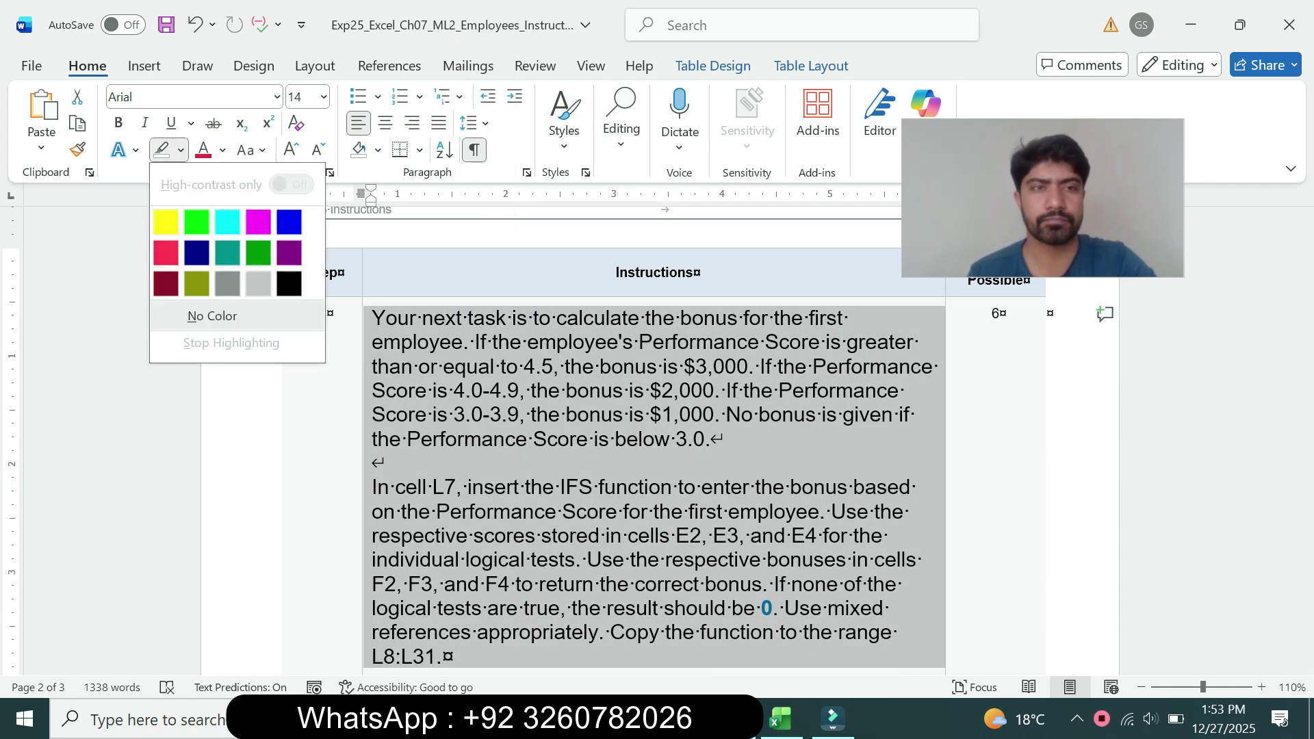
pyautogui.click(228, 222)
pyautogui.moveTo(1305, 407); pyautogui.dragTo(1305, 410)
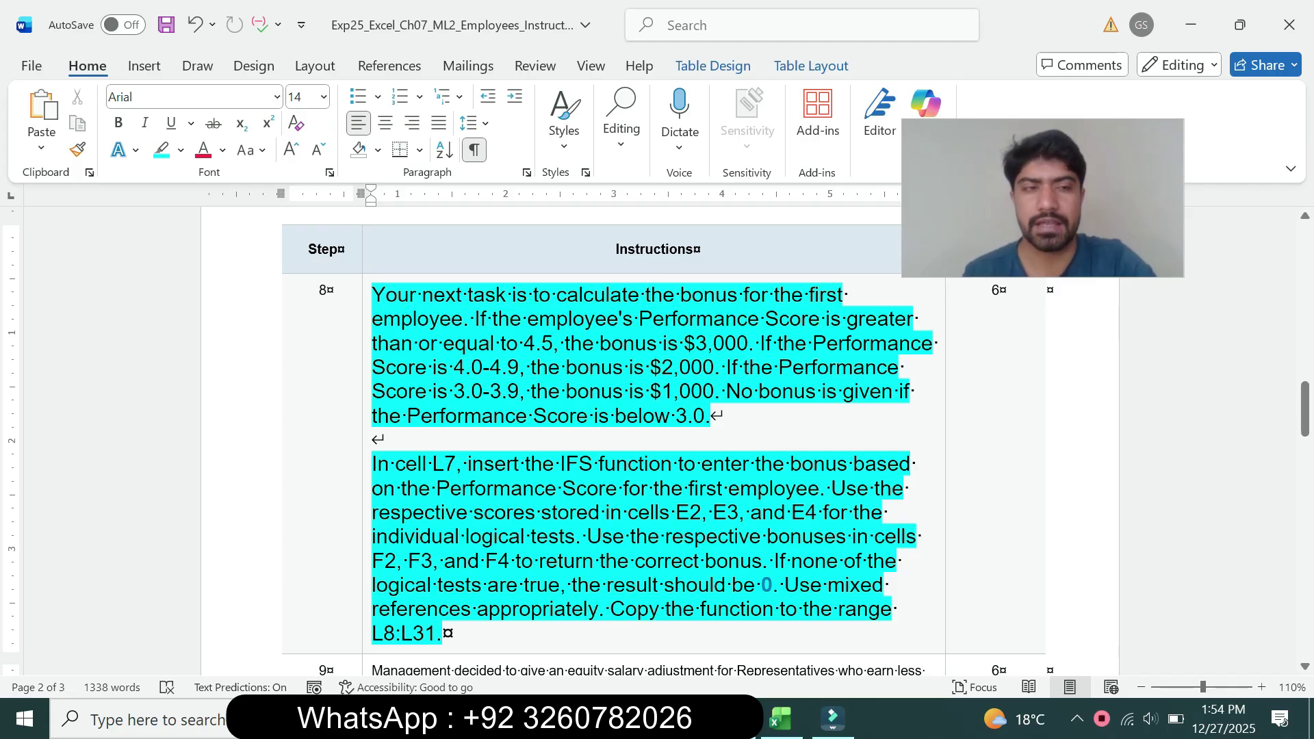
# Step: Following step 8 in Word, switch to Excel and start an IFS function in cell L7 of the Data worksheet
pyautogui.moveTo(388, 464); pyautogui.dragTo(524, 463)
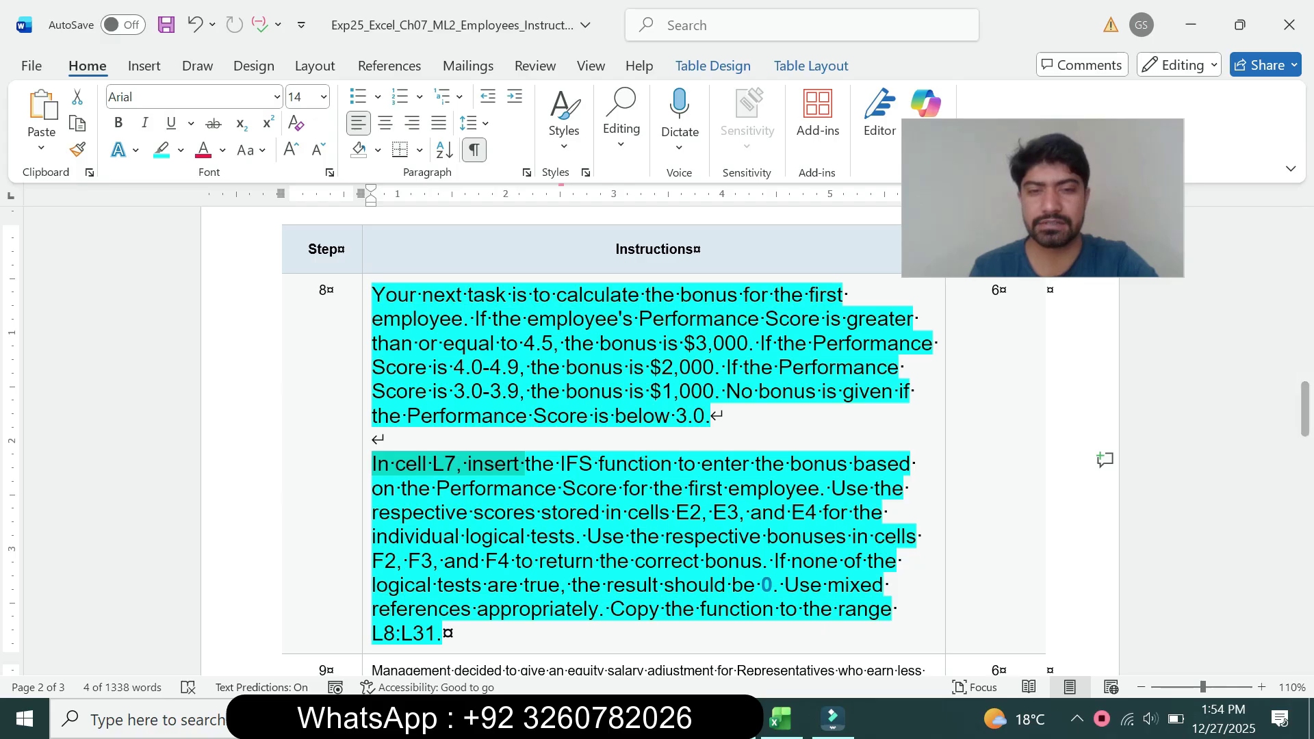
pyautogui.click(780, 719)
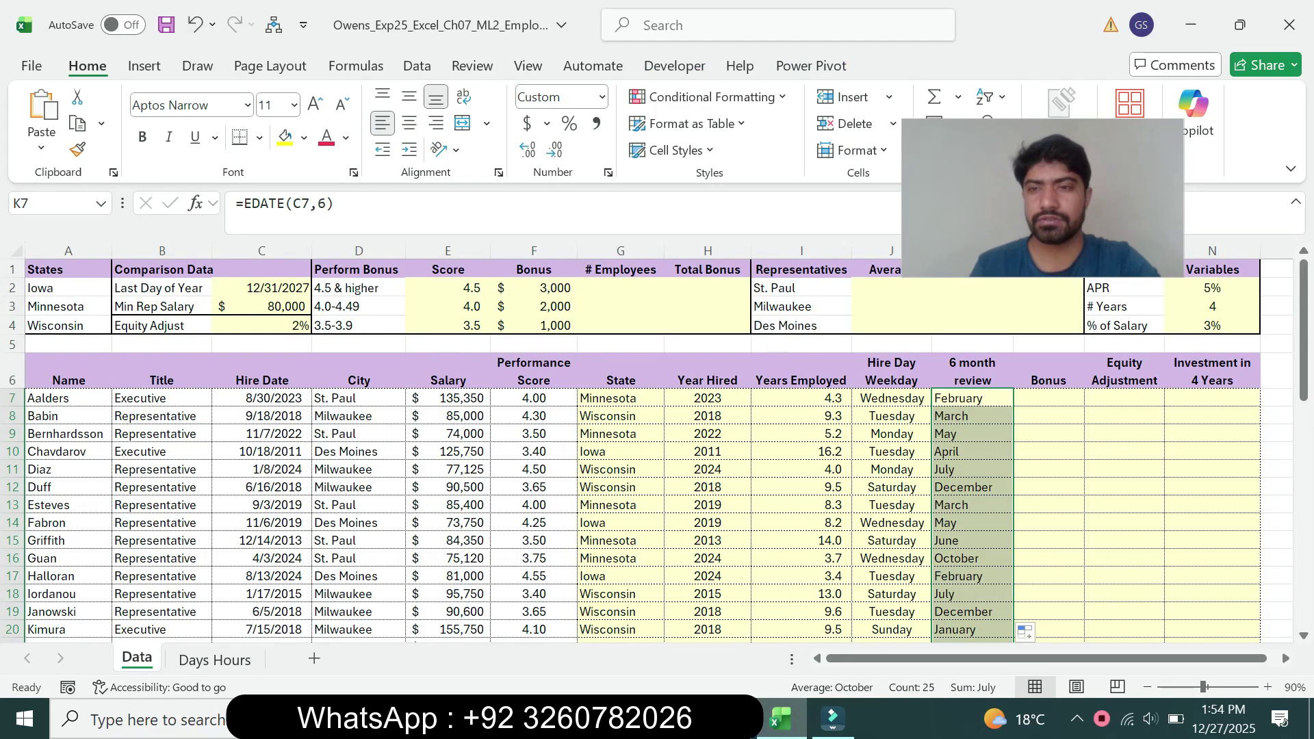
pyautogui.click(1048, 398)
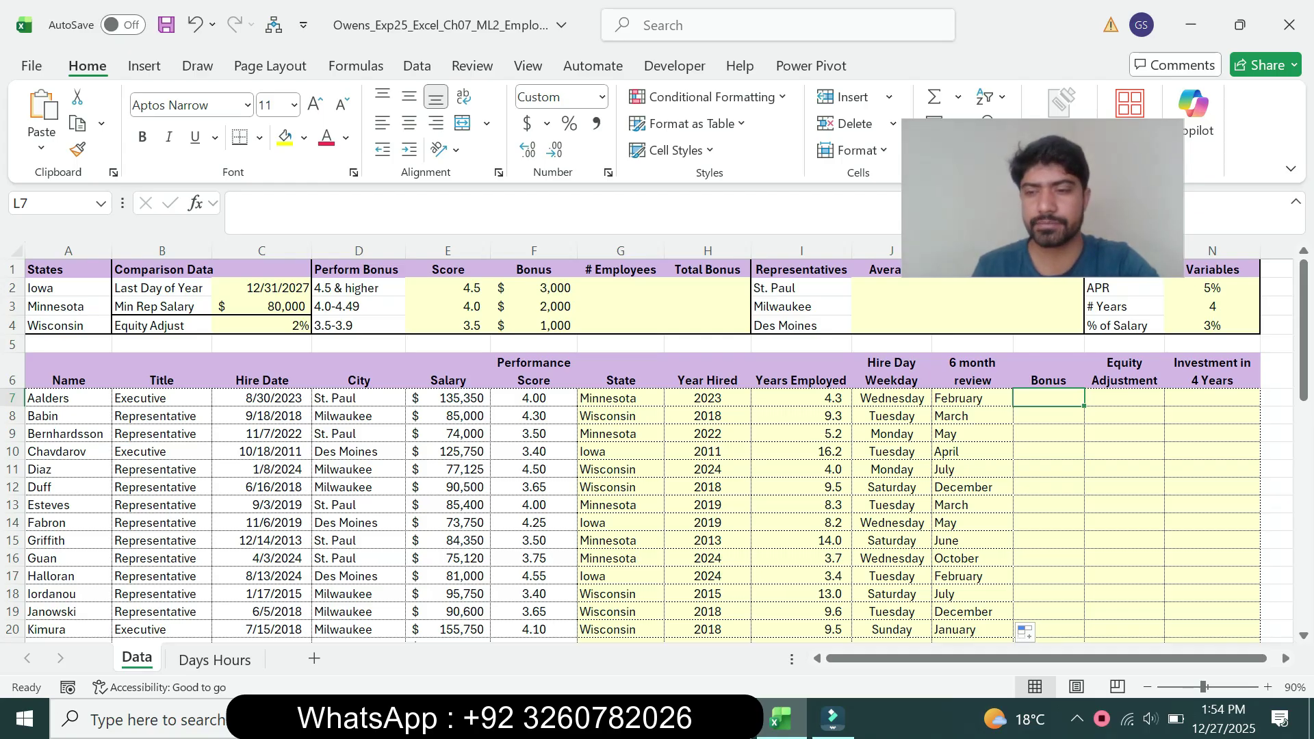
pyautogui.write('=')
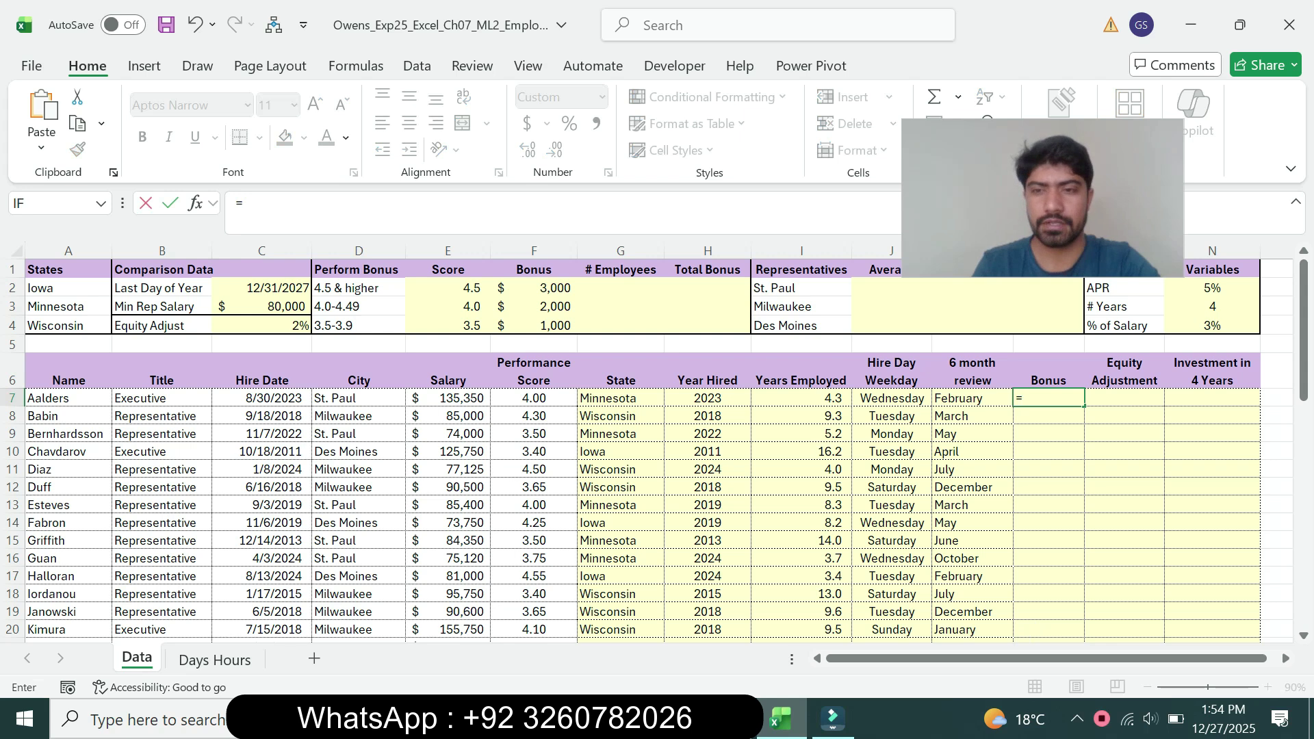
pyautogui.write('ifs')
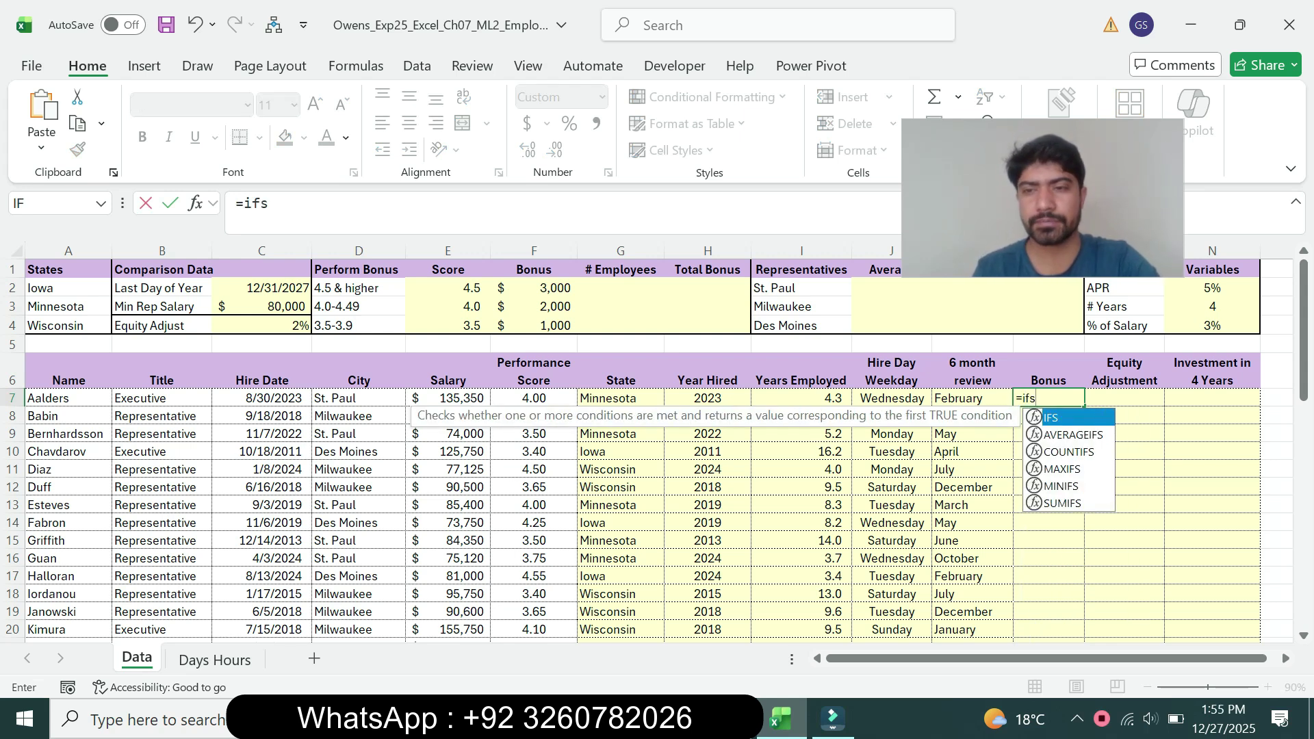
pyautogui.press('Tab')
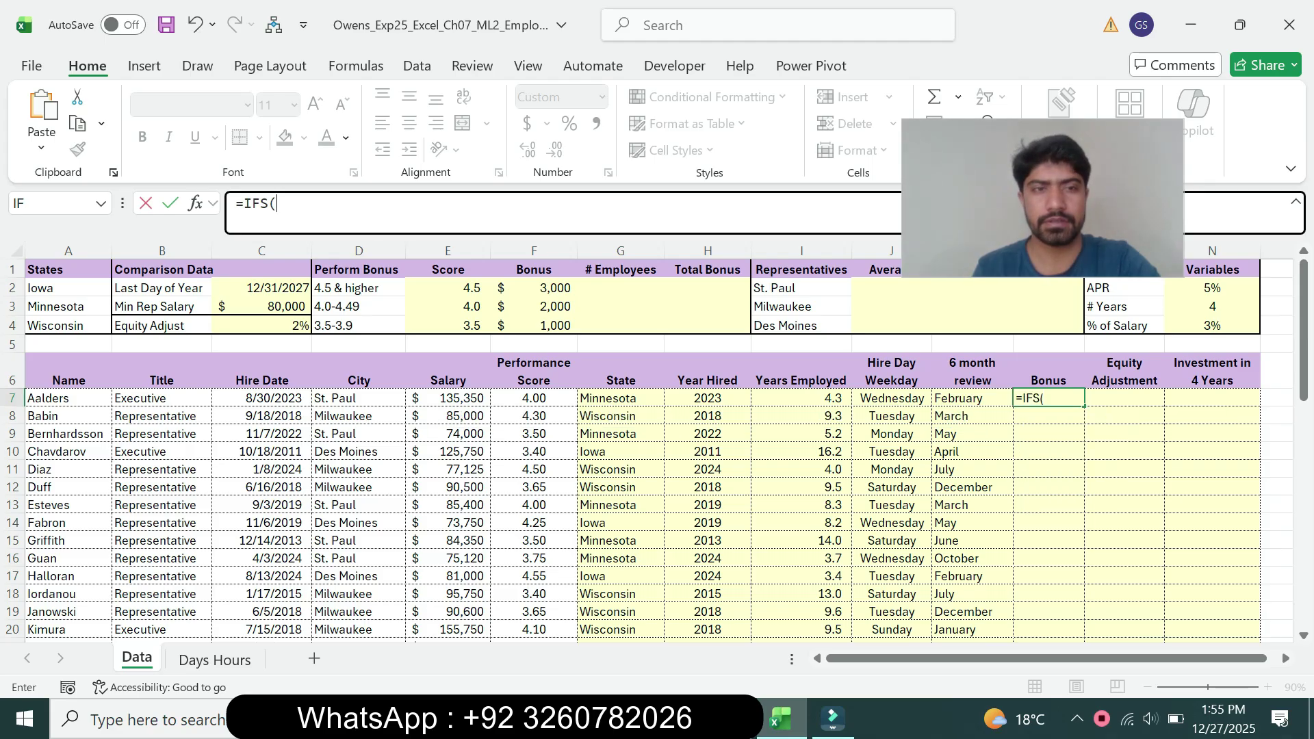
# Step: Recheck step 8 in Word, and in Excel give L7's IFS formula the first test F7>=$E$2 with the result $F$2
pyautogui.hotkey('alt', 'Tab')
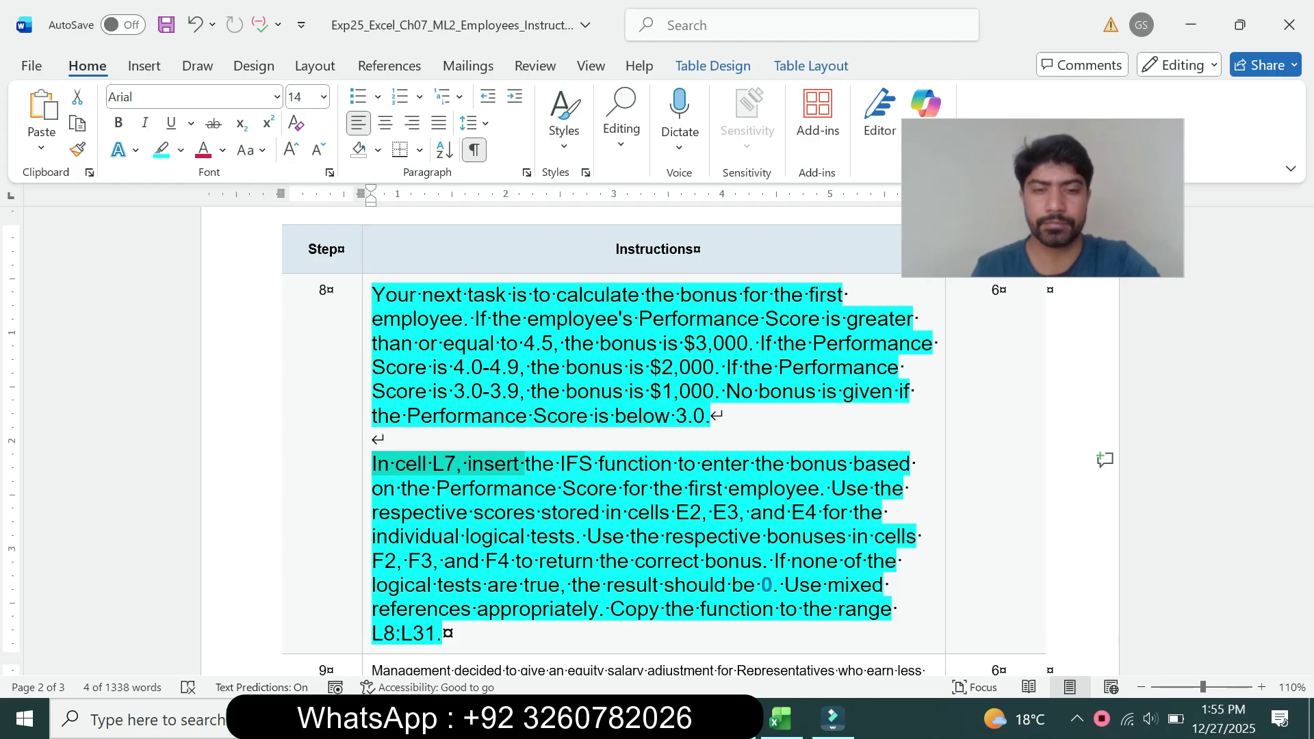
pyautogui.click(778, 719)
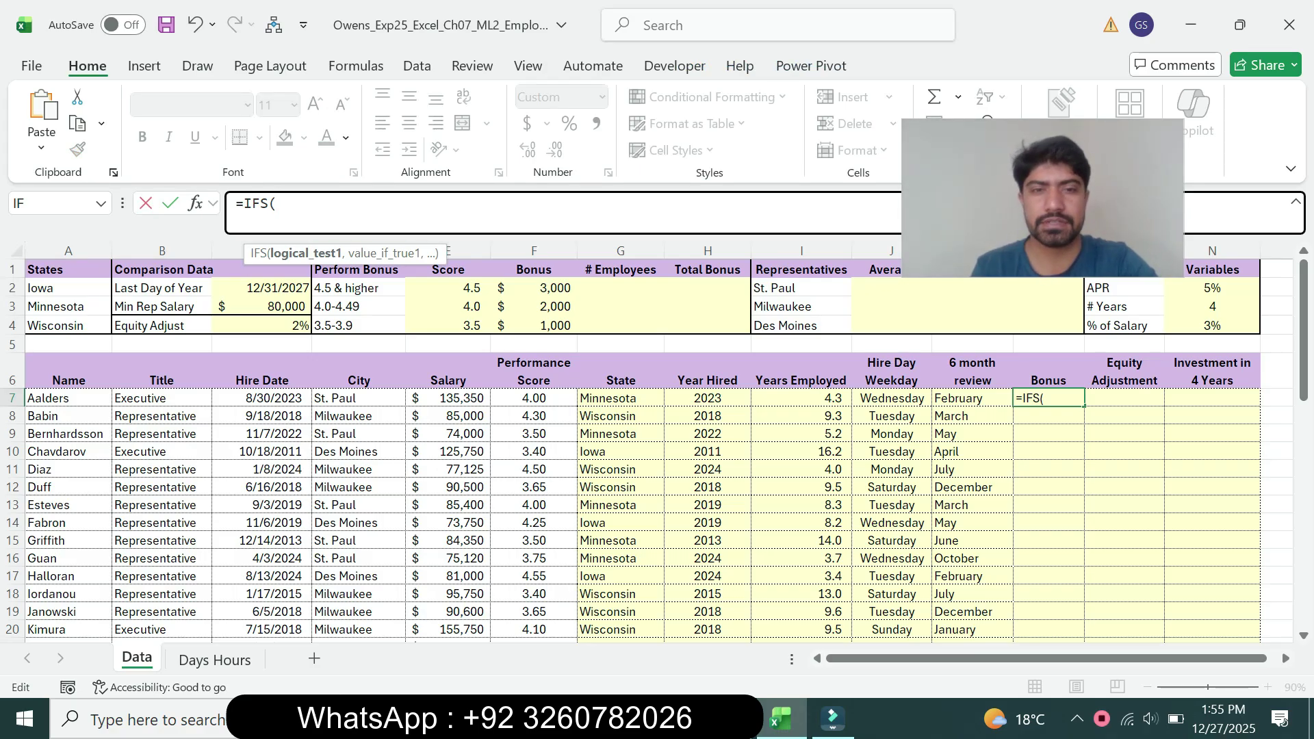
pyautogui.click(534, 398)
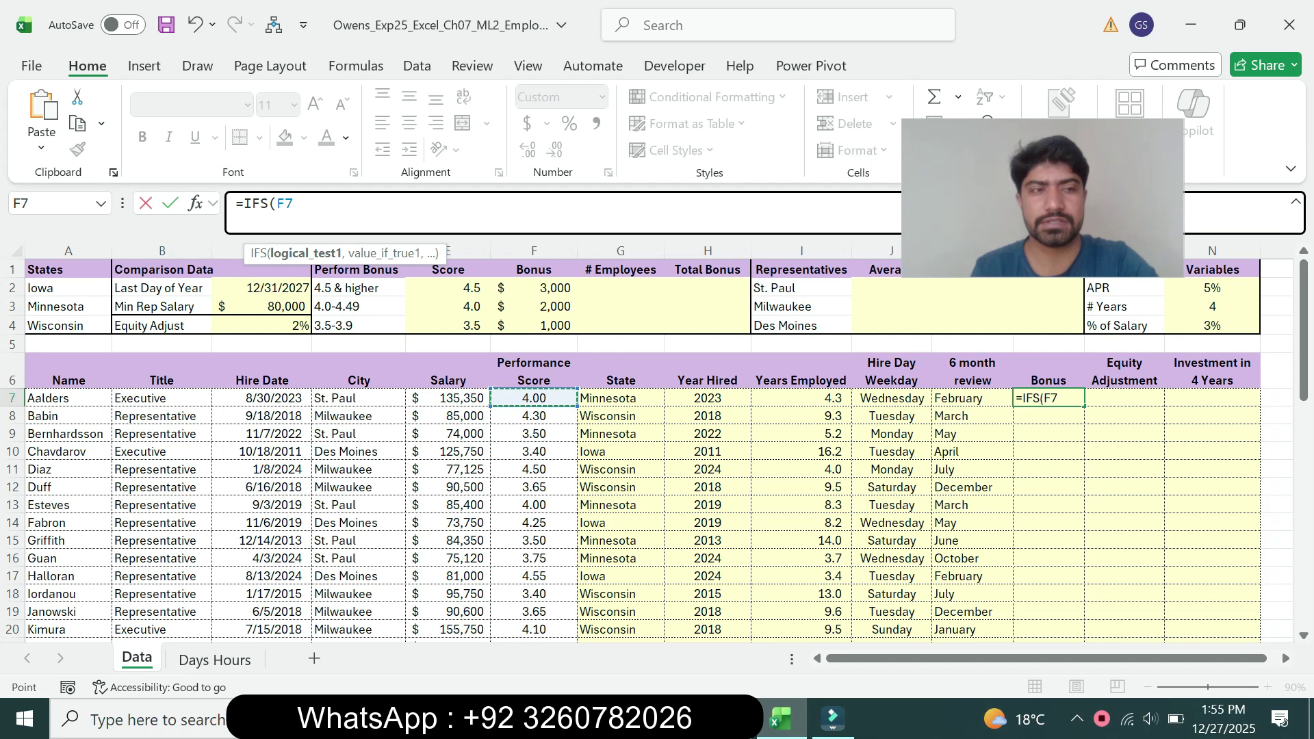
pyautogui.write('>')
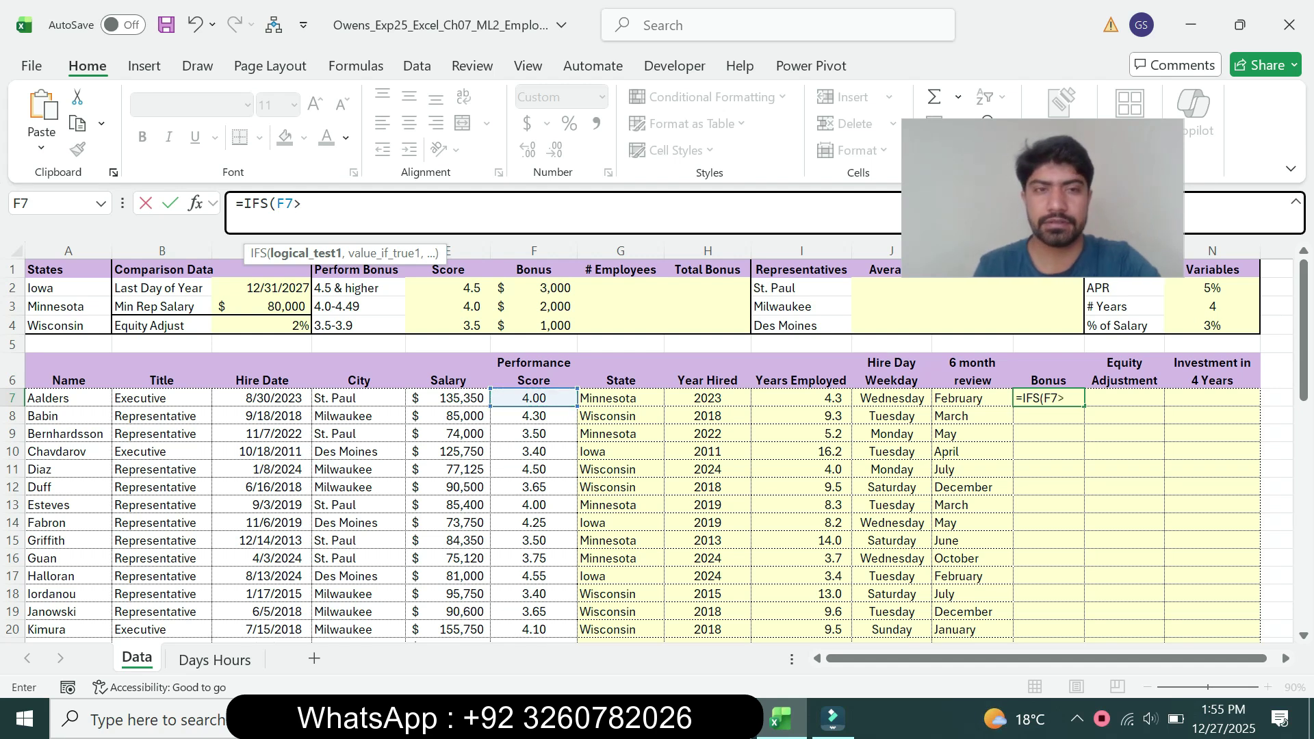
pyautogui.write('=')
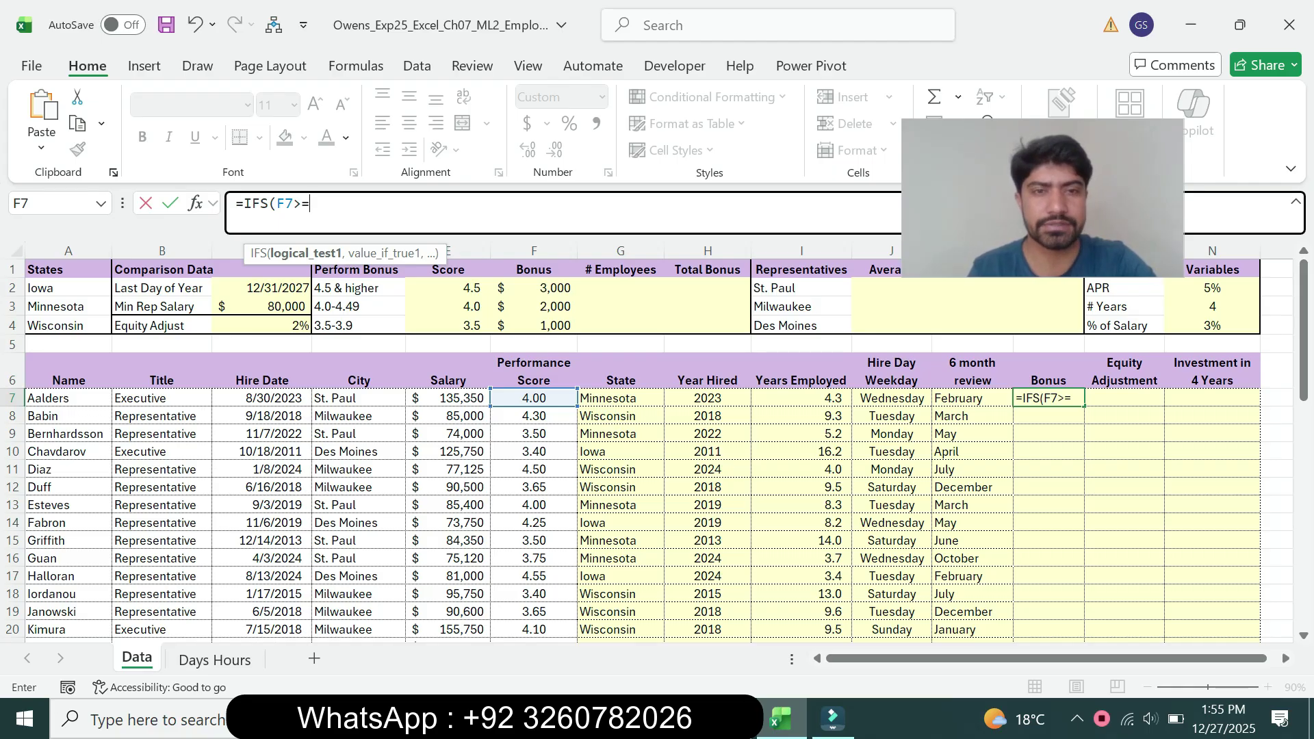
pyautogui.click(448, 288)
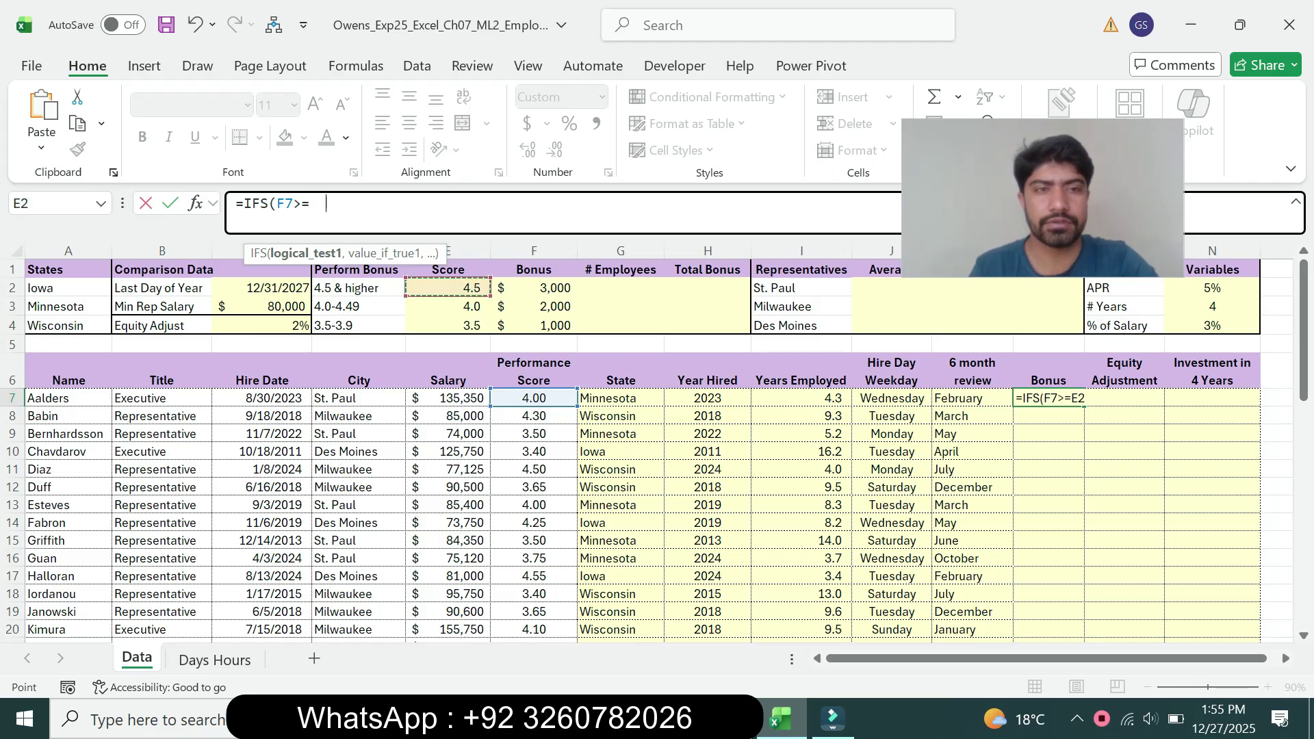
pyautogui.press('F4')
pyautogui.write(',')
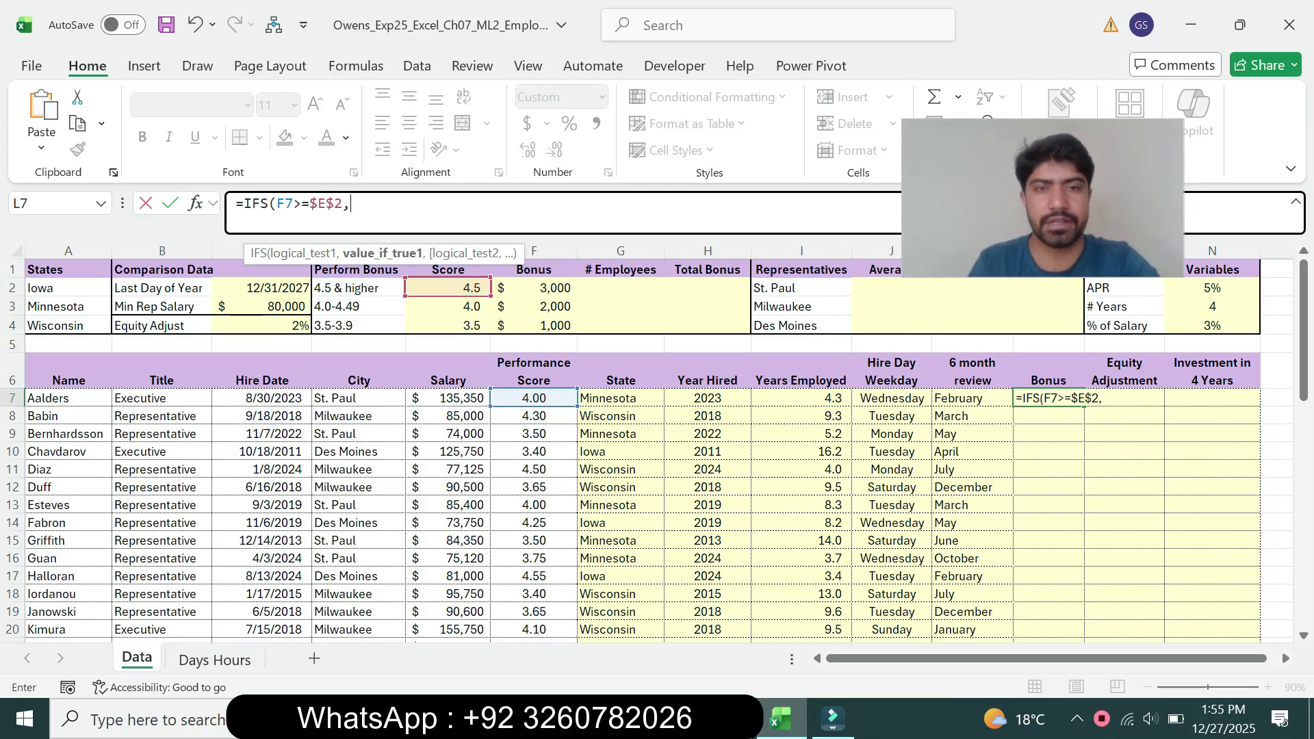
pyautogui.click(534, 288)
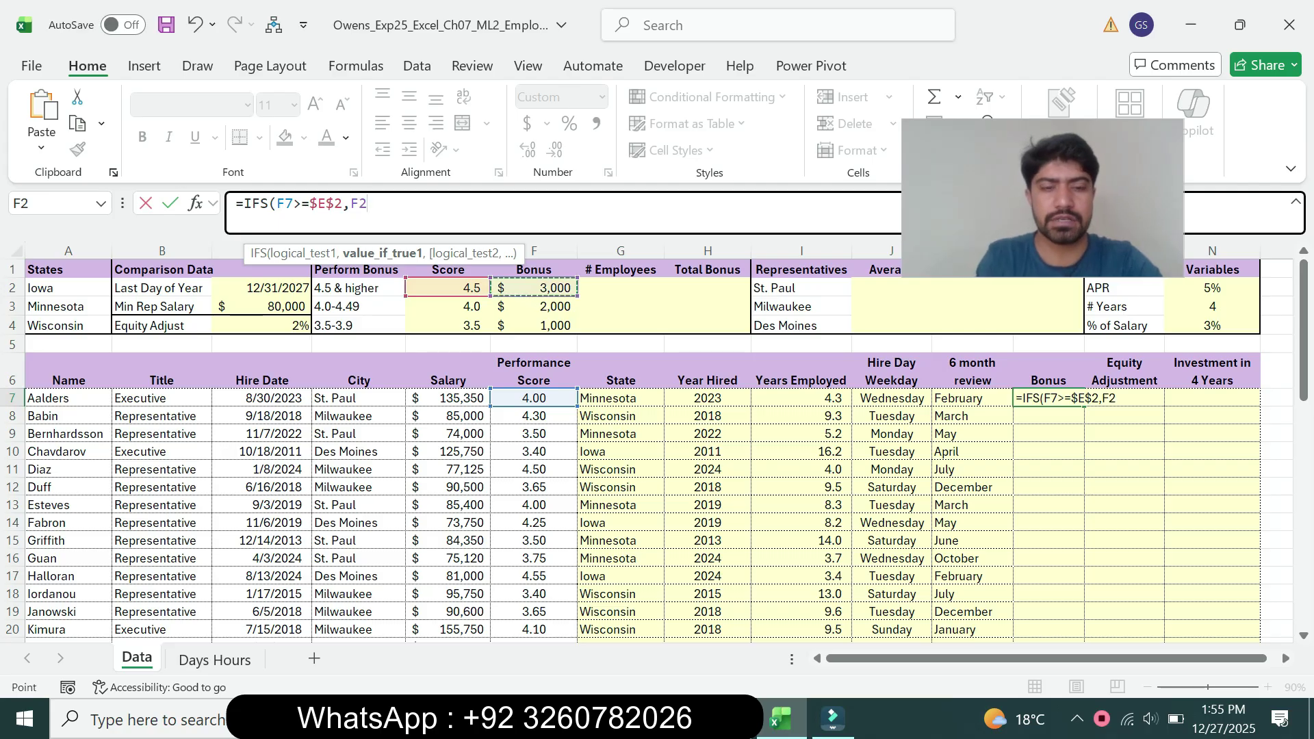
pyautogui.press('F4')
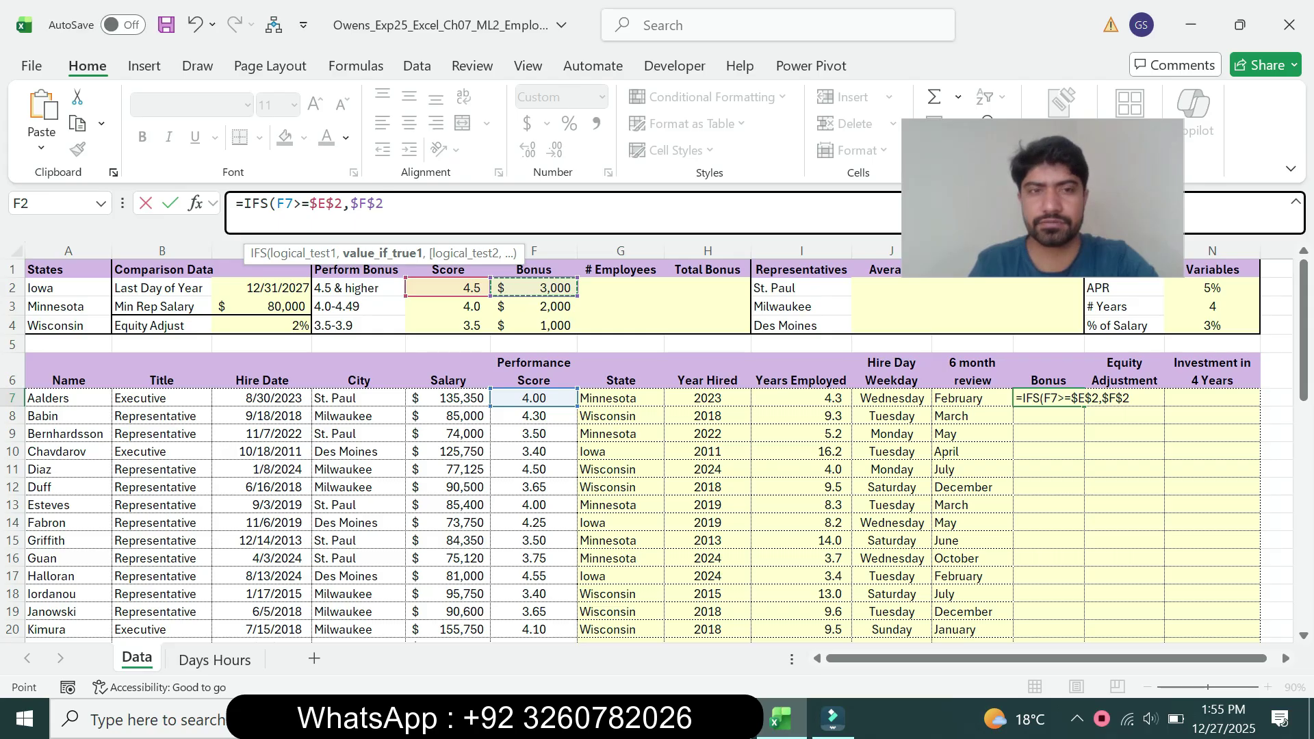
# Step: Add the second test AND(F7>=$E$3,F7<$E$2) with the result $F$3 to the IFS formula in L7
pyautogui.write(',AND')
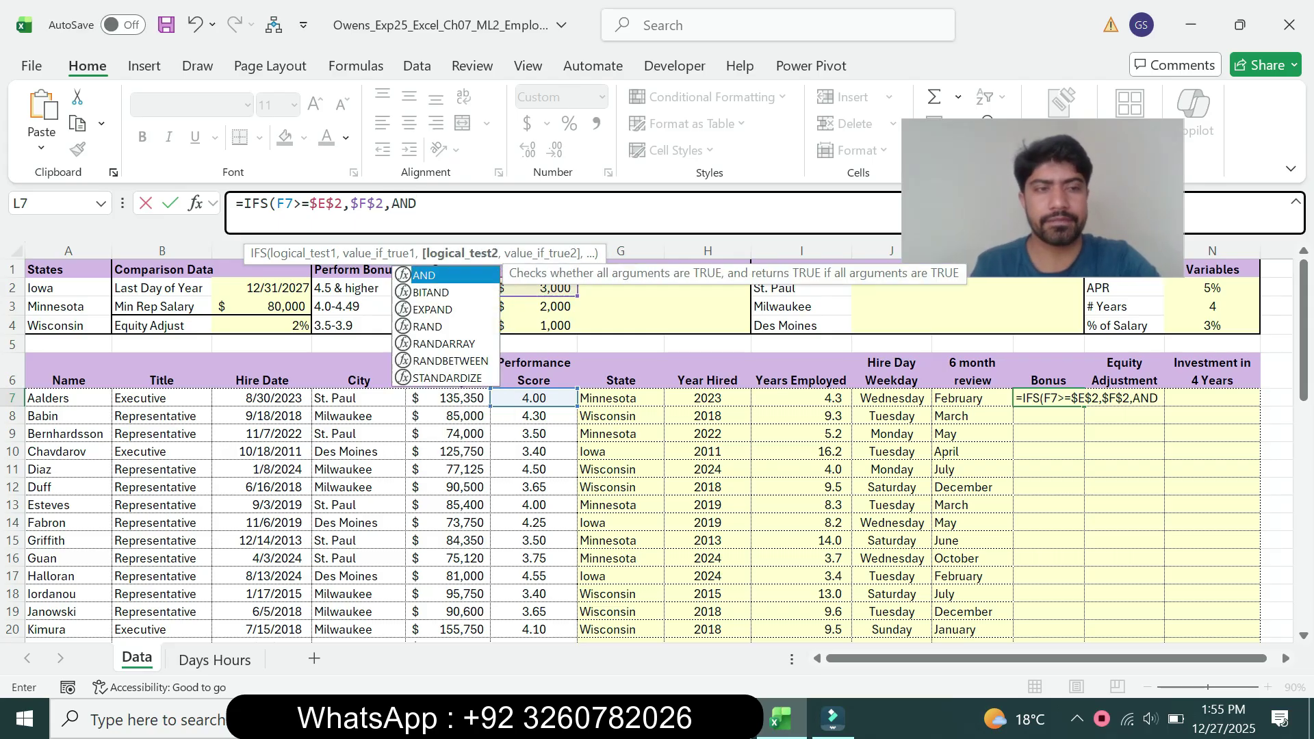
pyautogui.write('(')
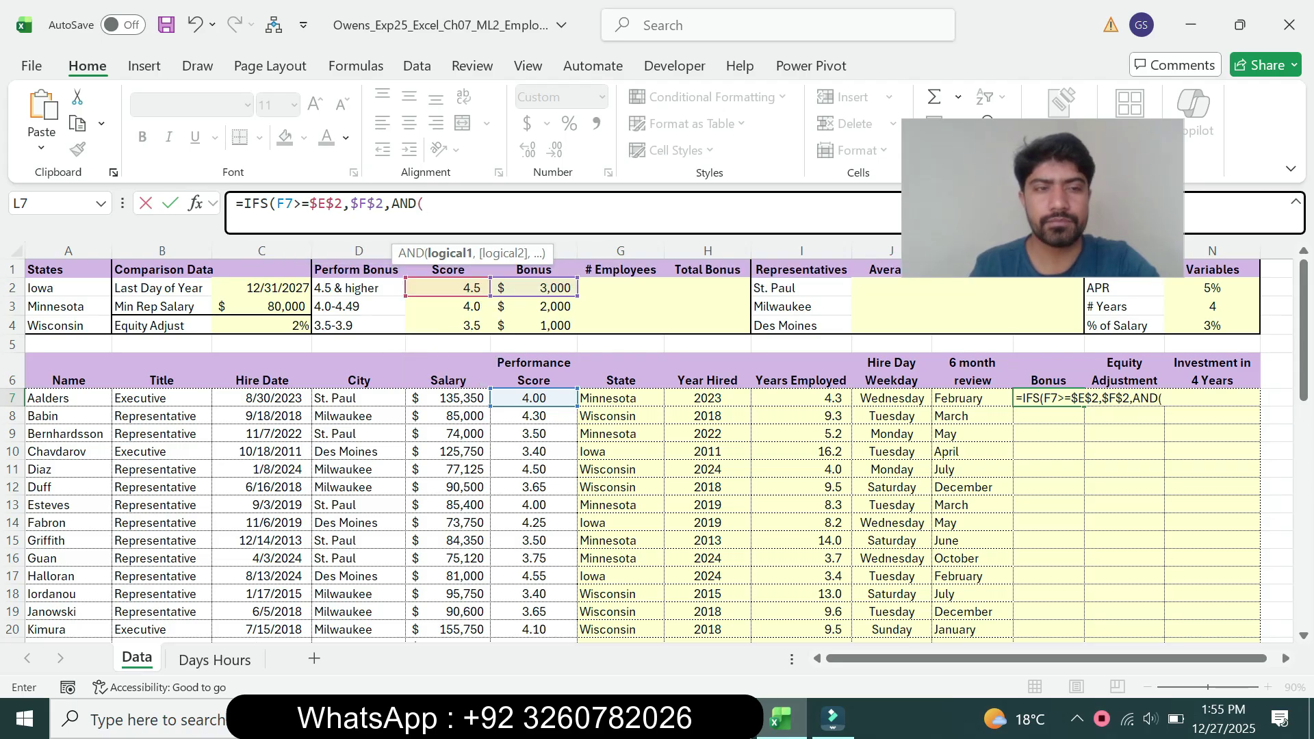
pyautogui.write('F7')
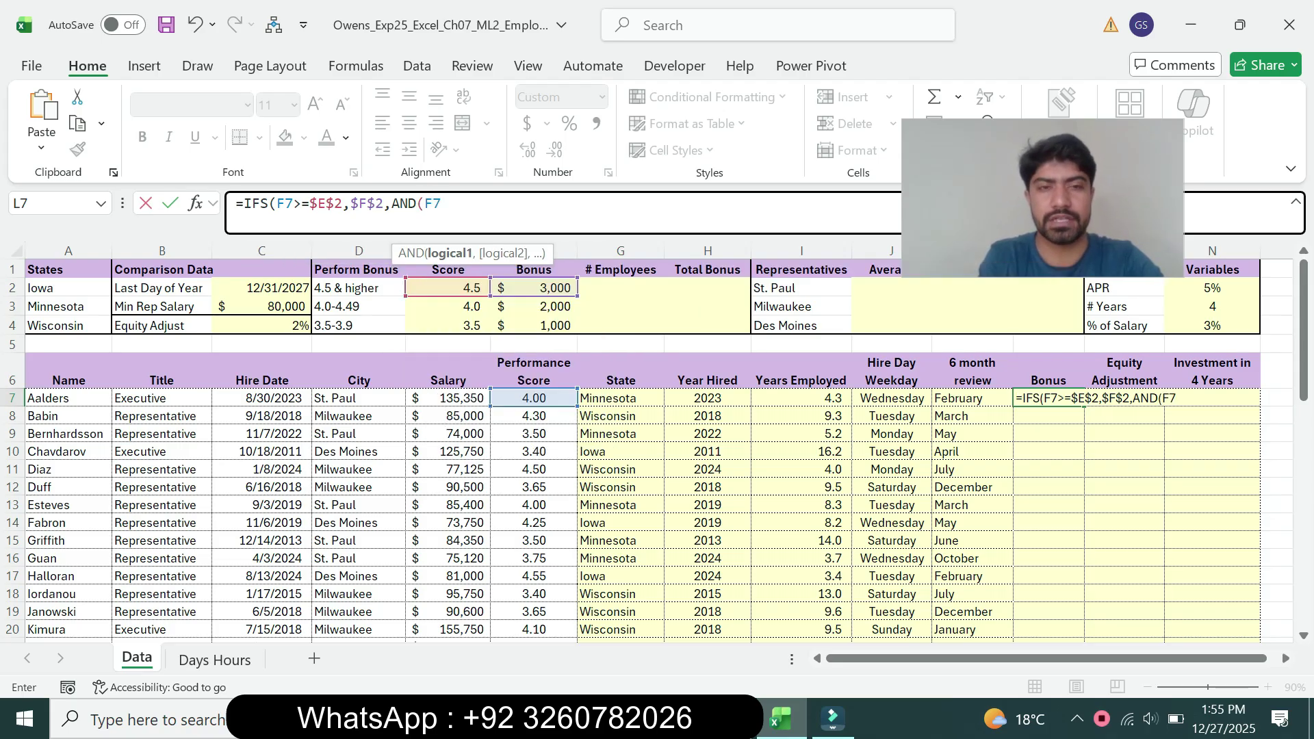
pyautogui.write('>=$')
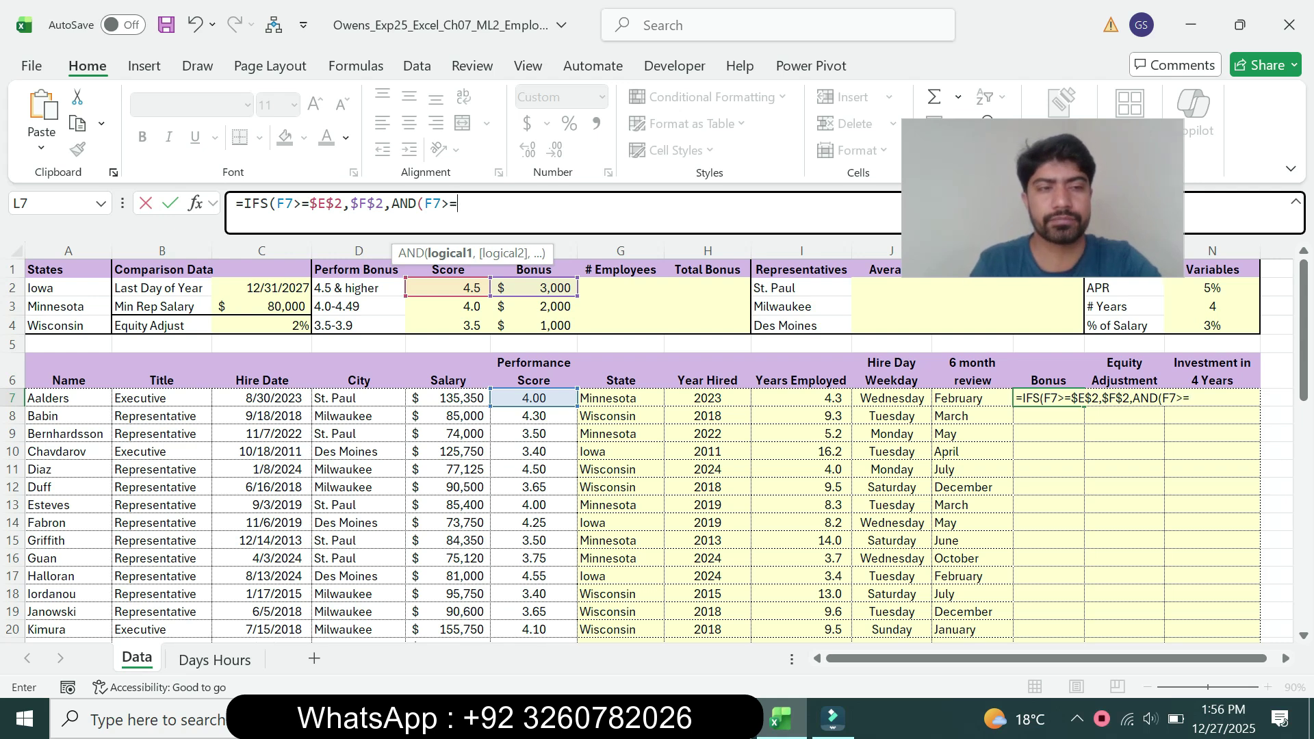
pyautogui.write('E$3')
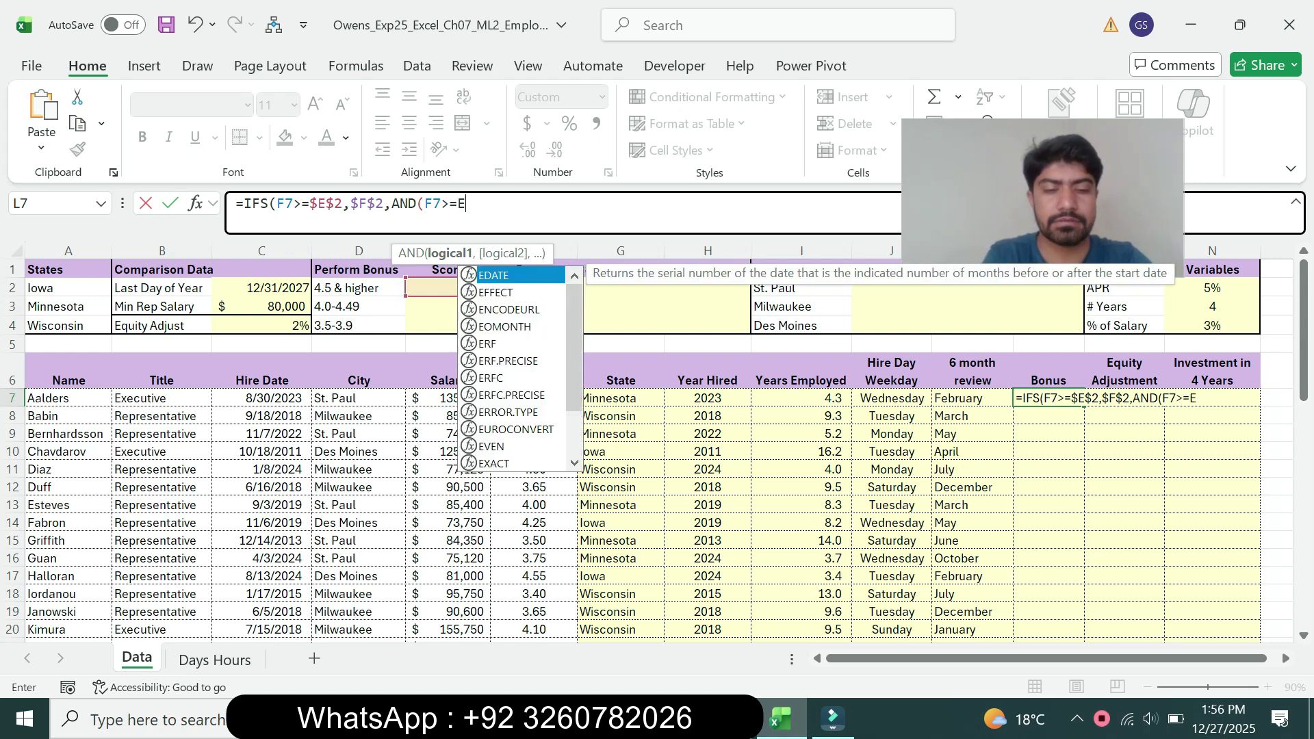
pyautogui.press('F4')
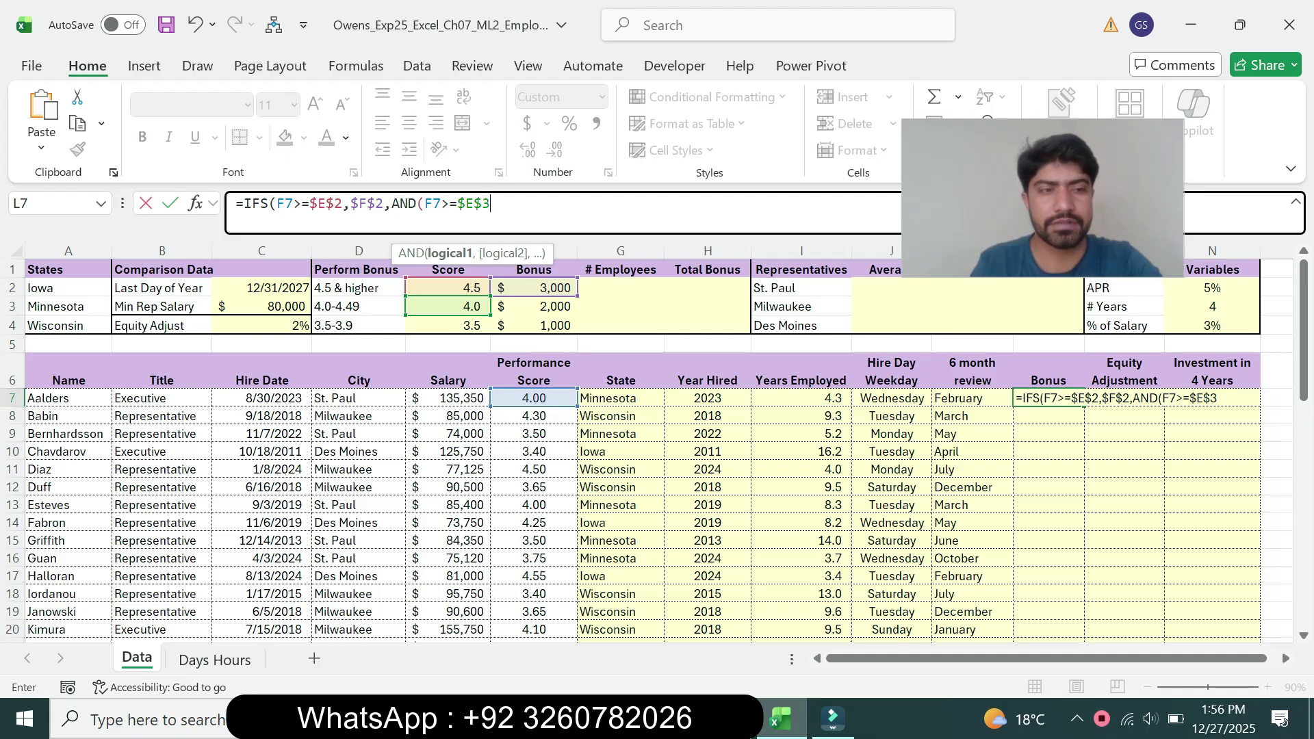
pyautogui.write(',')
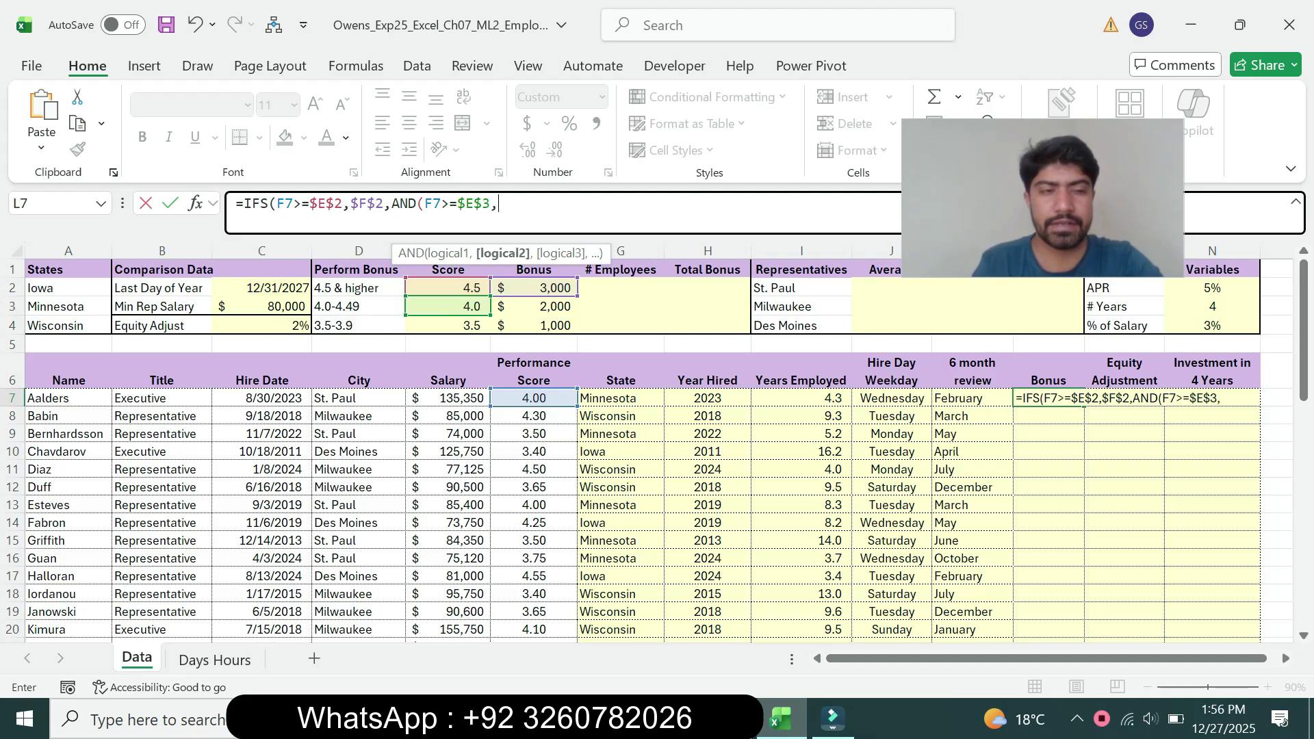
pyautogui.write('F7<')
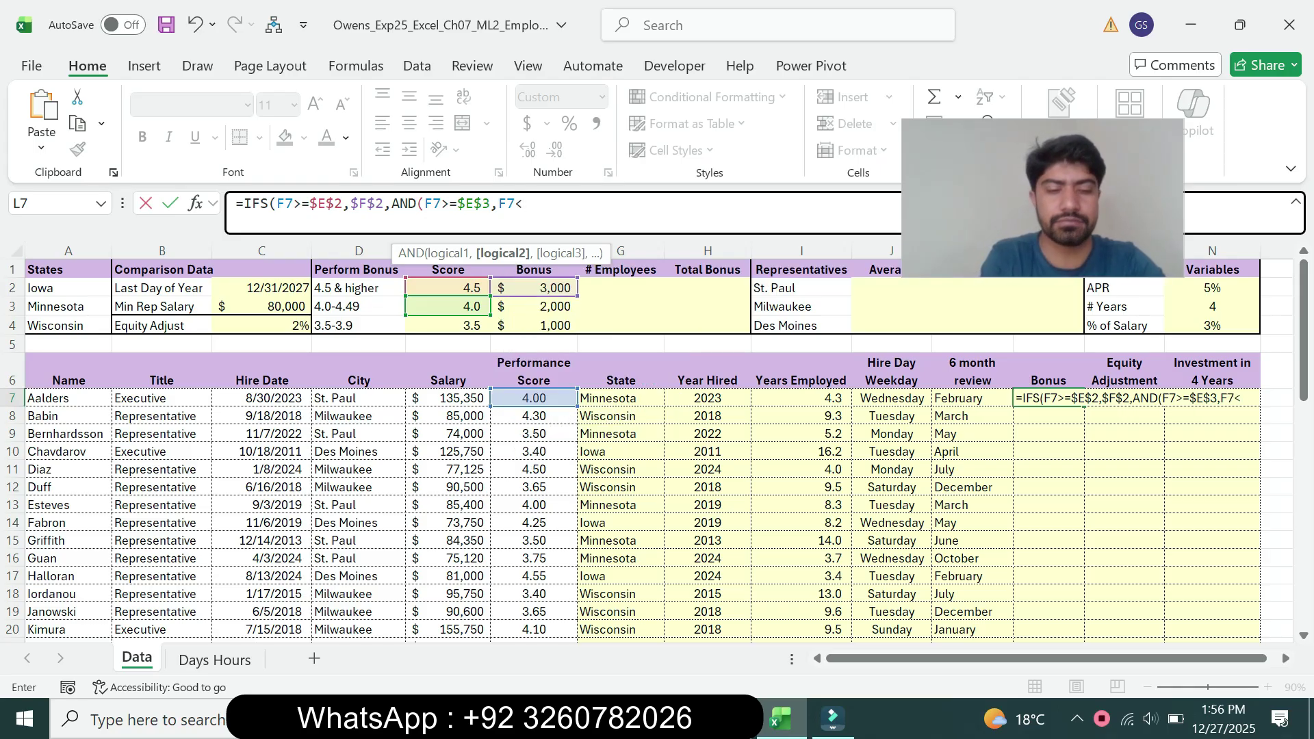
pyautogui.write('$E$2')
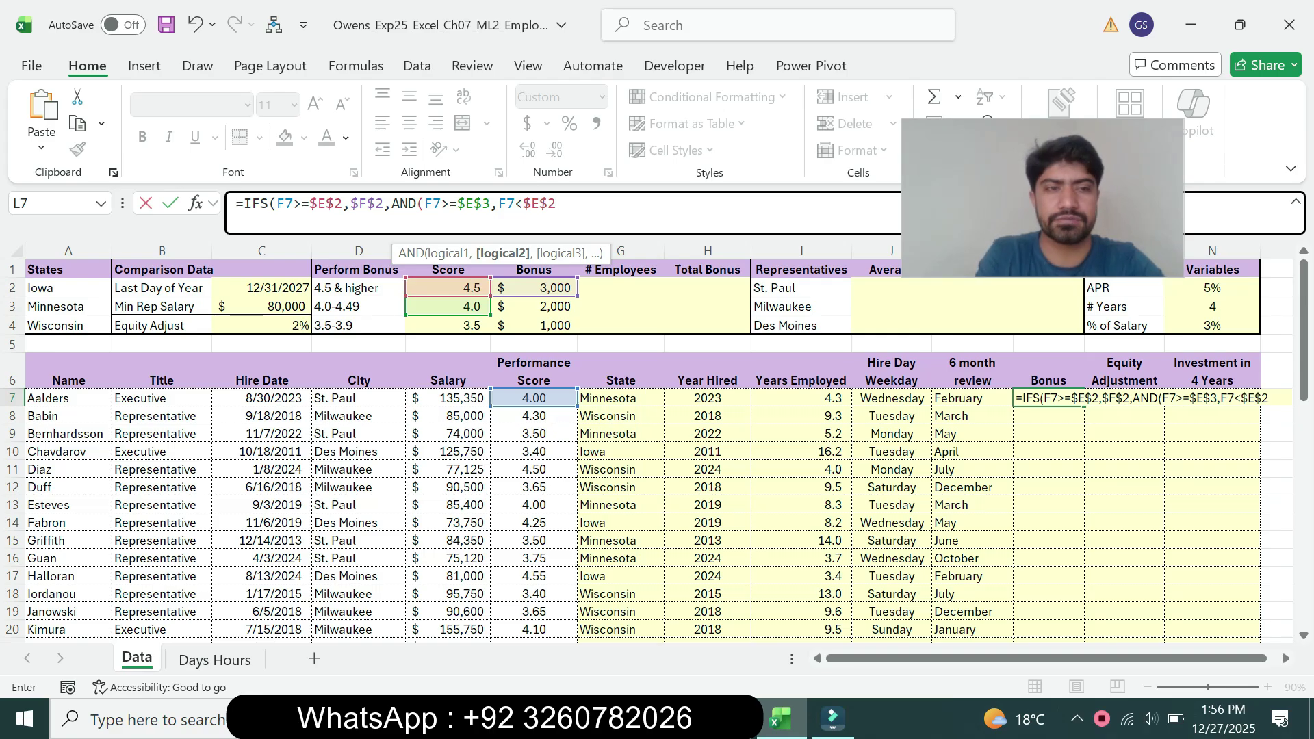
pyautogui.write(')')
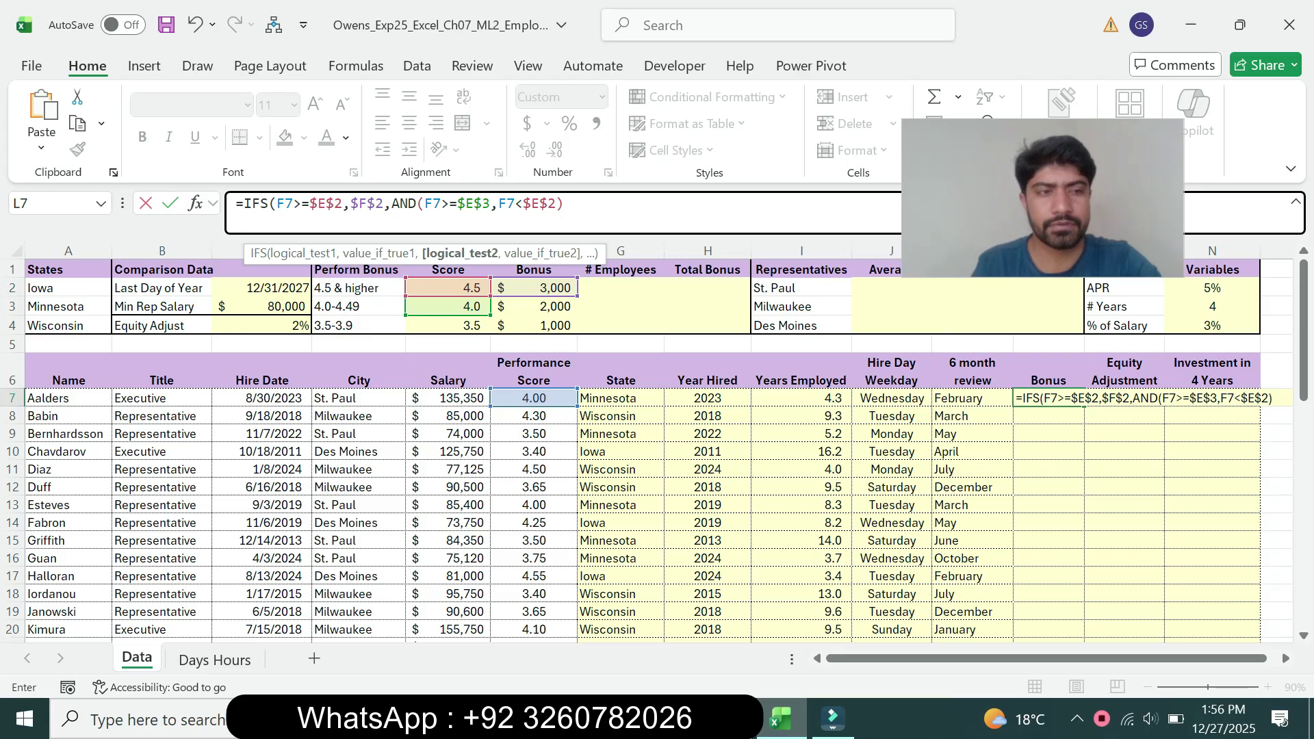
pyautogui.write(',')
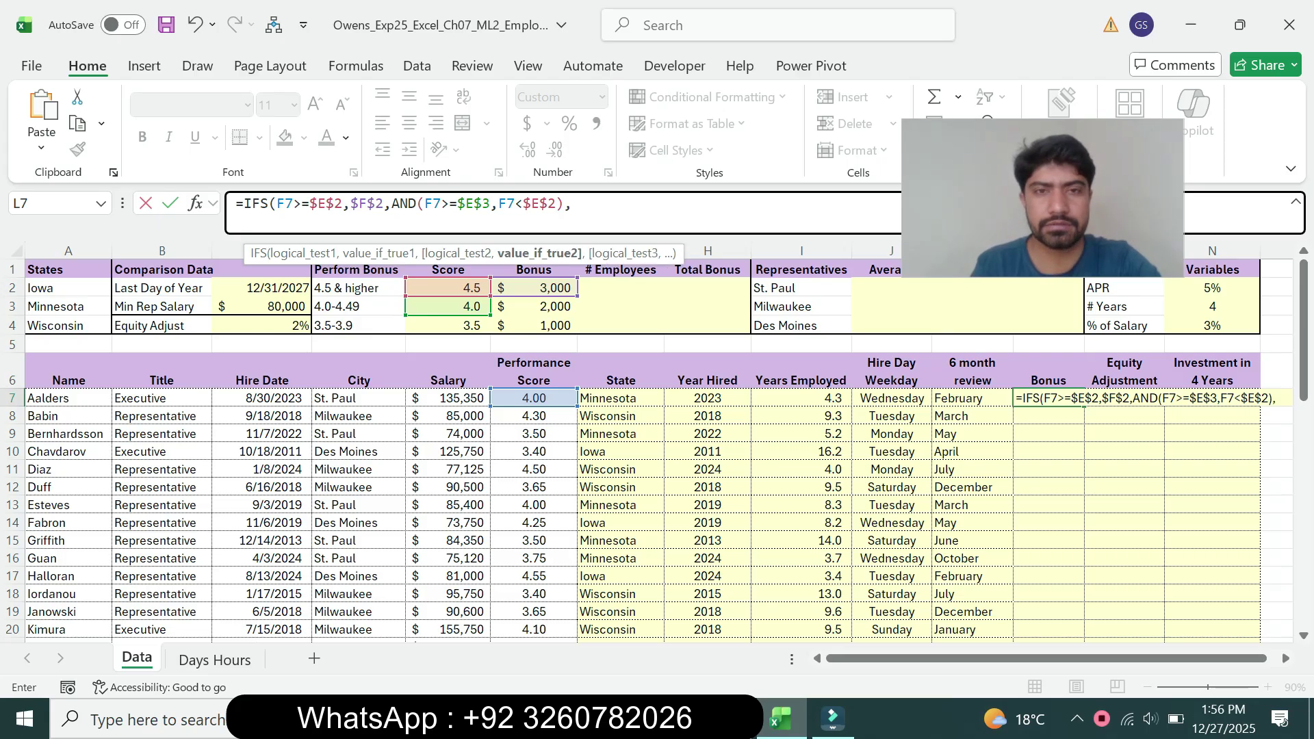
pyautogui.write('$F$3')
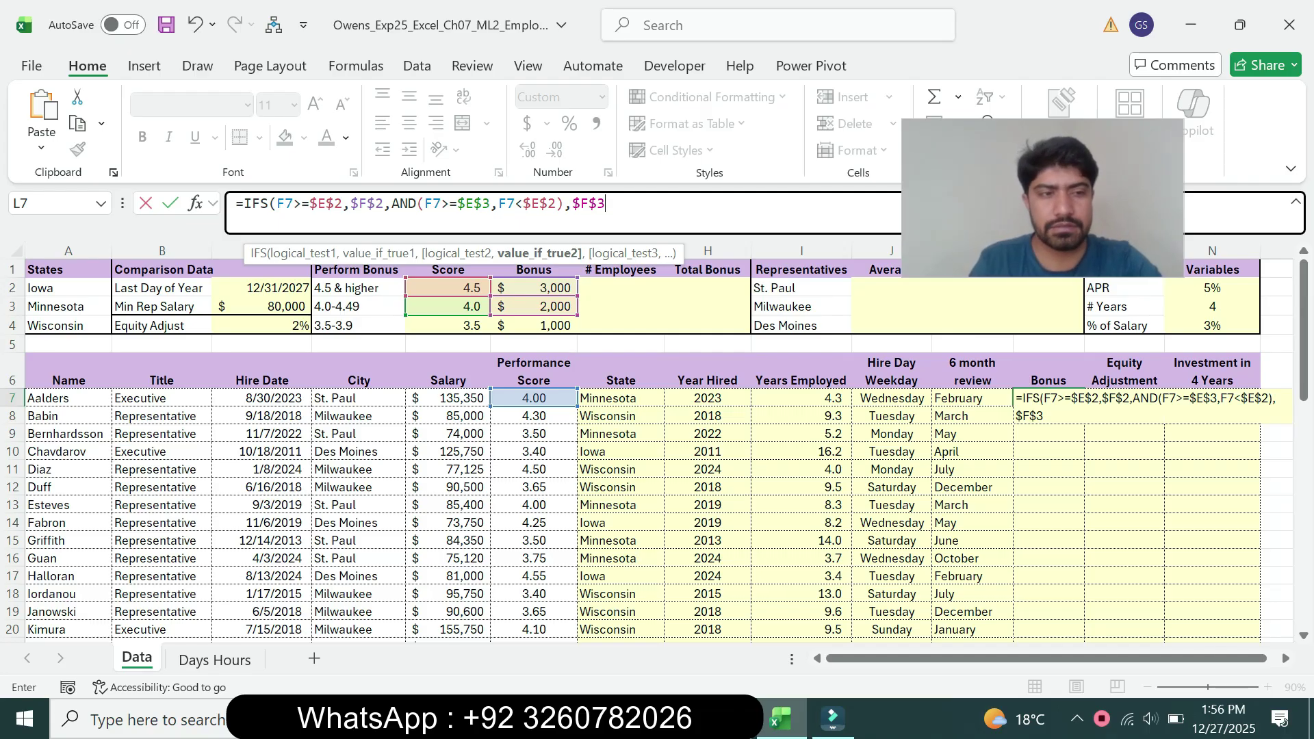
# Step: Add the third test AND(F7>=$E$4,F7<$E$3) with the result $F$4 to the IFS formula in L7
pyautogui.write(',A')
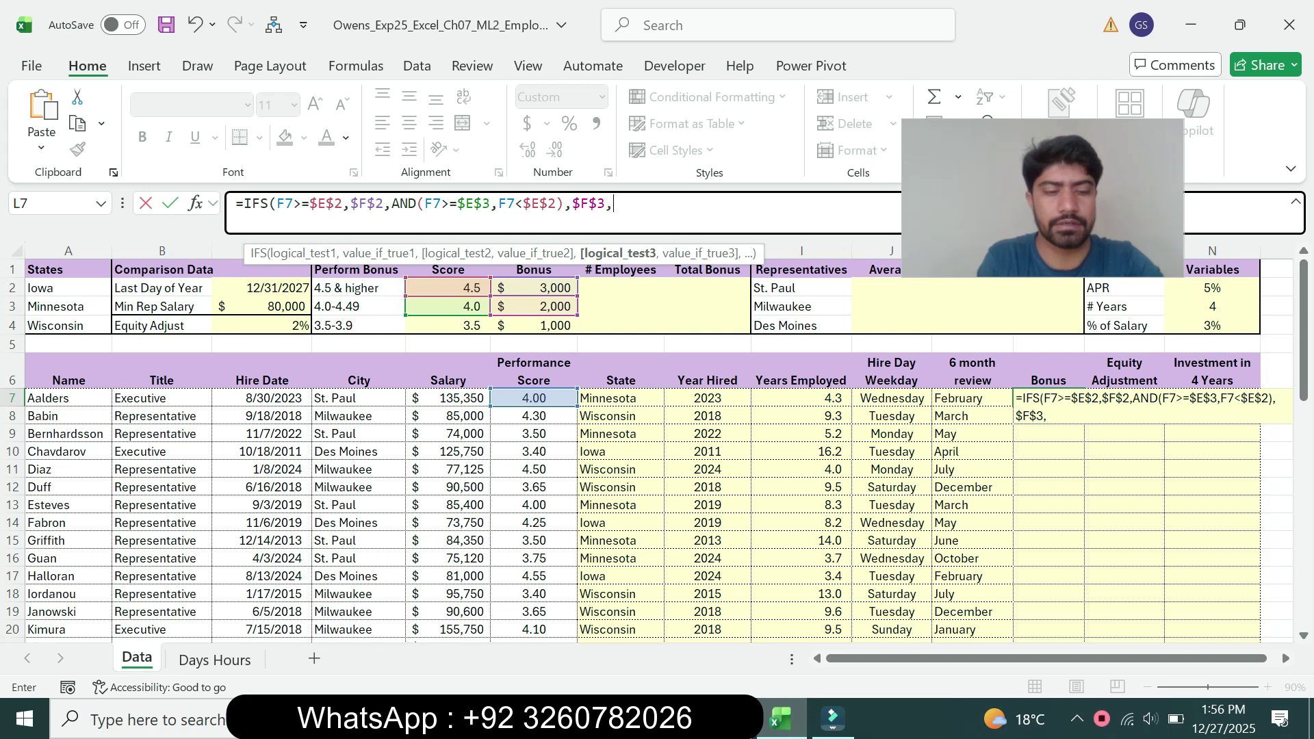
pyautogui.write('ND')
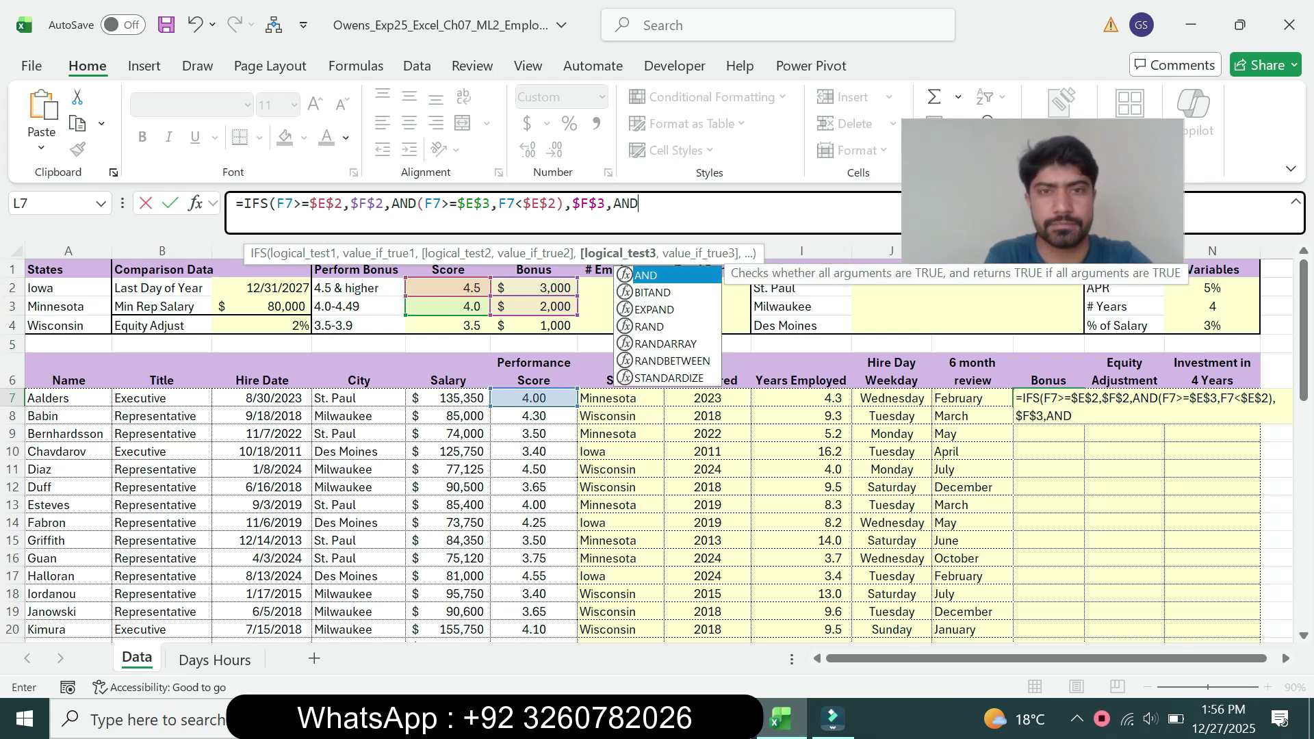
pyautogui.write('(')
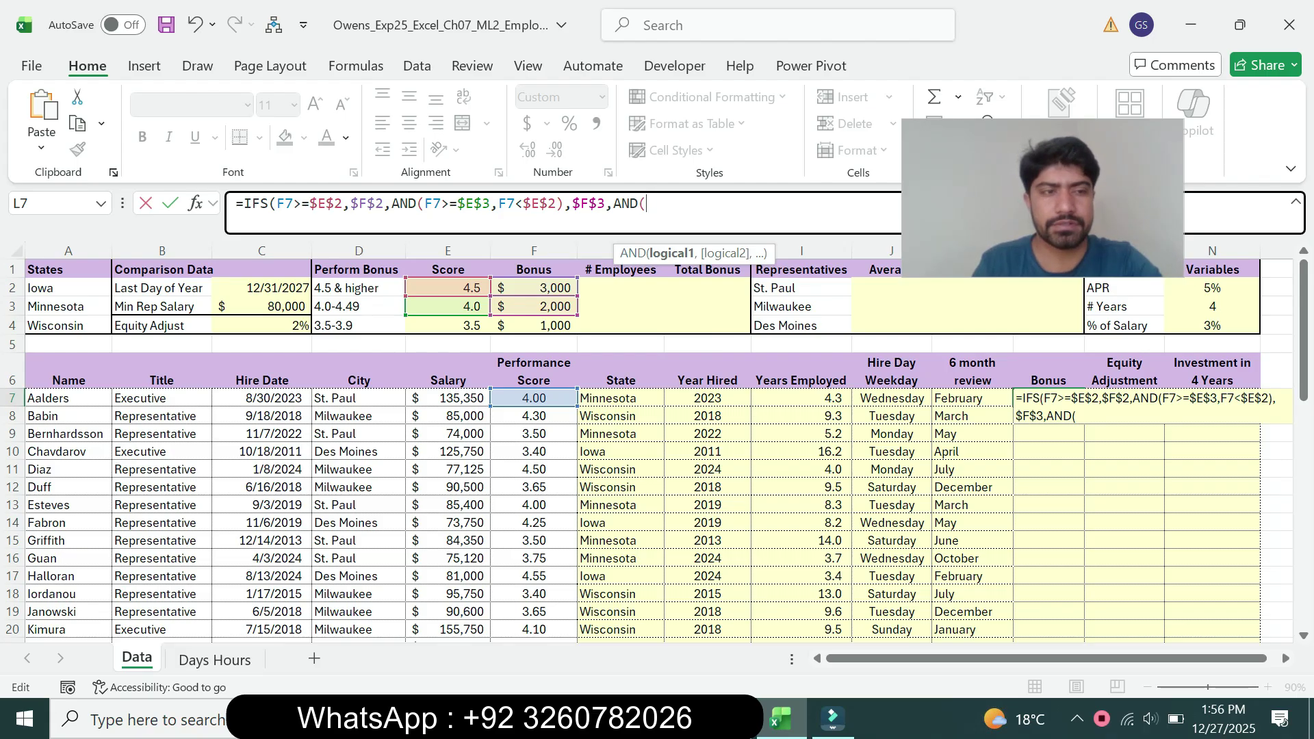
pyautogui.write('F7')
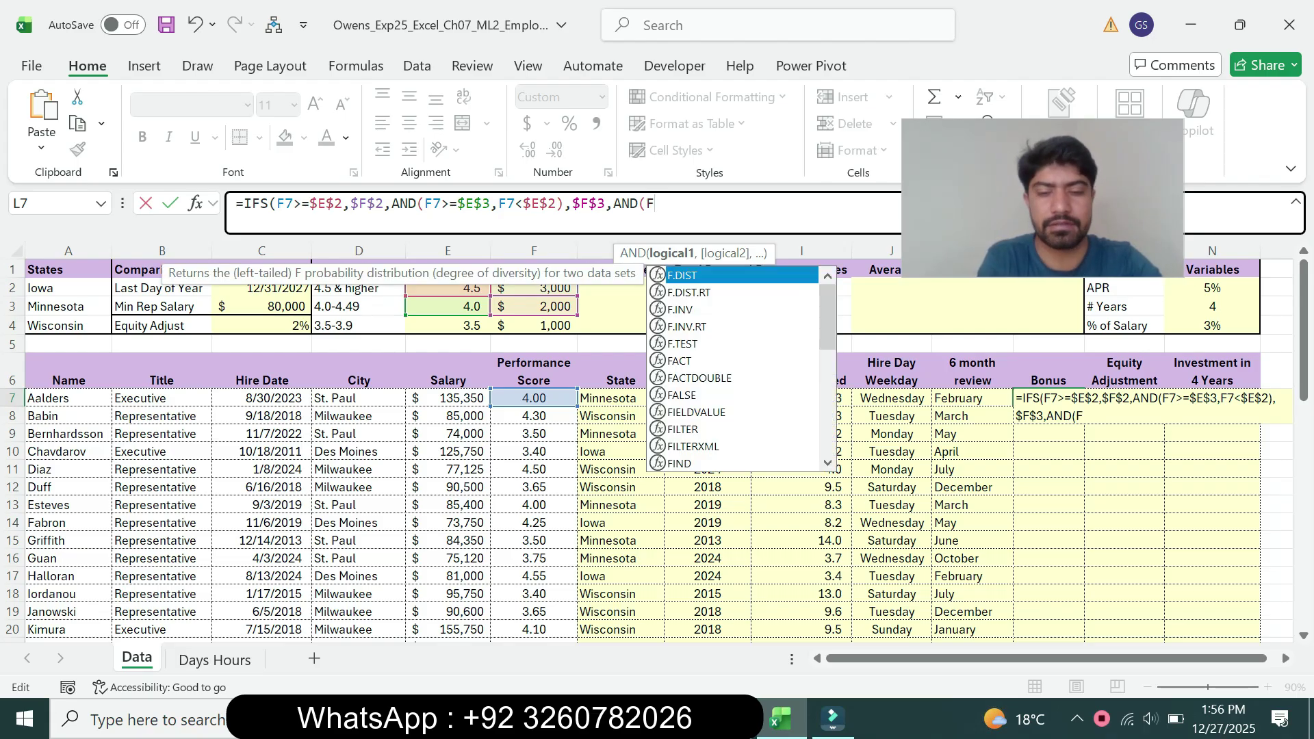
pyautogui.write('>=')
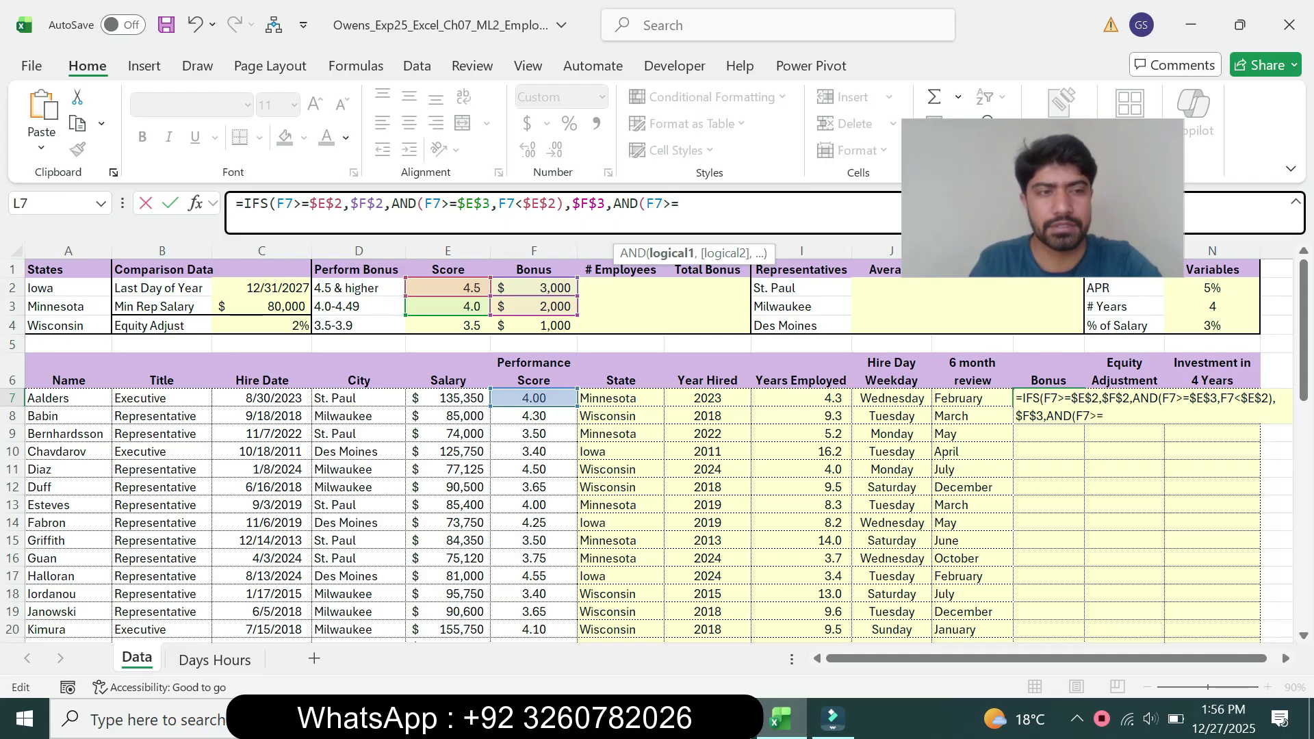
pyautogui.write('E4')
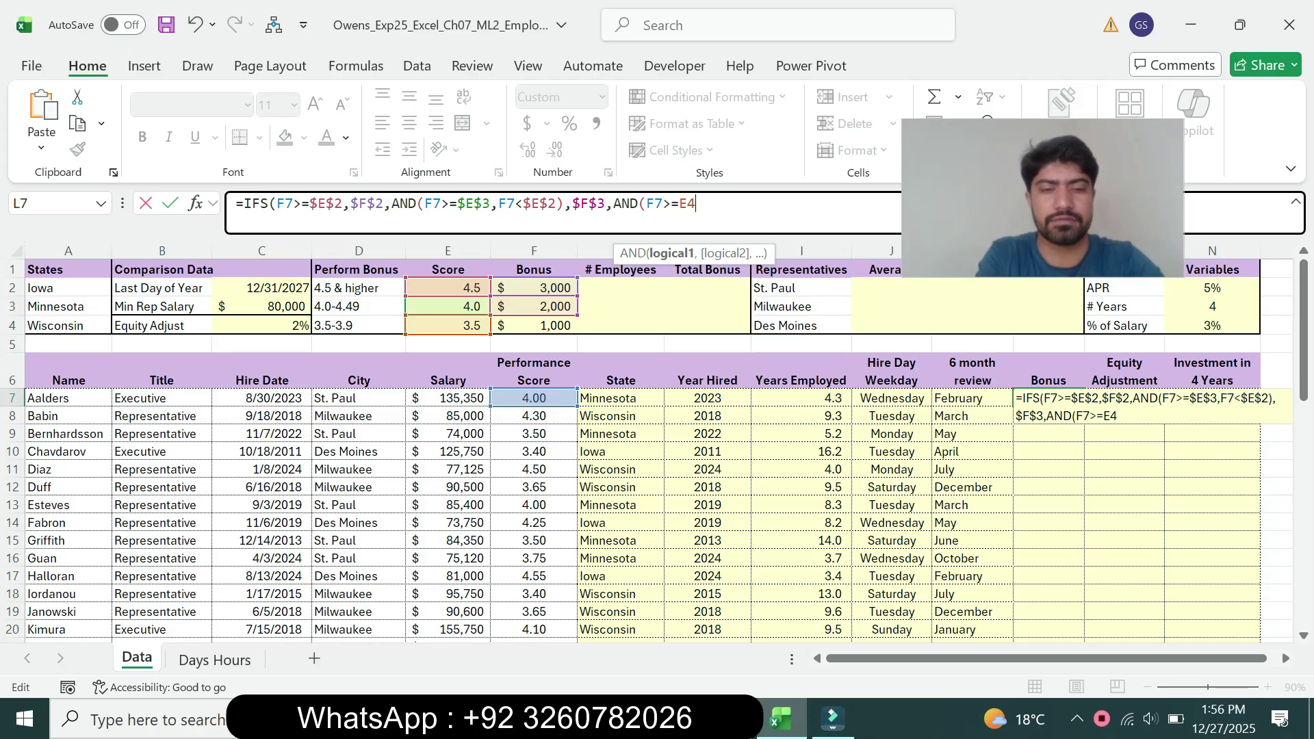
pyautogui.press('F4')
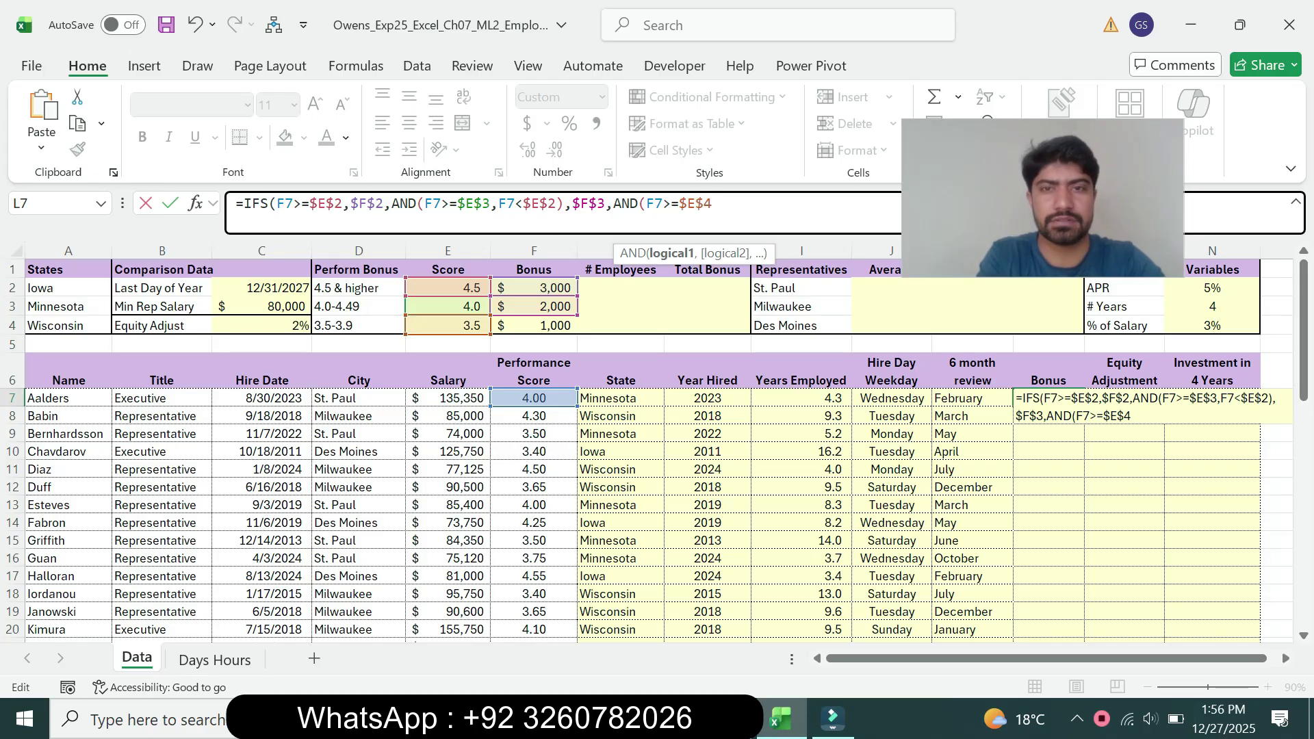
pyautogui.write(',')
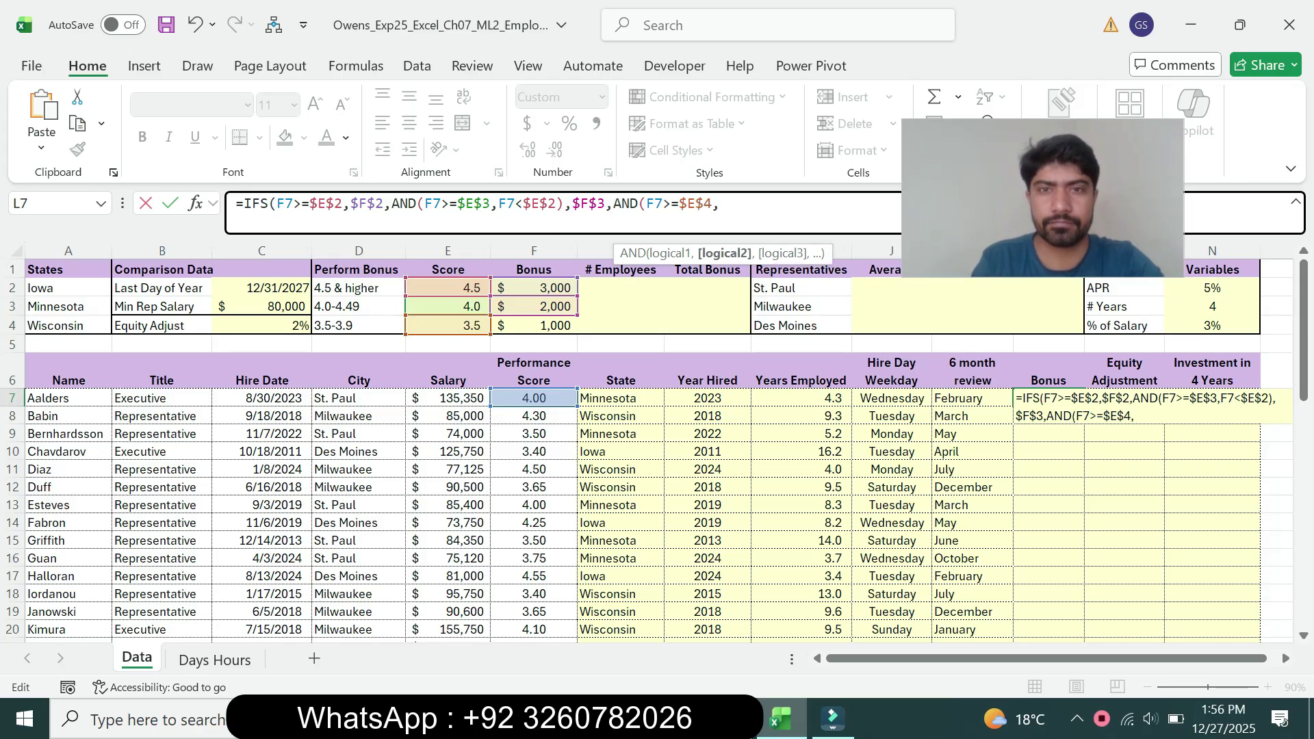
pyautogui.write('F7')
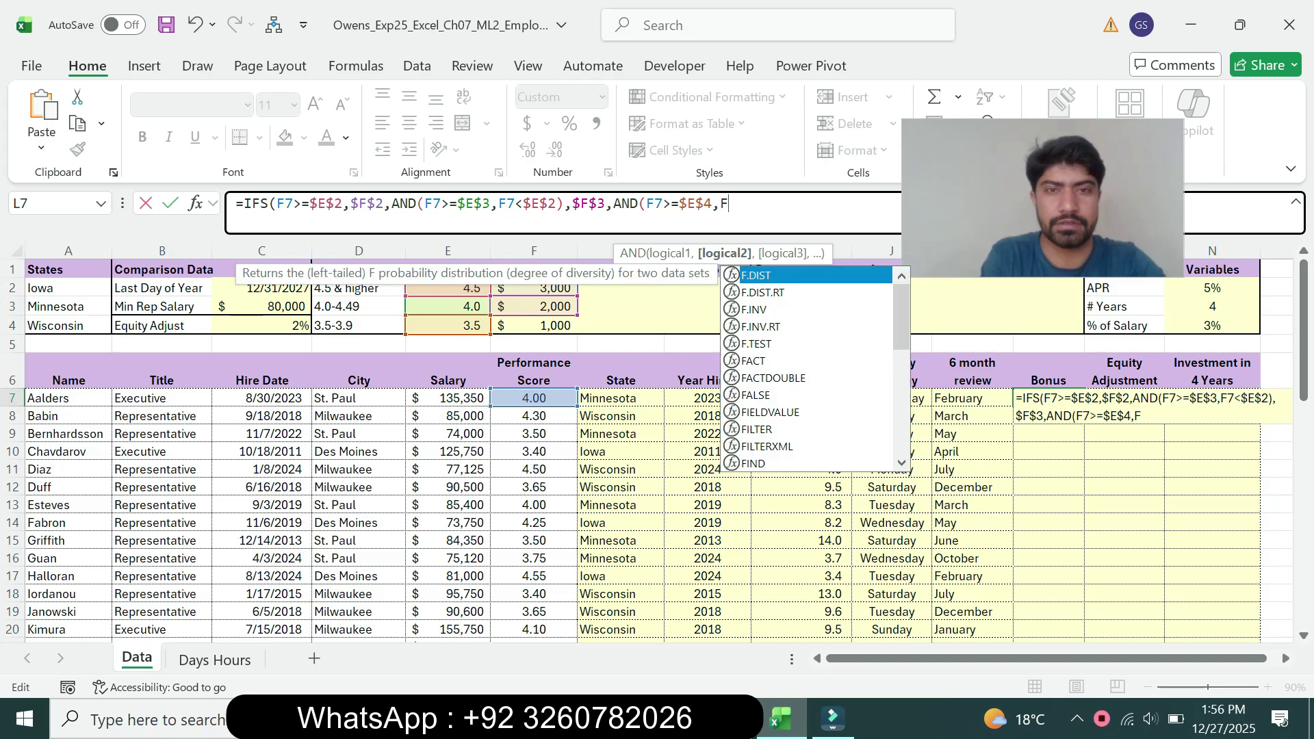
pyautogui.write('<')
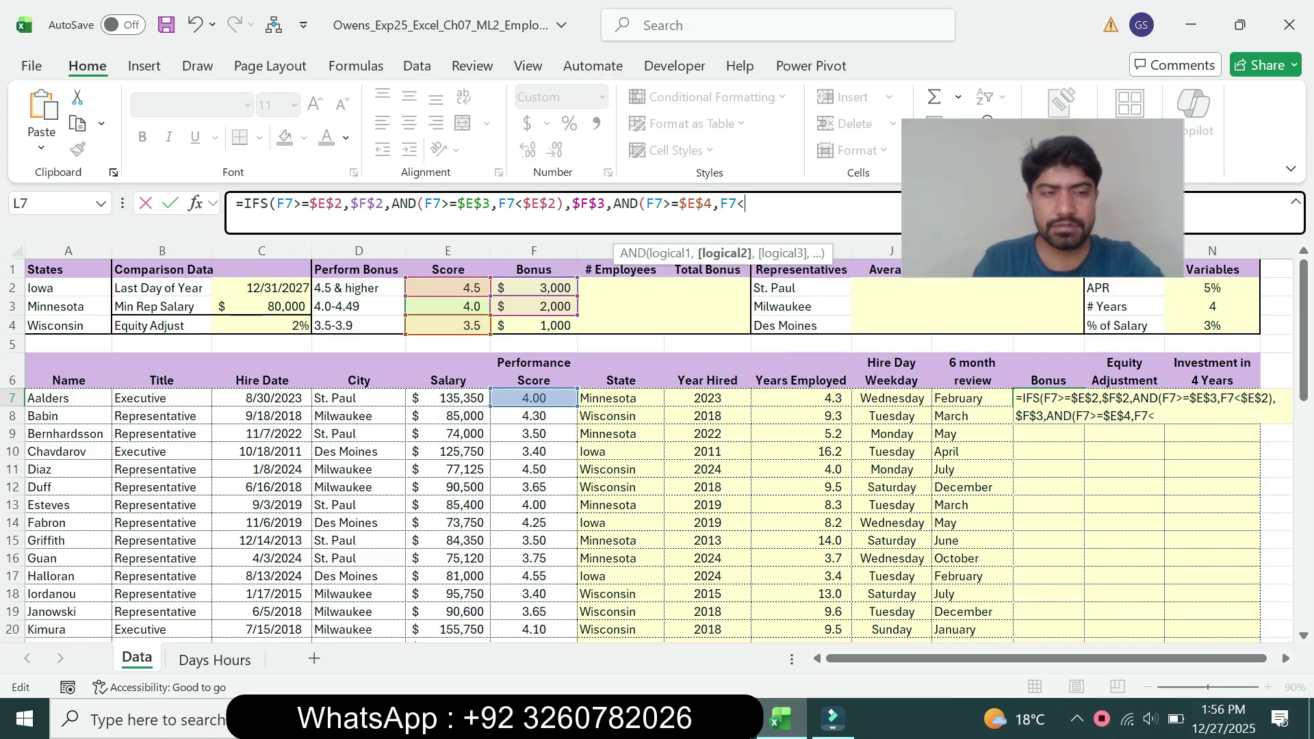
pyautogui.write('$E$3')
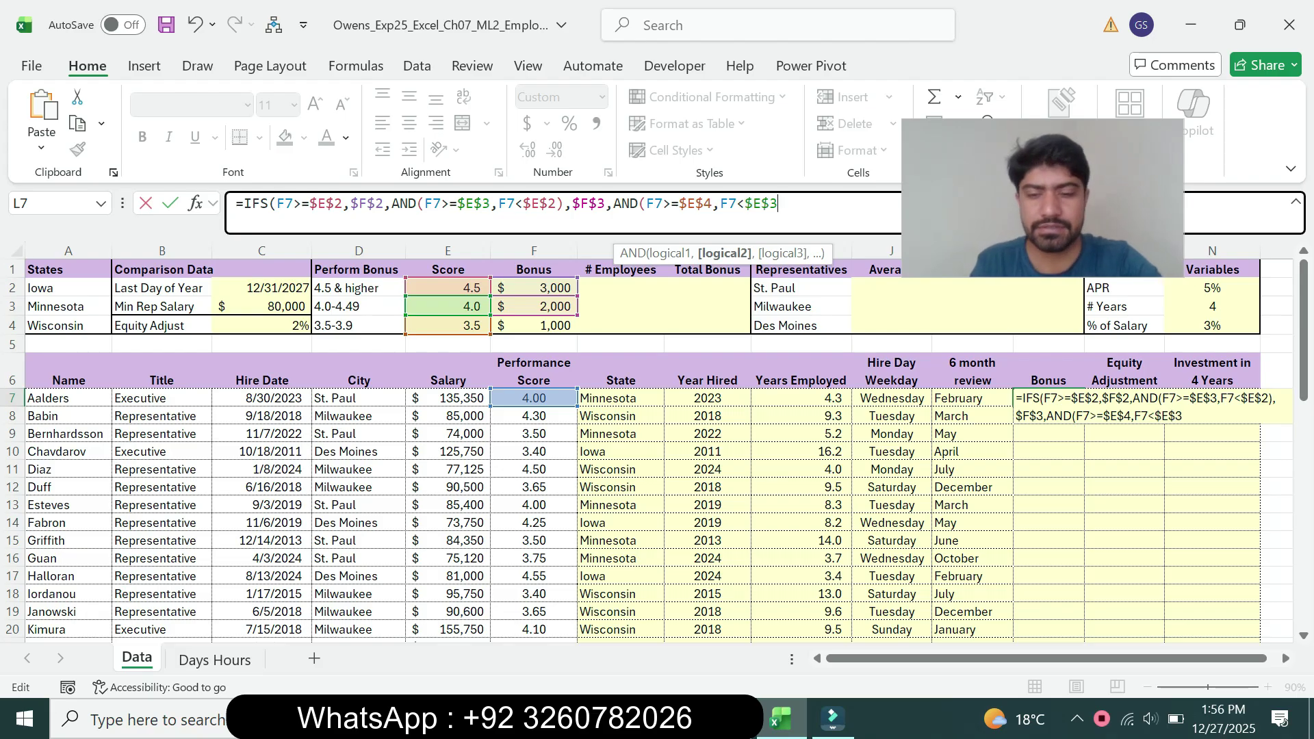
pyautogui.write('),')
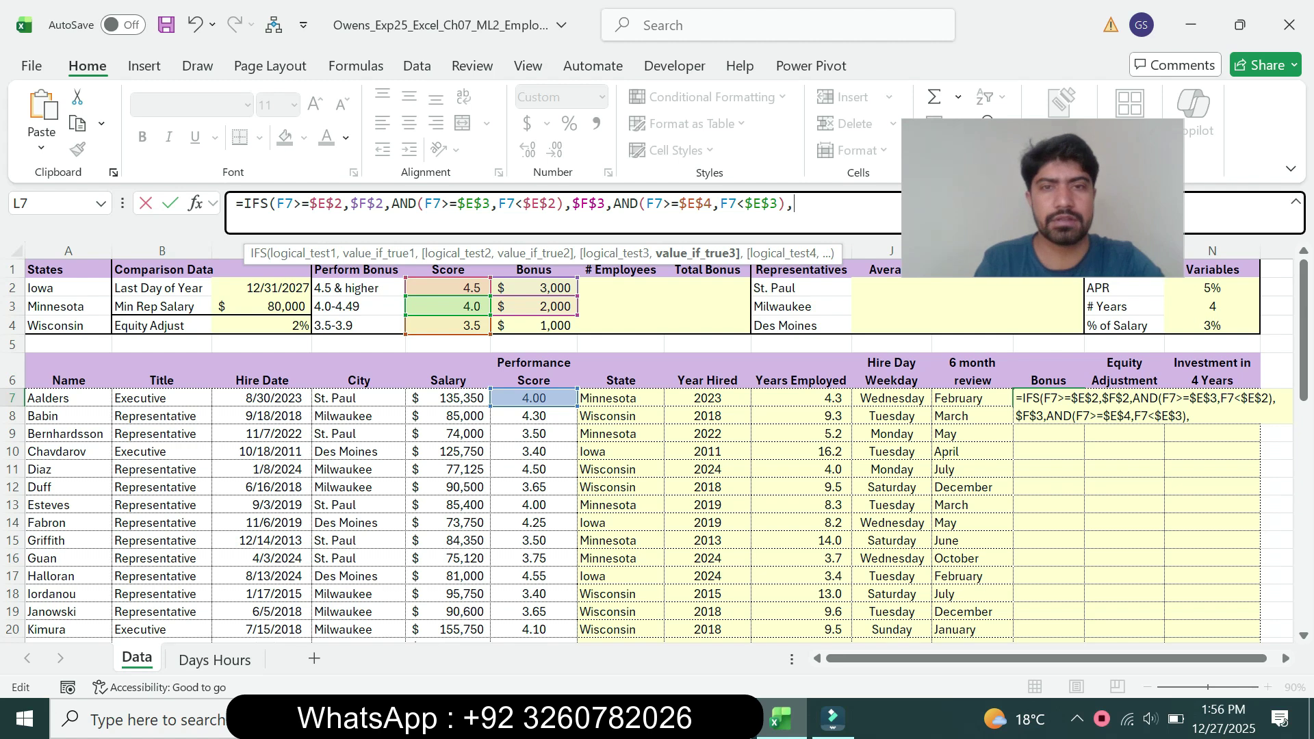
pyautogui.write('$F$4')
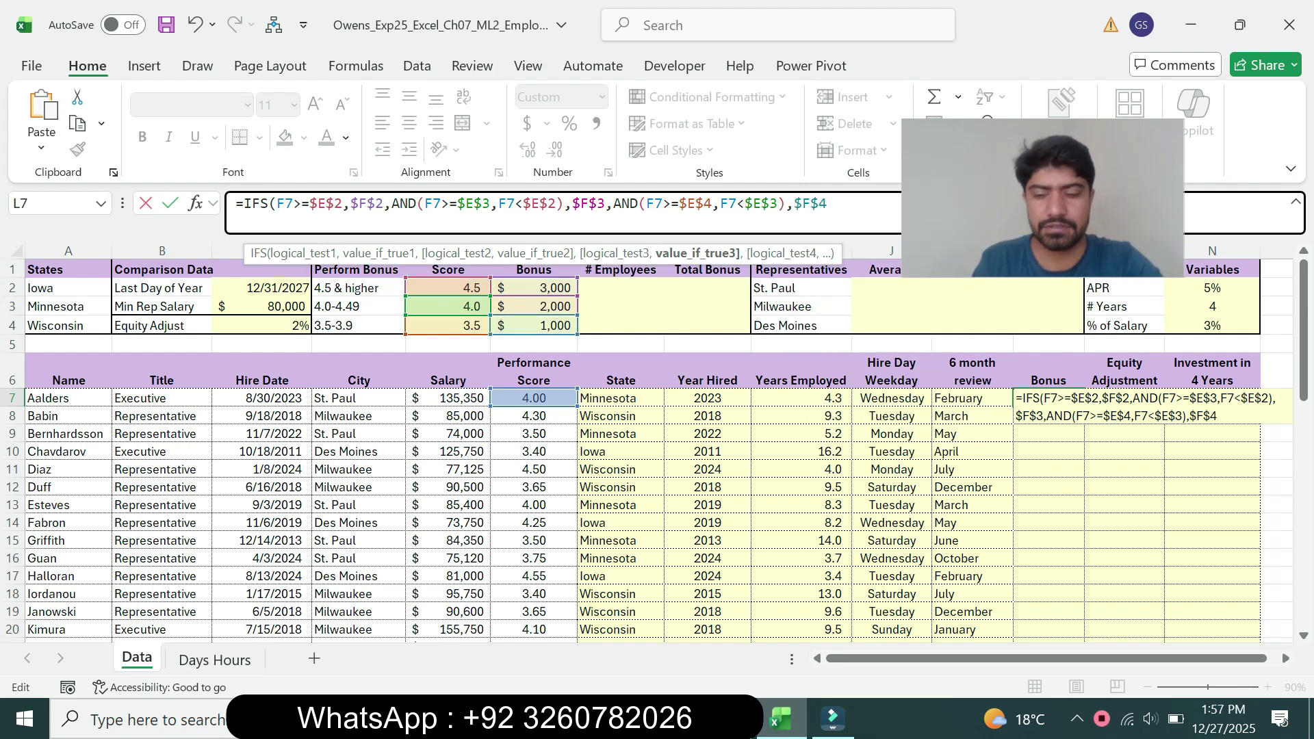
# Step: Add the fourth test F7<$E$4 with the result "0" to L7's IFS formula and enter the completed formula
pyautogui.write(',F7')
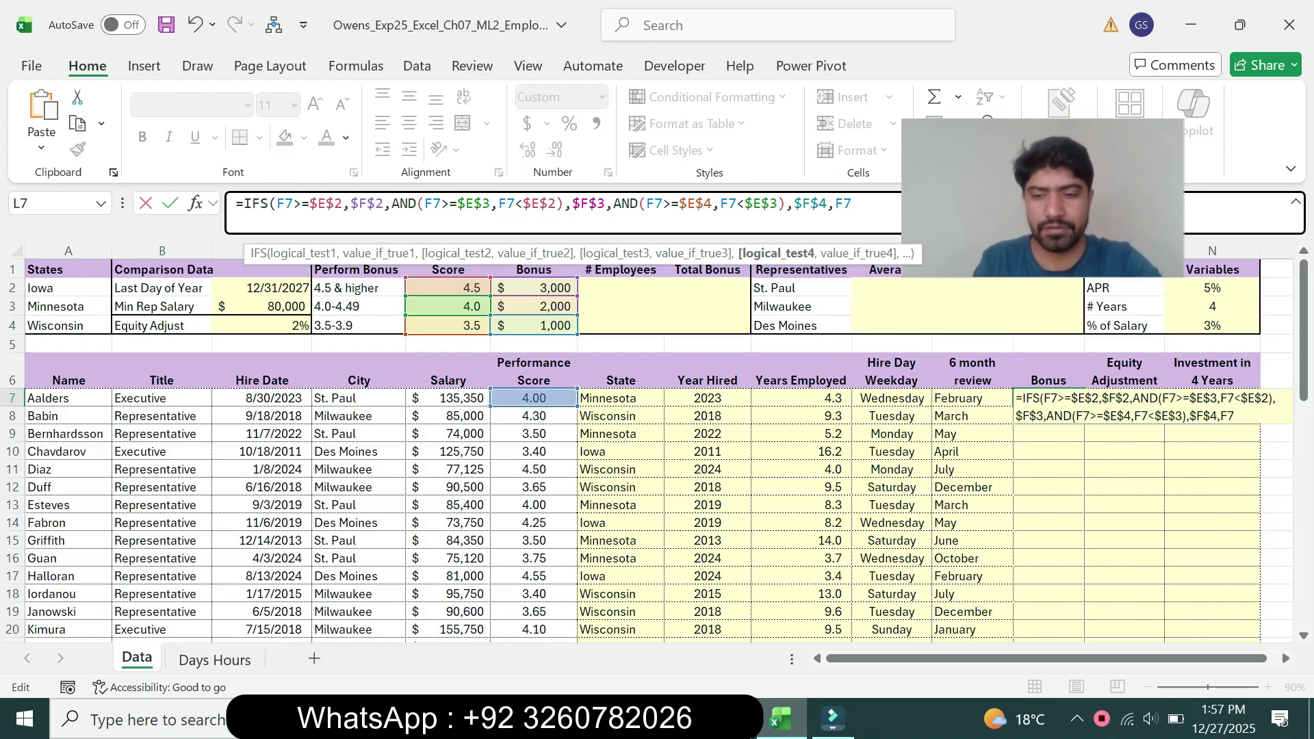
pyautogui.write('<$')
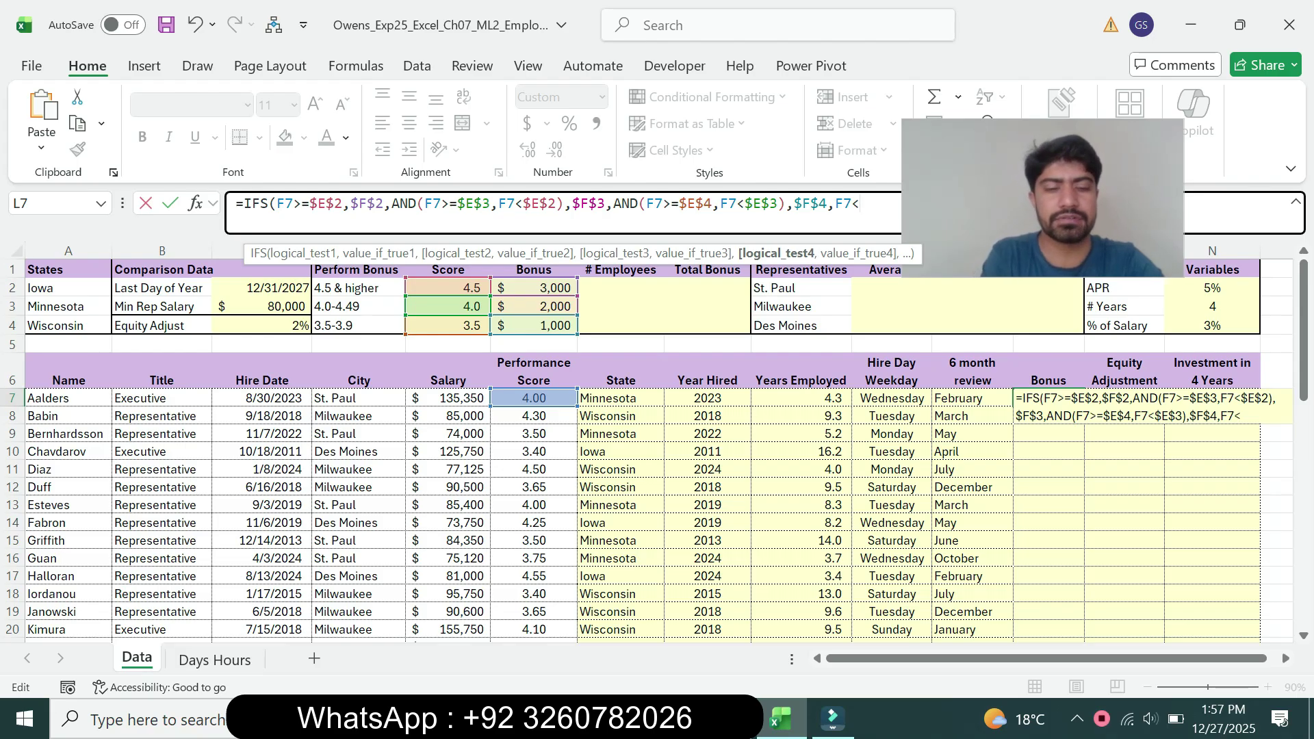
pyautogui.write('E$4')
pyautogui.press('F4')
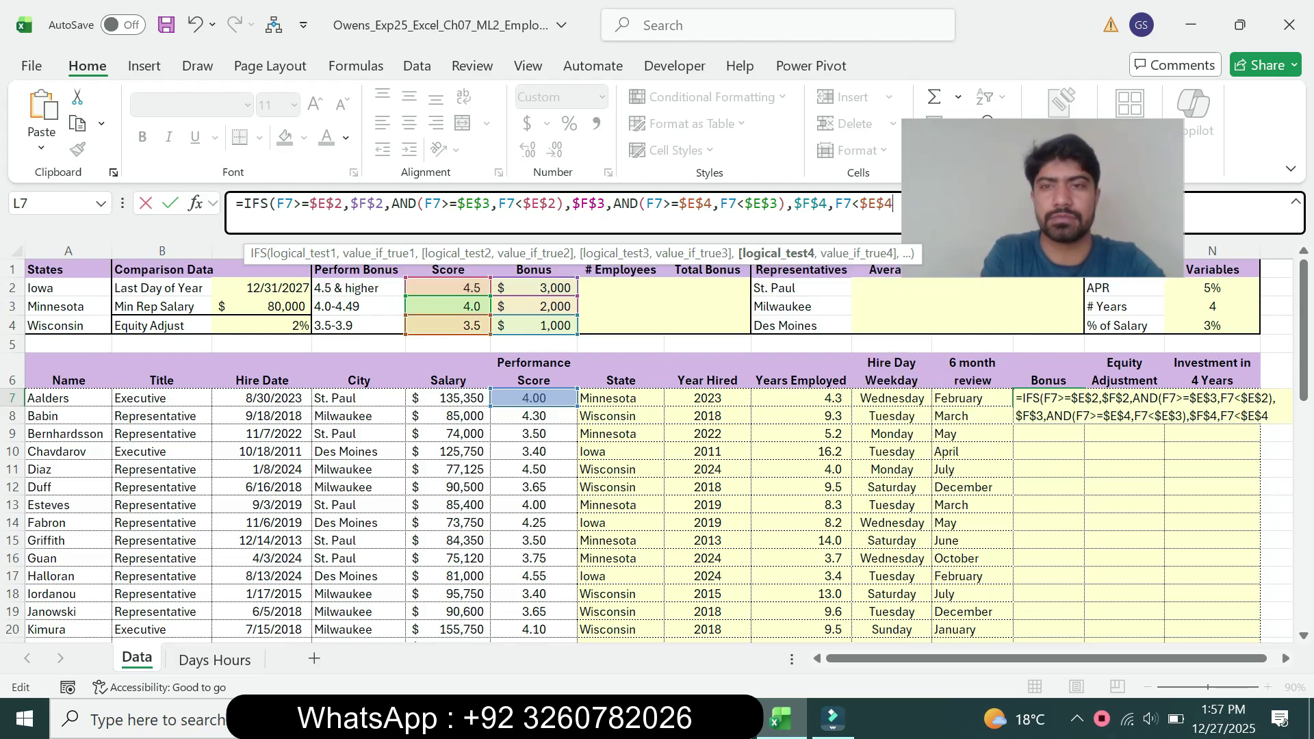
pyautogui.write(',"0')
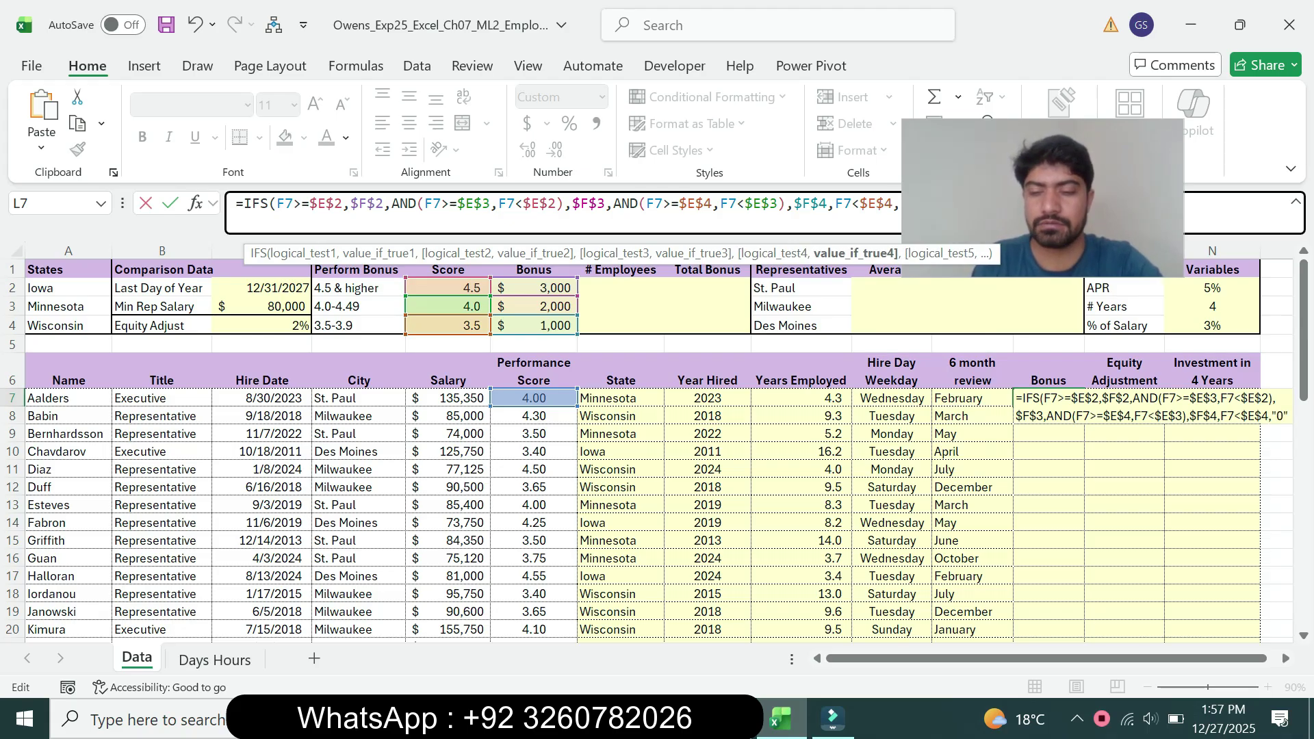
pyautogui.write(')')
pyautogui.press('Return')
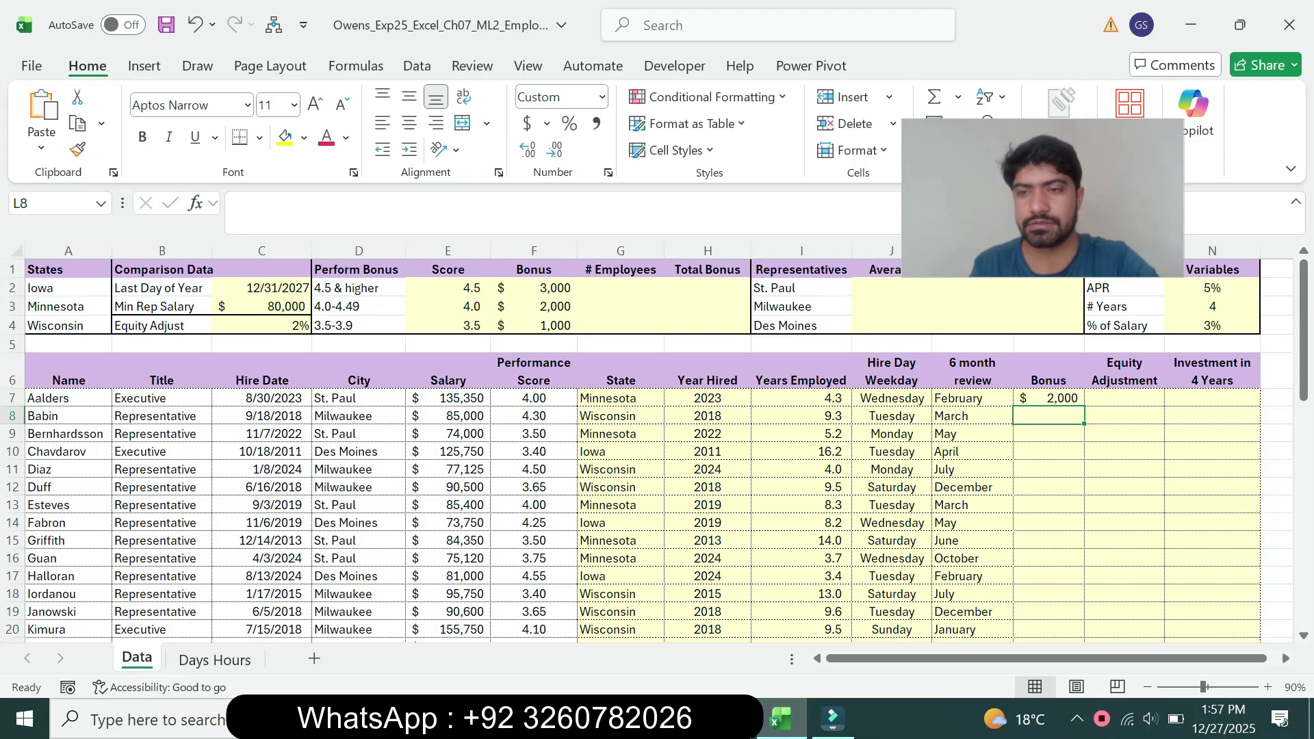
# Step: Check the copy range in step 8 in Word, and in Excel copy L7's bonus formula down through L31
pyautogui.click(1048, 398)
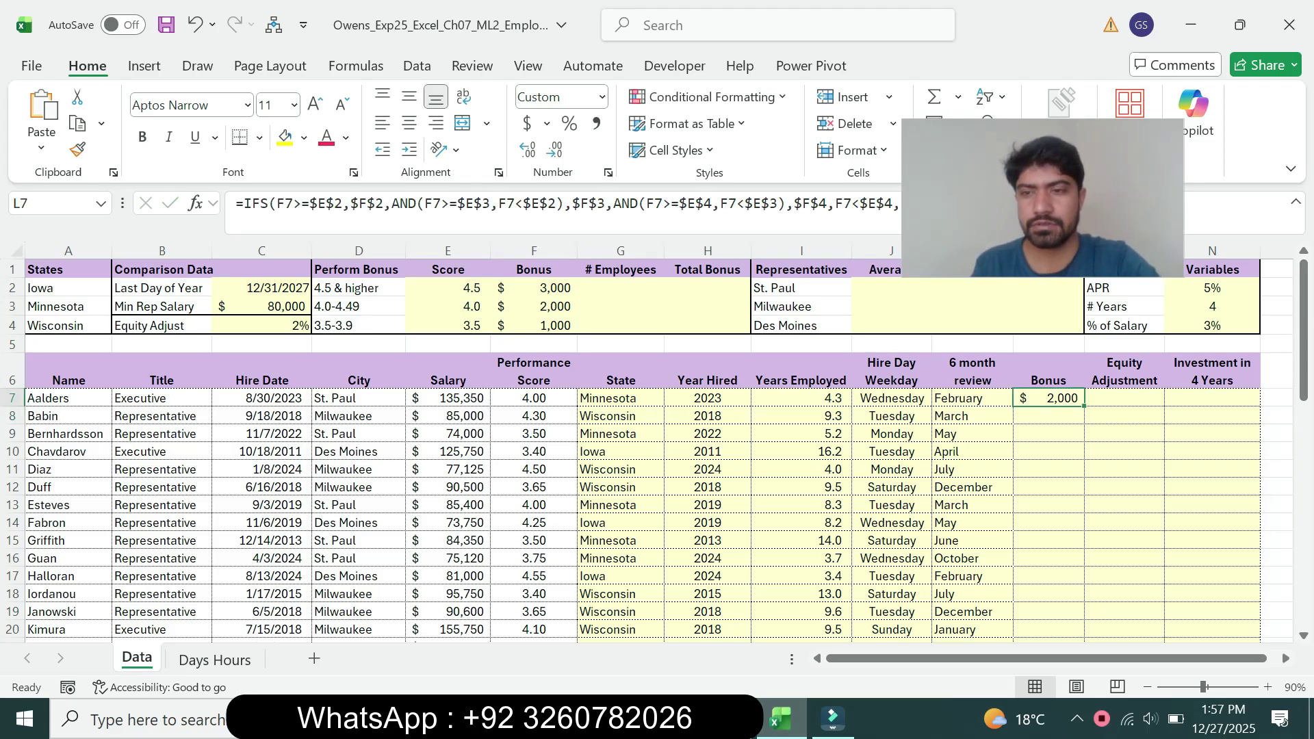
pyautogui.hotkey('alt', 'Tab')
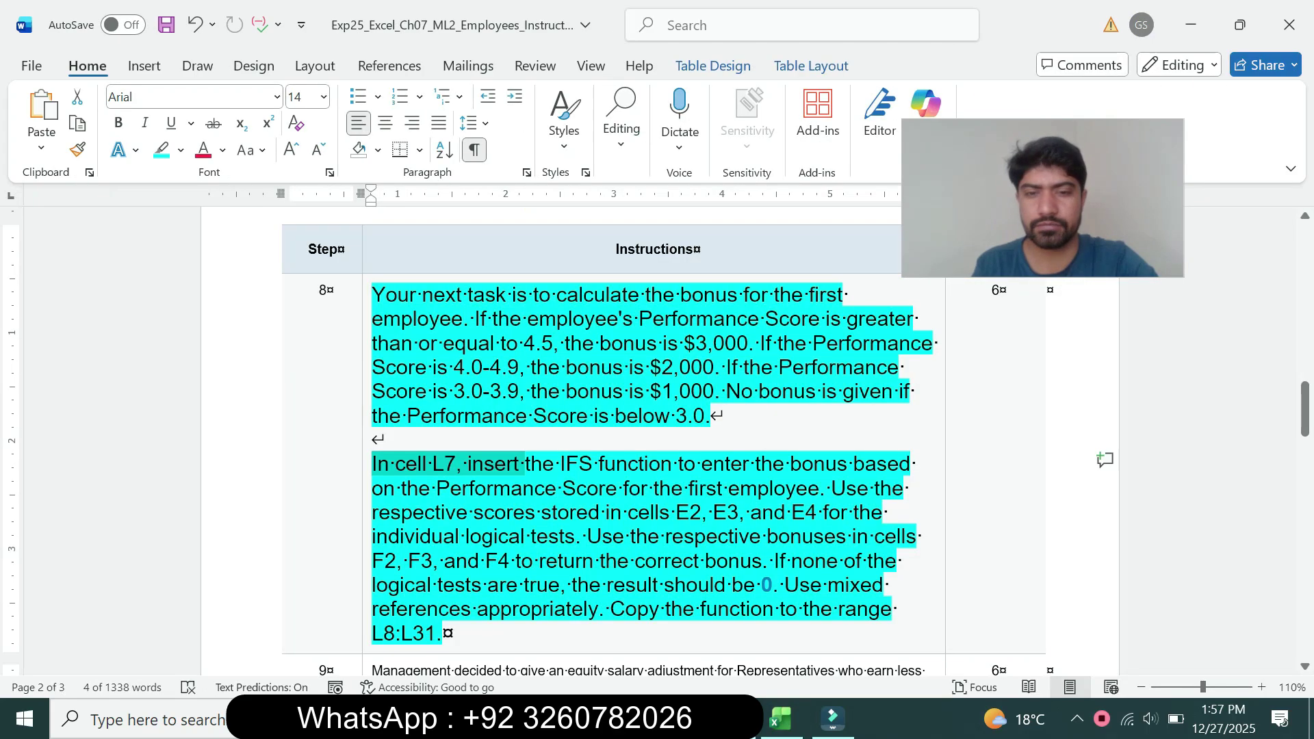
pyautogui.moveTo(610, 609); pyautogui.dragTo(443, 633)
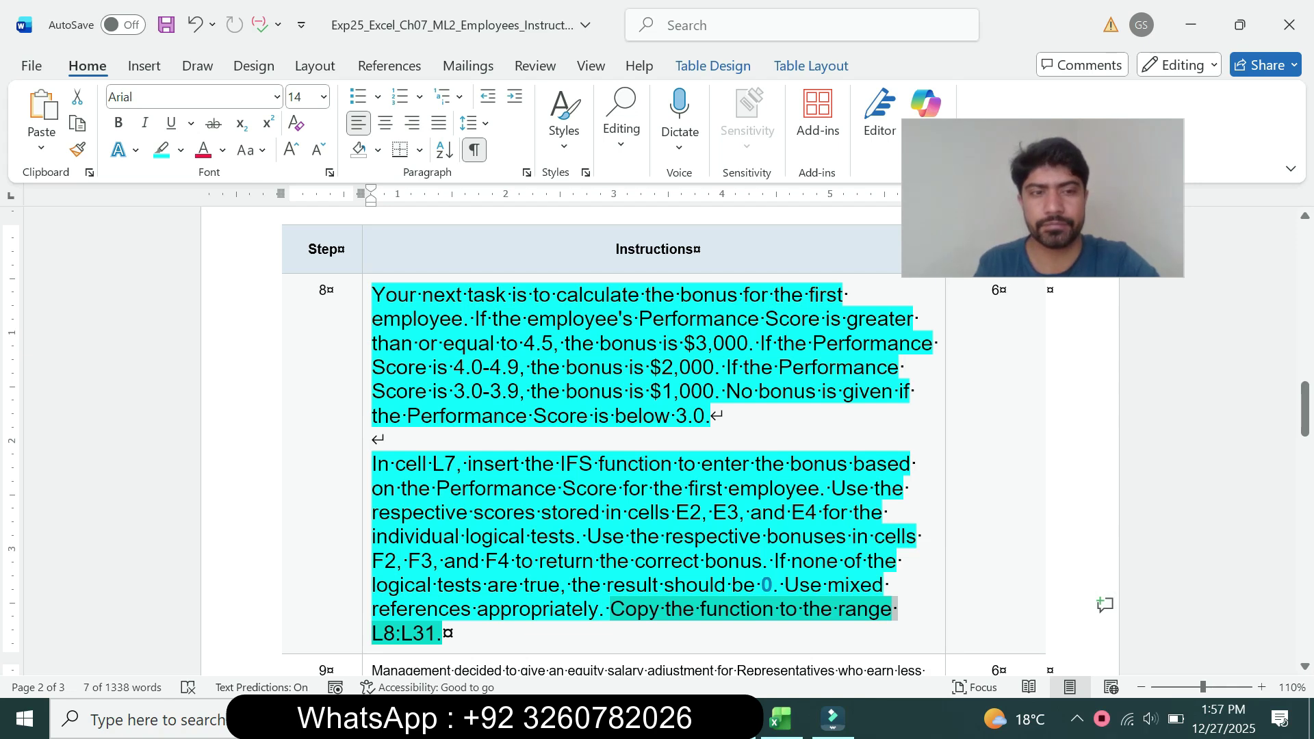
pyautogui.hotkey('alt', 'Tab')
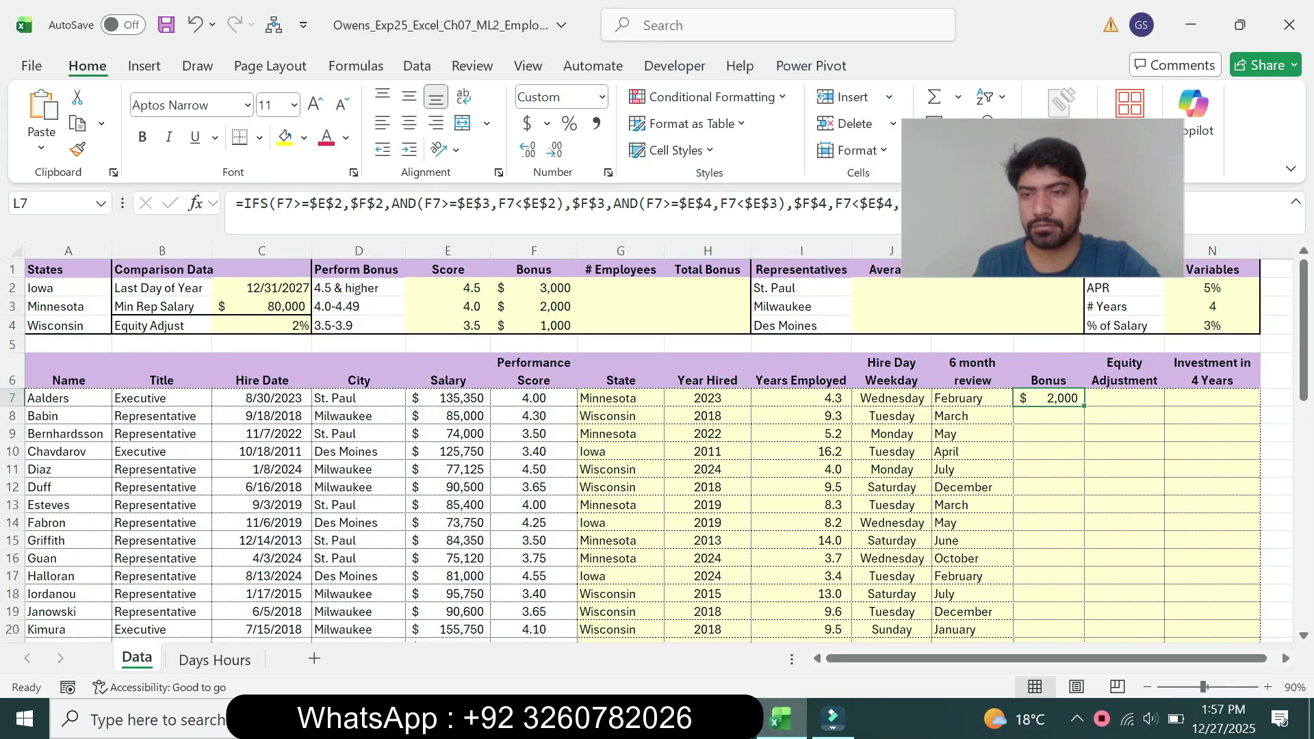
pyautogui.moveTo(1084, 406); pyautogui.dragTo(1084, 597)
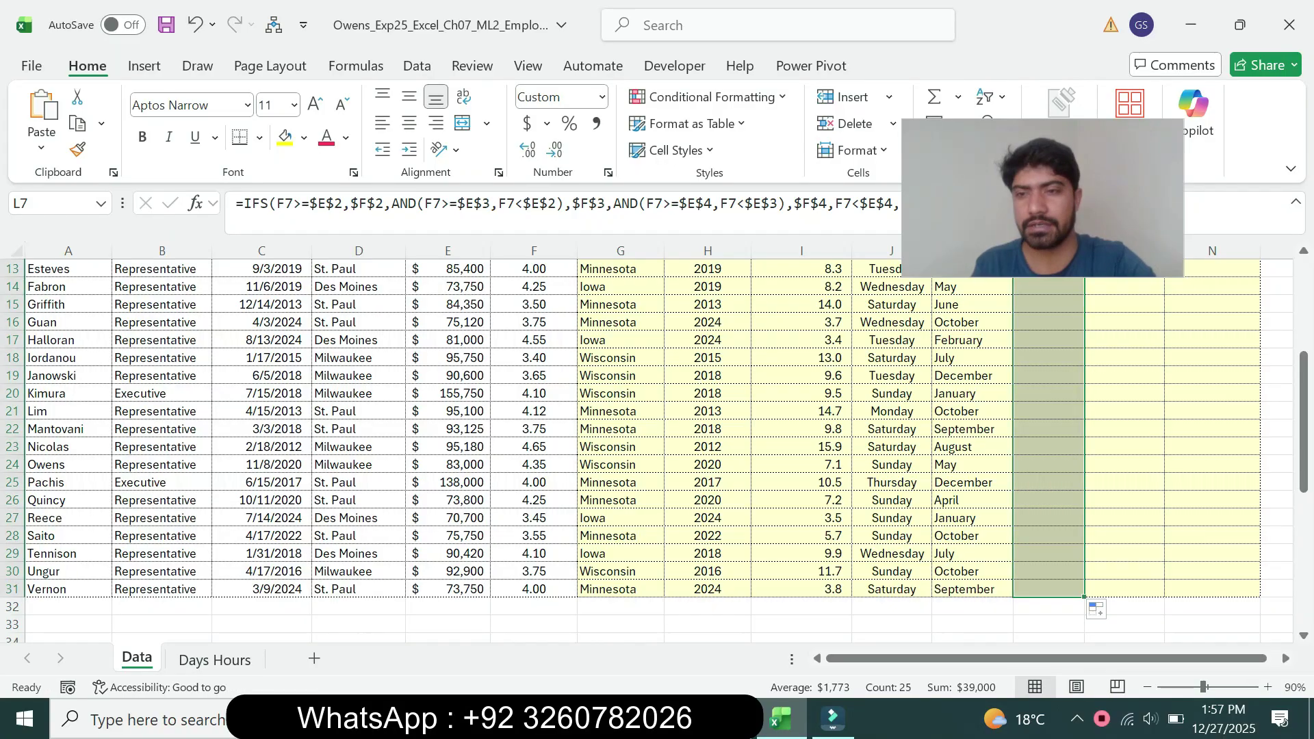
pyautogui.moveTo(1303, 431); pyautogui.dragTo(1304, 336)
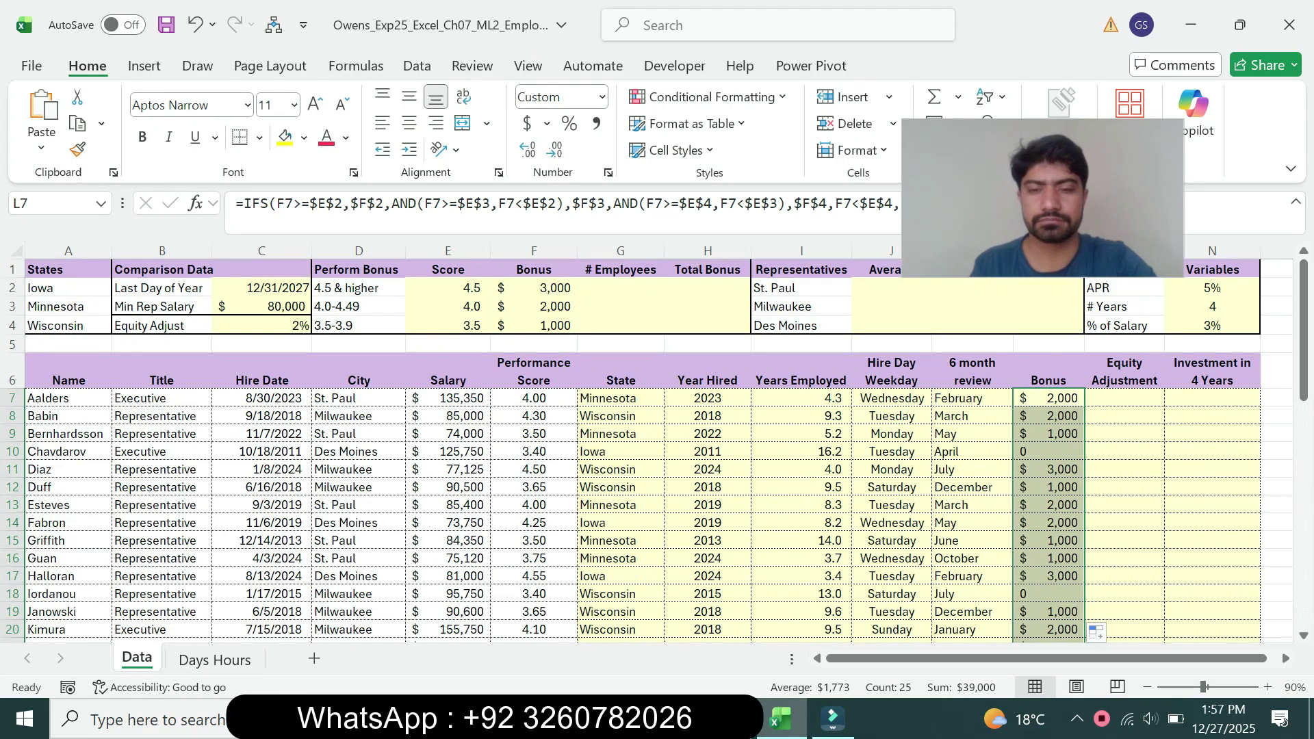
# Step: Switch to the Word instructions, set the step 8 text back to 9 pt and remove its highlighting
pyautogui.hotkey('alt', 'Tab')
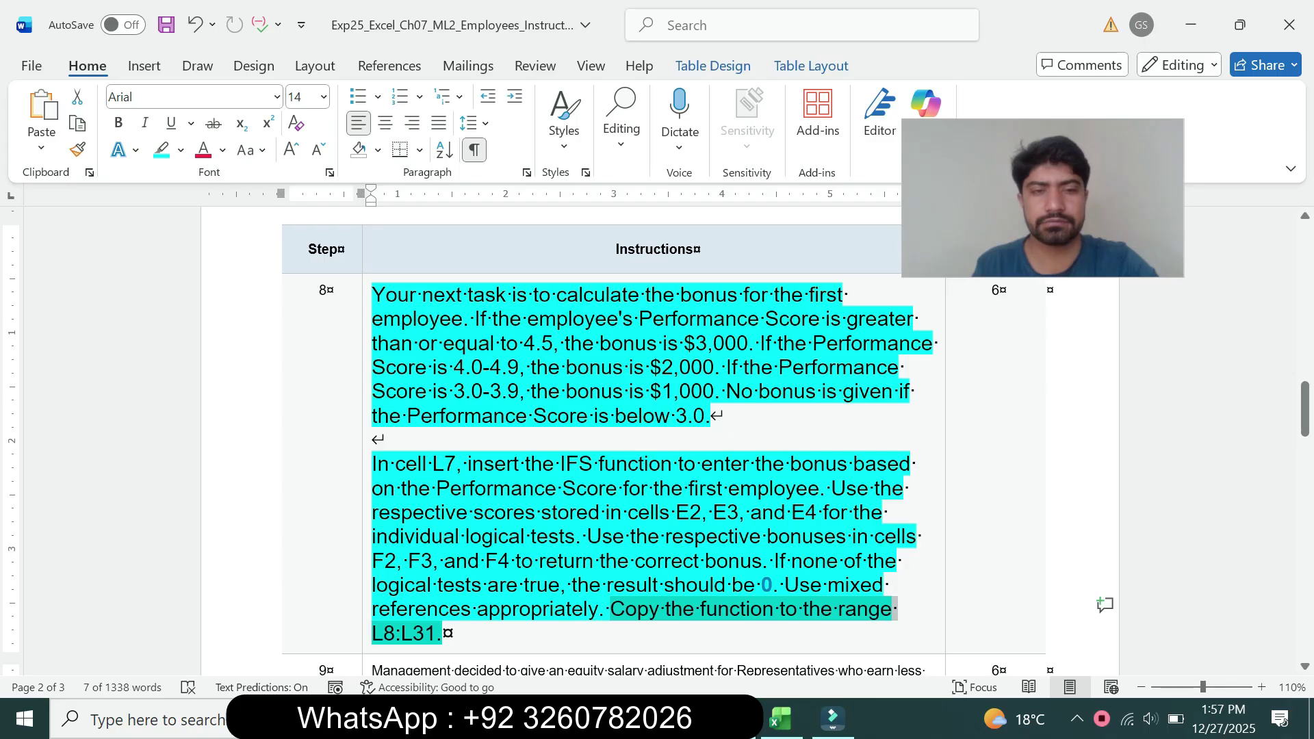
pyautogui.click(367, 486)
pyautogui.click(492, 427)
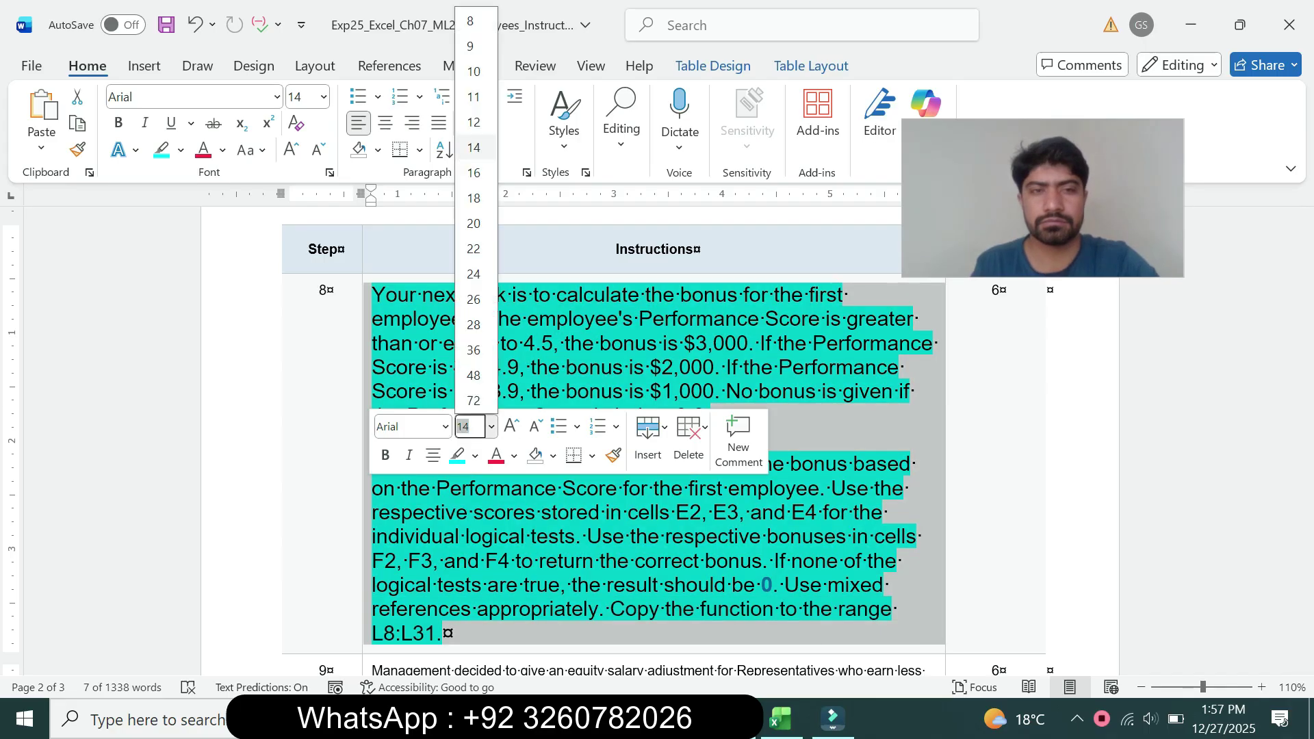
pyautogui.click(470, 46)
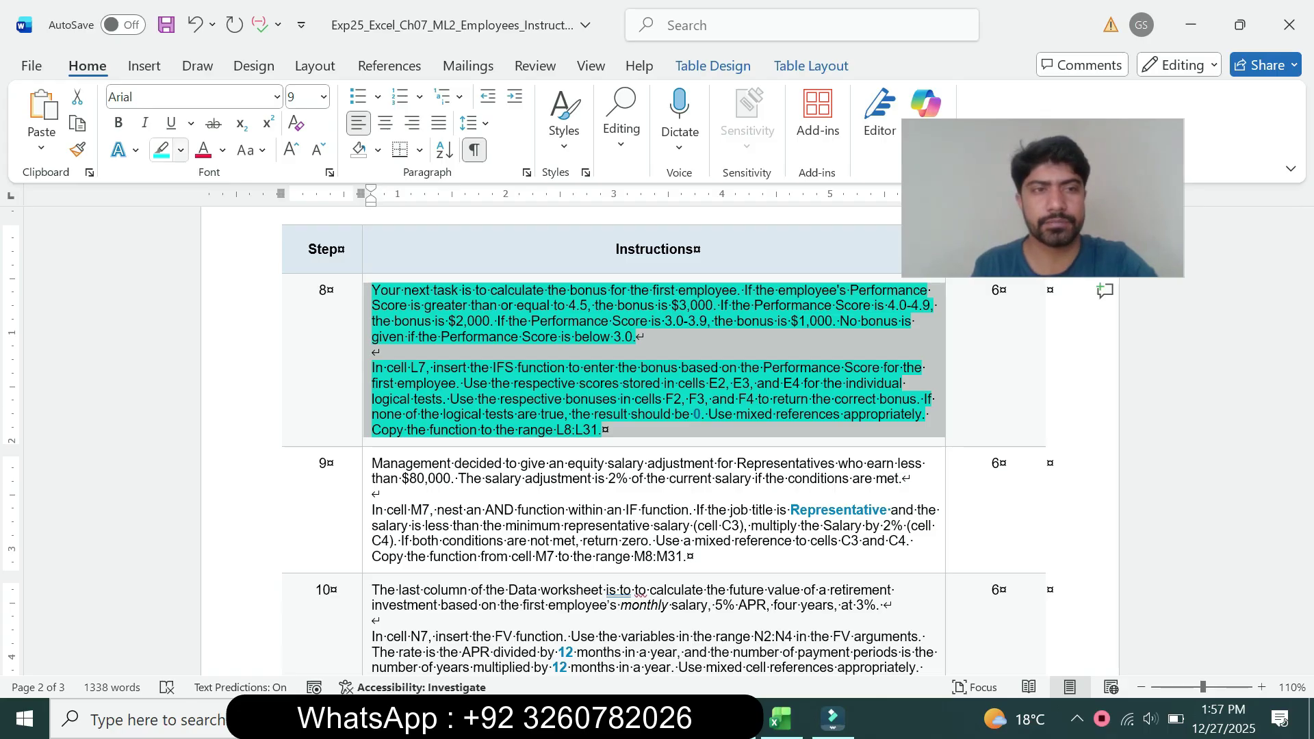
pyautogui.click(181, 150)
pyautogui.click(205, 313)
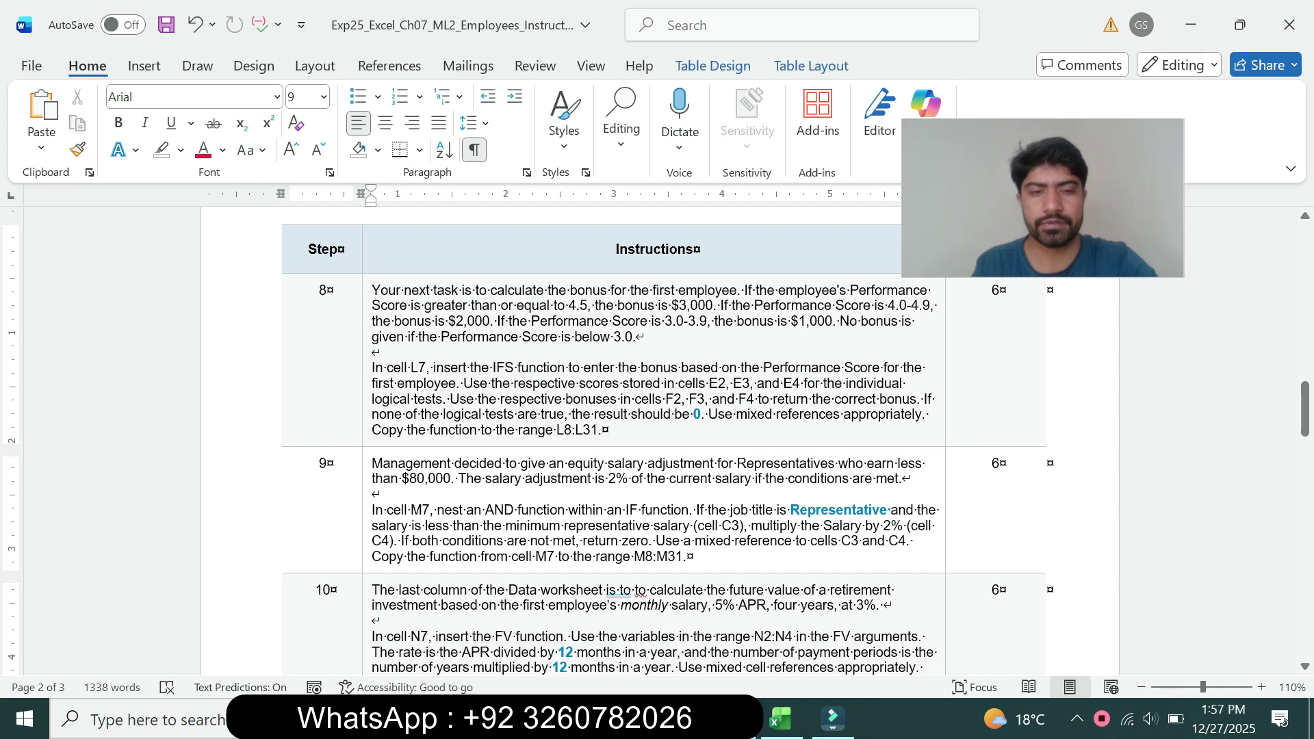
# Step: Enlarge the step 9 instruction text to 14 pt and highlight it in turquoise
pyautogui.click(367, 539)
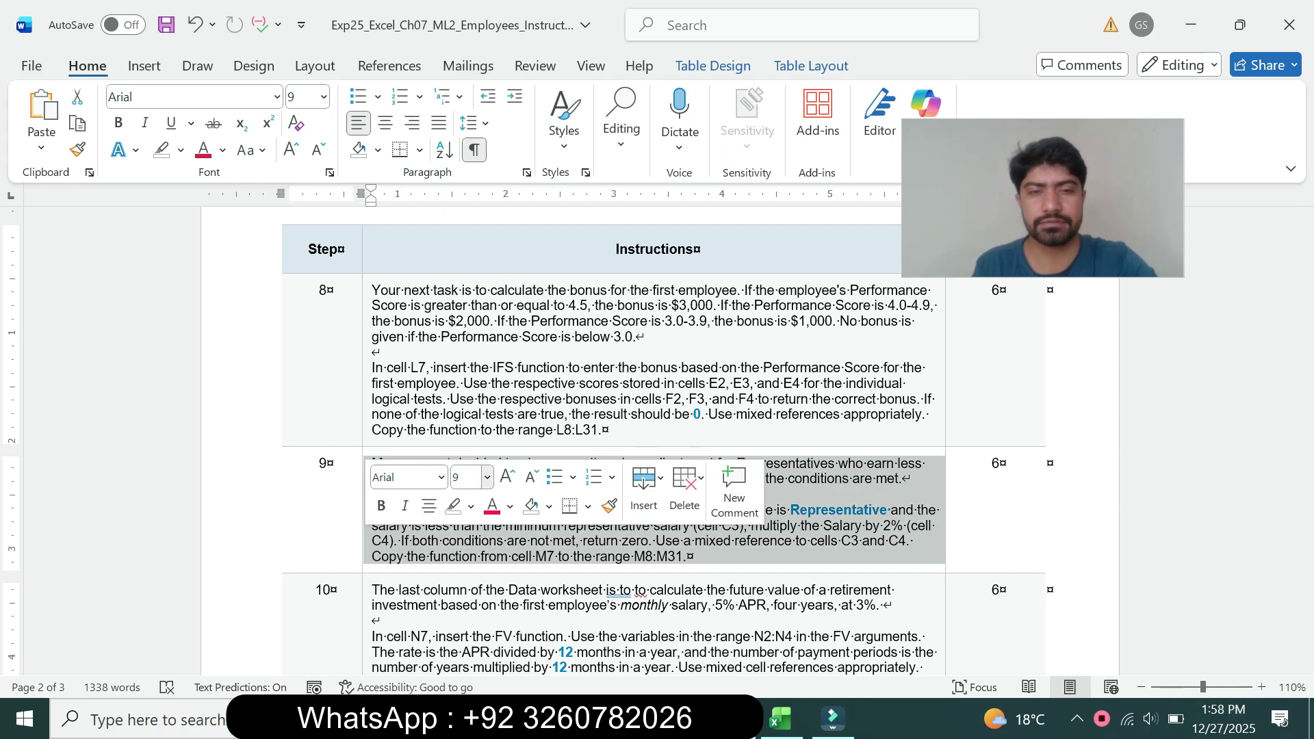
pyautogui.click(488, 477)
pyautogui.click(469, 197)
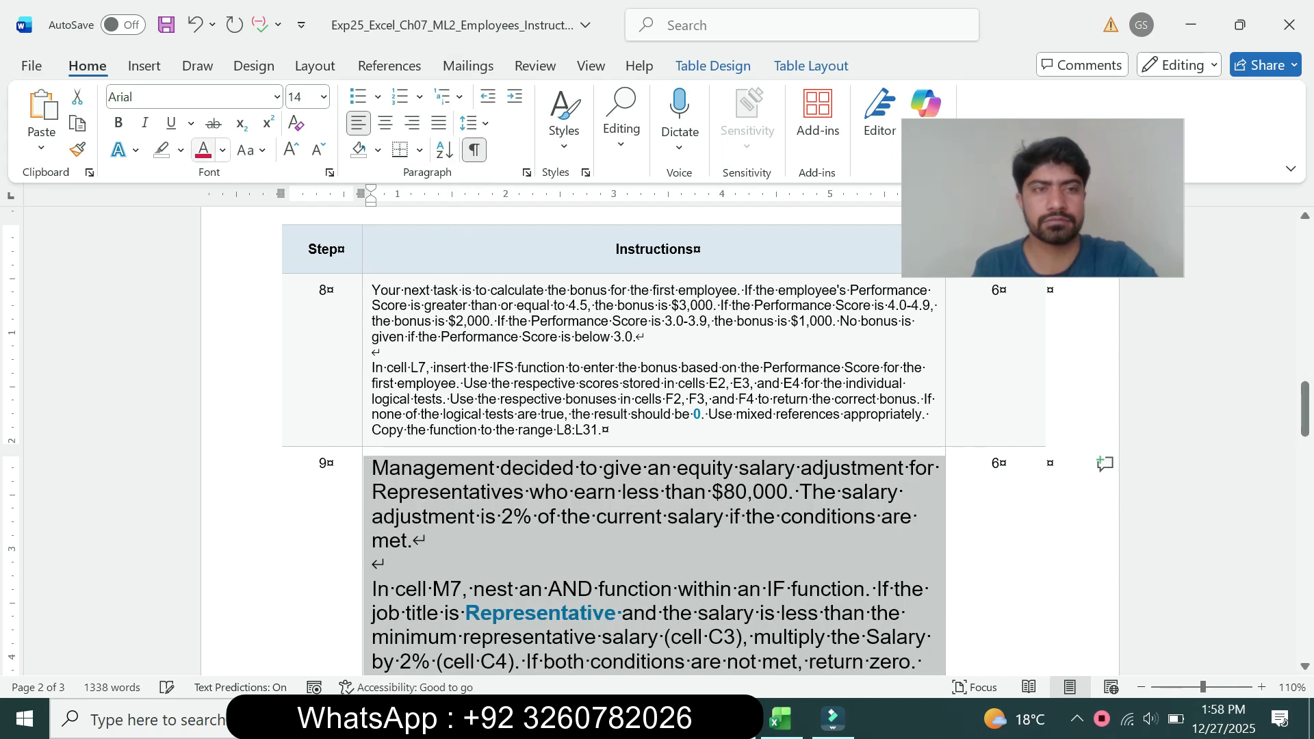
pyautogui.click(181, 150)
pyautogui.click(228, 222)
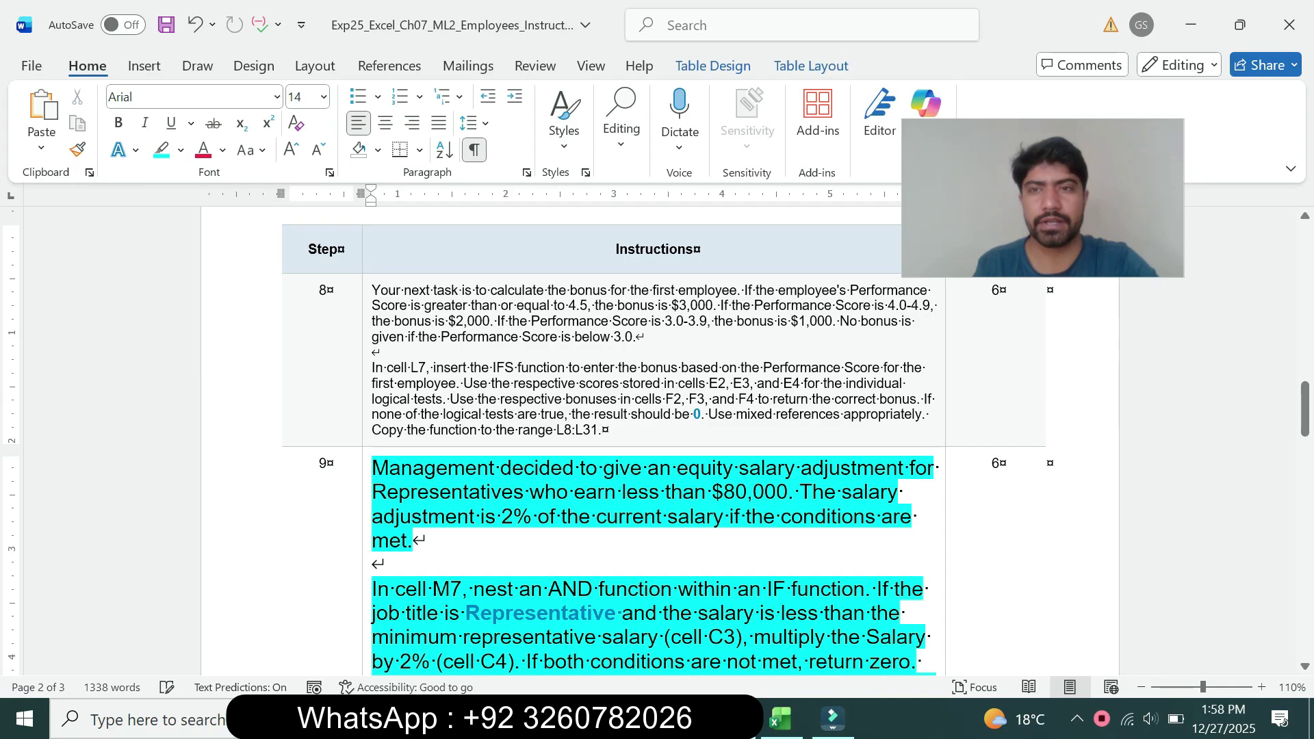
# Step: Read step 9's instructions for the equity adjustment formula in cell M7, and switch to the Excel workbook
pyautogui.moveTo(1305, 409); pyautogui.dragTo(1305, 421)
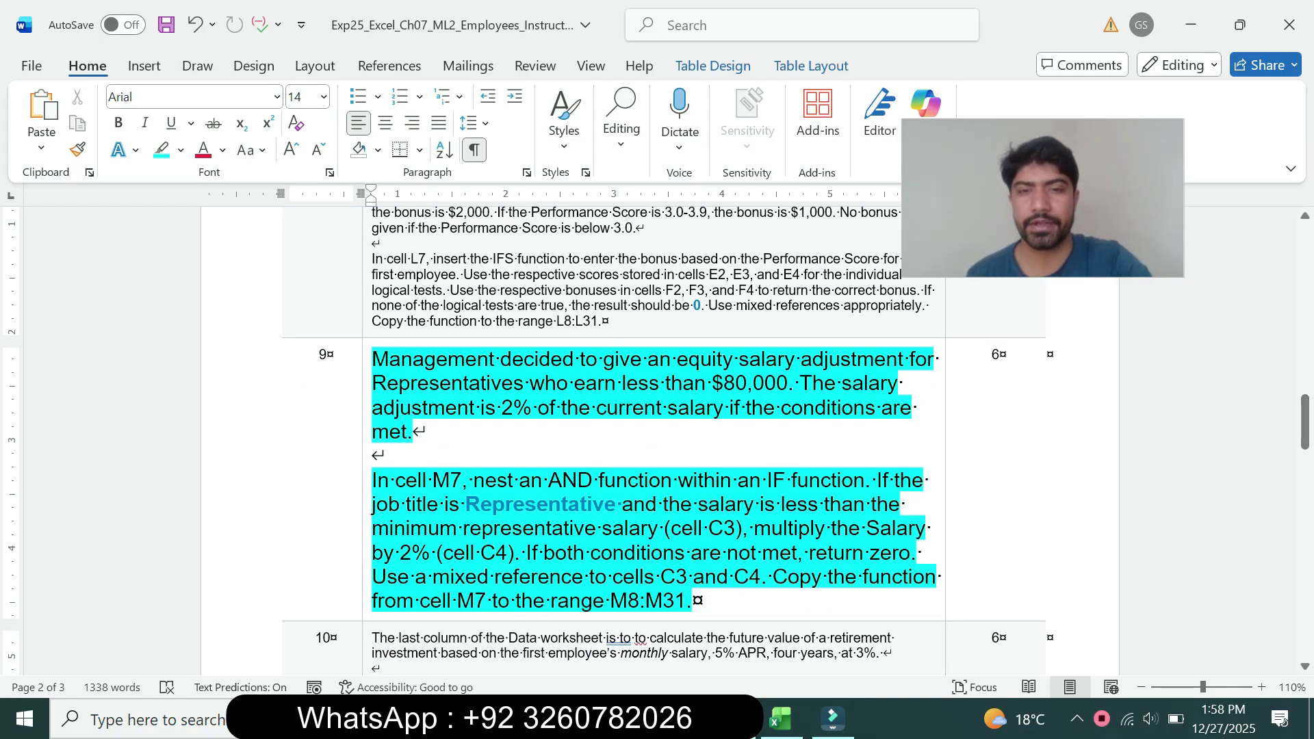
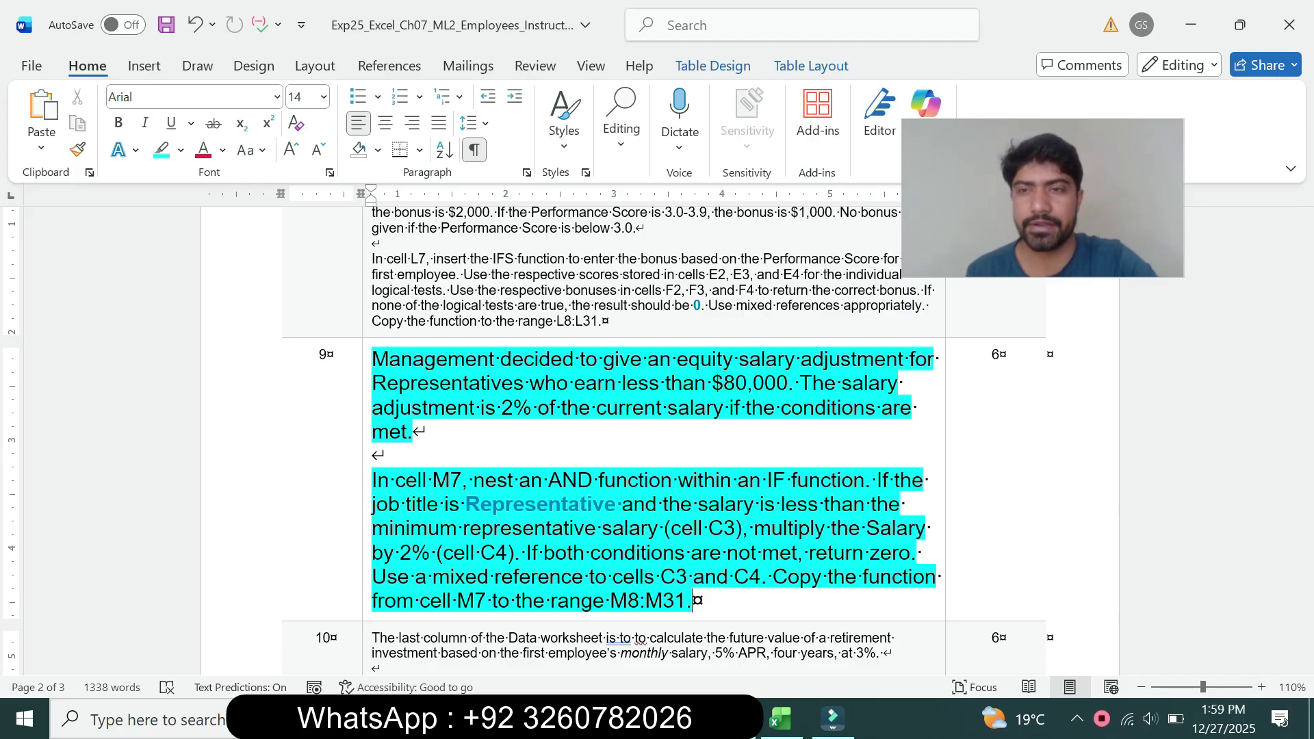
pyautogui.moveTo(433, 480); pyautogui.dragTo(383, 457)
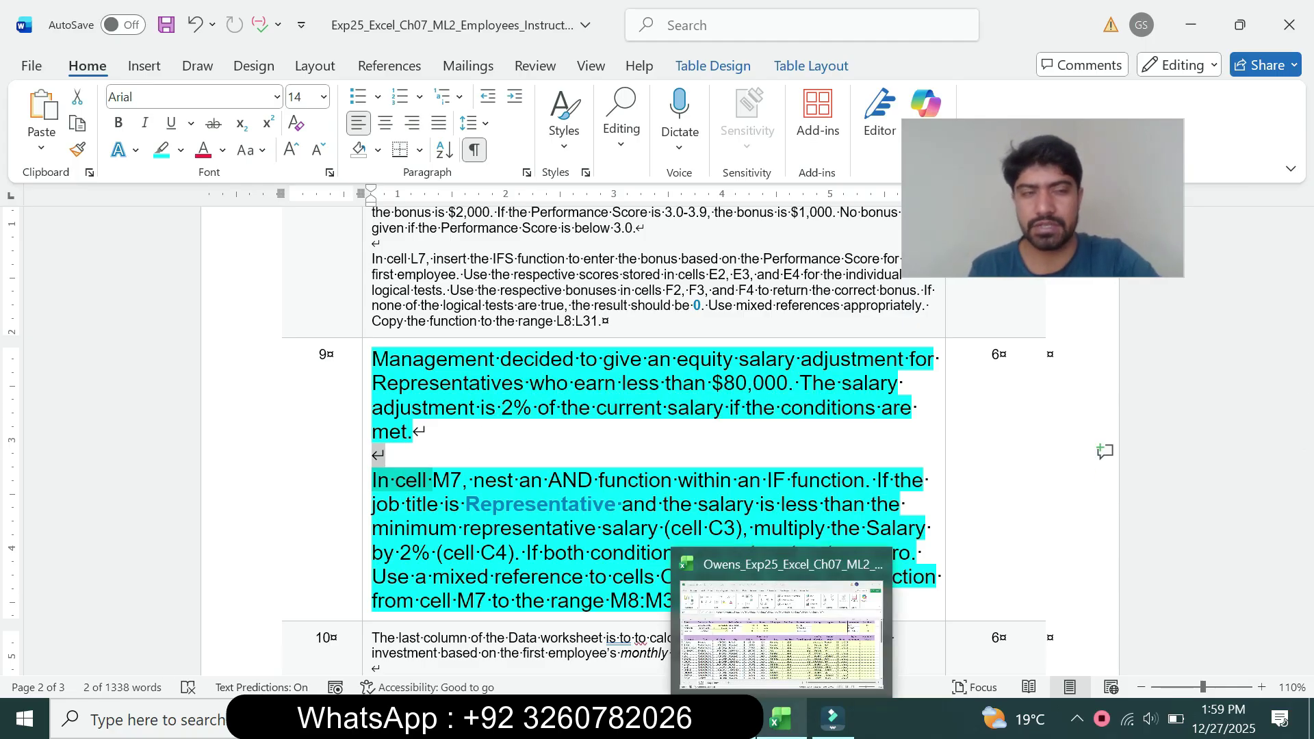
pyautogui.click(780, 719)
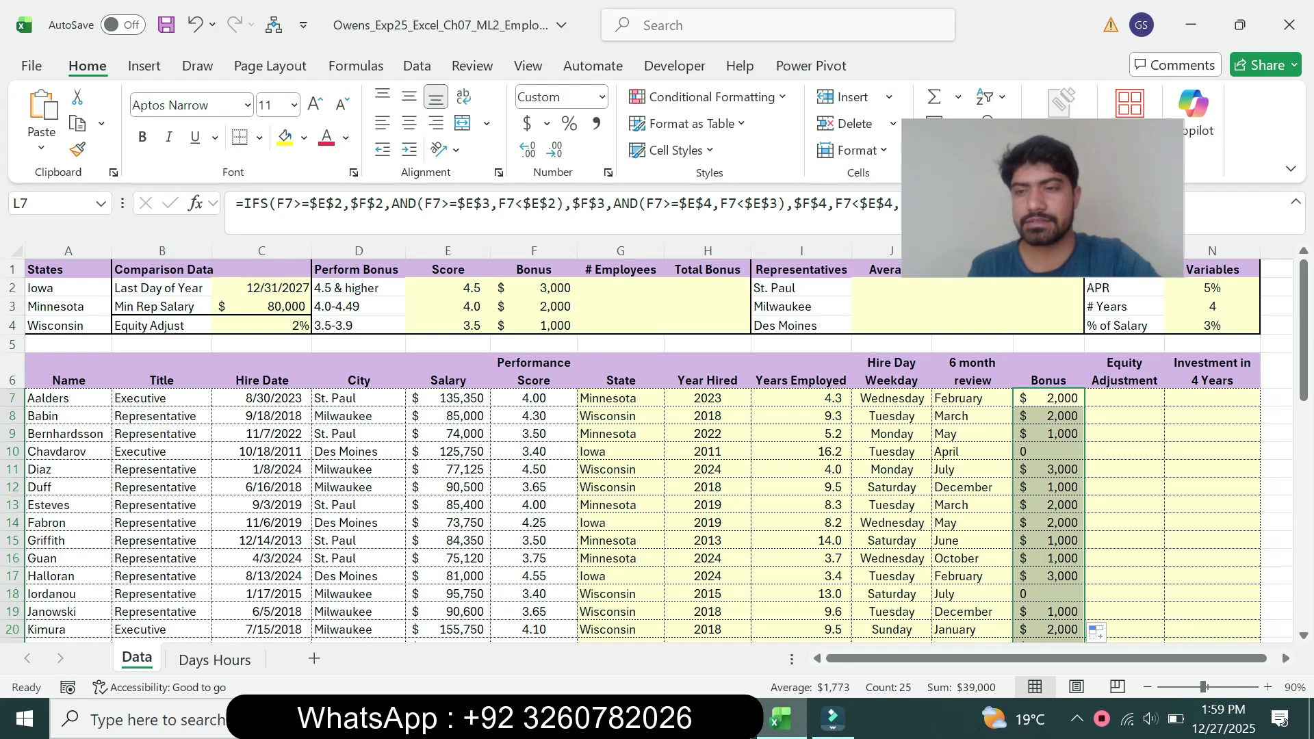
# Step: Recheck step 9 in the Word instructions, and in Excel start an IF formula with a nested AND function in cell M7
pyautogui.click(1124, 399)
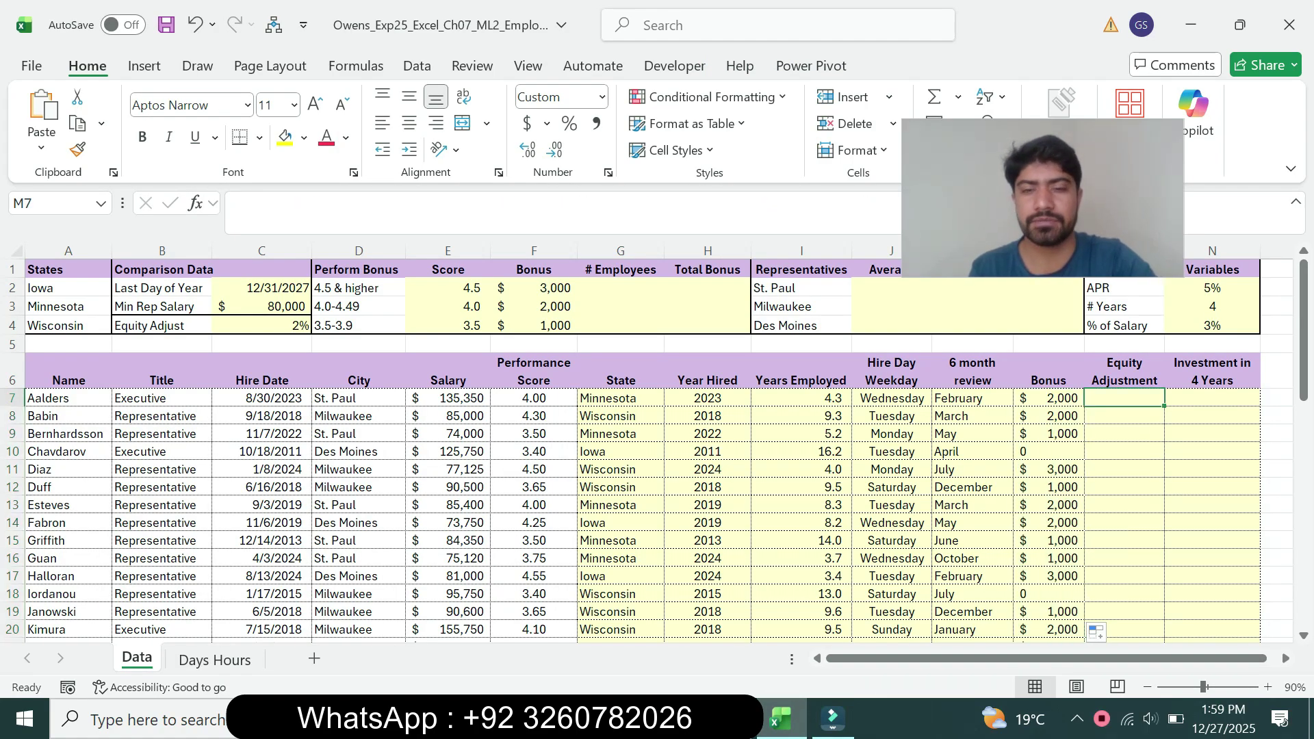
pyautogui.hotkey('alt', 'Tab')
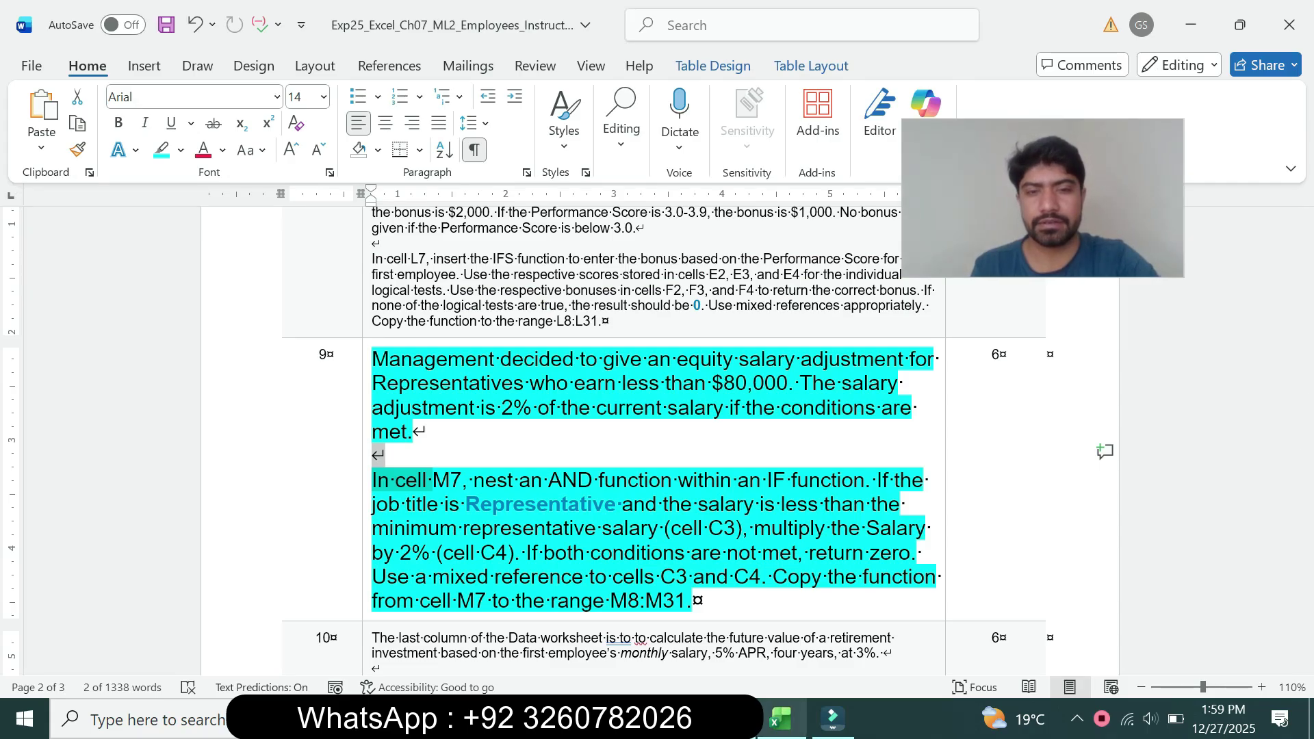
pyautogui.hotkey('alt', 'Tab')
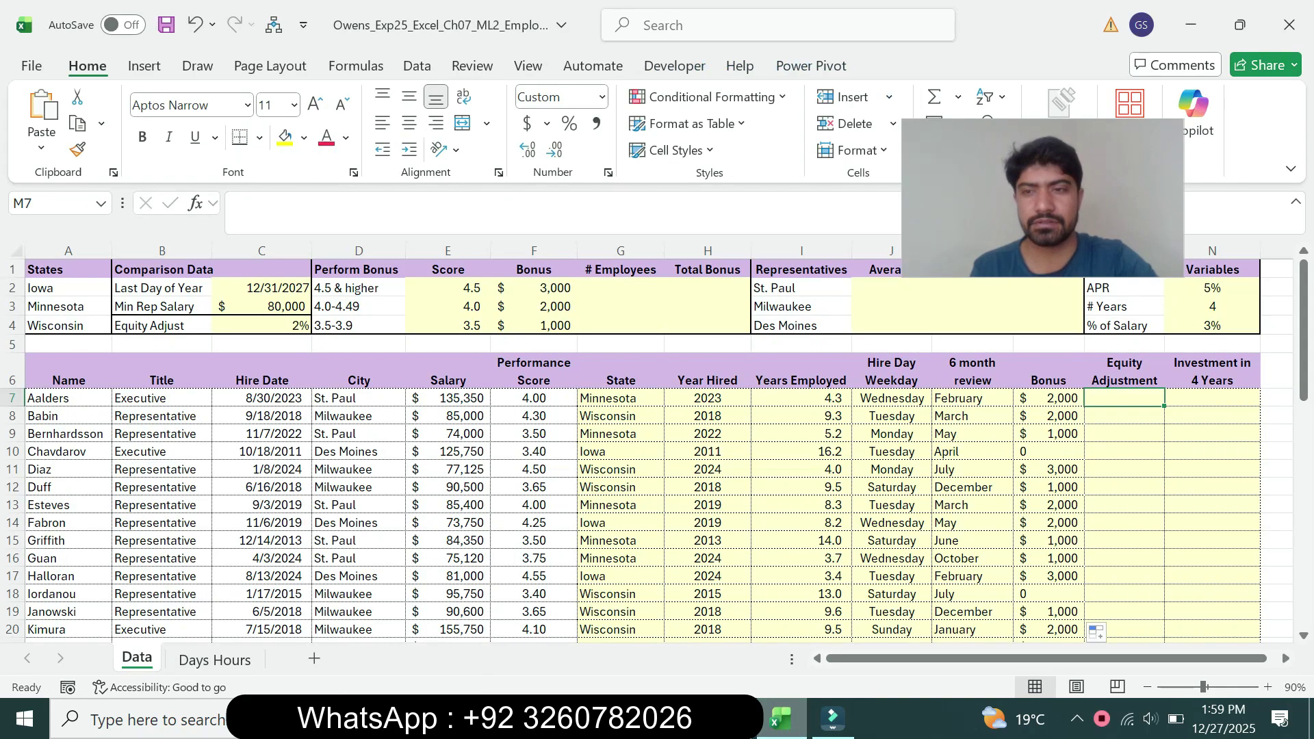
pyautogui.write('=')
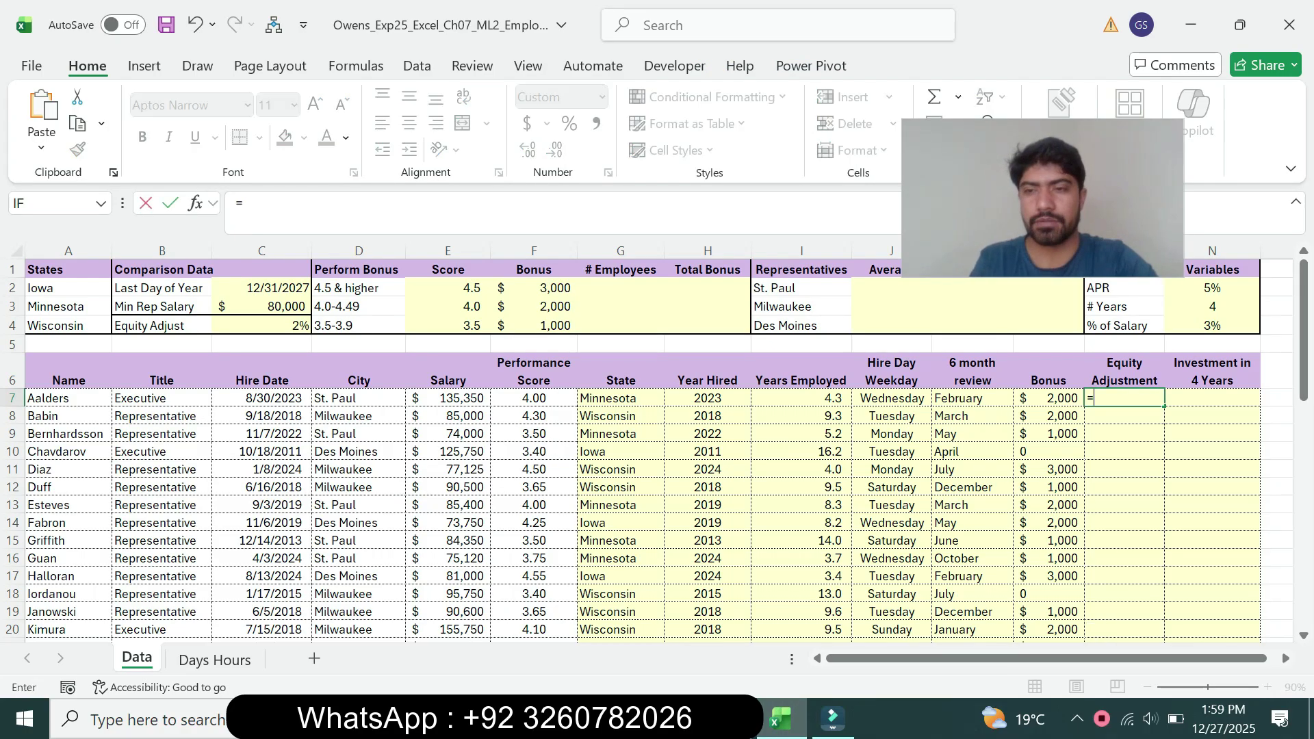
pyautogui.write('if')
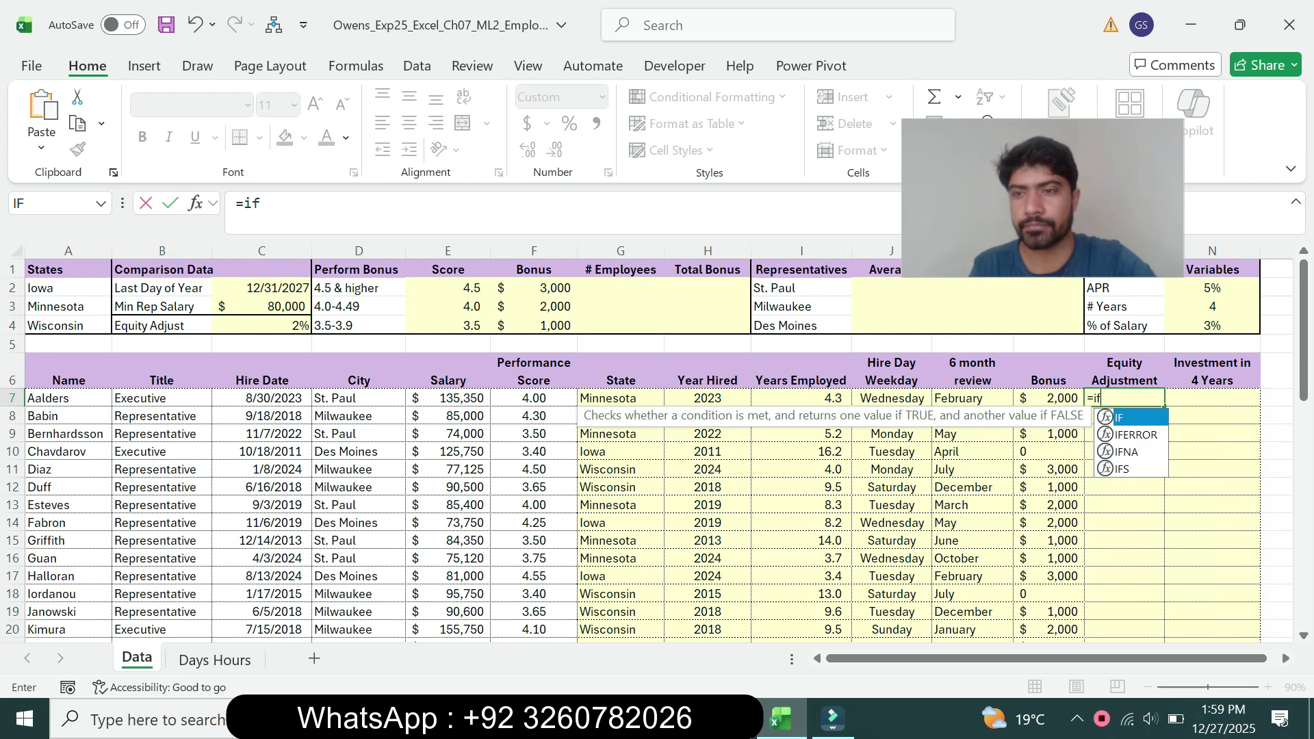
pyautogui.press('Tab')
pyautogui.click(269, 204)
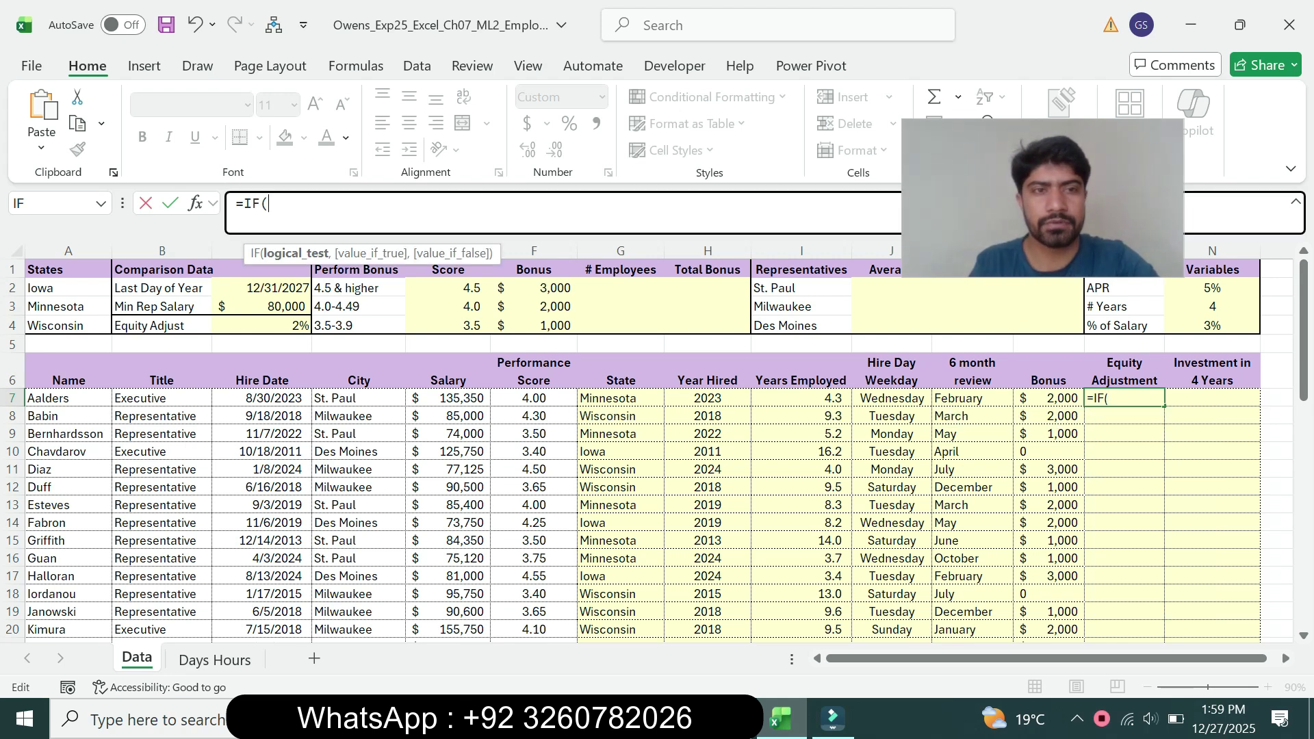
pyautogui.write('AND')
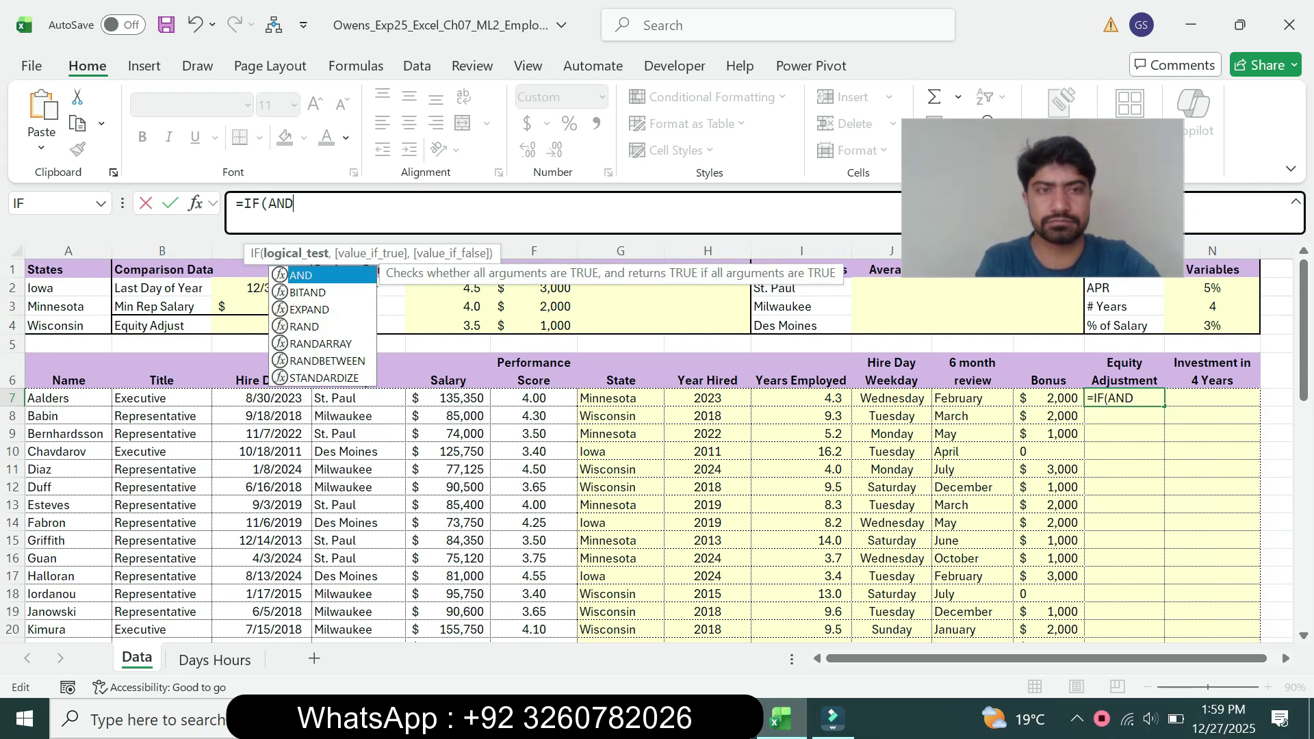
pyautogui.press('Tab')
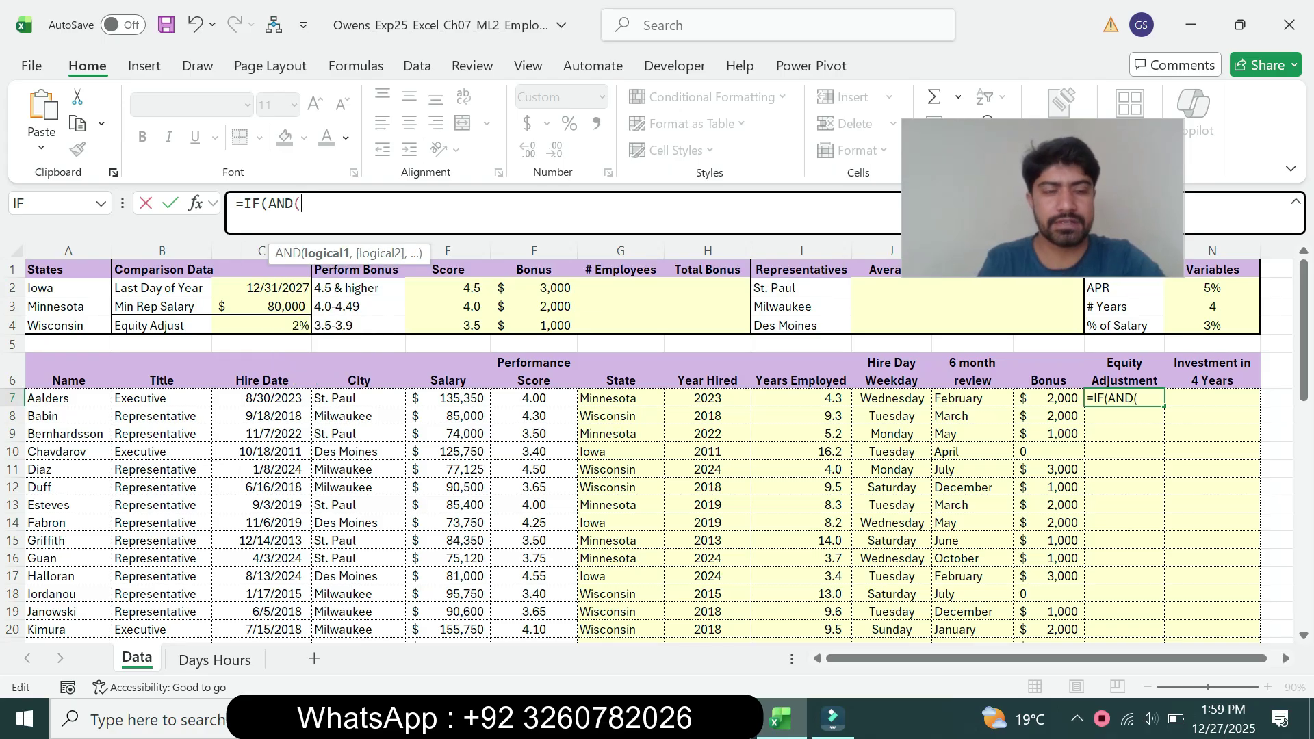
# Step: Enter B7="Representative" as the first condition of the AND function in M7's formula
pyautogui.write('B7')
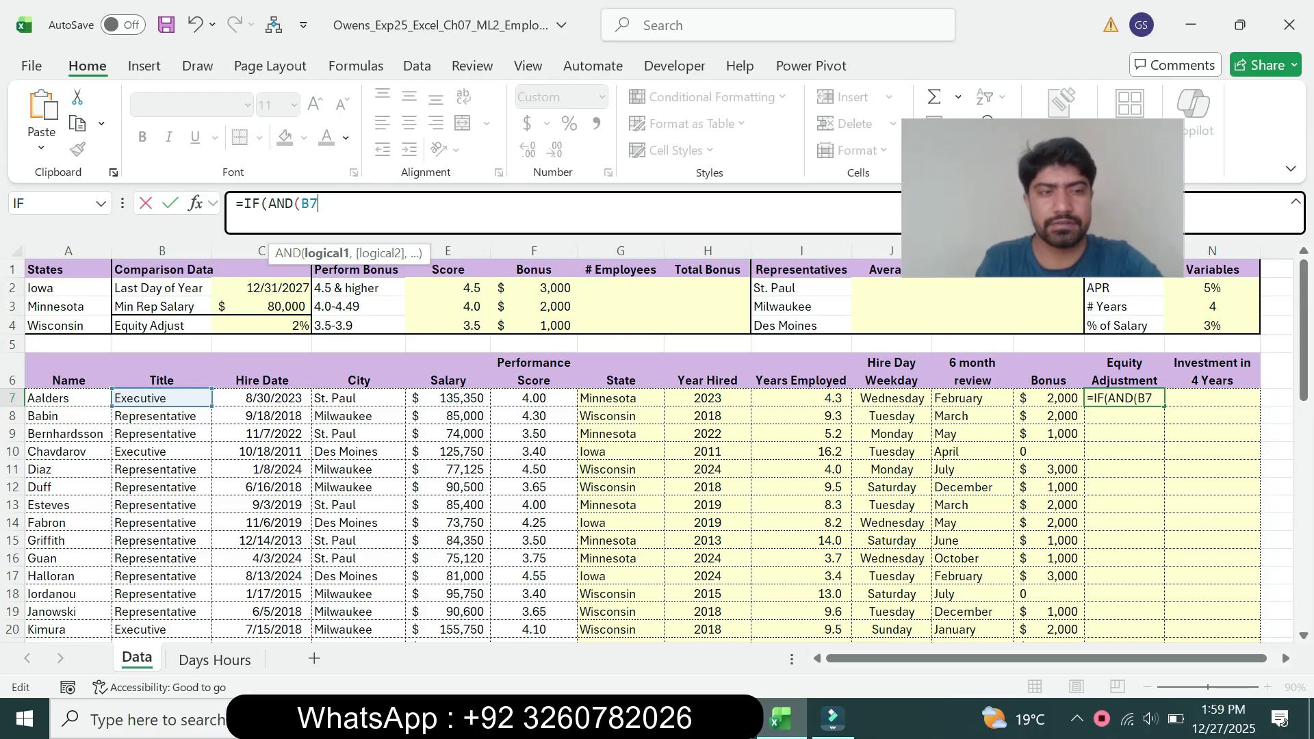
pyautogui.write('="')
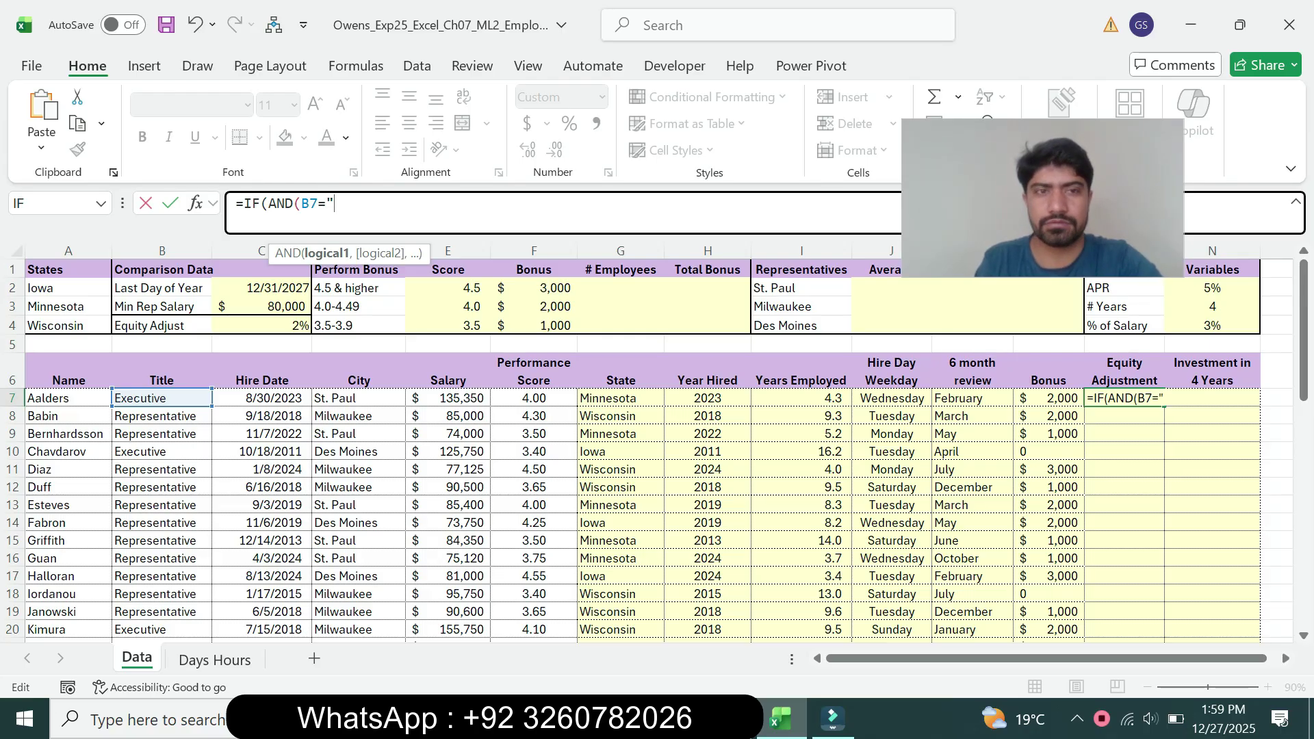
pyautogui.write('R')
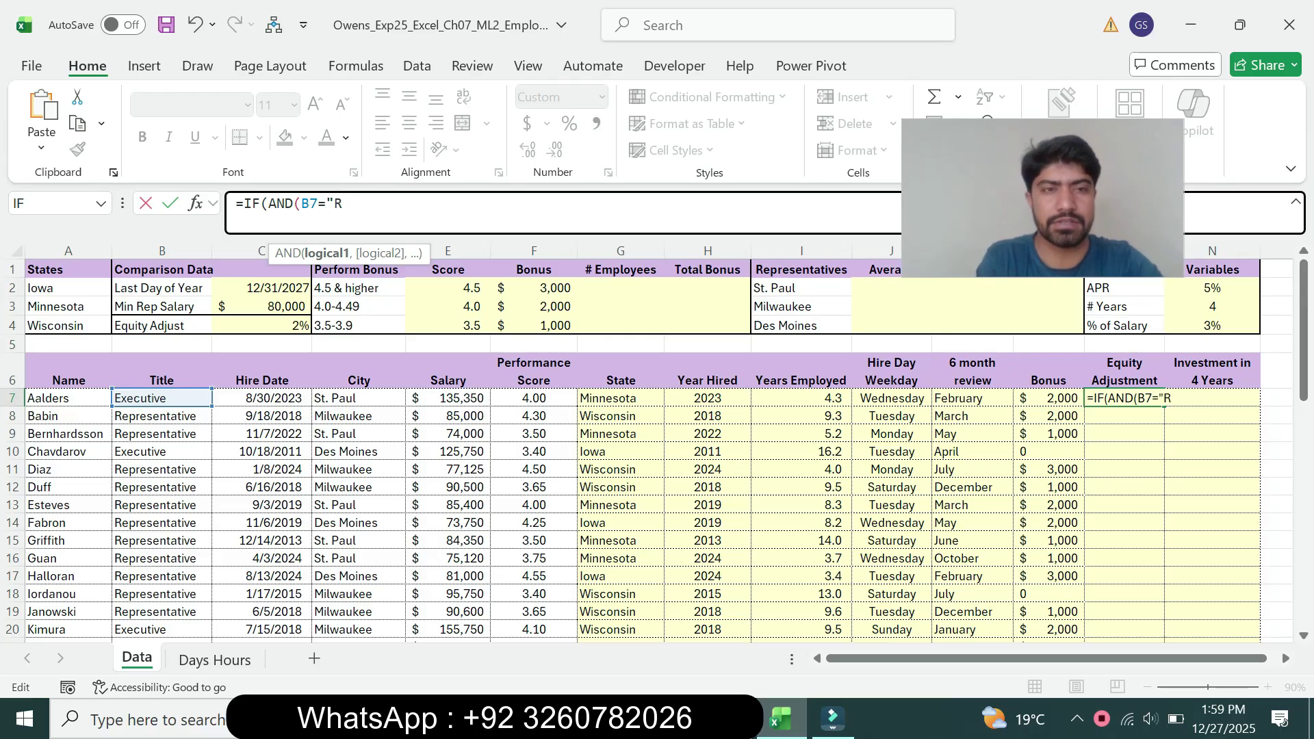
pyautogui.write('epre')
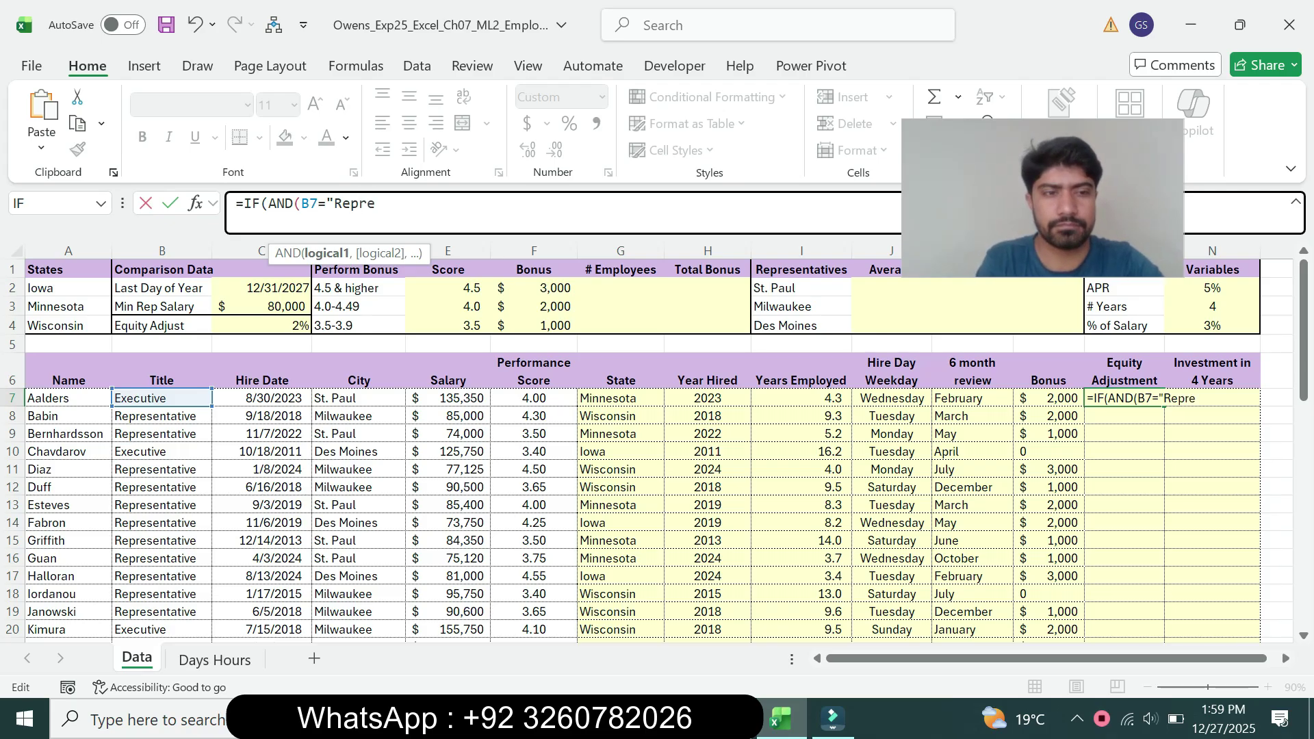
pyautogui.write('s')
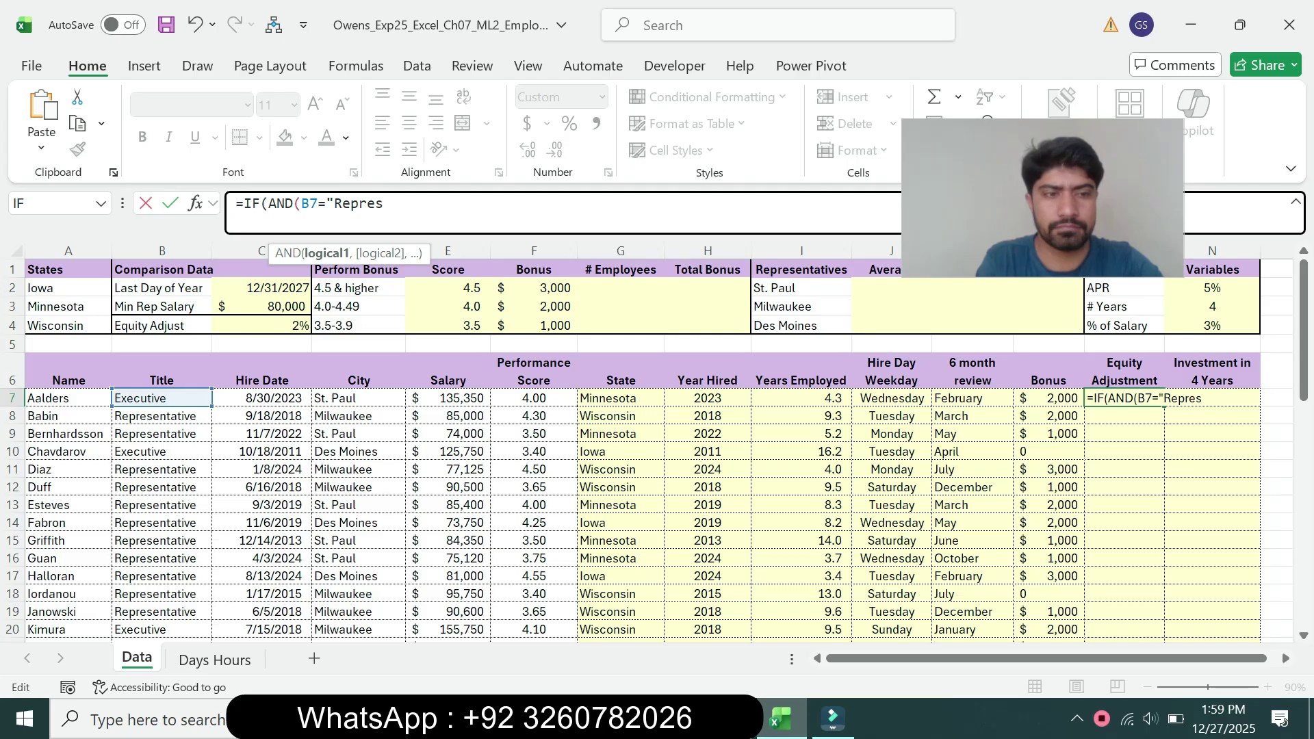
pyautogui.write('en')
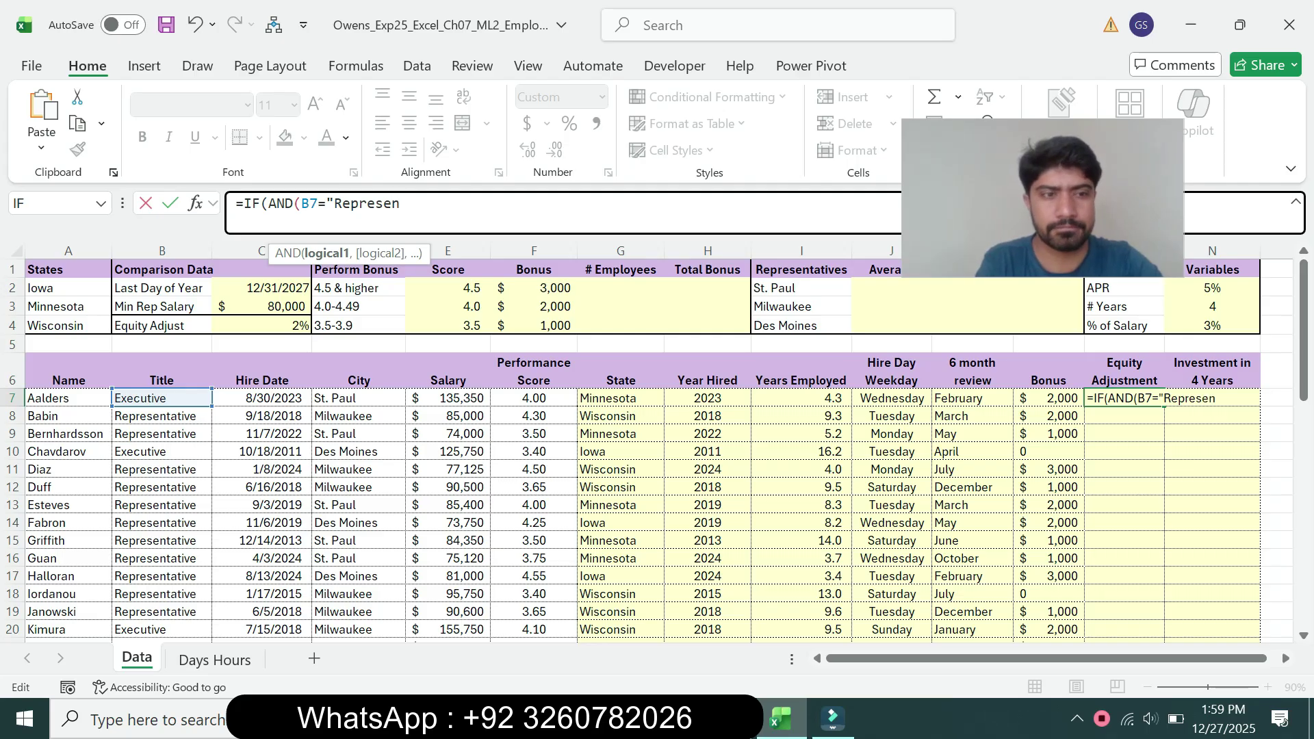
pyautogui.write('t')
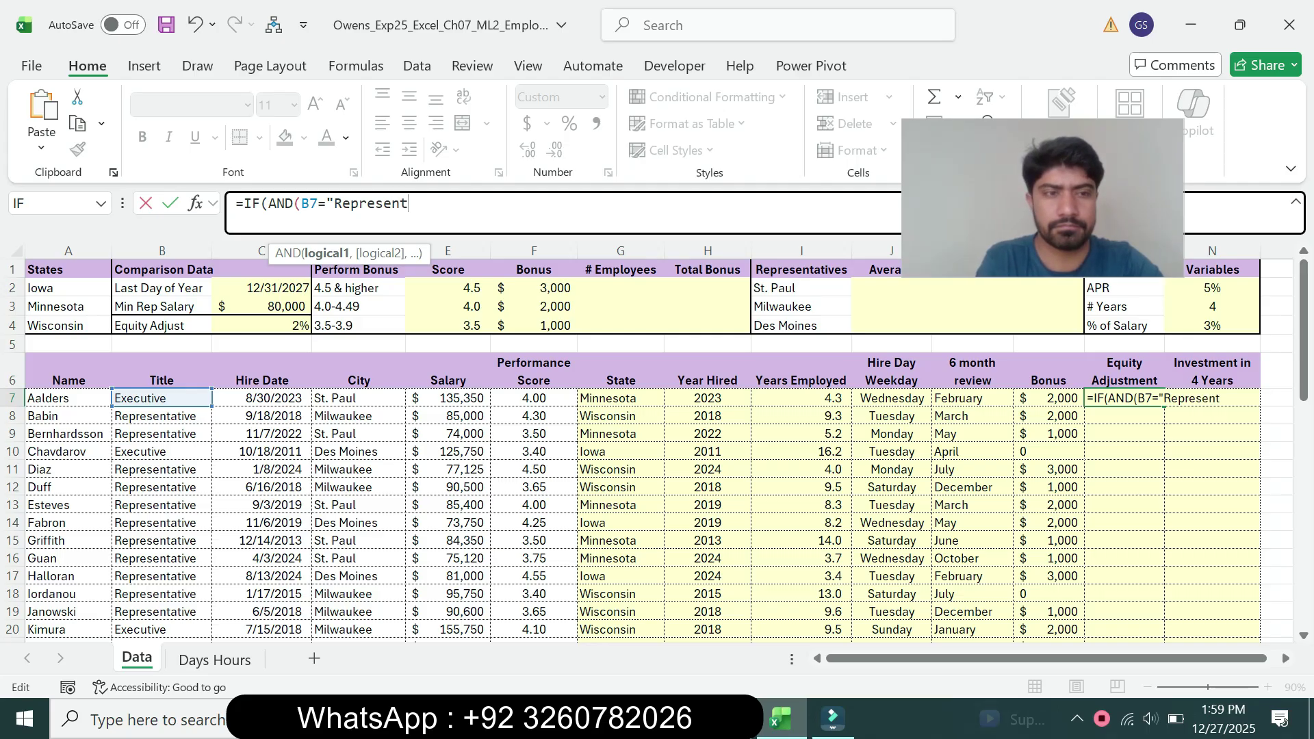
pyautogui.write('ative')
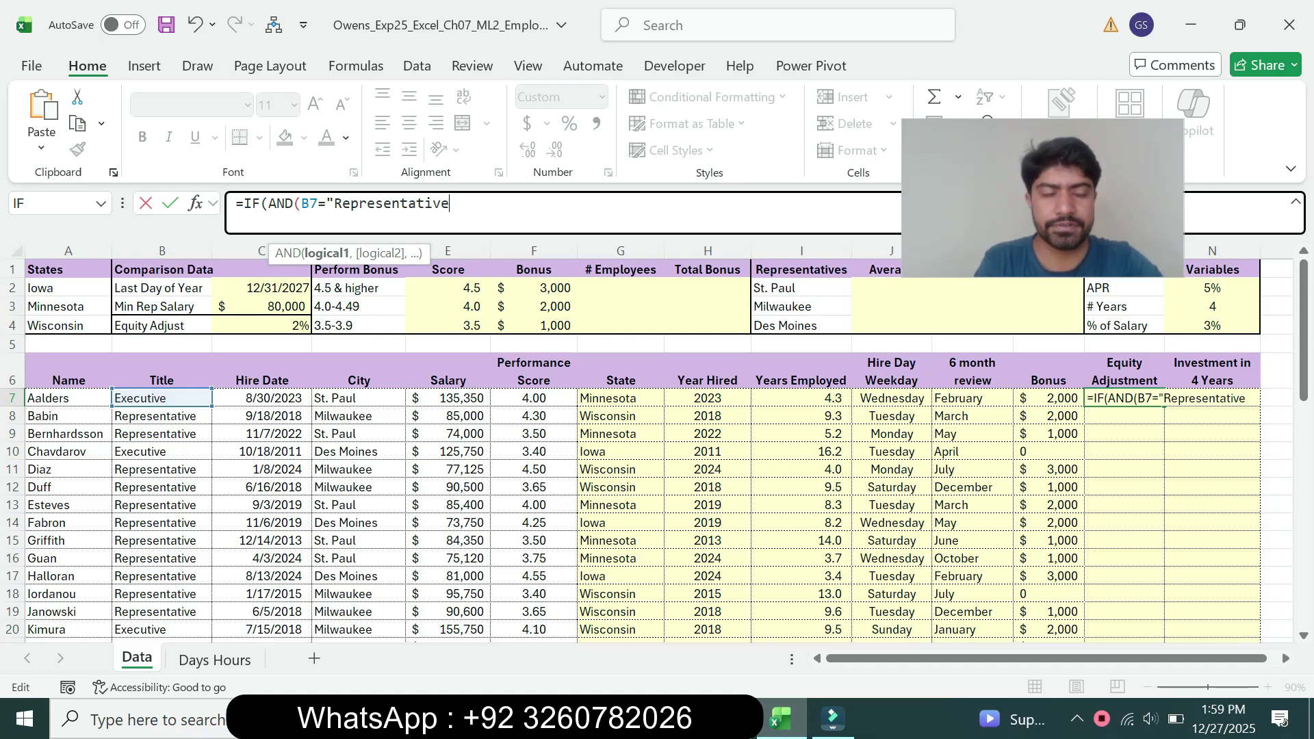
pyautogui.write('"')
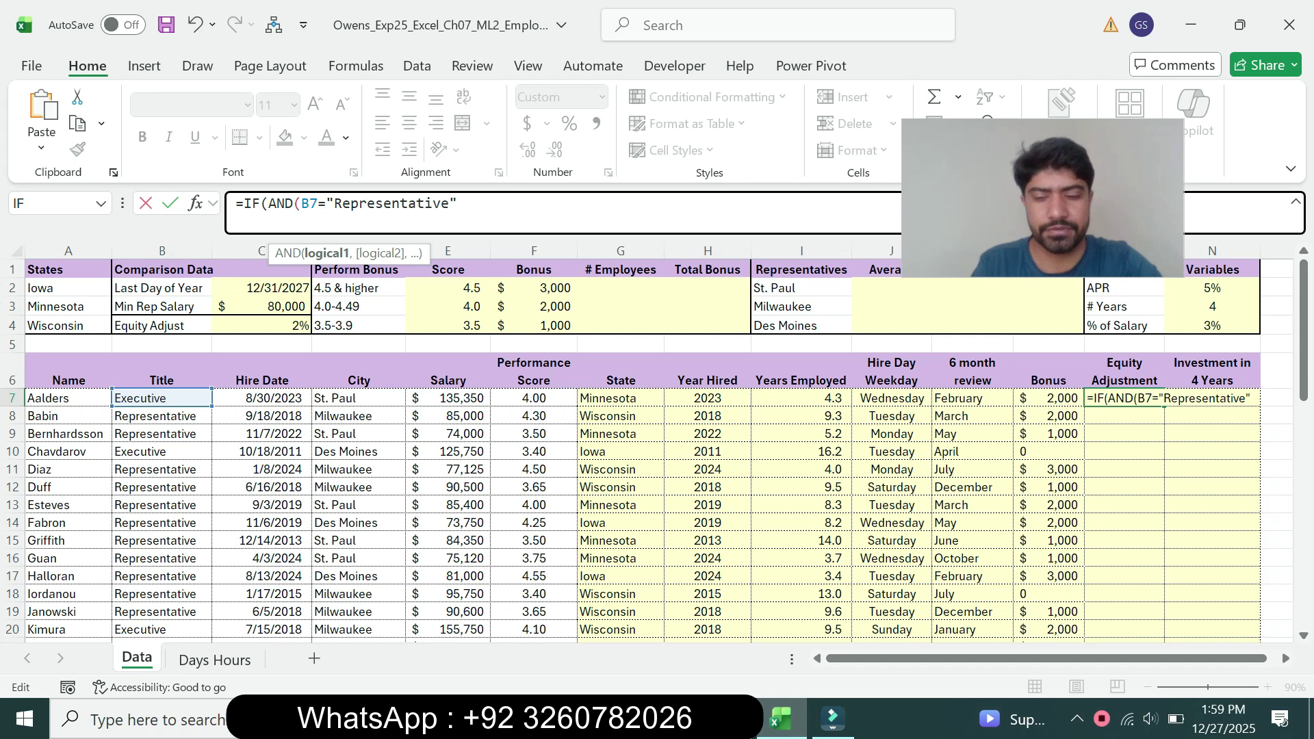
pyautogui.write(',')
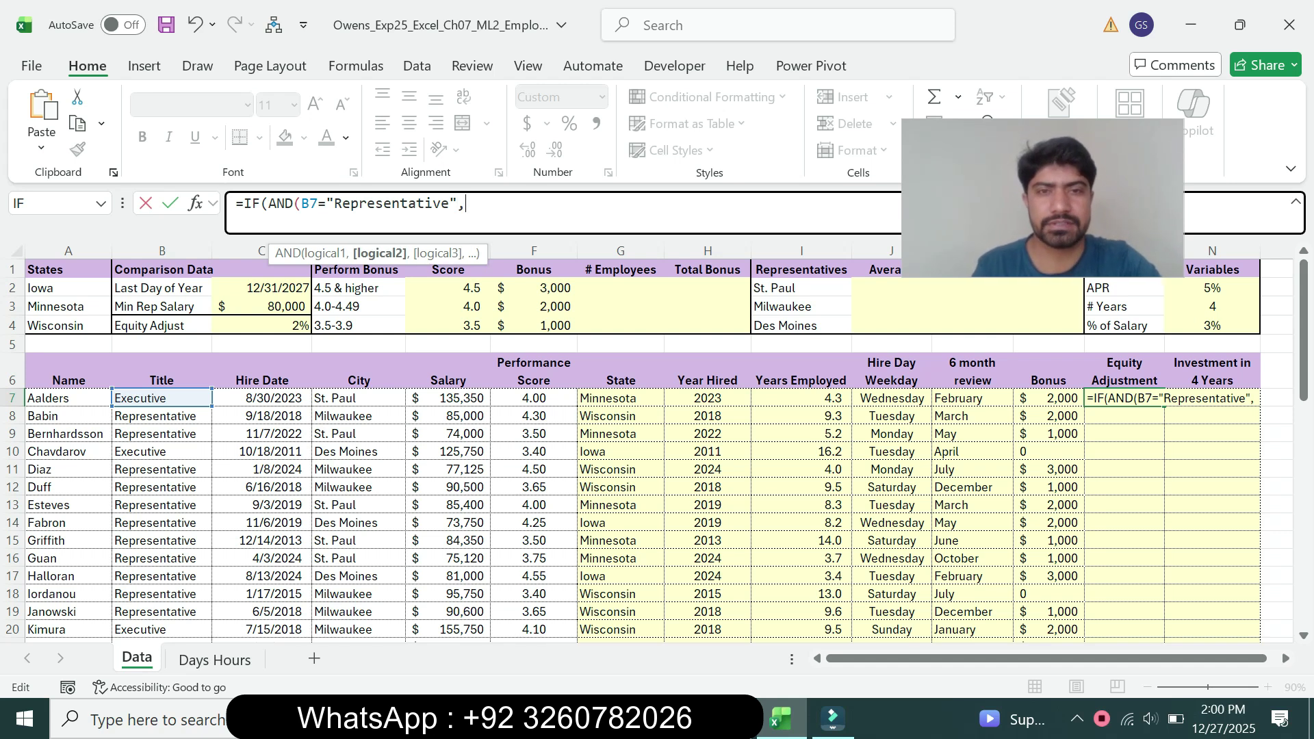
# Step: Add E7<$C$3 as the second AND condition, with an absolute reference to the minimum salary, and close the AND function
pyautogui.click(448, 398)
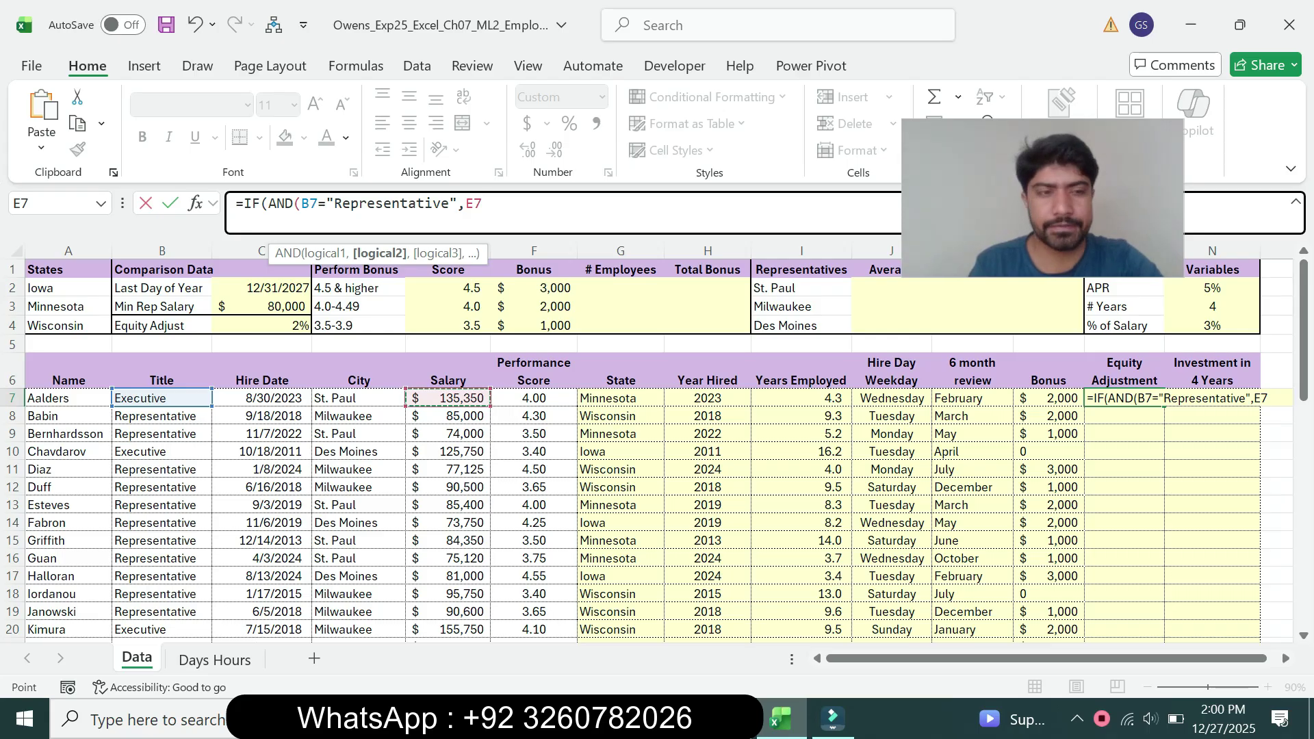
pyautogui.write('<')
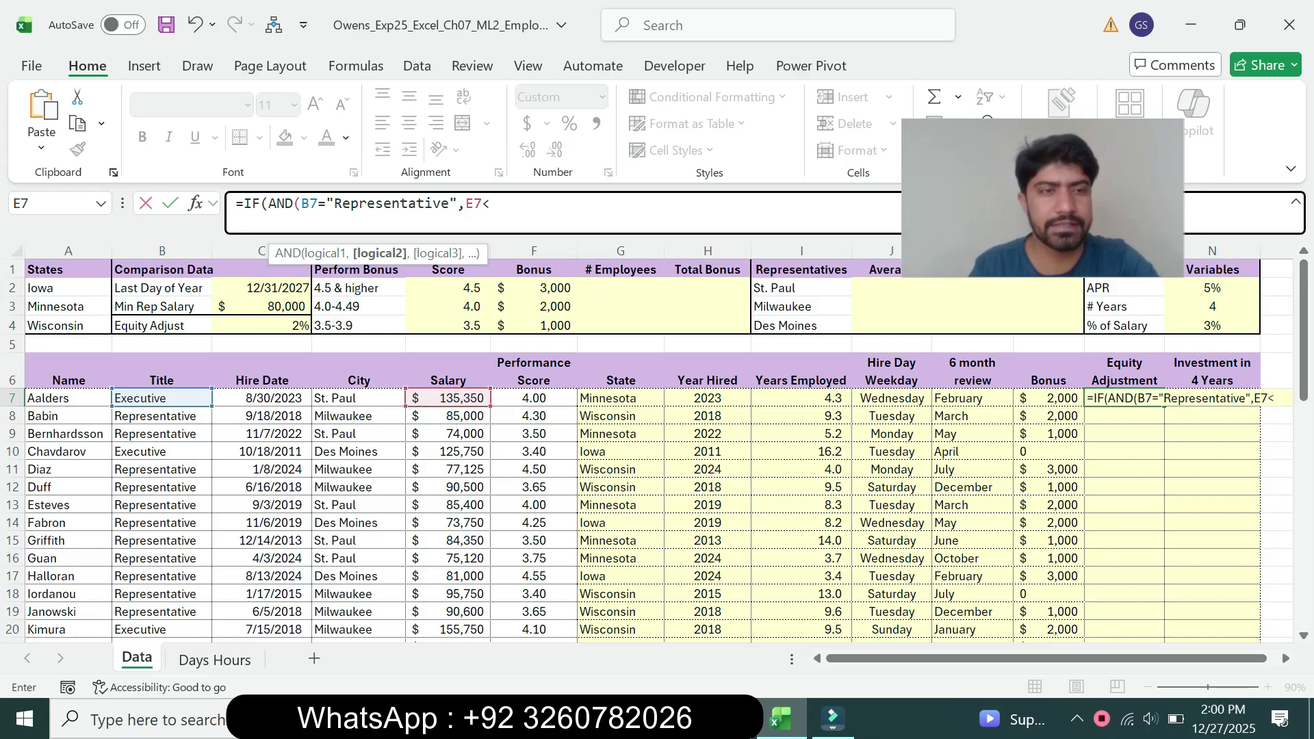
pyautogui.click(262, 307)
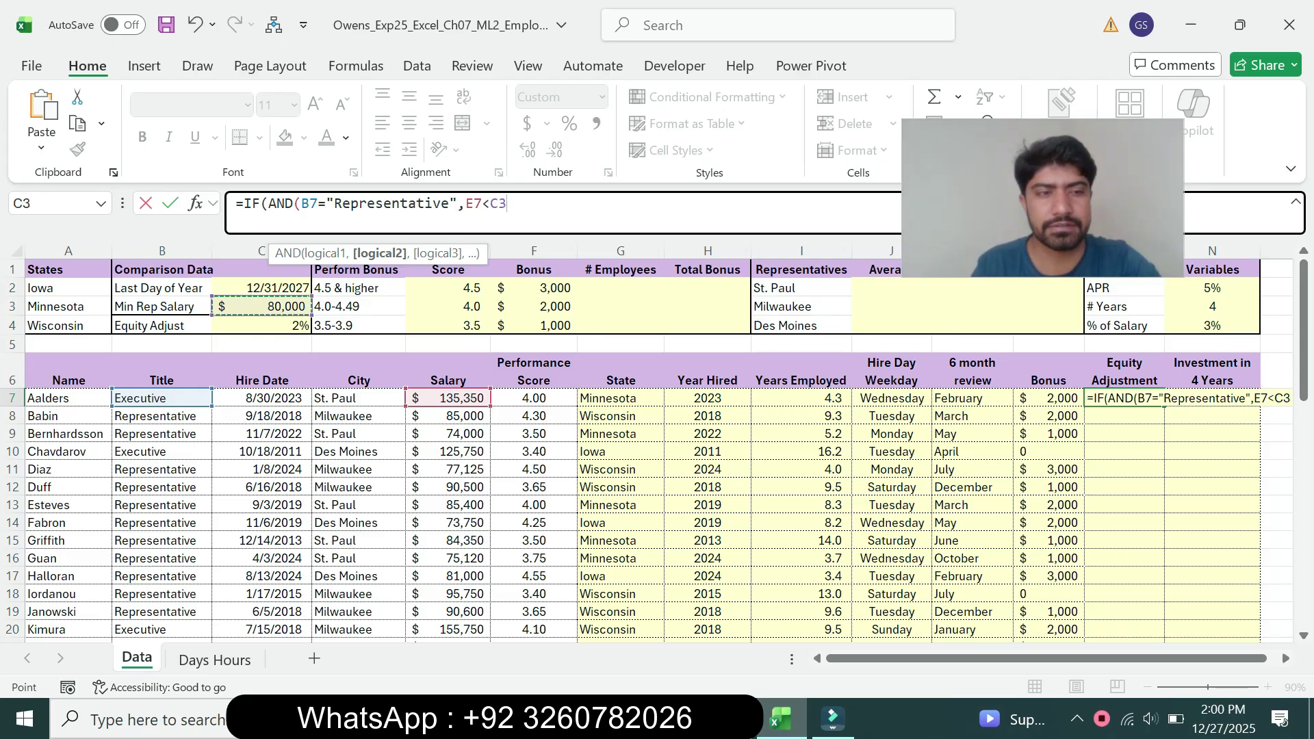
pyautogui.press('F4')
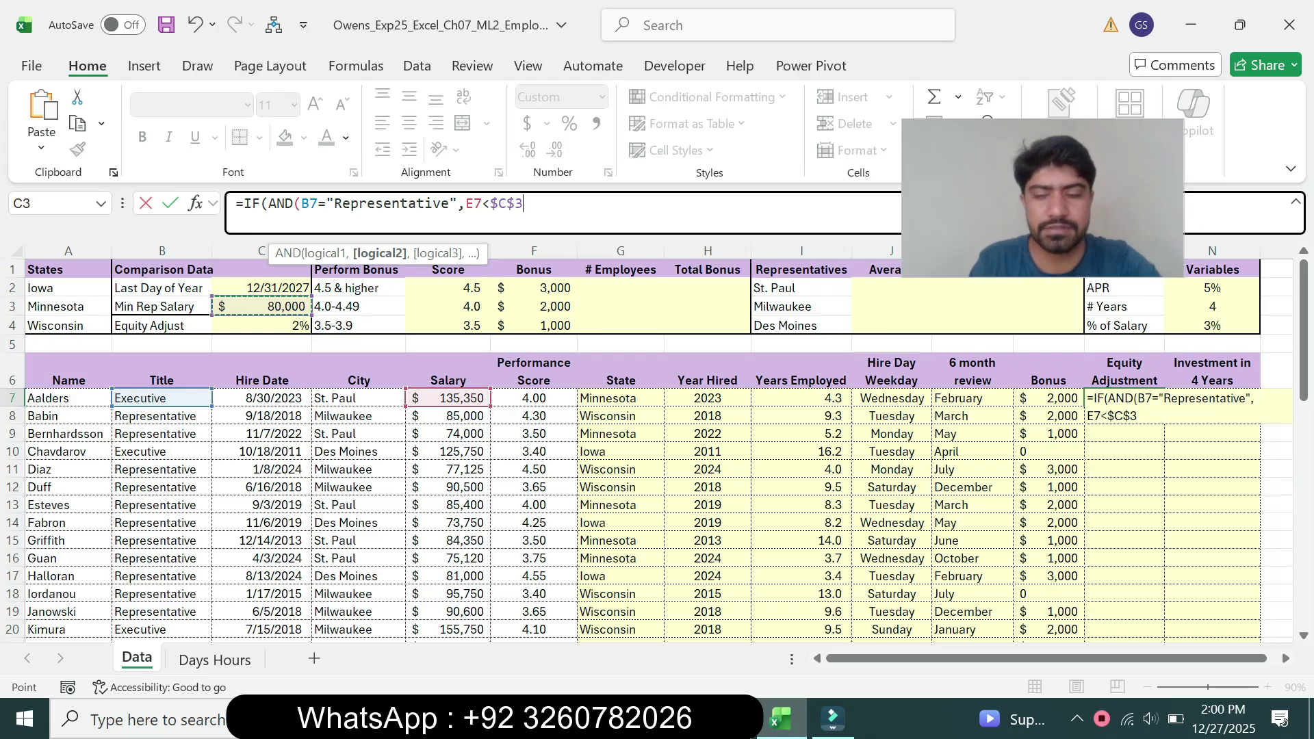
pyautogui.write(')')
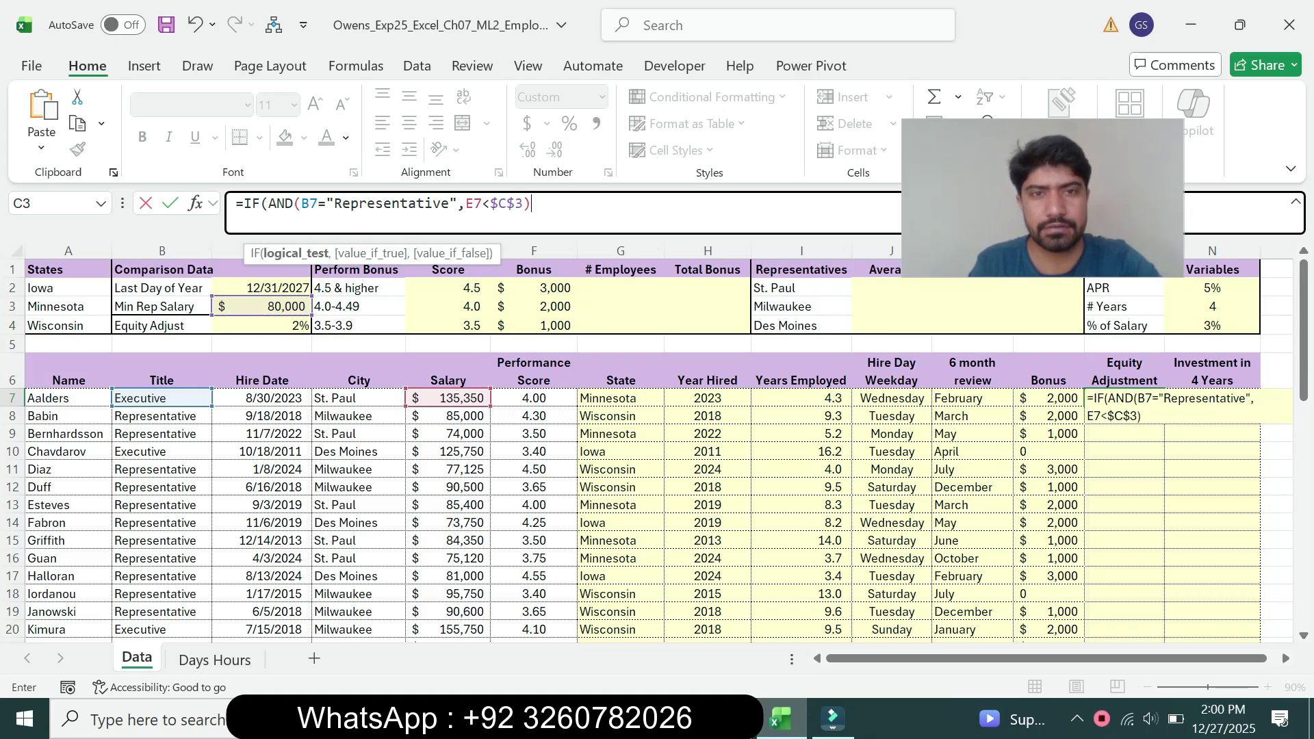
pyautogui.write(',')
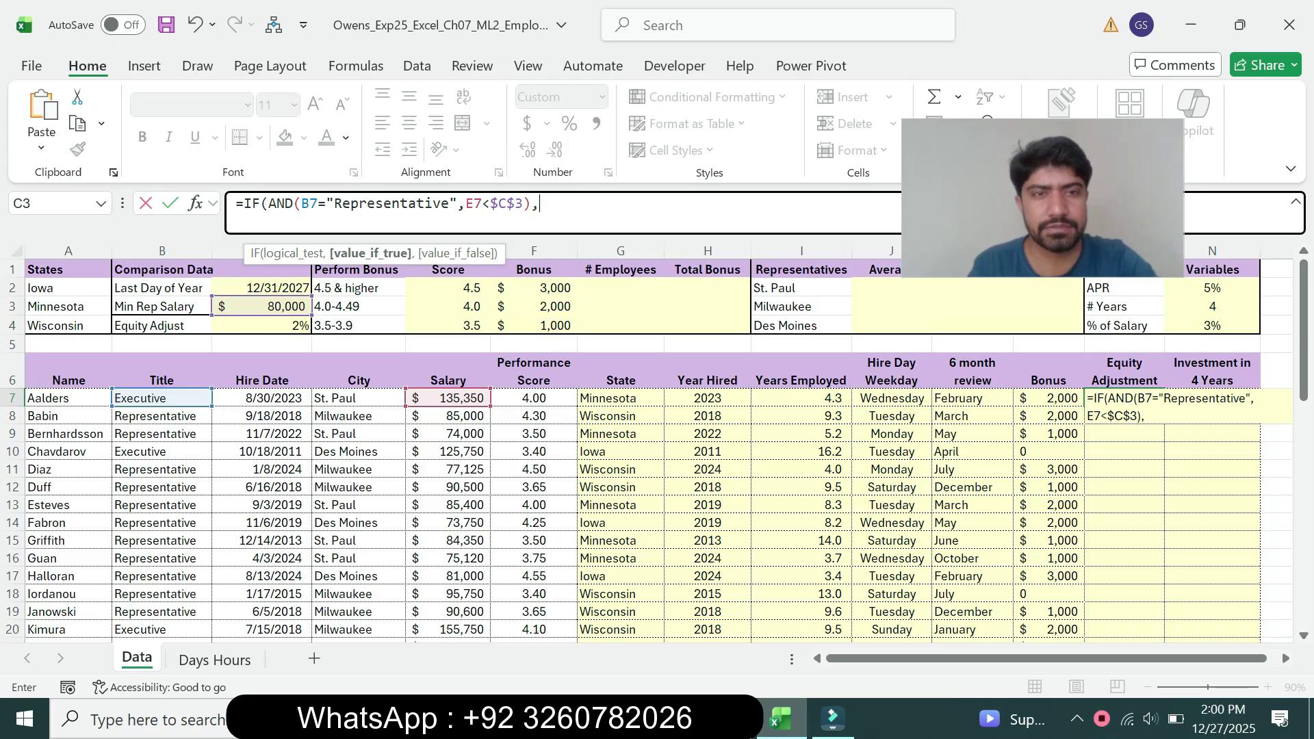
# Step: Complete M7's IF formula with E7*$C$4 as the true result and "0" as the false result, and enter it
pyautogui.click(359, 398)
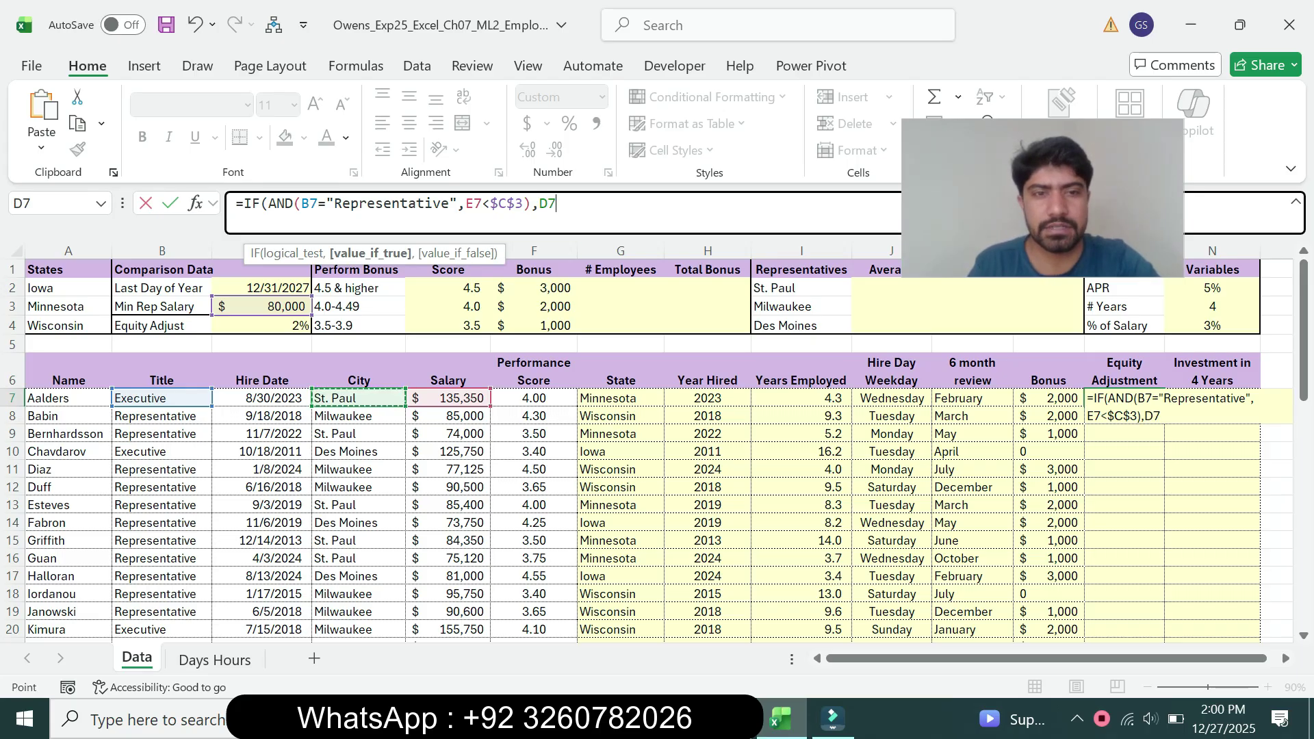
pyautogui.press('Right')
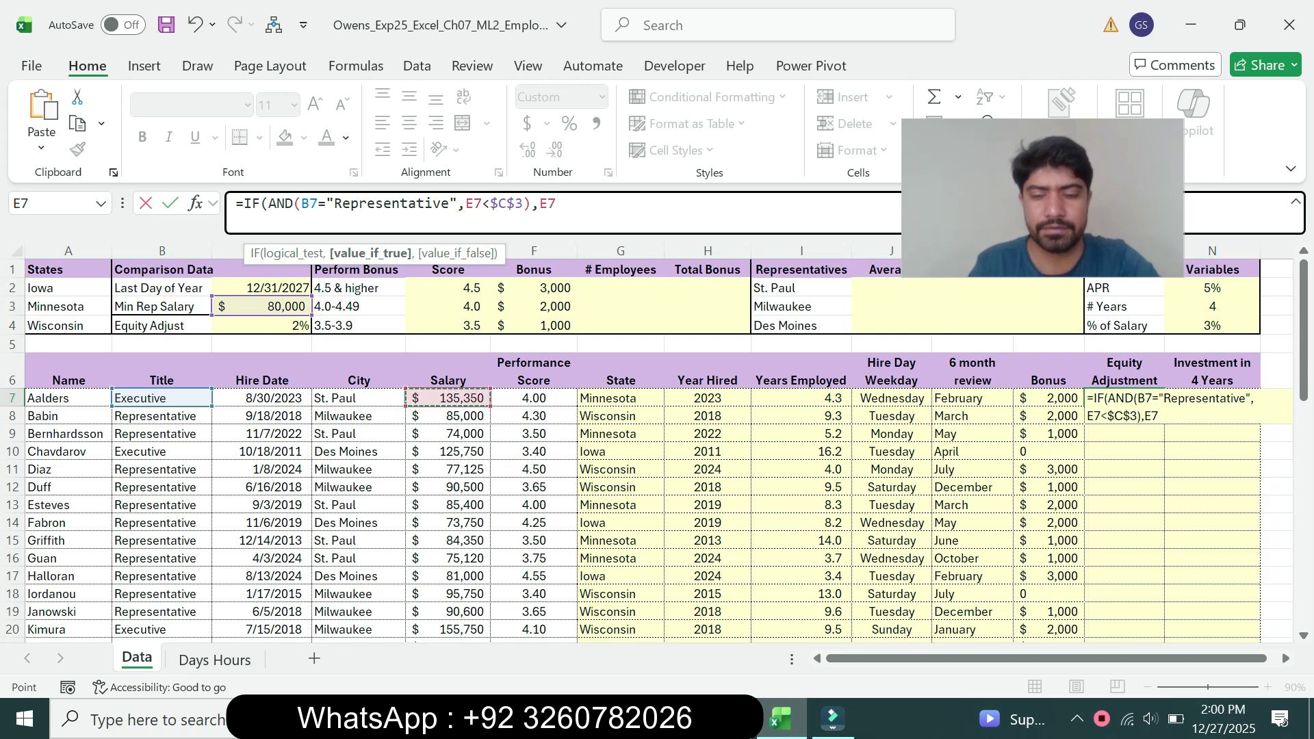
pyautogui.write('*')
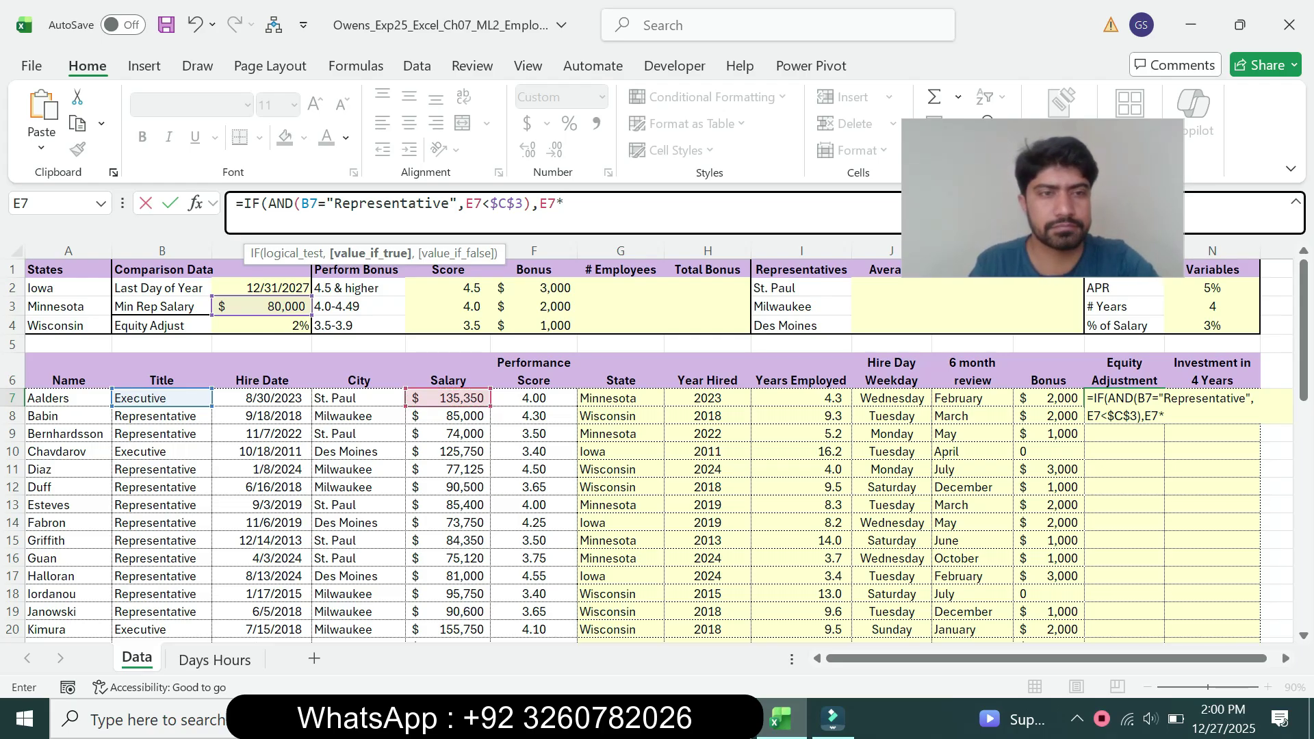
pyautogui.click(261, 325)
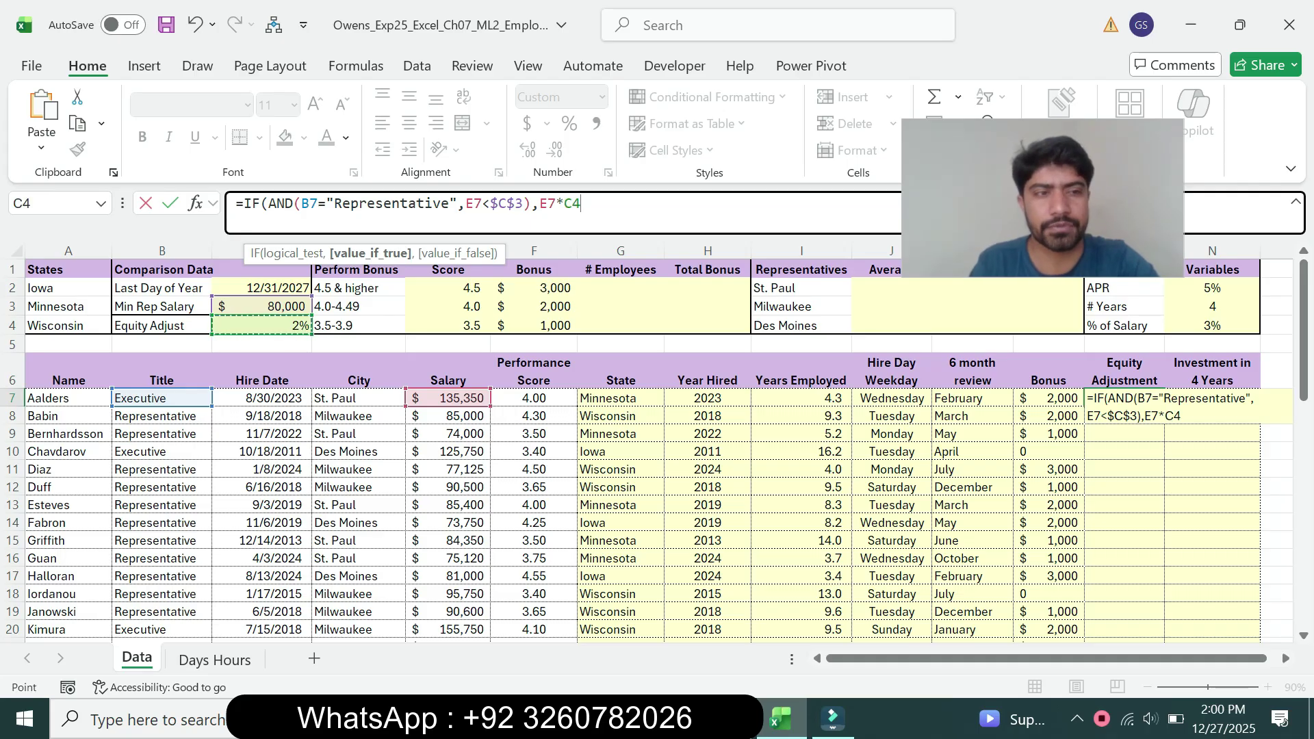
pyautogui.press('F4')
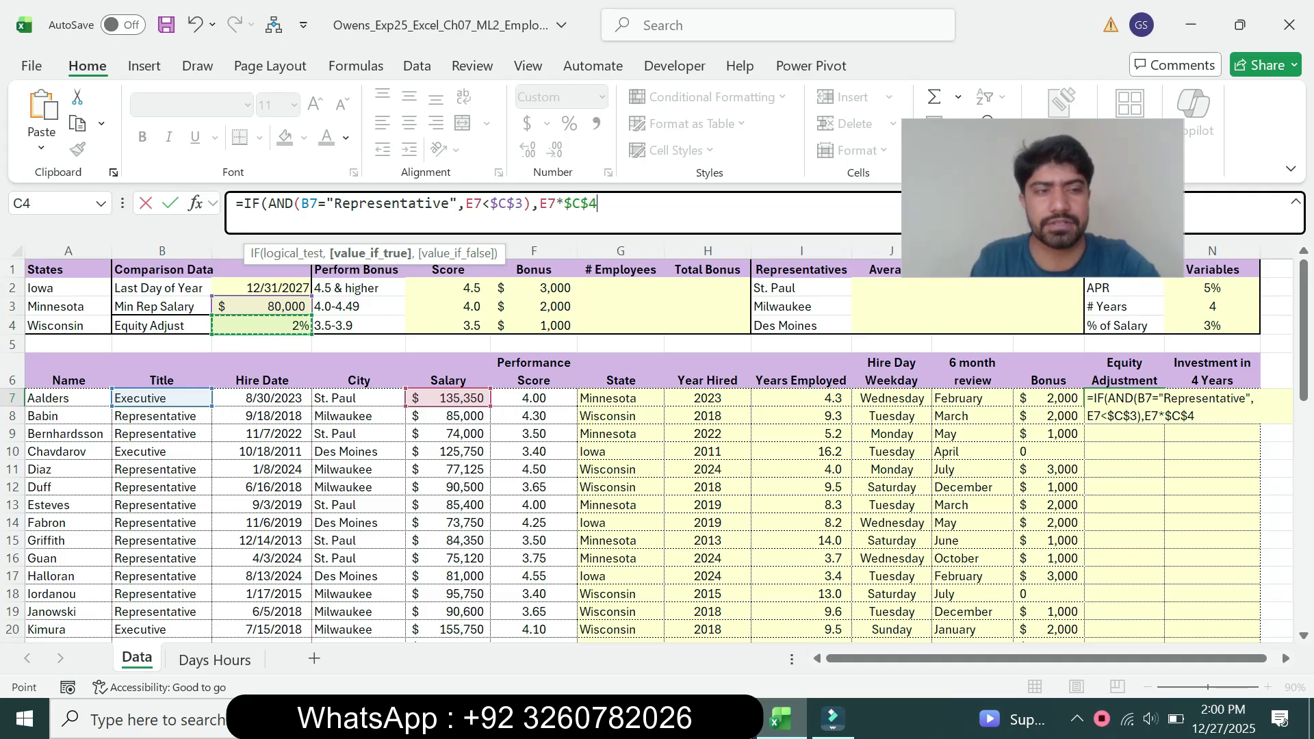
pyautogui.write(',')
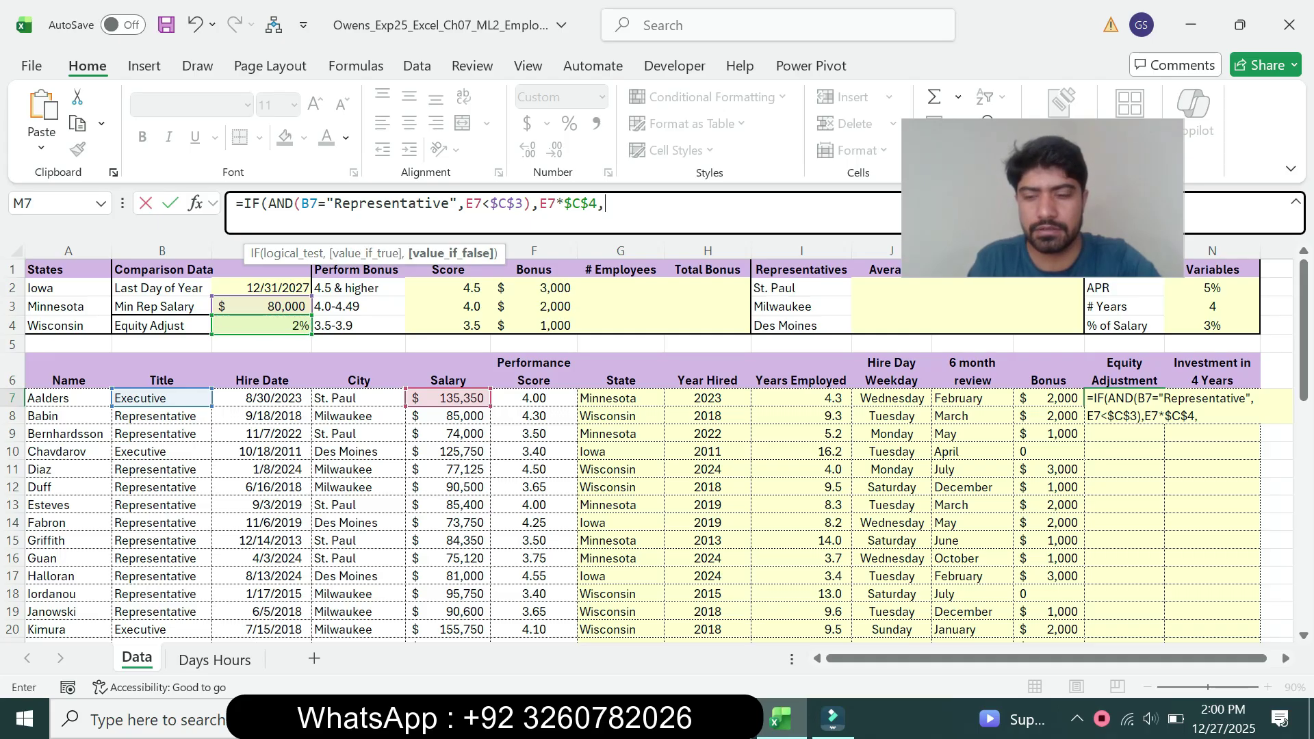
pyautogui.write('"0")')
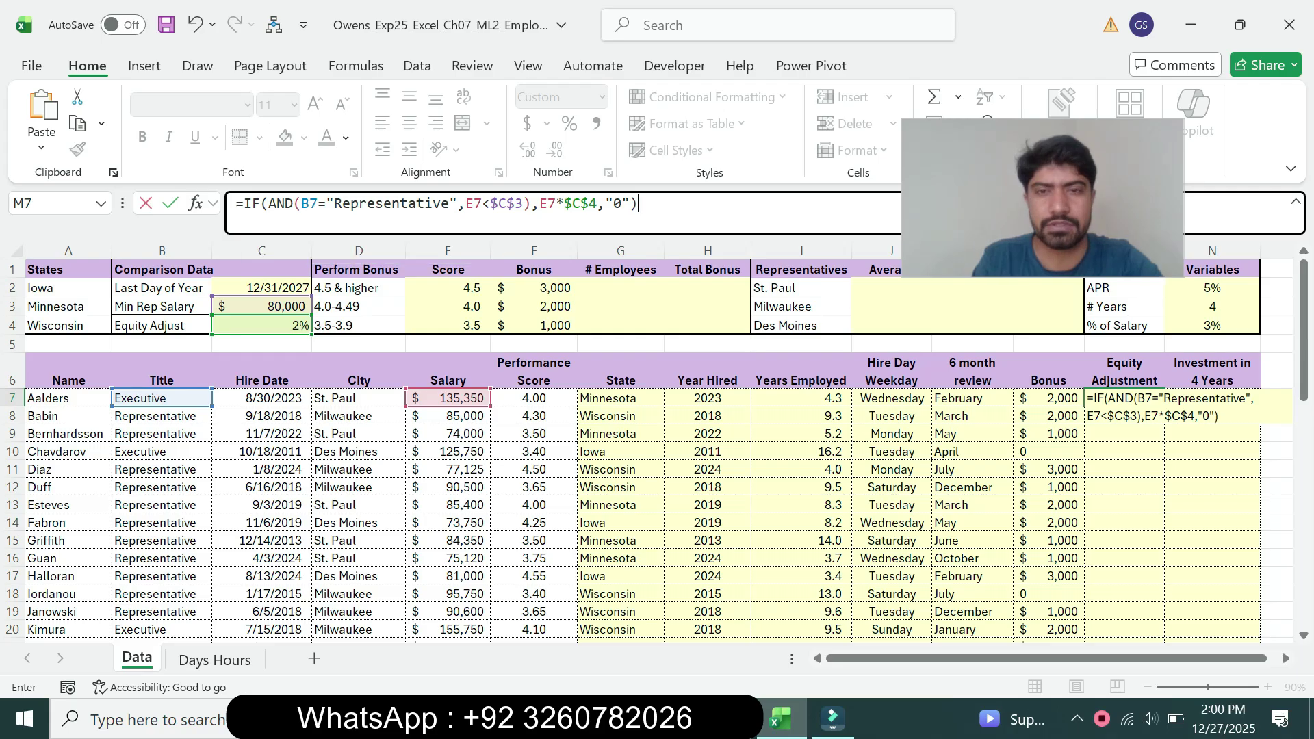
pyautogui.press('Return')
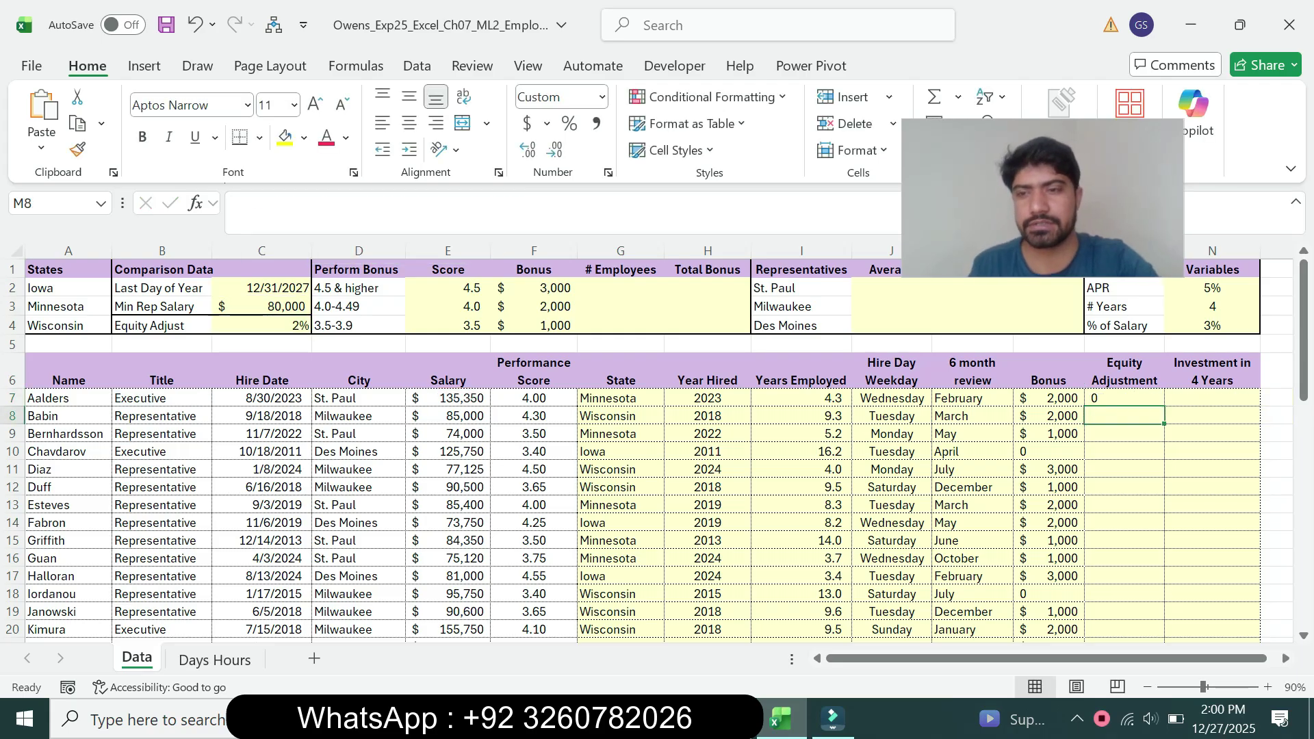
pyautogui.press('Up')
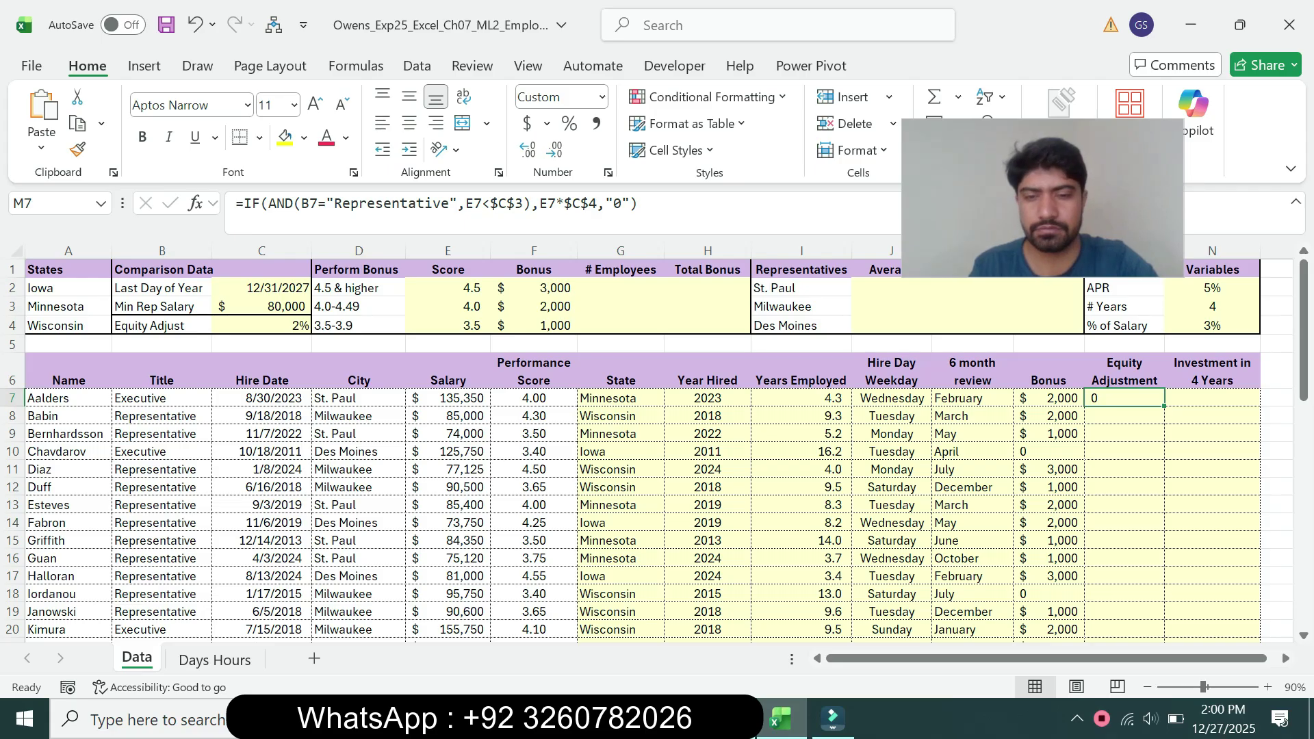
# Step: Check step 9's copy instruction in Word, and in Excel copy the formula in M7 down to M8:M31
pyautogui.hotkey('alt', 'Tab')
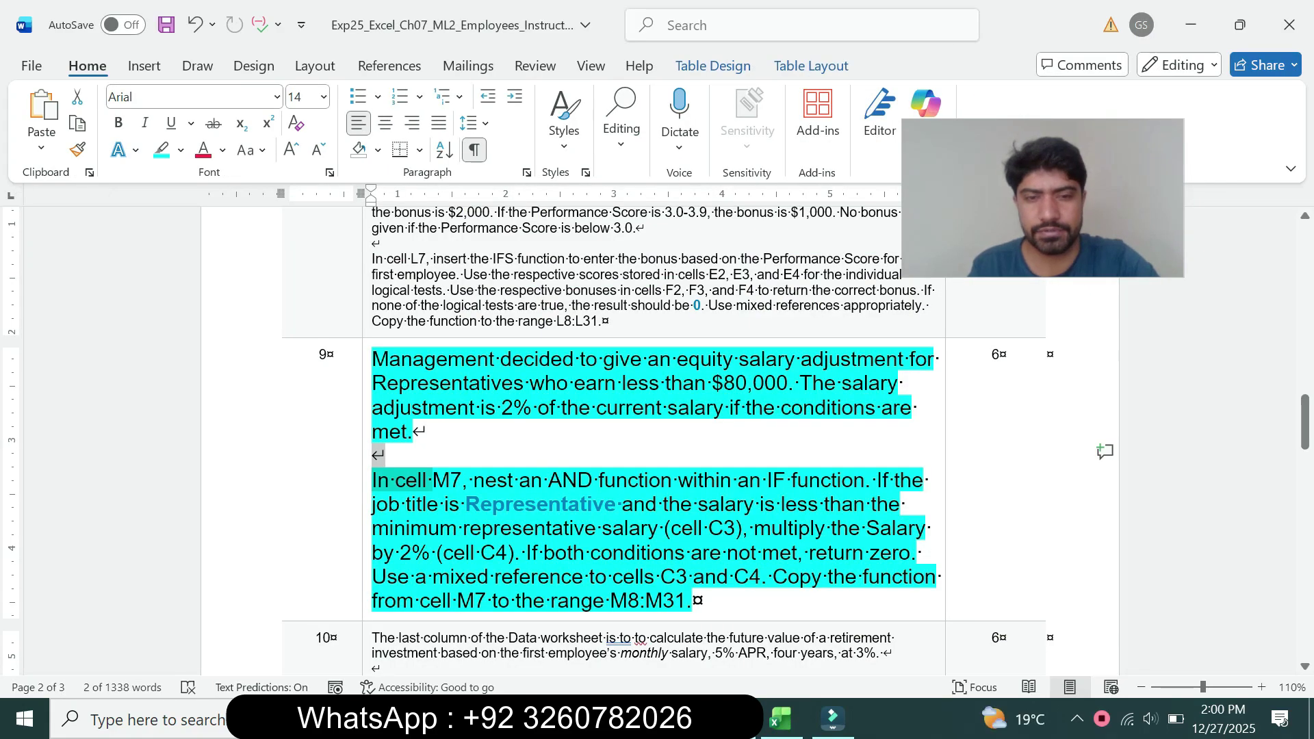
pyautogui.moveTo(773, 577); pyautogui.dragTo(692, 600)
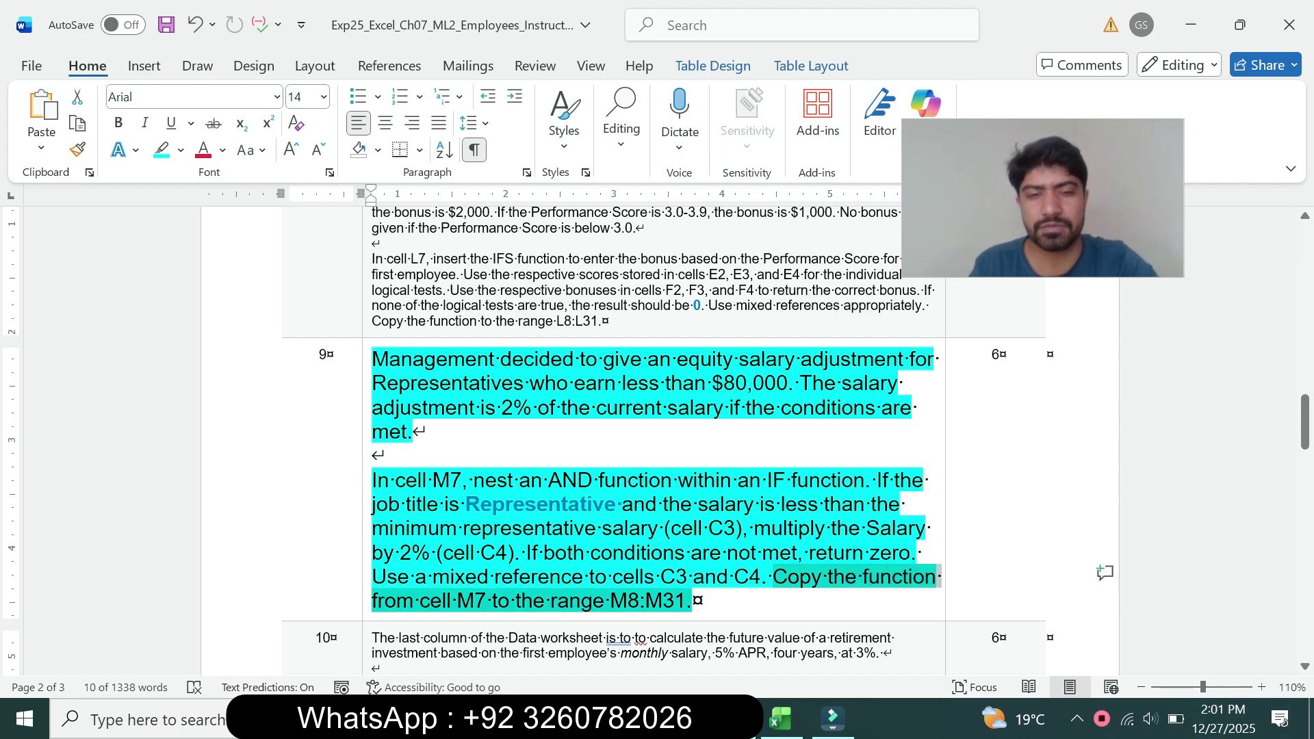
pyautogui.click(780, 719)
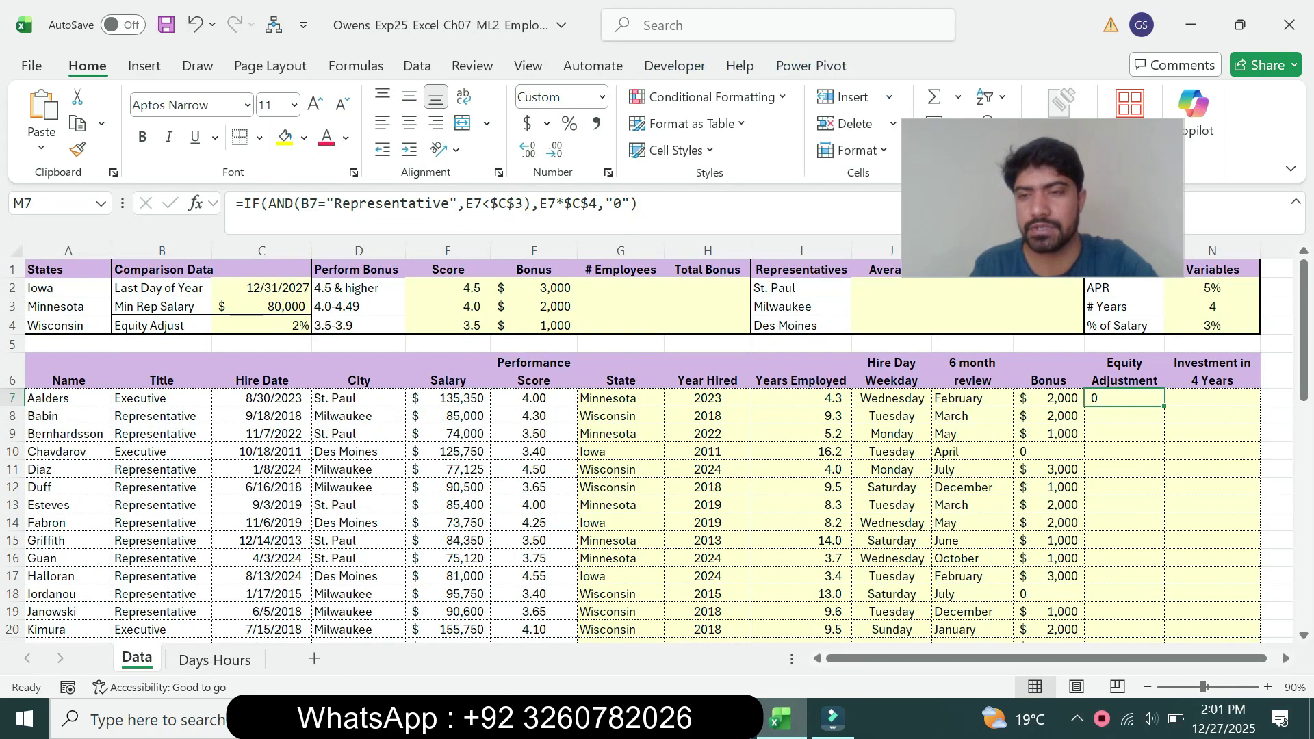
pyautogui.moveTo(1164, 405); pyautogui.dragTo(1163, 615)
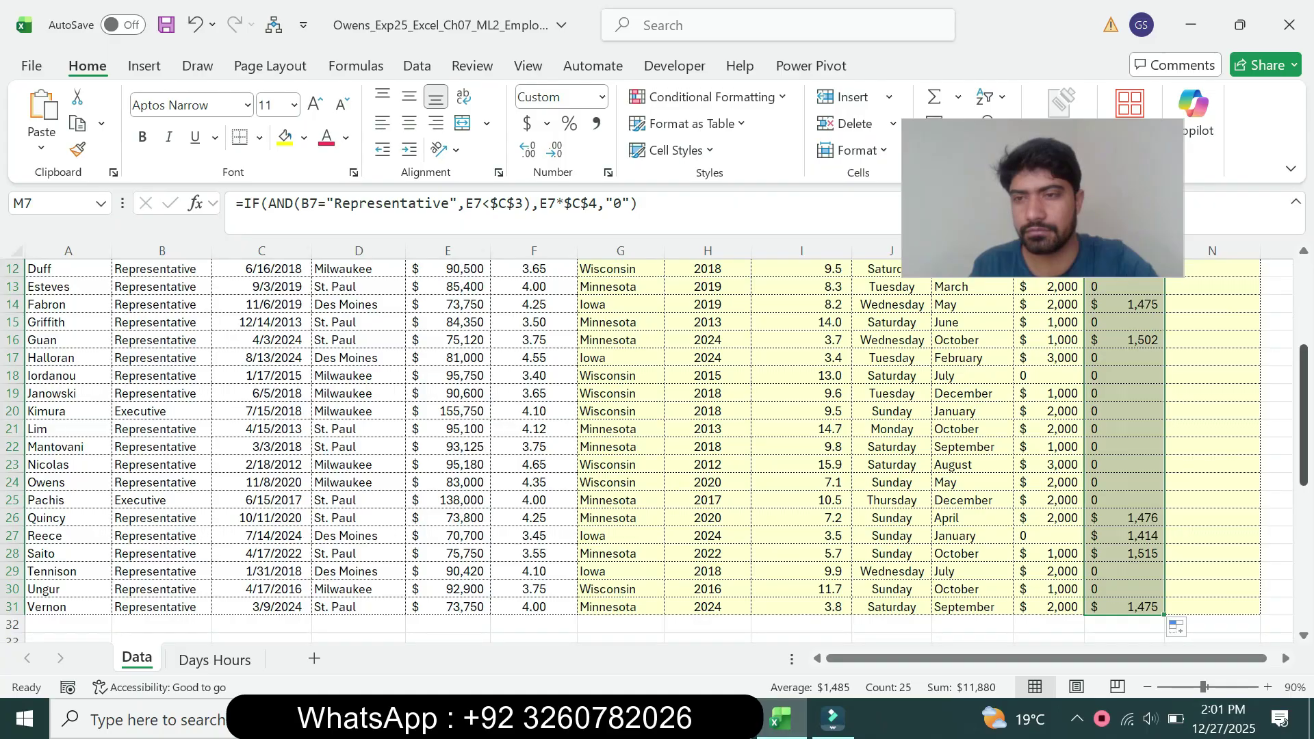
pyautogui.moveTo(1303, 460); pyautogui.dragTo(1303, 369)
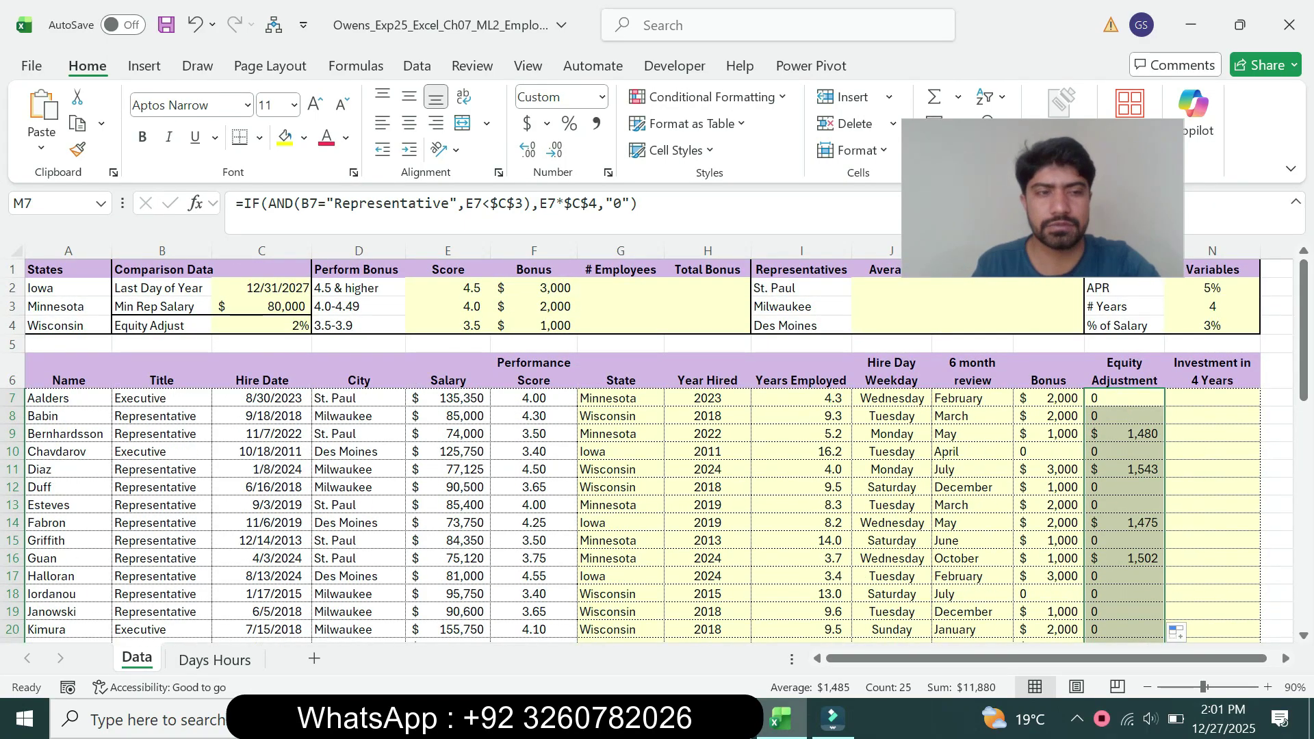
# Step: In the Word instructions, set step 9's text back to size 9 and remove its highlighting
pyautogui.hotkey('alt', 'Tab')
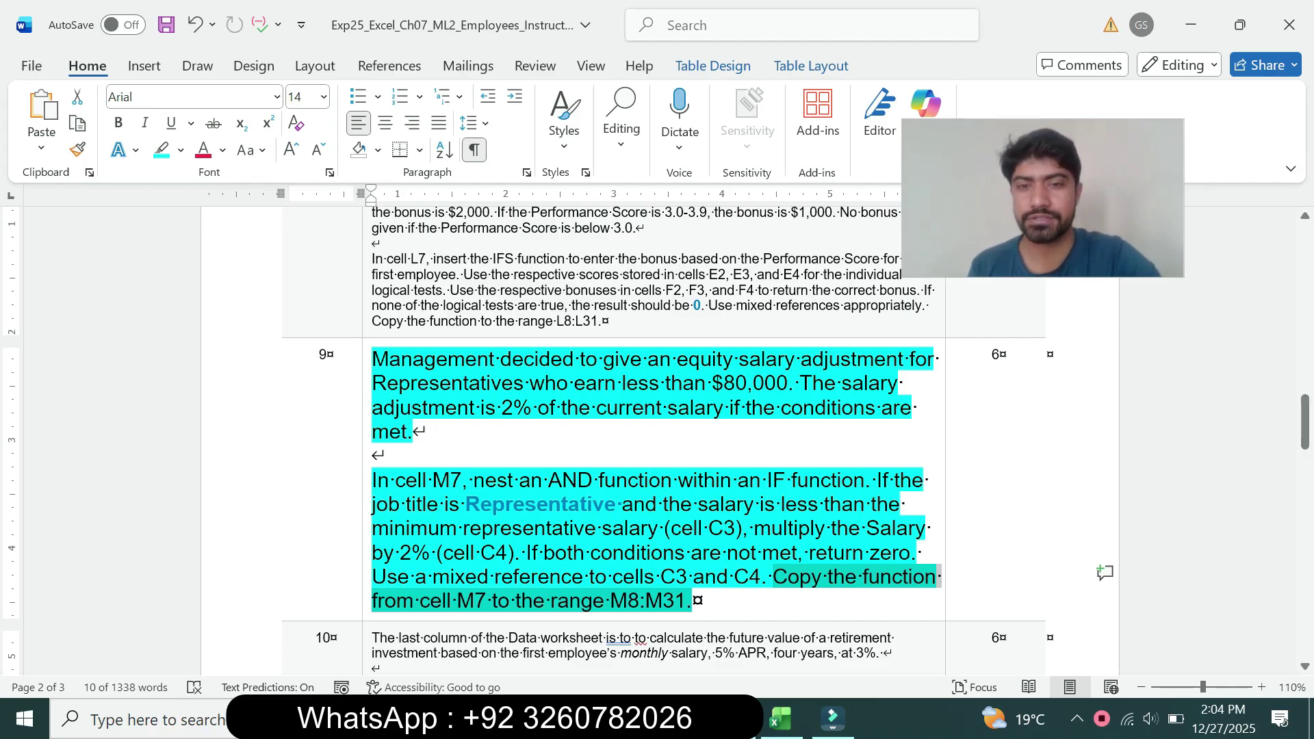
pyautogui.click(781, 719)
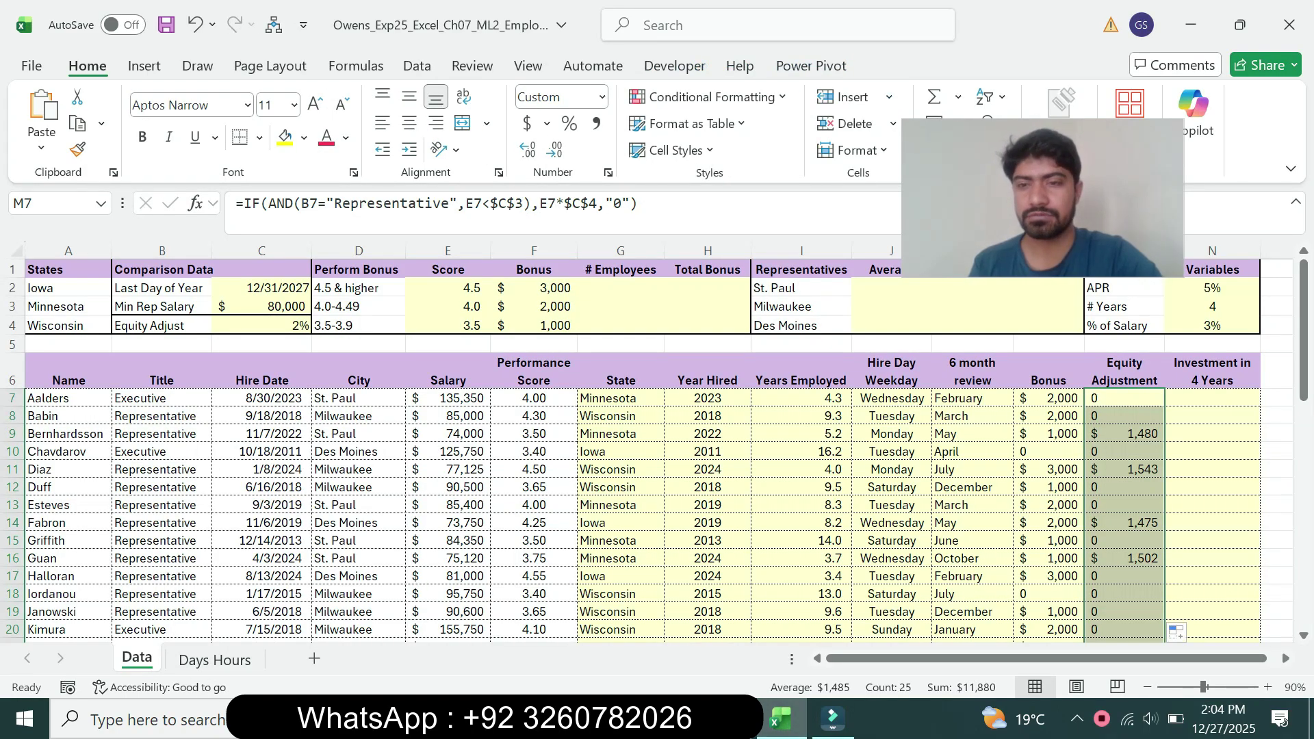
pyautogui.hotkey('alt', 'Tab')
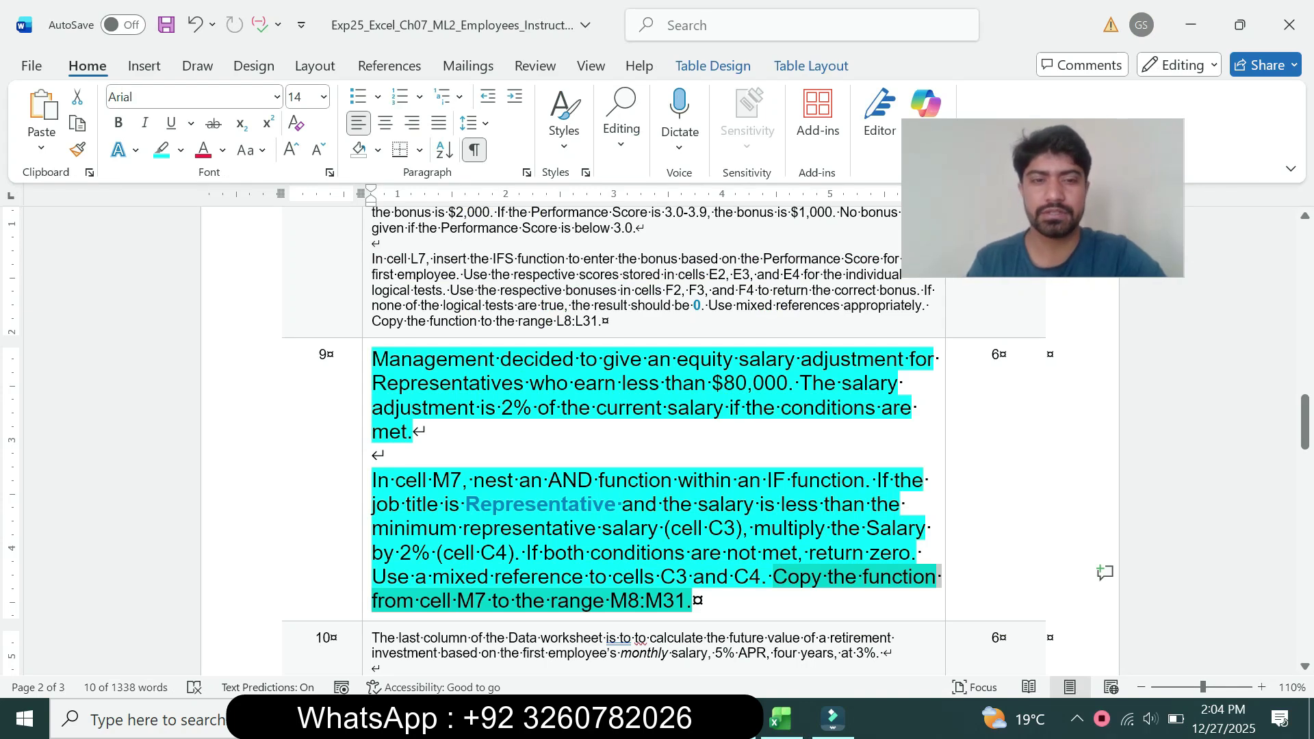
pyautogui.click(366, 579)
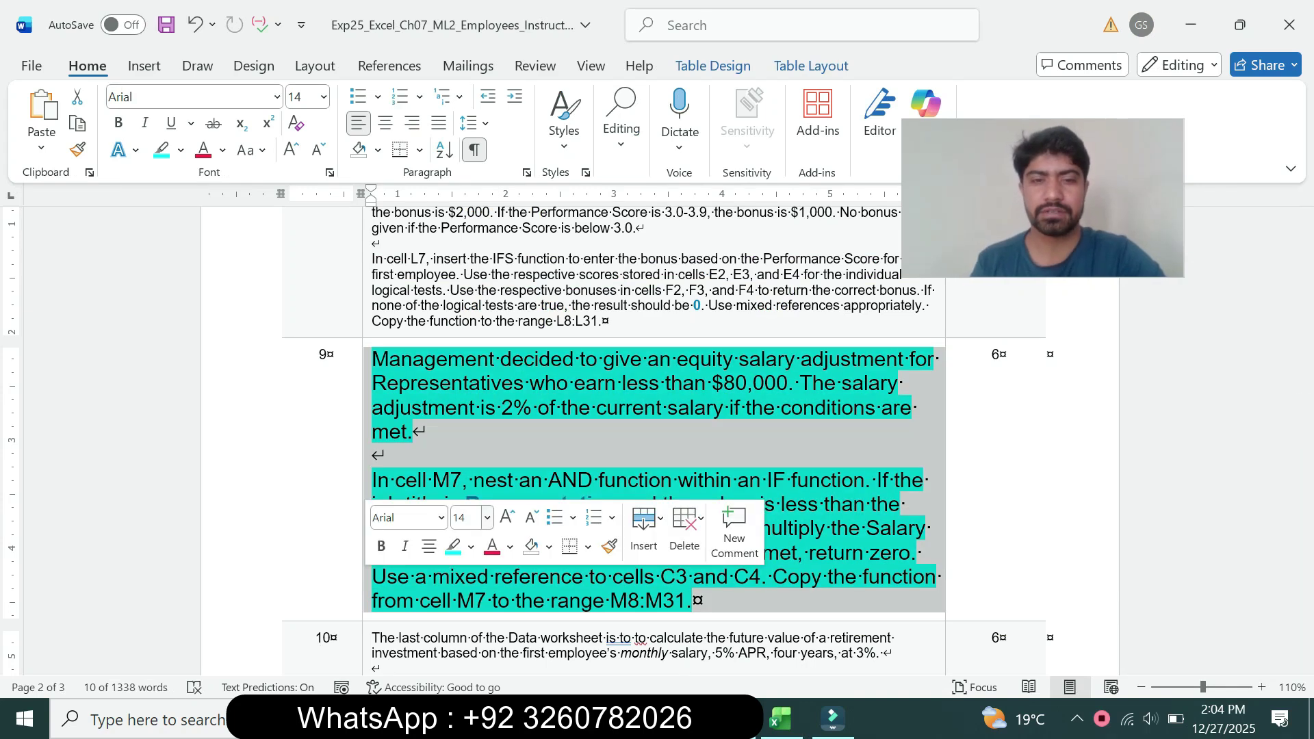
pyautogui.click(487, 517)
pyautogui.click(472, 136)
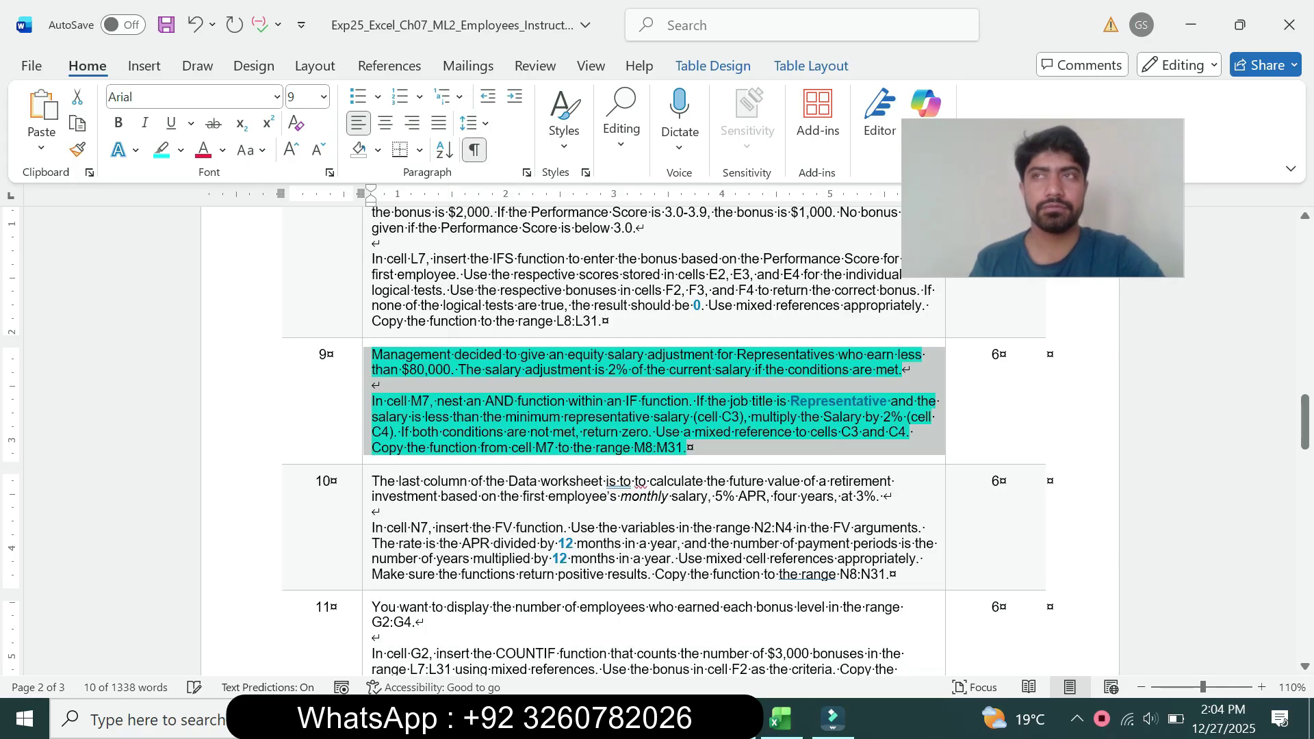
pyautogui.click(181, 150)
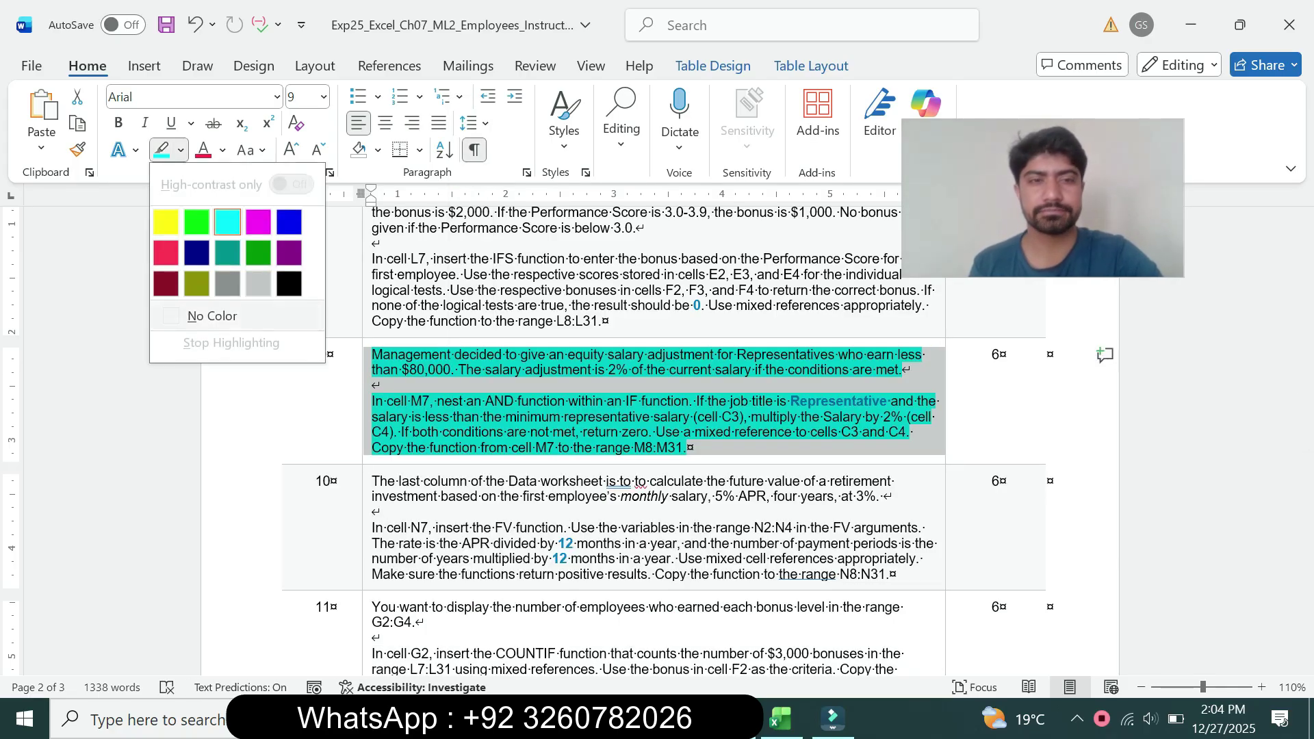
pyautogui.click(212, 316)
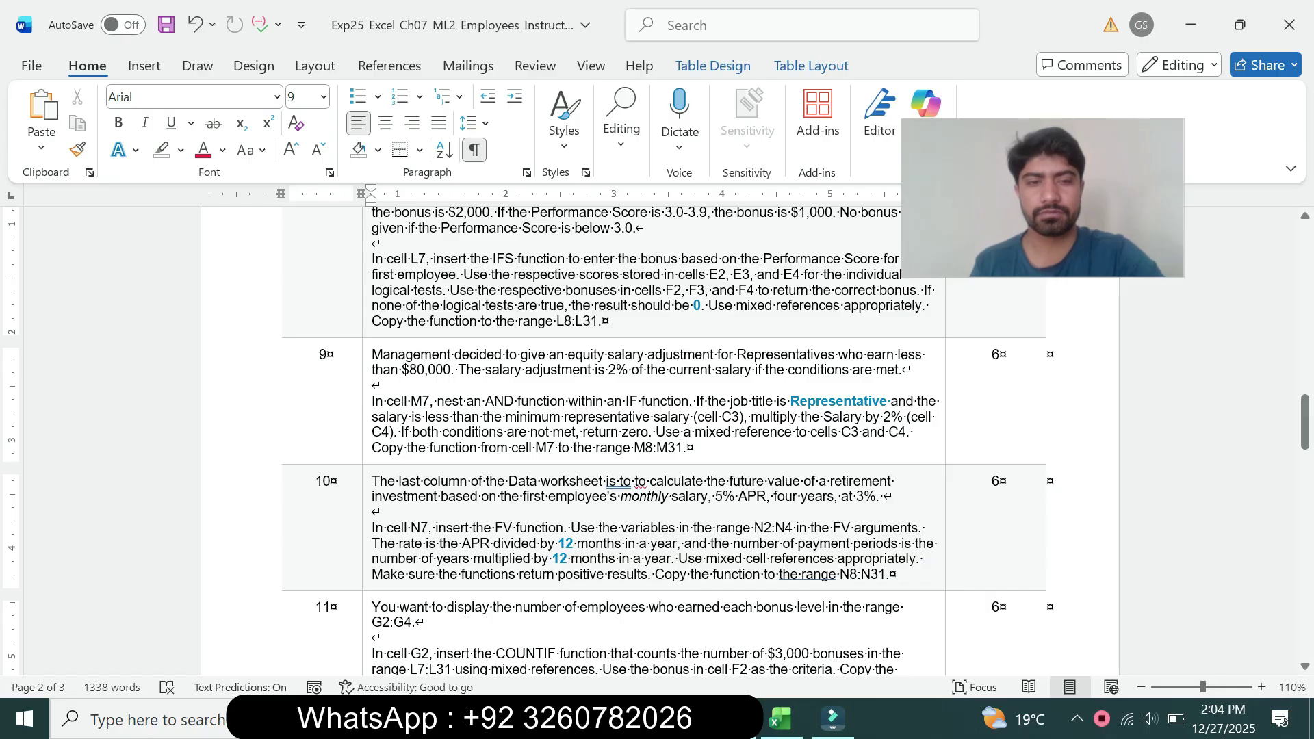
# Step: Enlarge step 10's instruction text to size 14 and highlight it in turquoise
pyautogui.click(367, 543)
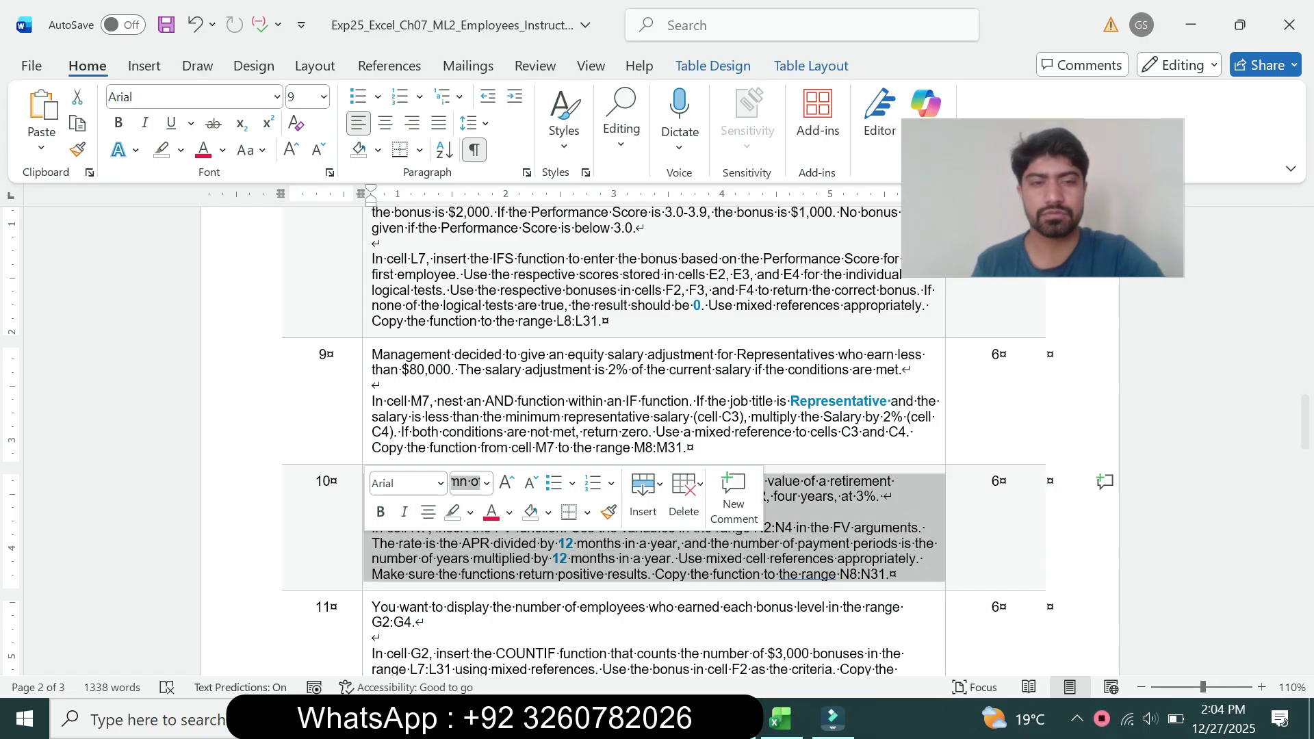
pyautogui.click(486, 483)
pyautogui.click(469, 204)
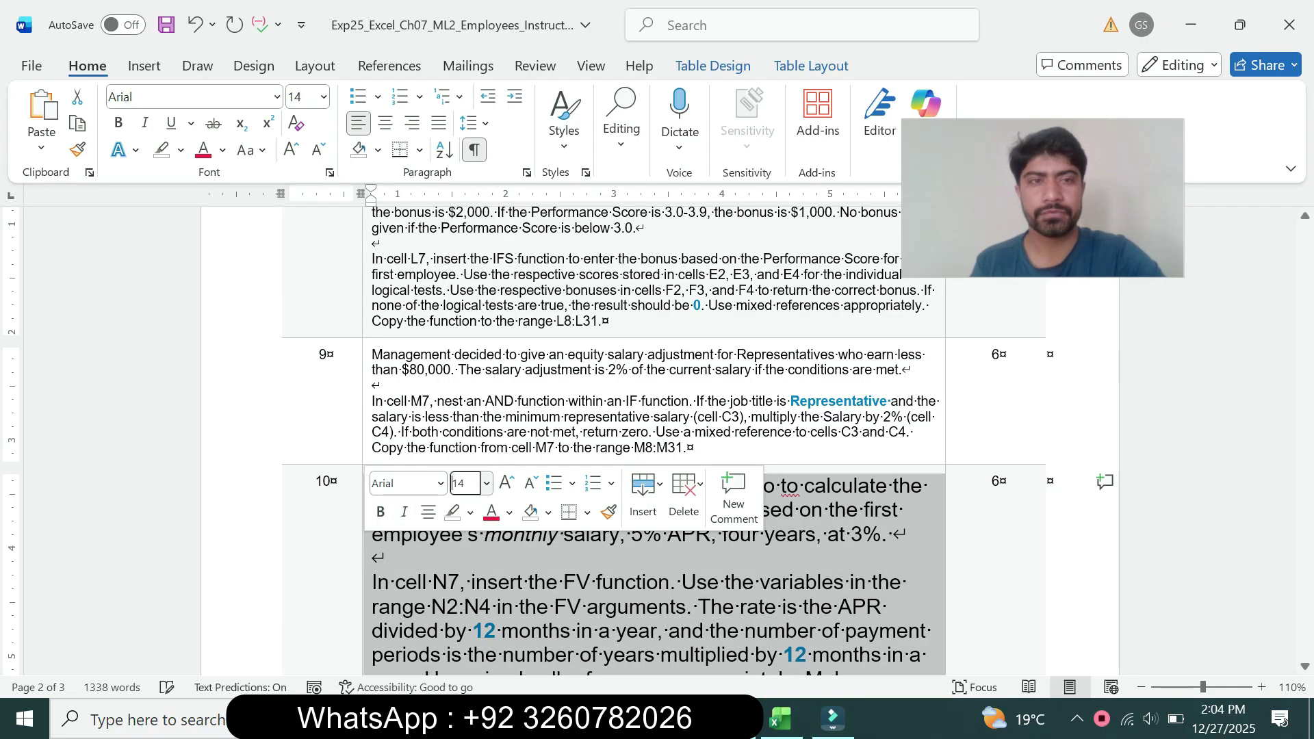
pyautogui.click(181, 151)
pyautogui.click(227, 222)
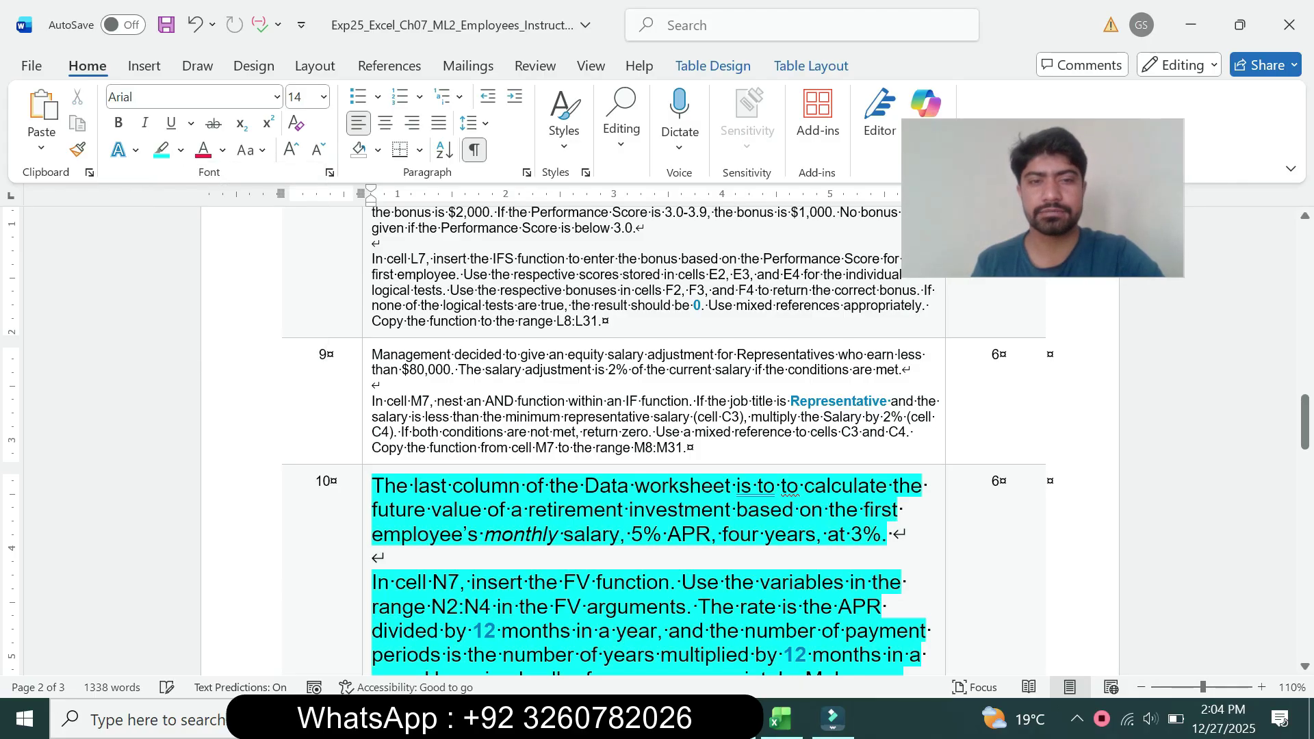
# Step: Review step 10 in the Word instructions, and in Excel start an FV function in cell N7
pyautogui.moveTo(1305, 422); pyautogui.dragTo(1304, 445)
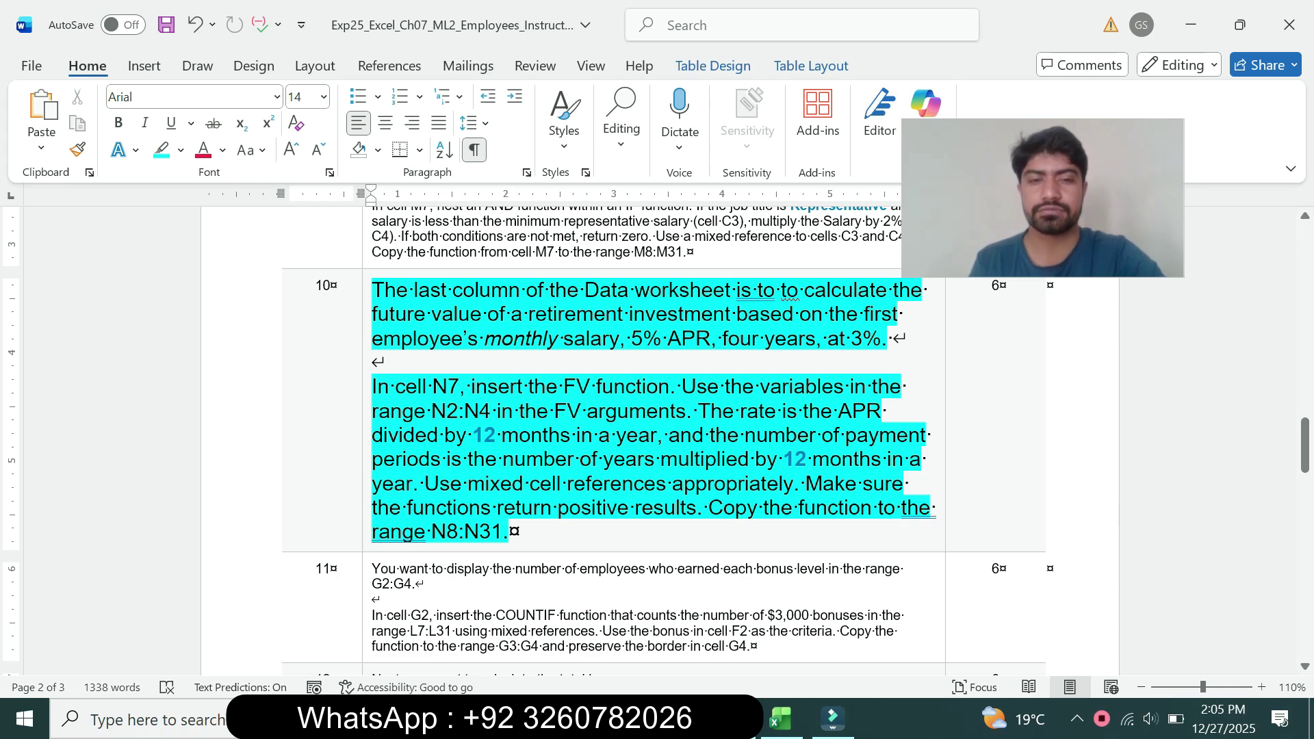
pyautogui.moveTo(446, 532); pyautogui.dragTo(464, 532)
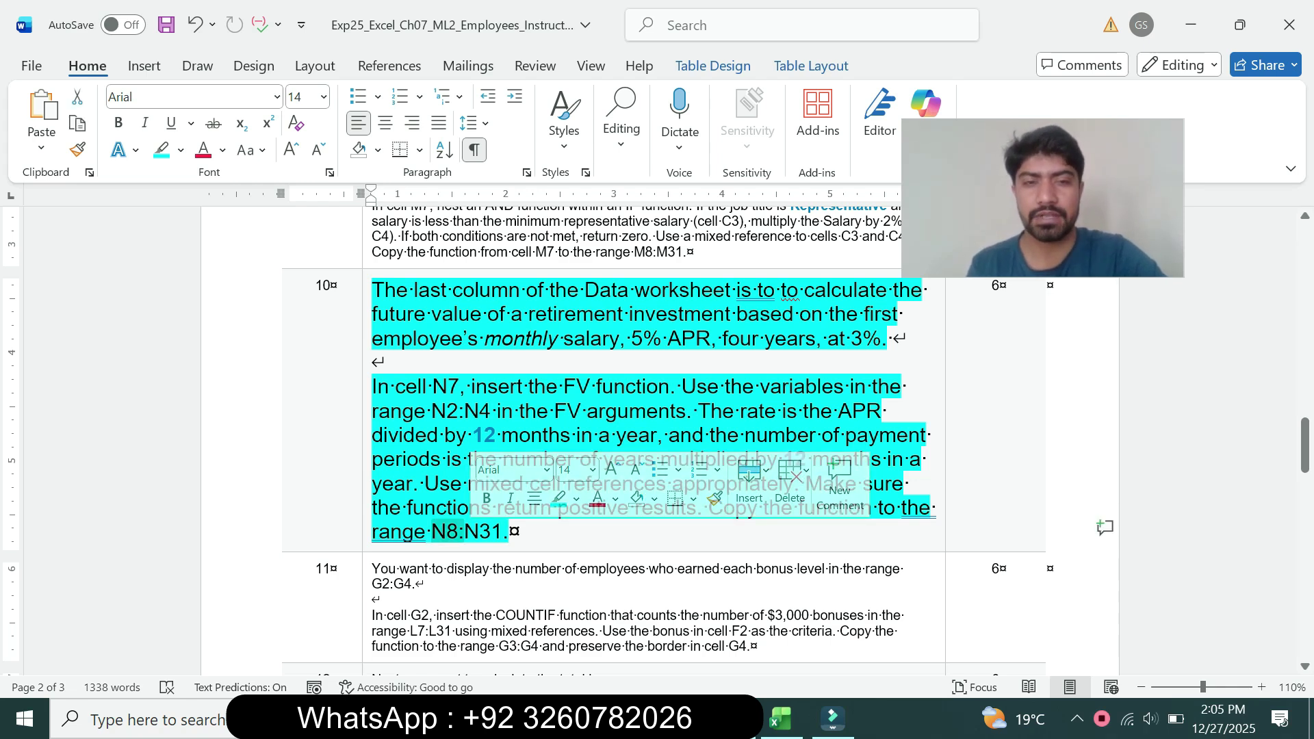
pyautogui.moveTo(396, 386); pyautogui.dragTo(527, 386)
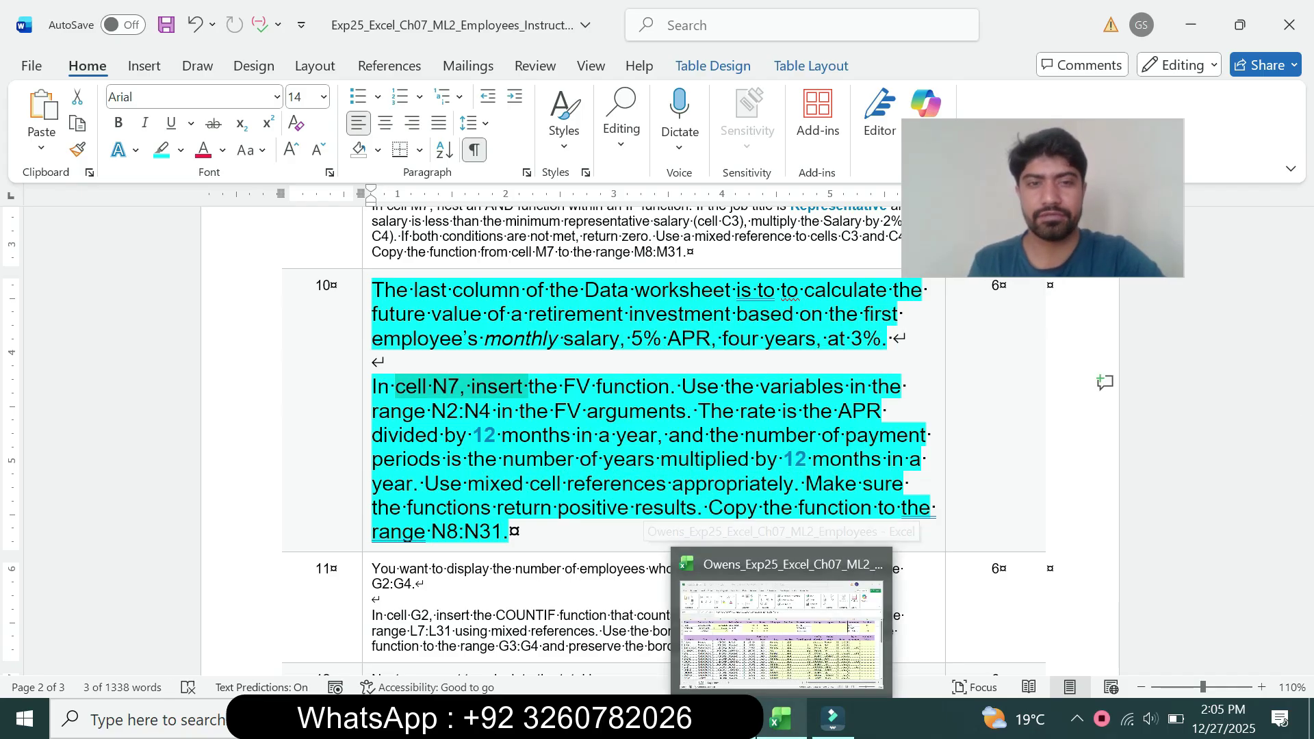
pyautogui.click(780, 719)
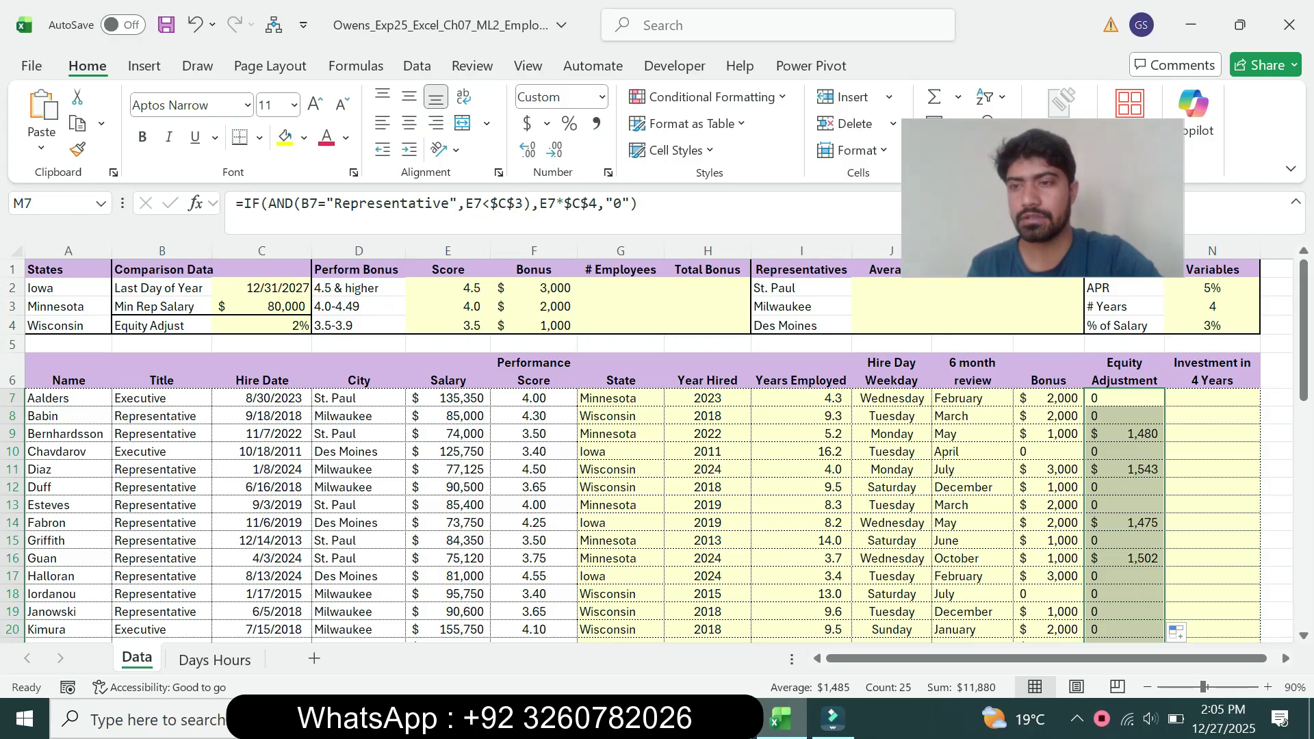
pyautogui.click(1212, 398)
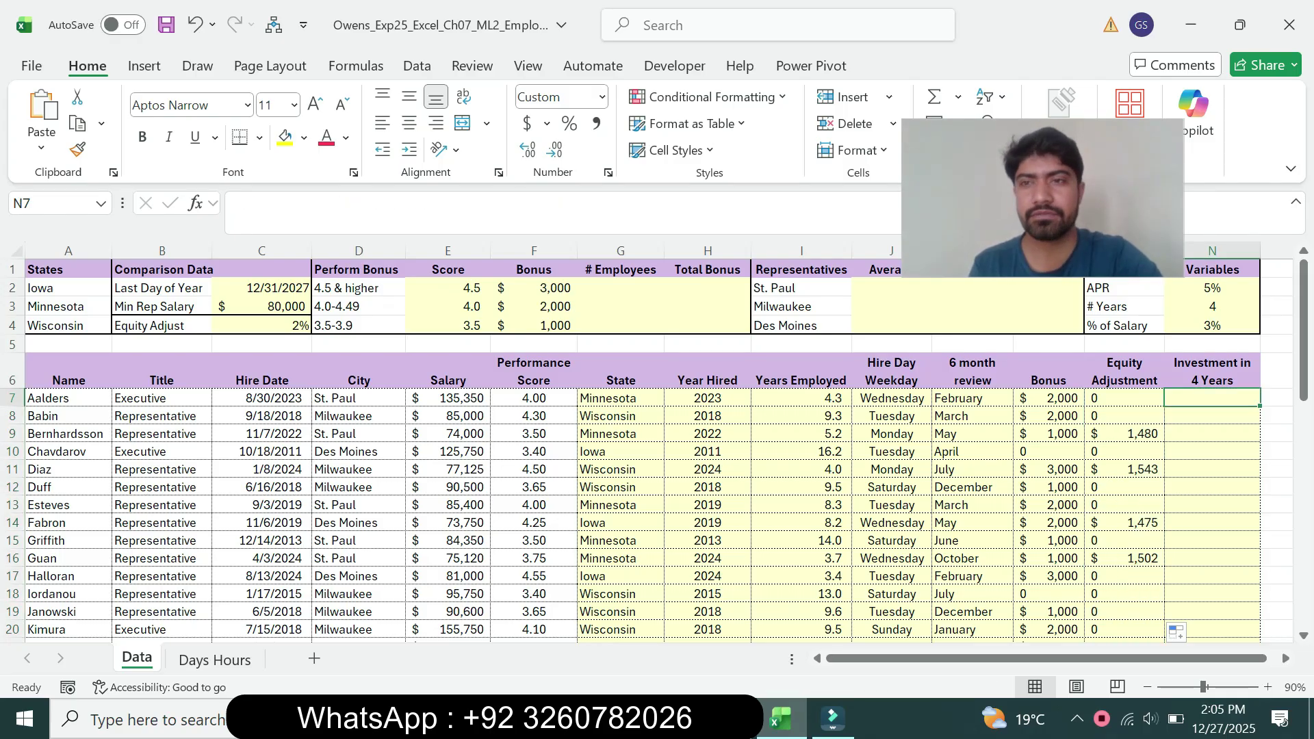
pyautogui.hotkey('alt', 'Tab')
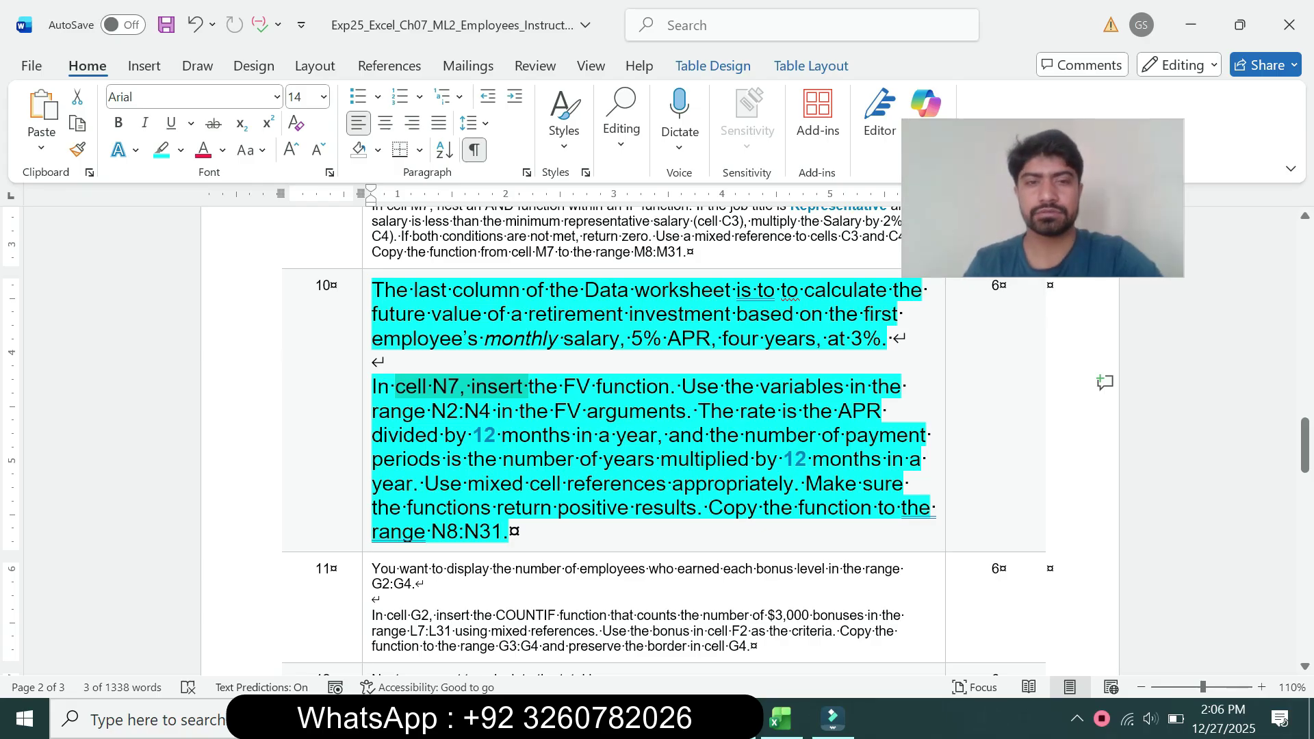
pyautogui.click(780, 719)
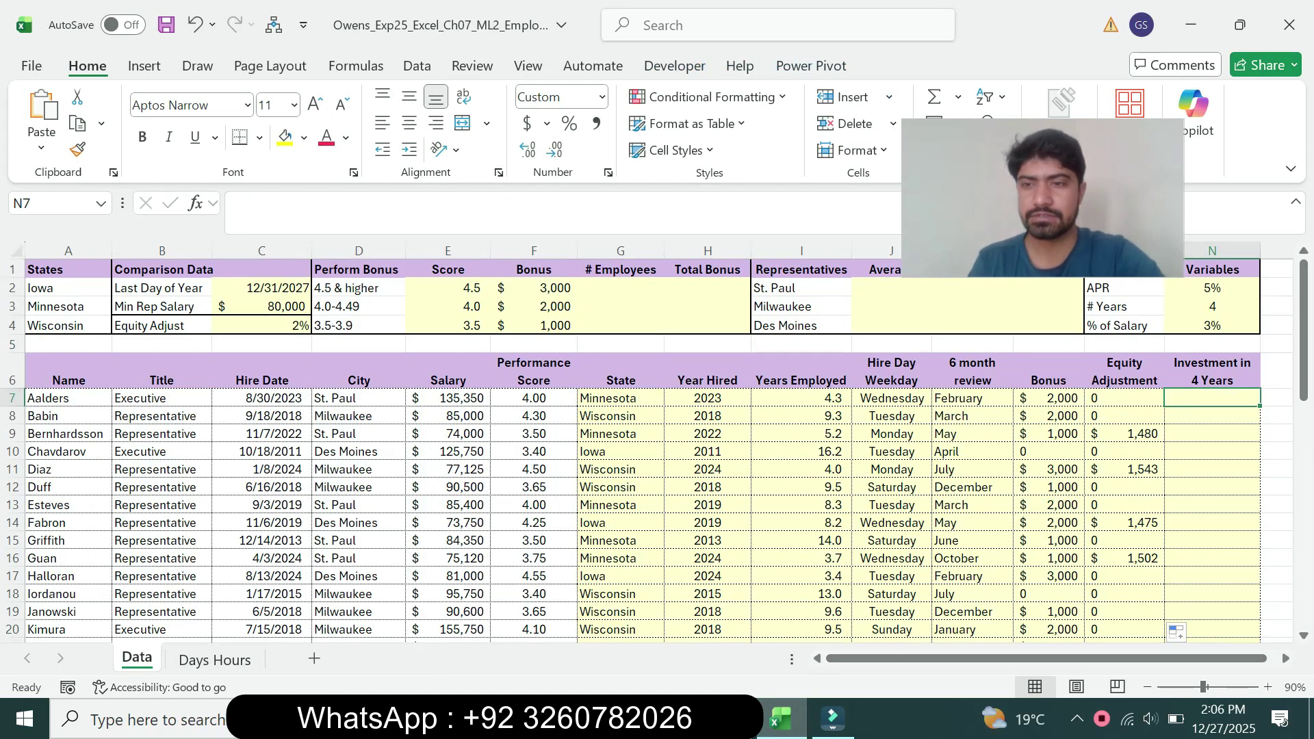
pyautogui.write('=')
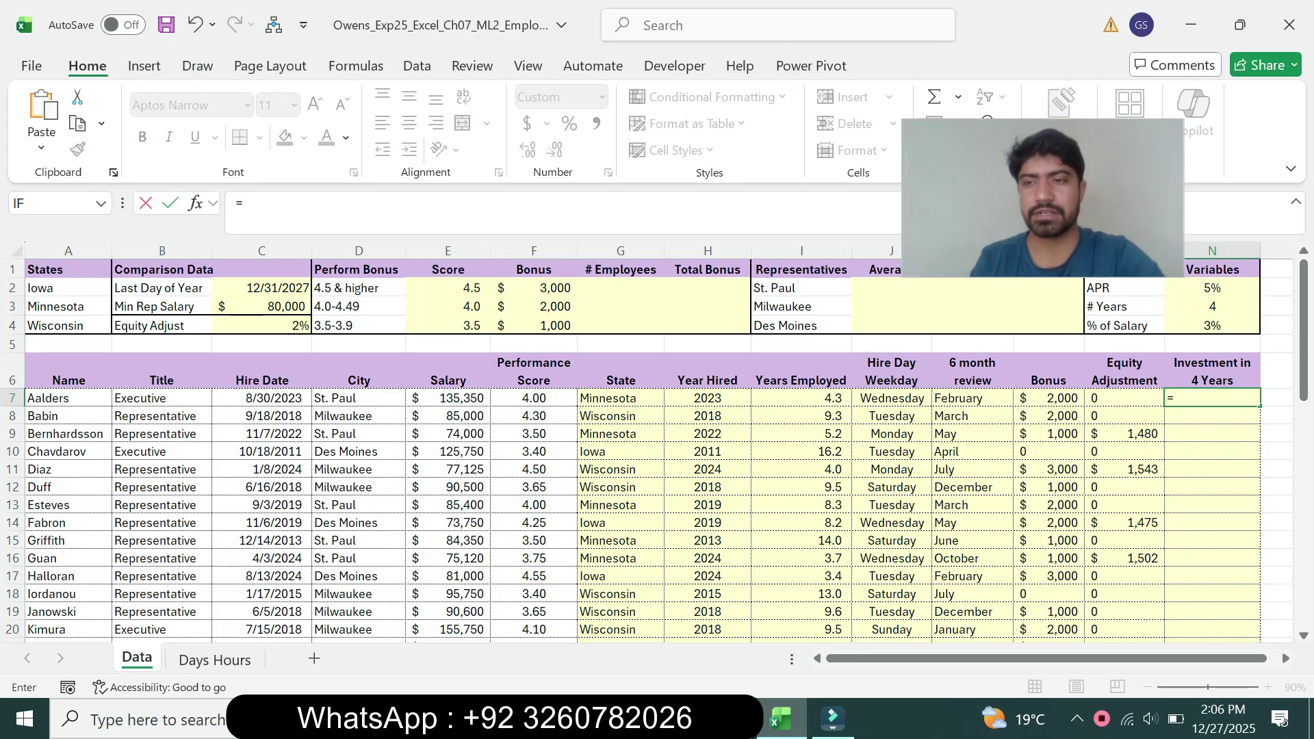
pyautogui.write('fv')
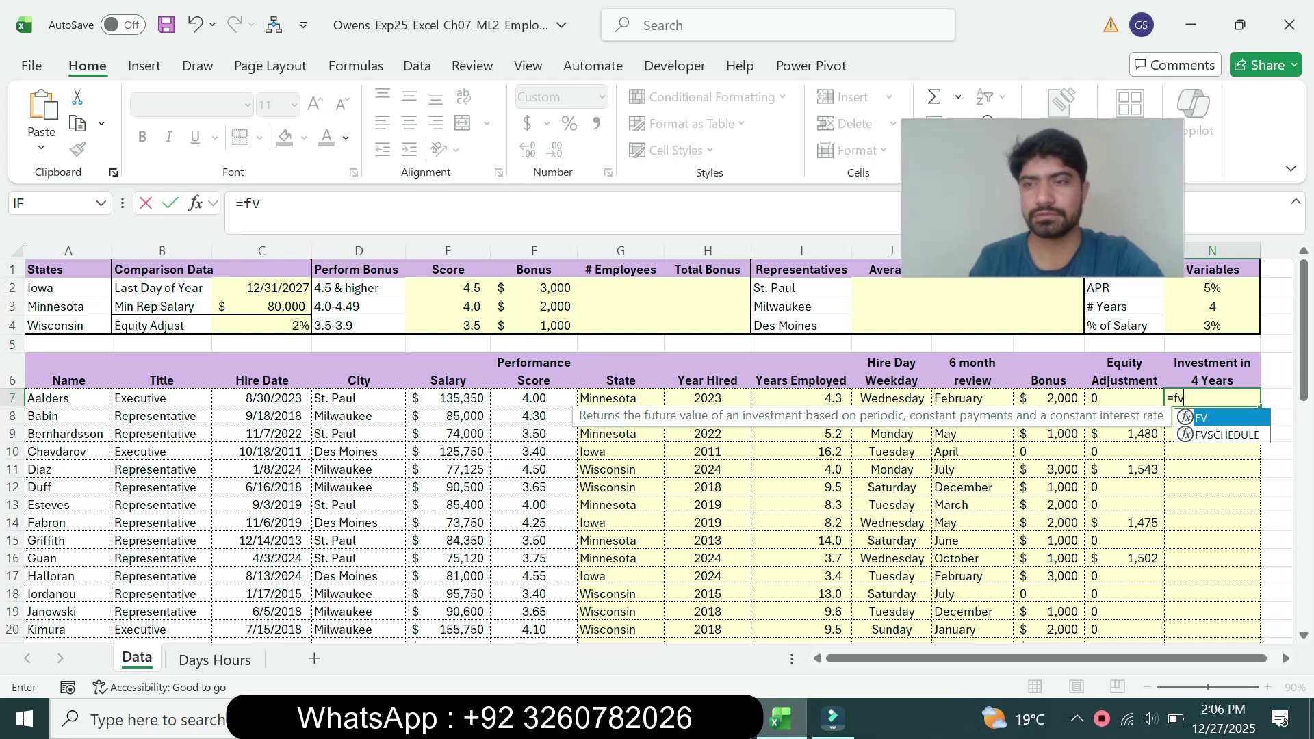
pyautogui.press('Tab')
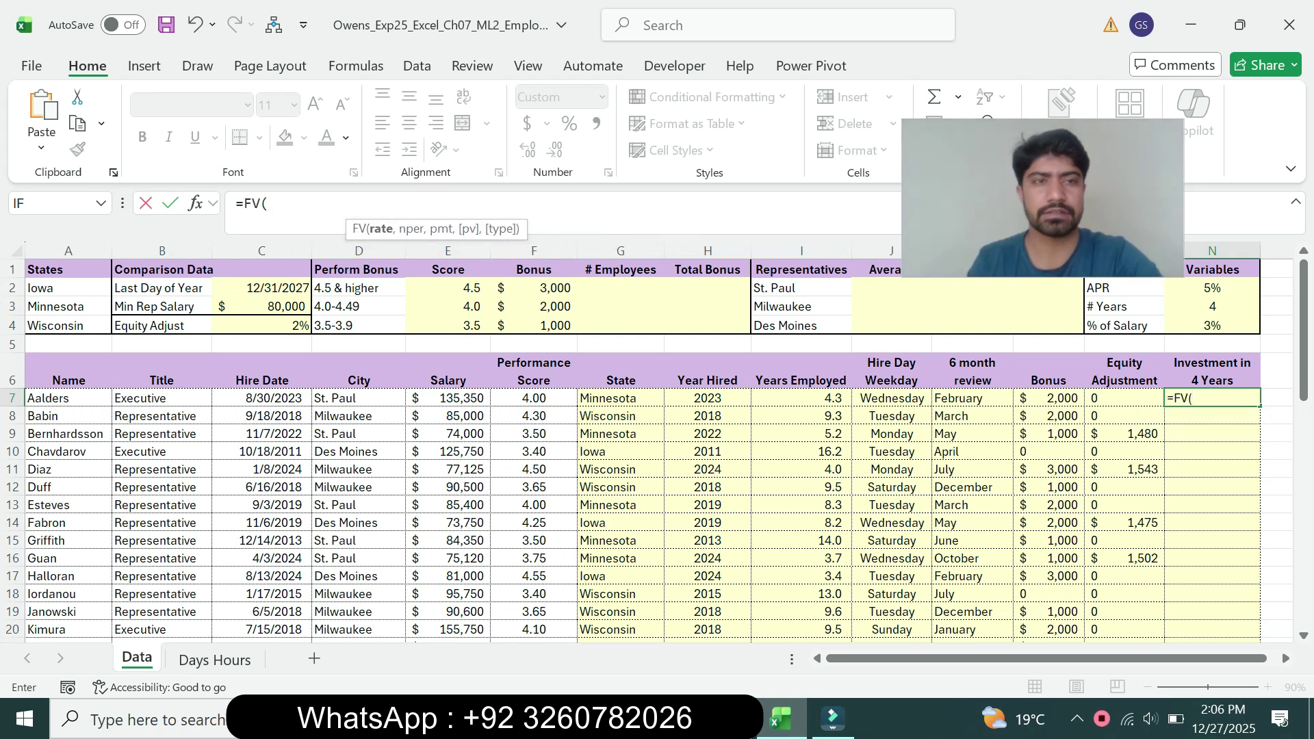
# Step: Enter $N$2/12 as the rate argument of the FV function, with an absolute reference to the APR
pyautogui.click(269, 204)
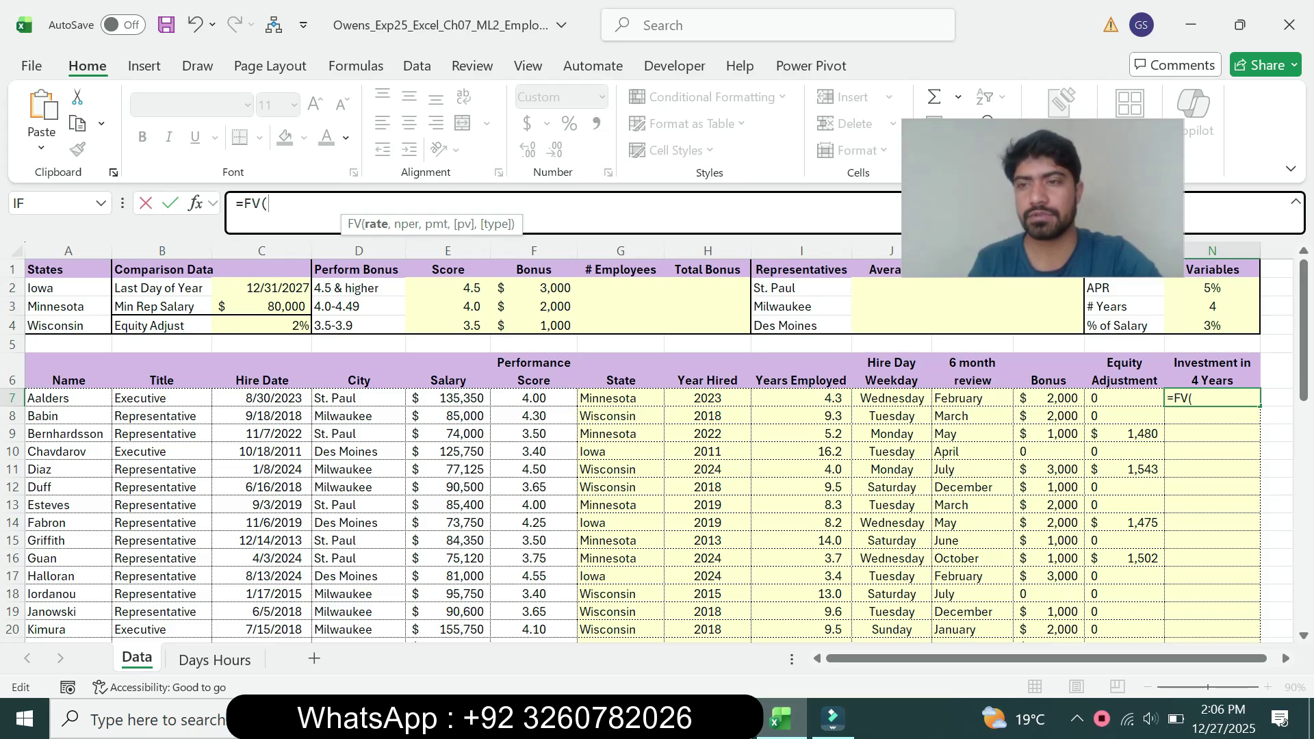
pyautogui.click(1212, 288)
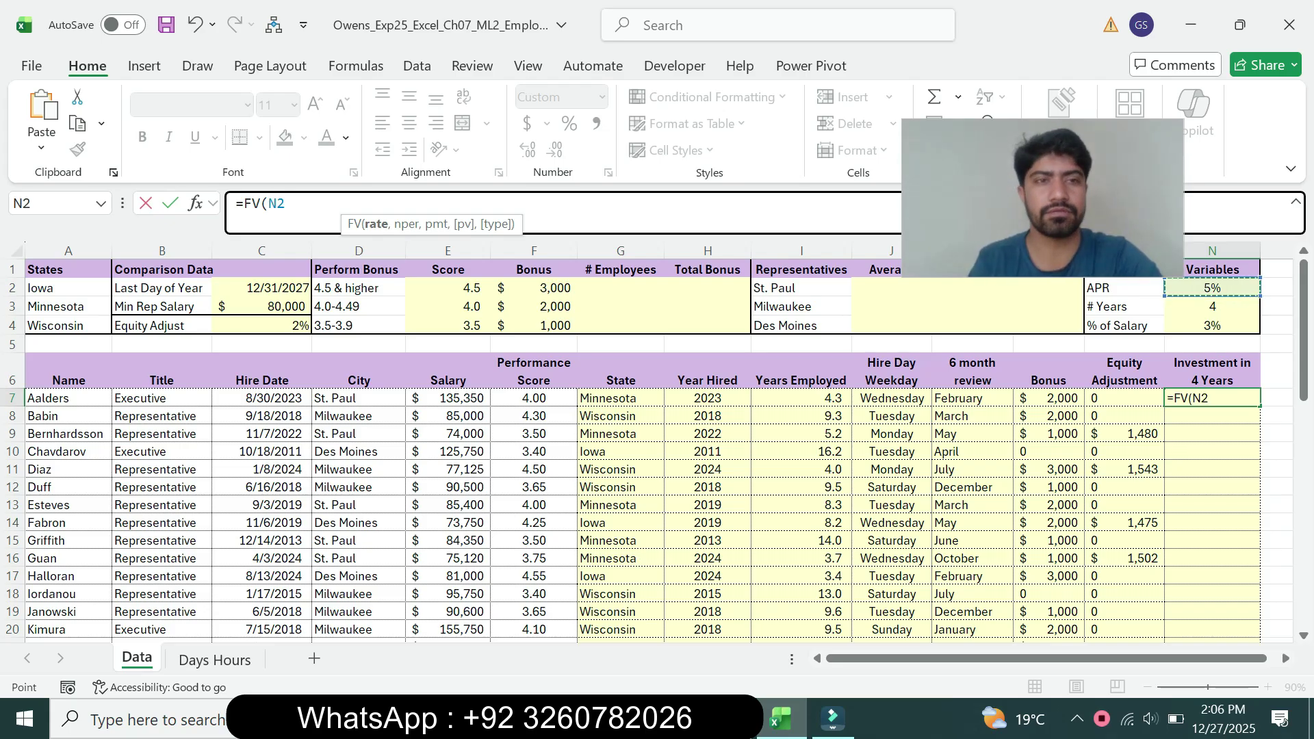
pyautogui.press('F4')
pyautogui.write('/12')
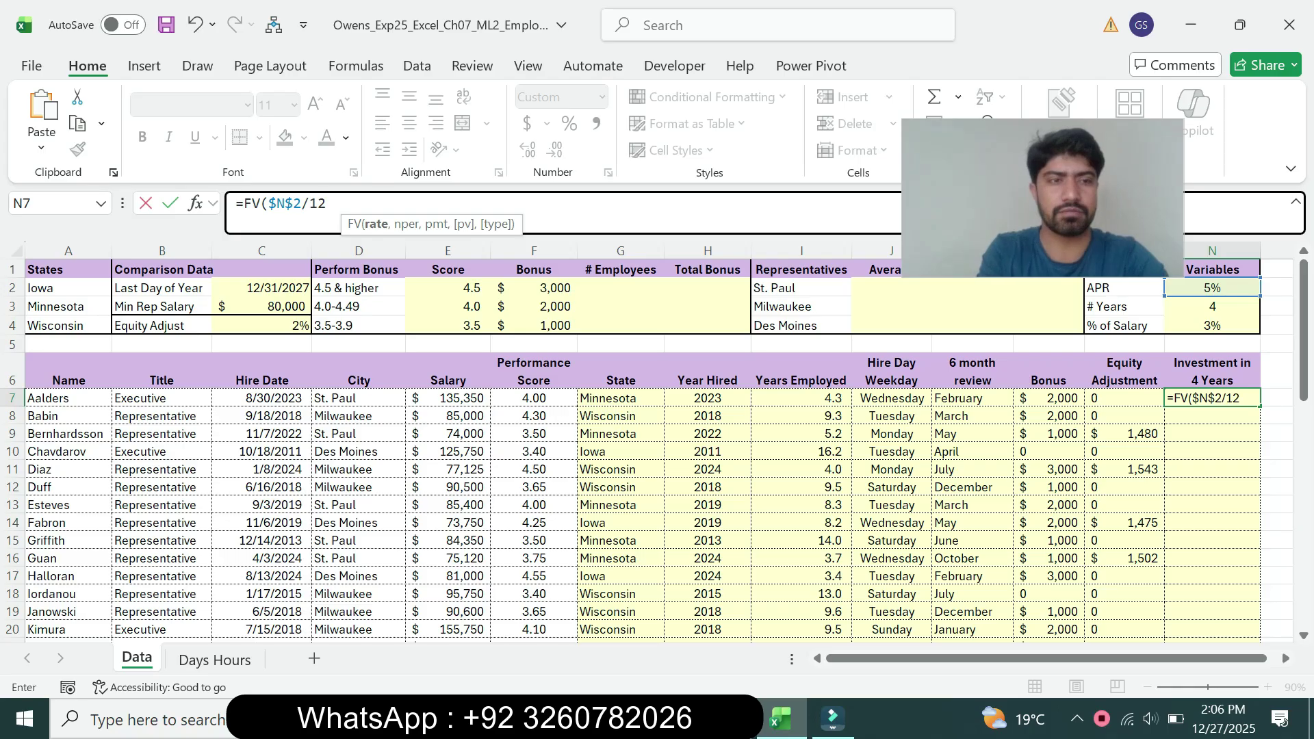
# Step: Enter $N$3*12 as the FV function's number of periods and begin the payment argument with a minus sign
pyautogui.write(',')
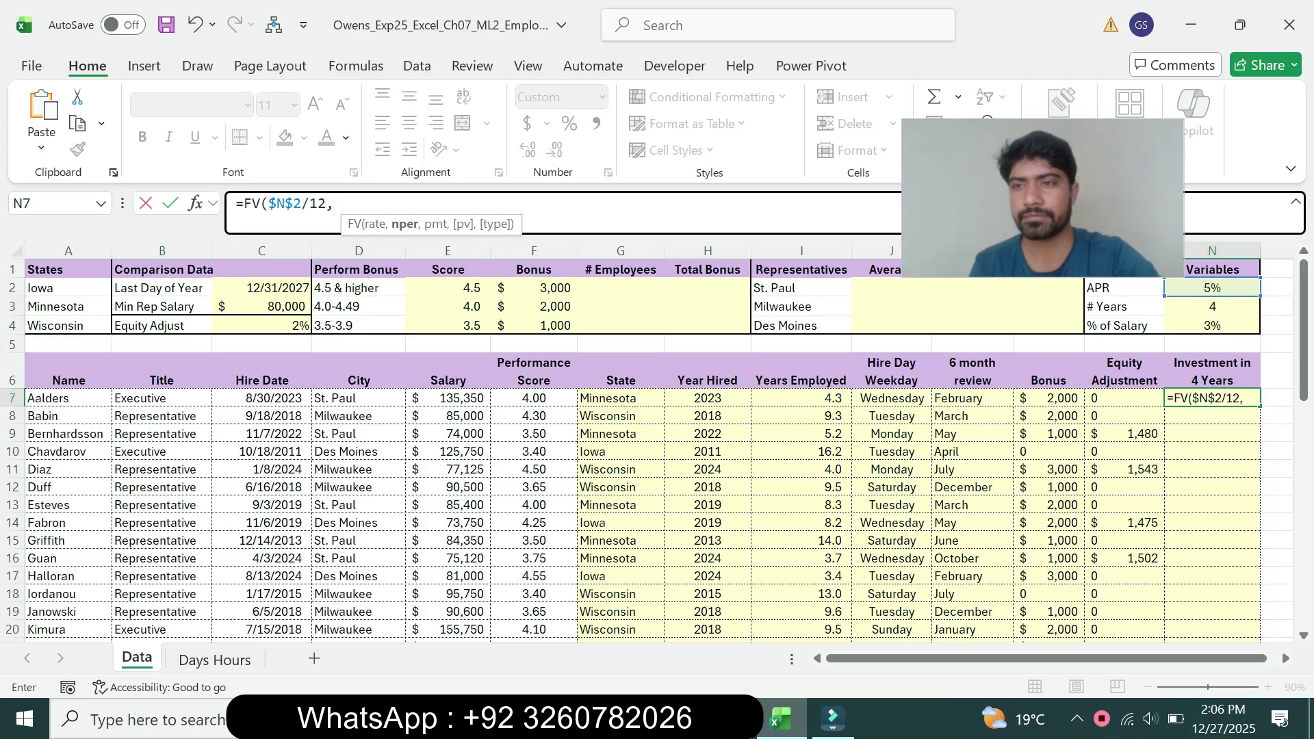
pyautogui.click(1211, 307)
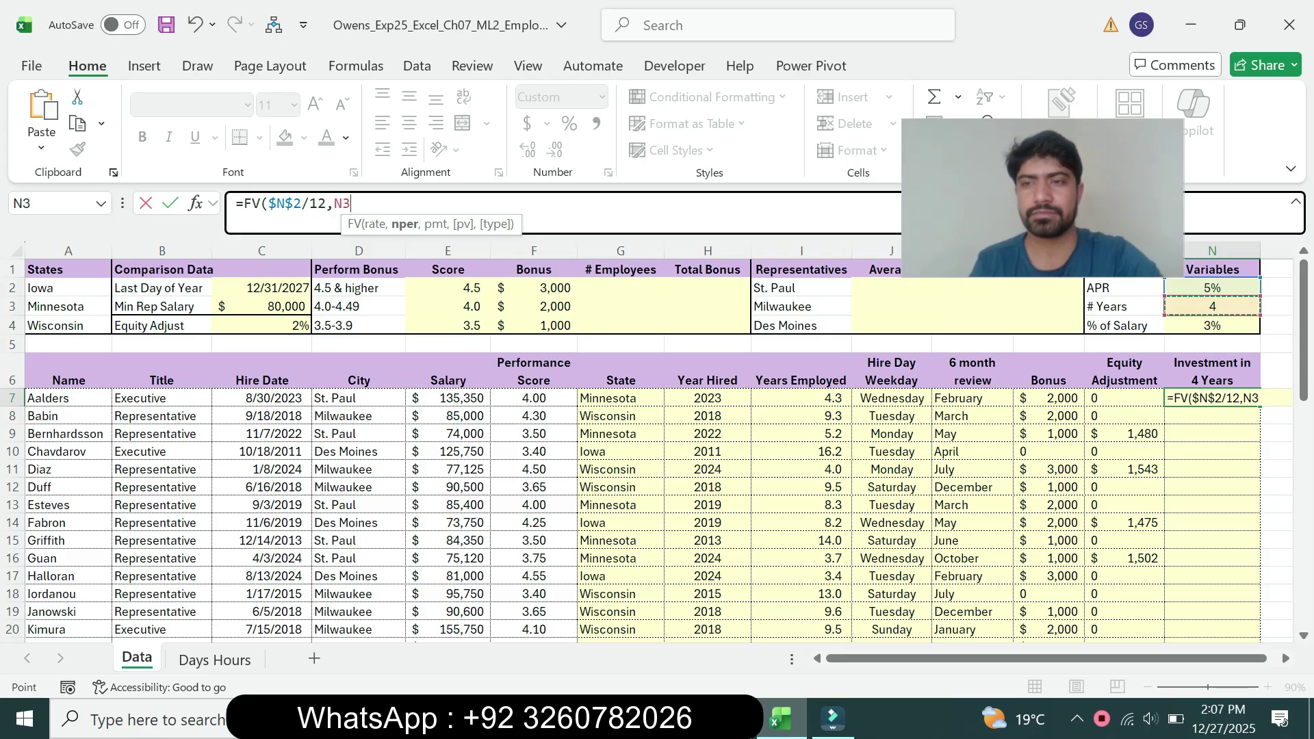
pyautogui.press('F4')
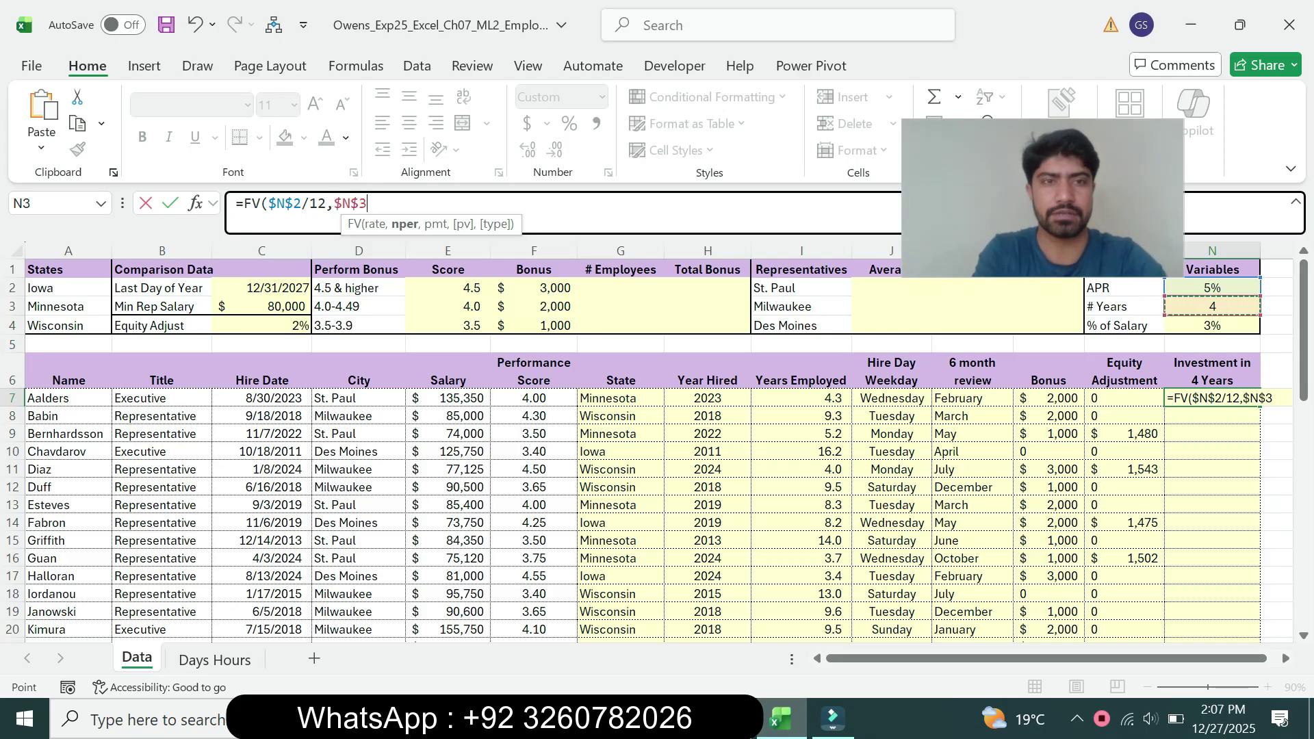
pyautogui.write('*')
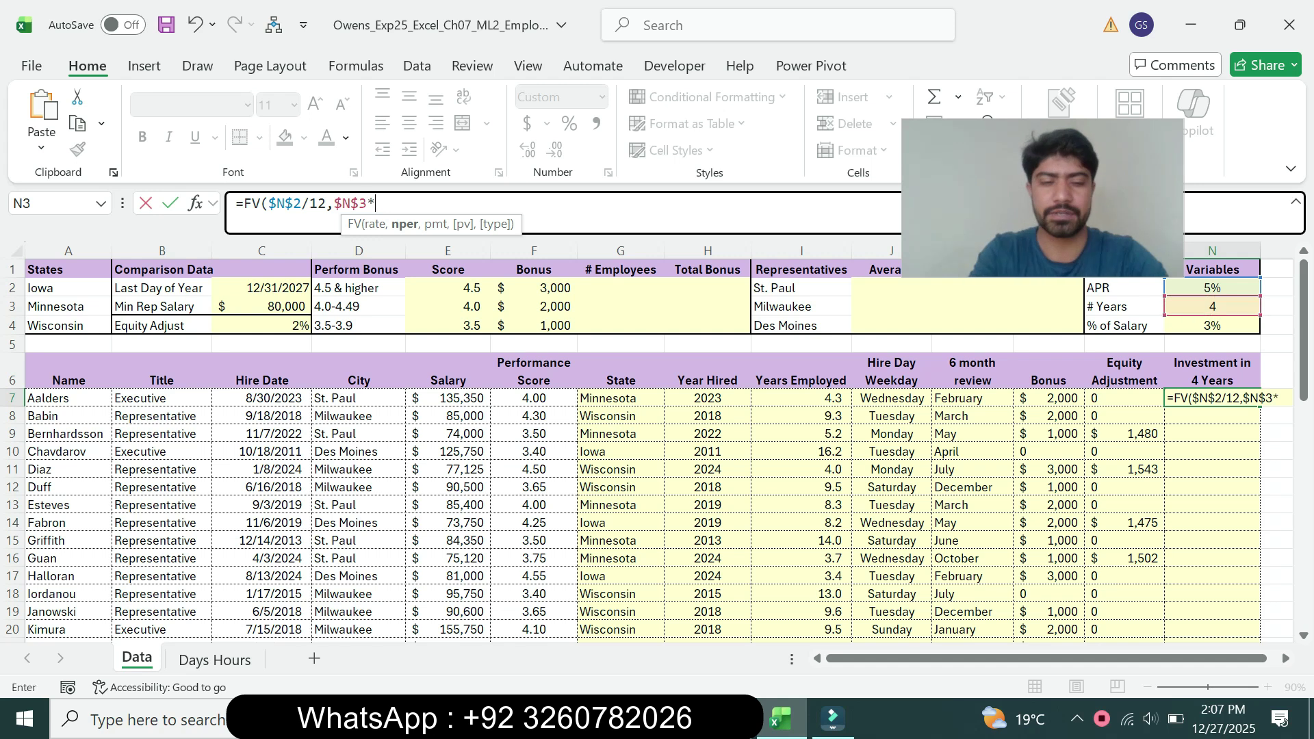
pyautogui.write('12,-')
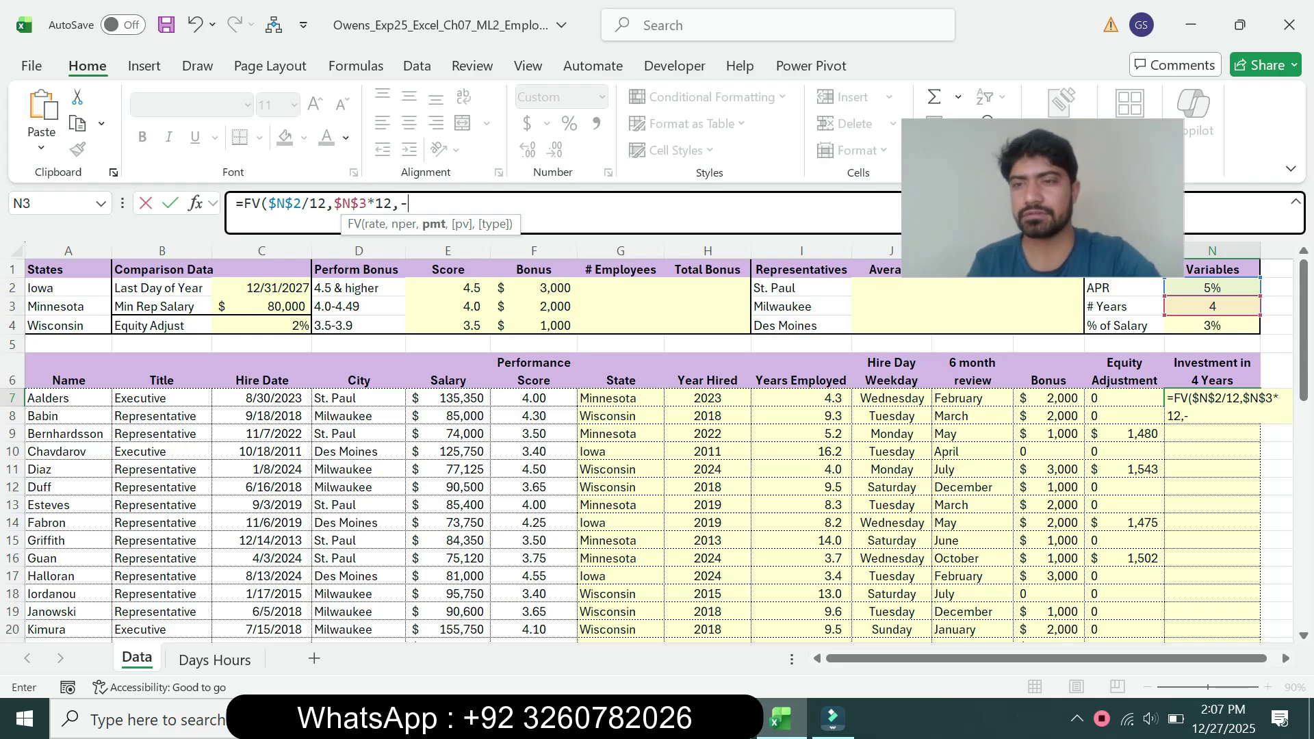
# Step: Enter $N$4*E7 as the negative payment argument, with an absolute reference to the salary percentage, and complete the FV formula in N7
pyautogui.click(1212, 326)
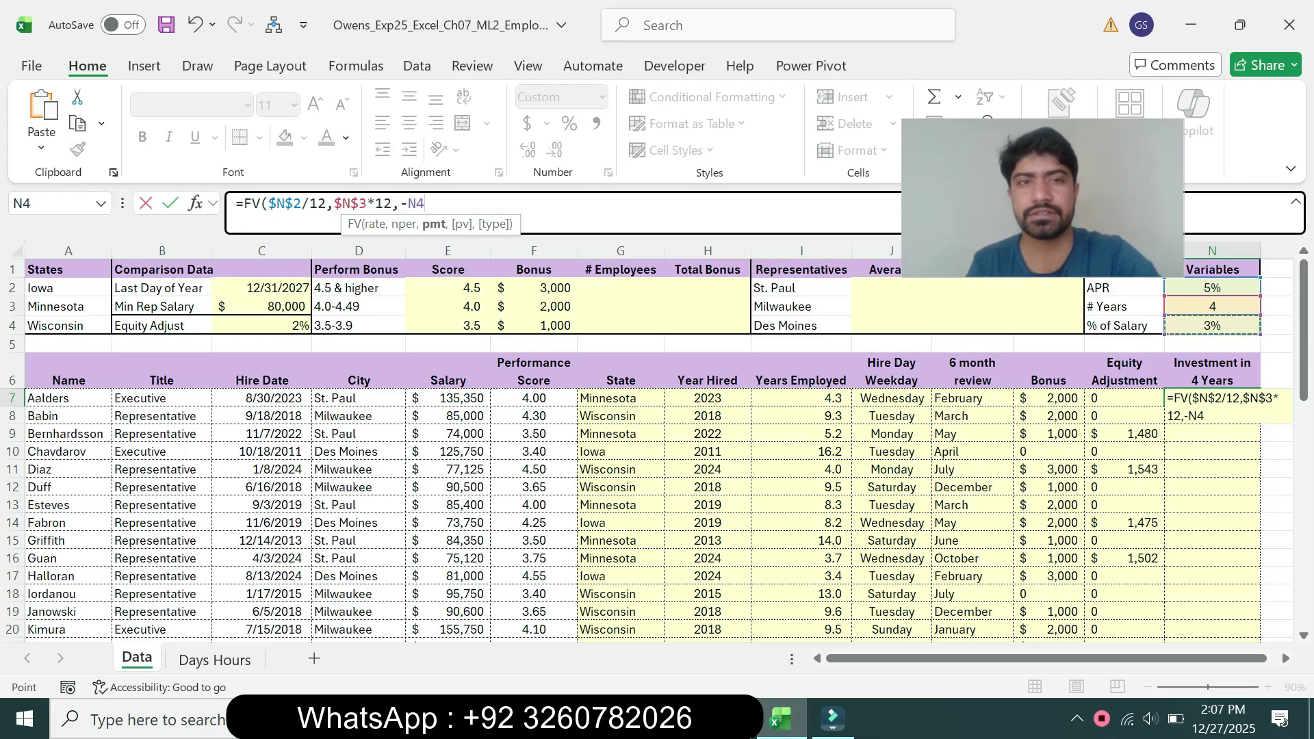
pyautogui.press('F4')
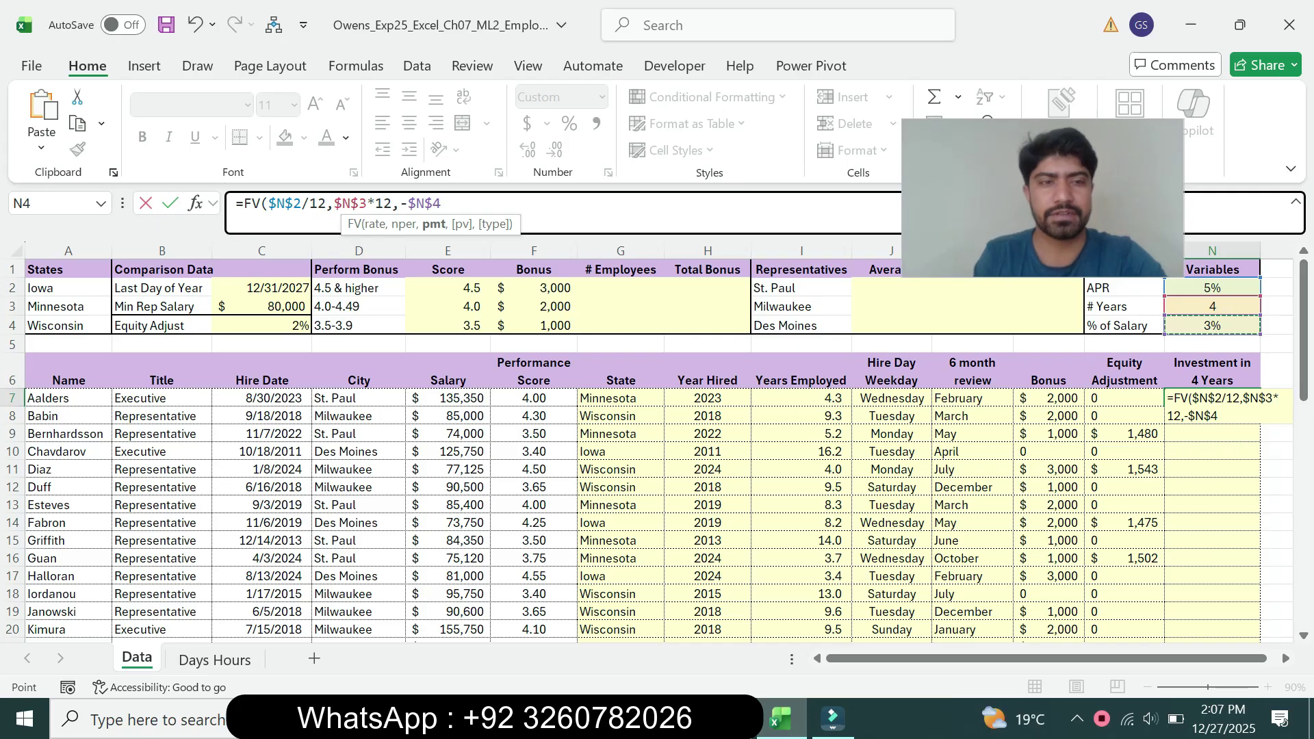
pyautogui.write('*')
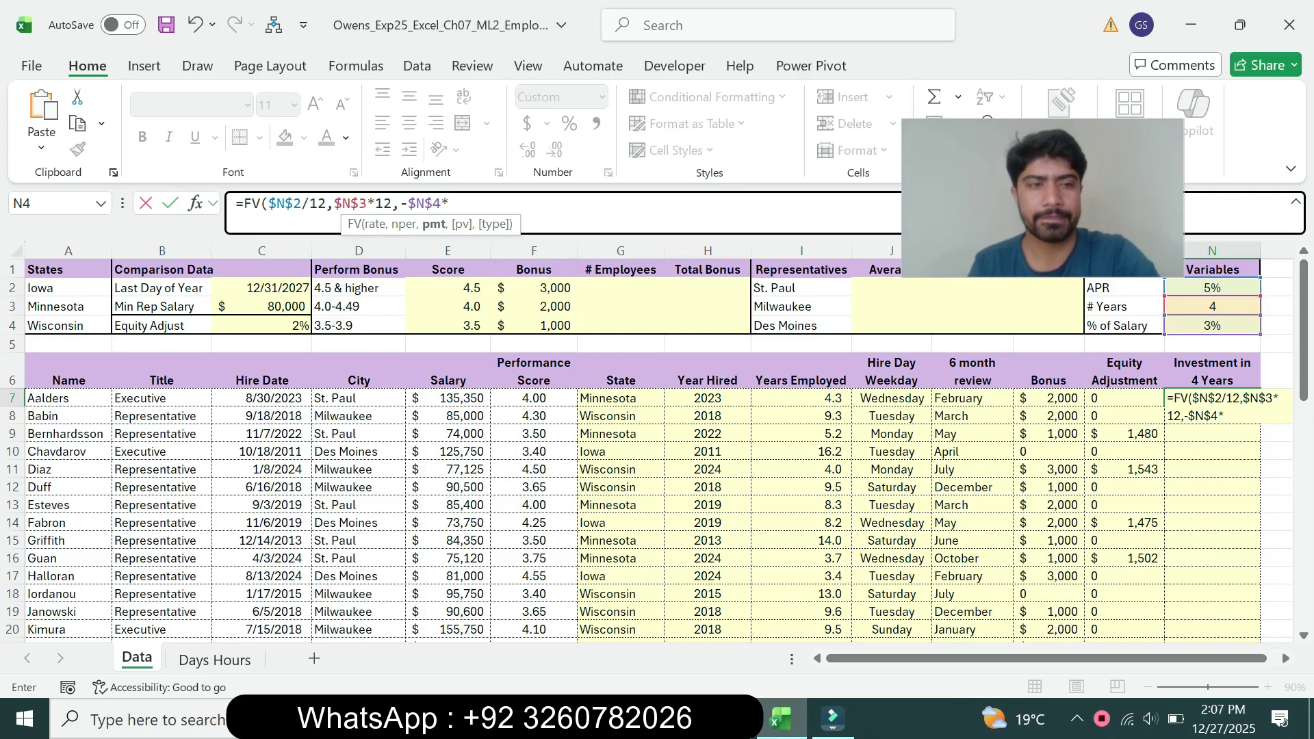
pyautogui.click(448, 399)
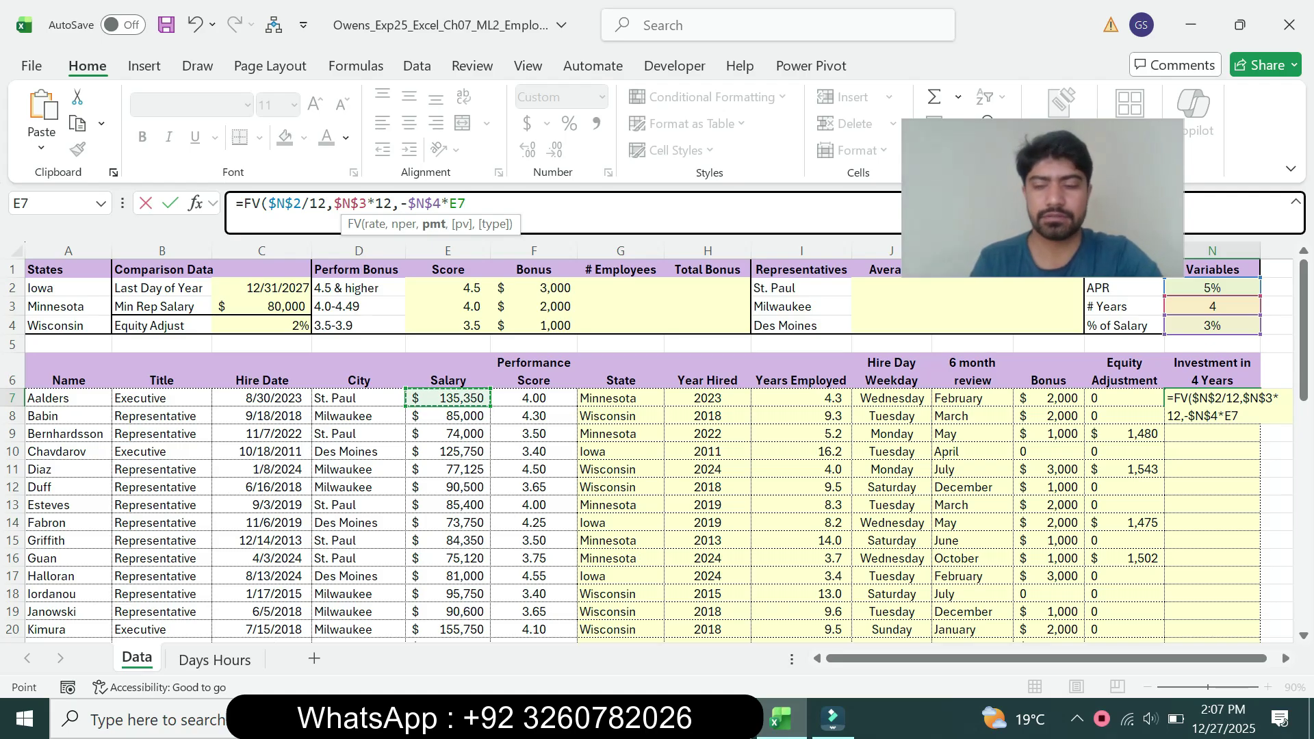
pyautogui.write(')')
pyautogui.press('Return')
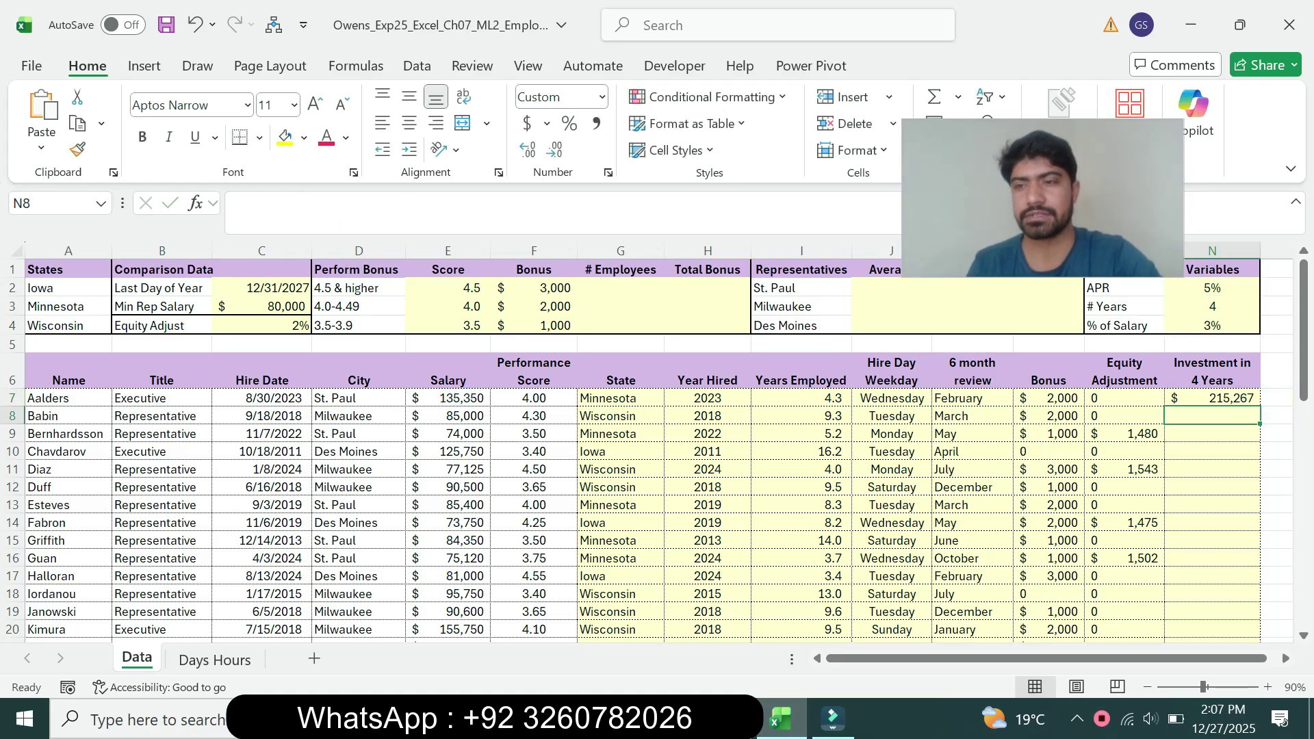
# Step: Check the copy range in Word's step 10, and in Excel copy the FV formula from N7 to N8:N31
pyautogui.click(1211, 398)
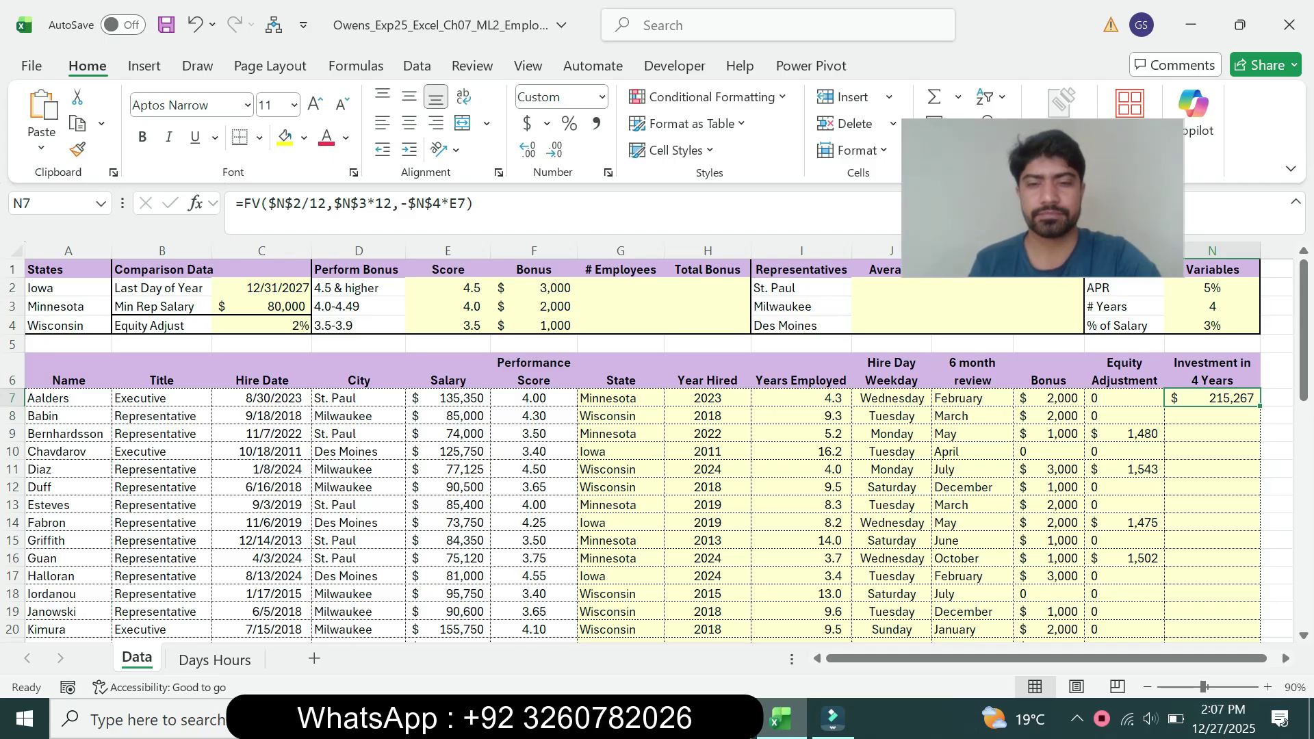
pyautogui.hotkey('alt', 'Tab')
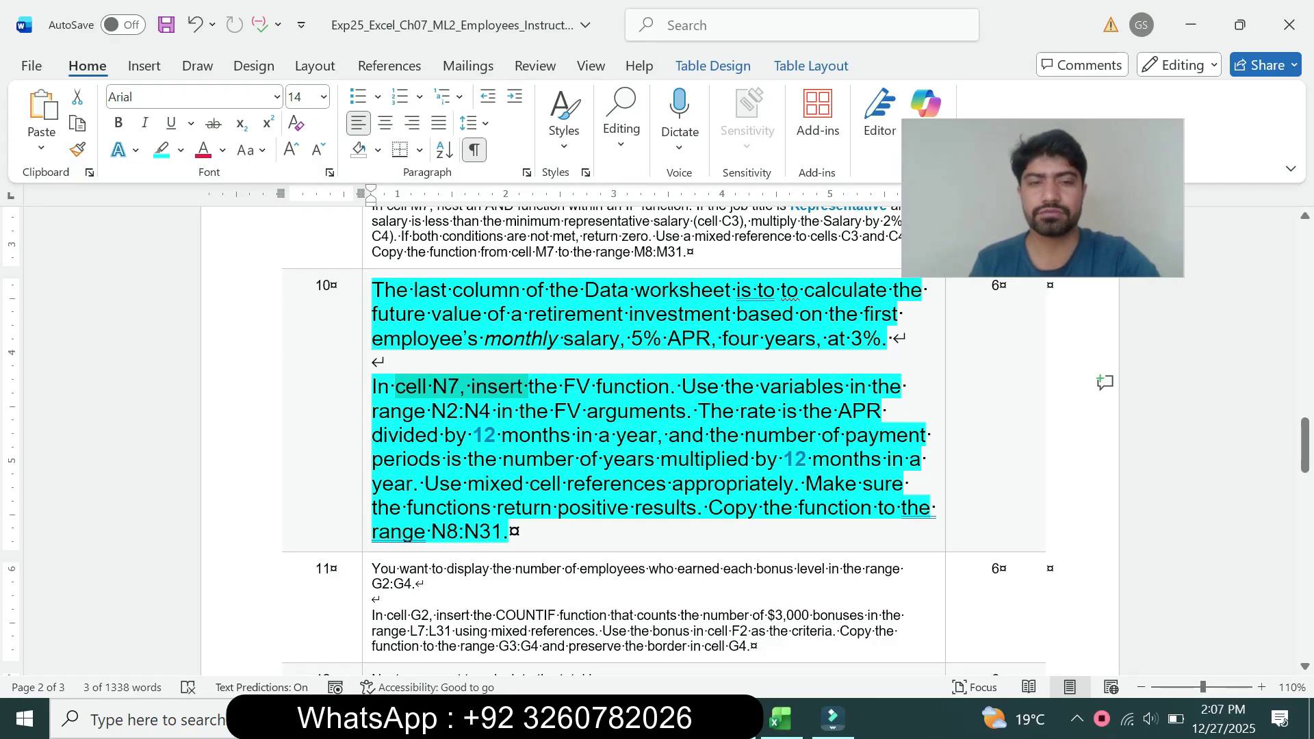
pyautogui.moveTo(432, 532); pyautogui.dragTo(502, 532)
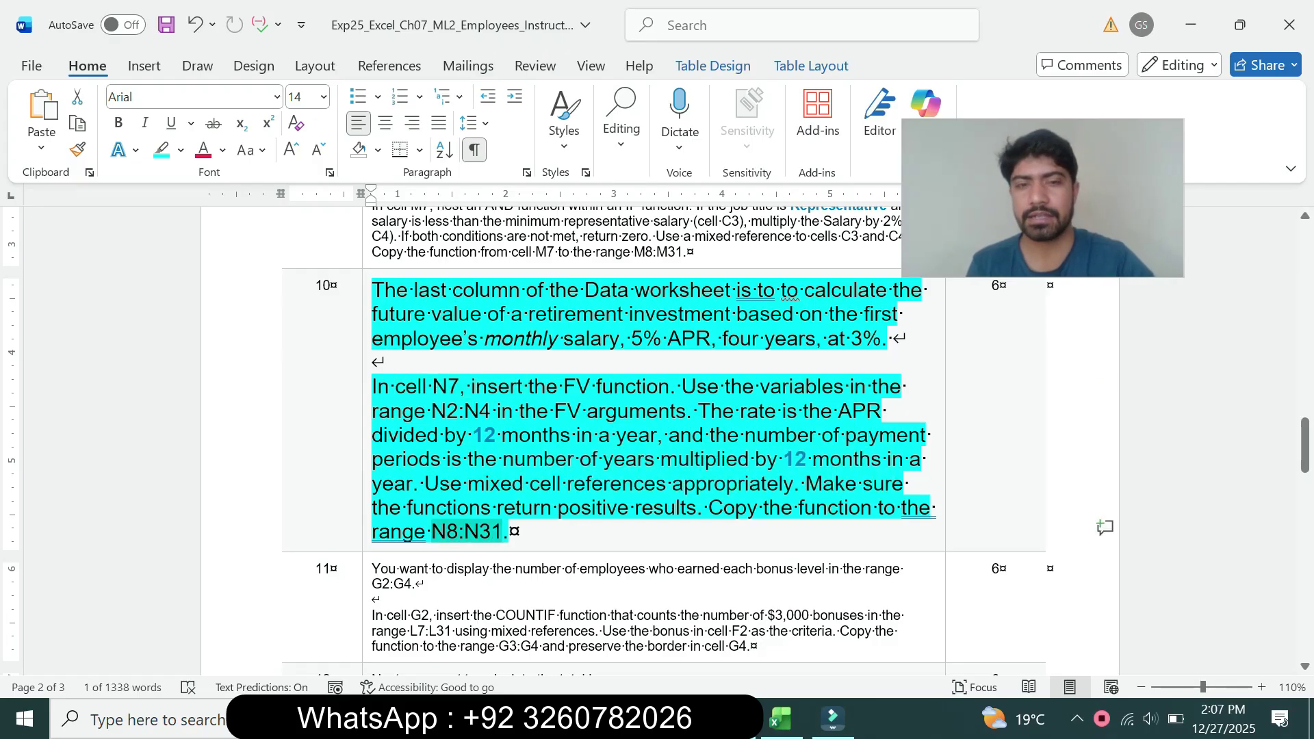
pyautogui.hotkey('alt', 'Tab')
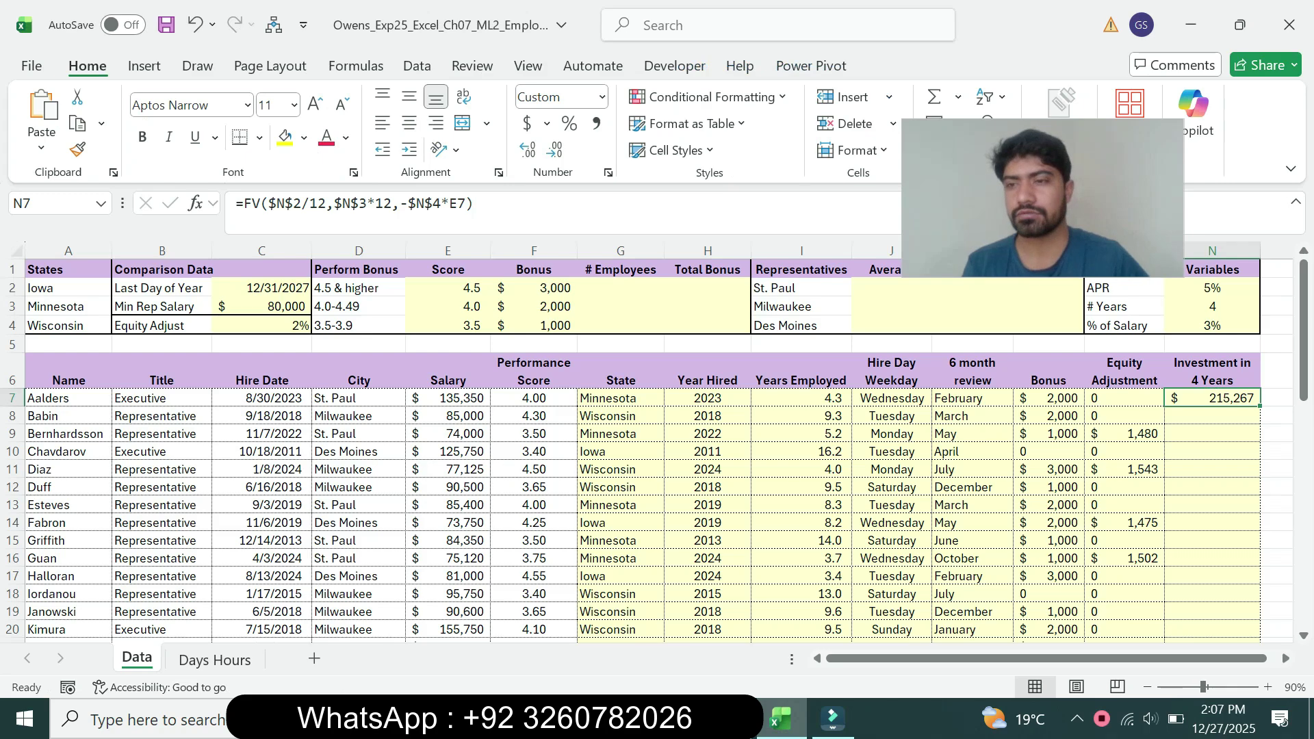
pyautogui.moveTo(1218, 434); pyautogui.dragTo(1218, 616)
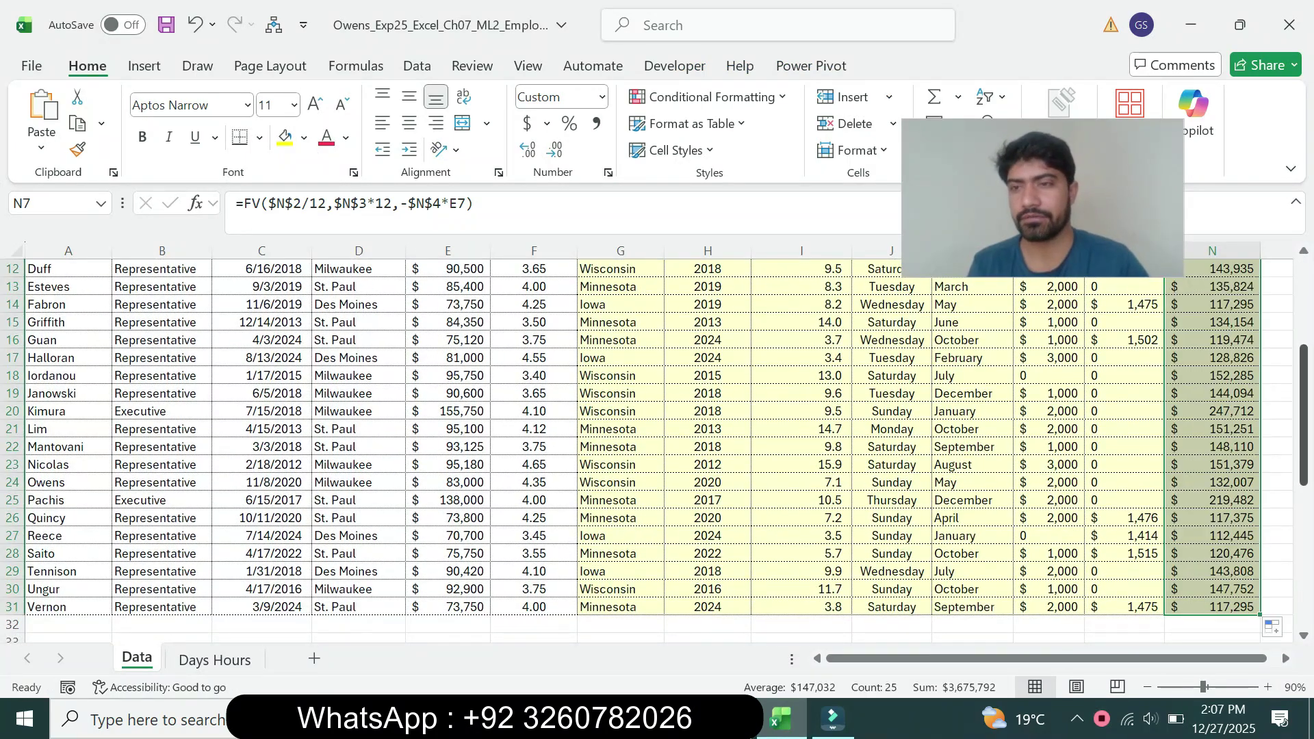
pyautogui.scroll(4, 657, 445)
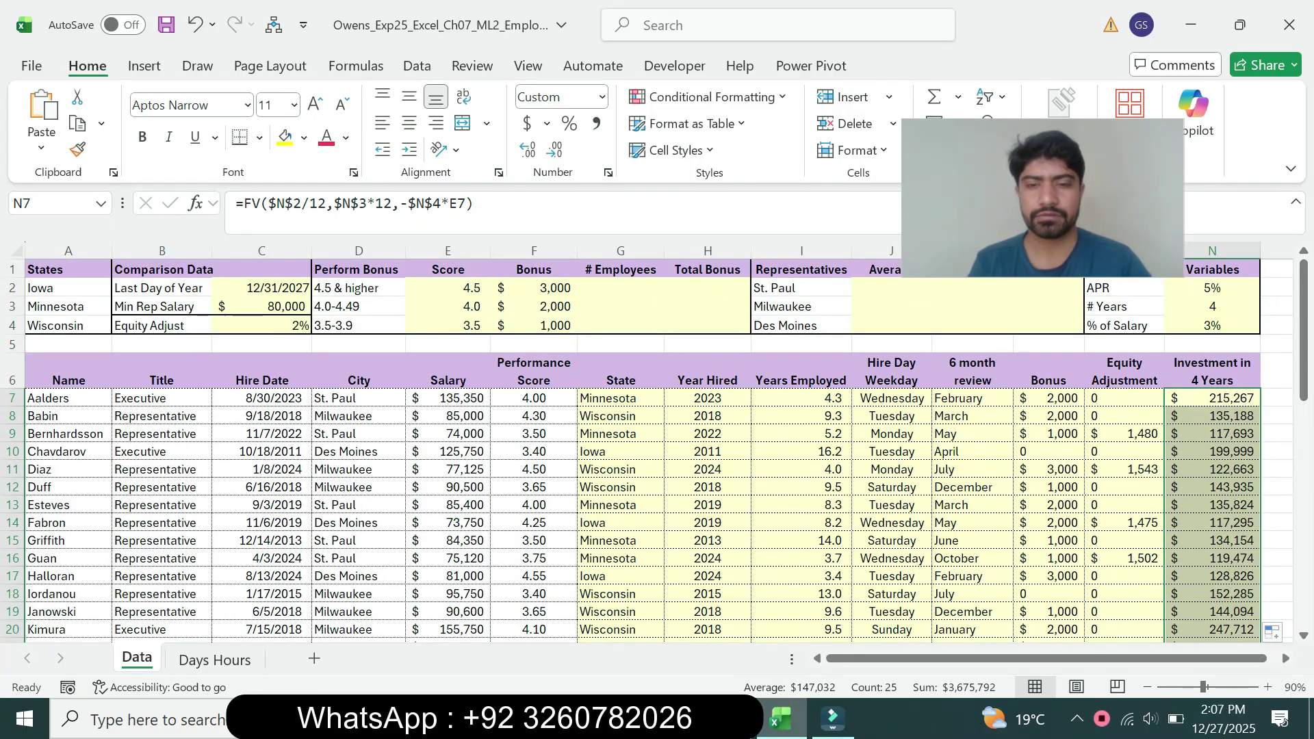
# Step: Switch to the Word instructions, reset step 10's text to size 9 and remove its highlight
pyautogui.hotkey('alt', 'Tab')
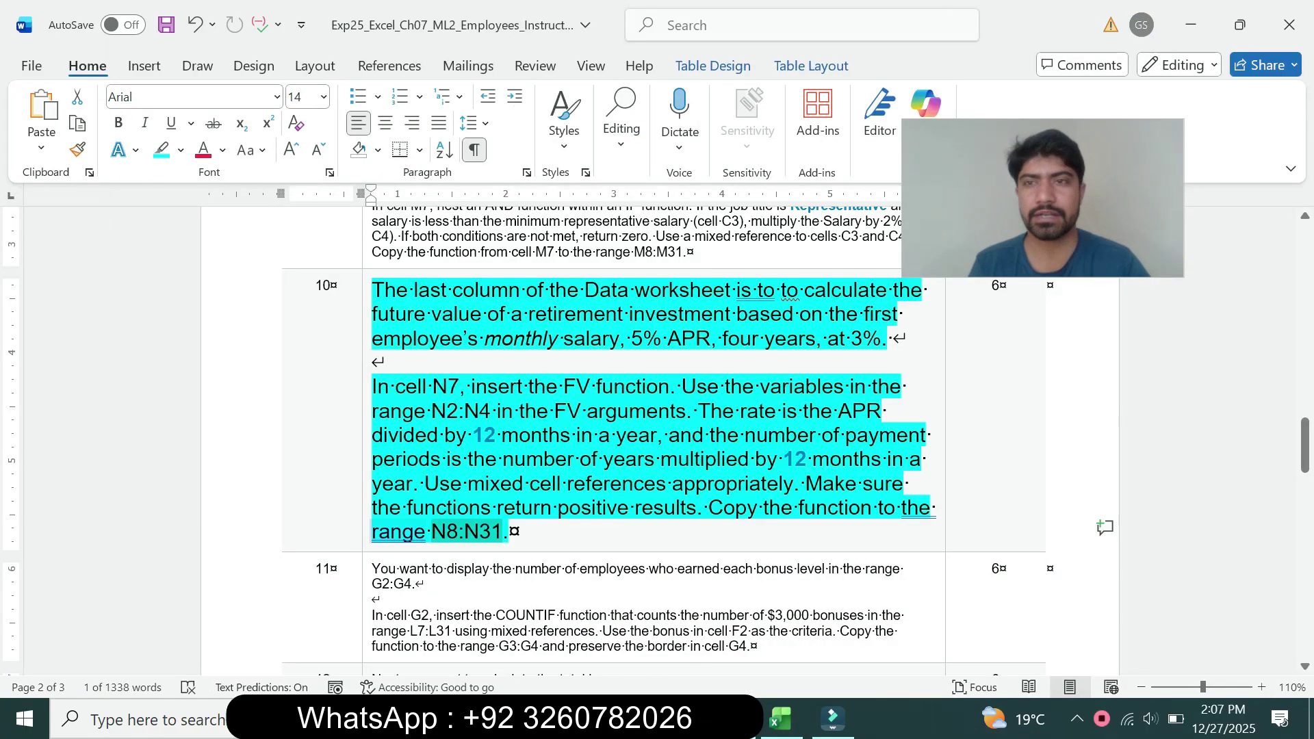
pyautogui.click(367, 530)
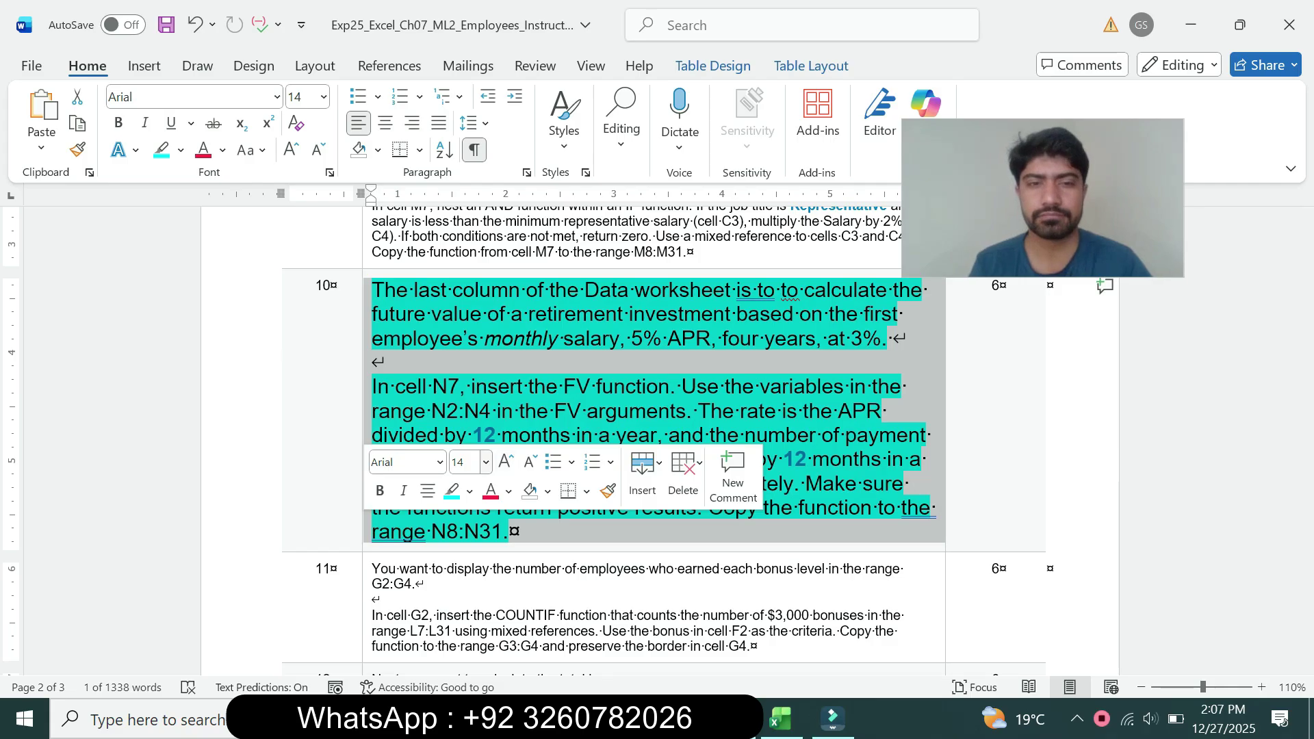
pyautogui.click(485, 462)
pyautogui.click(471, 81)
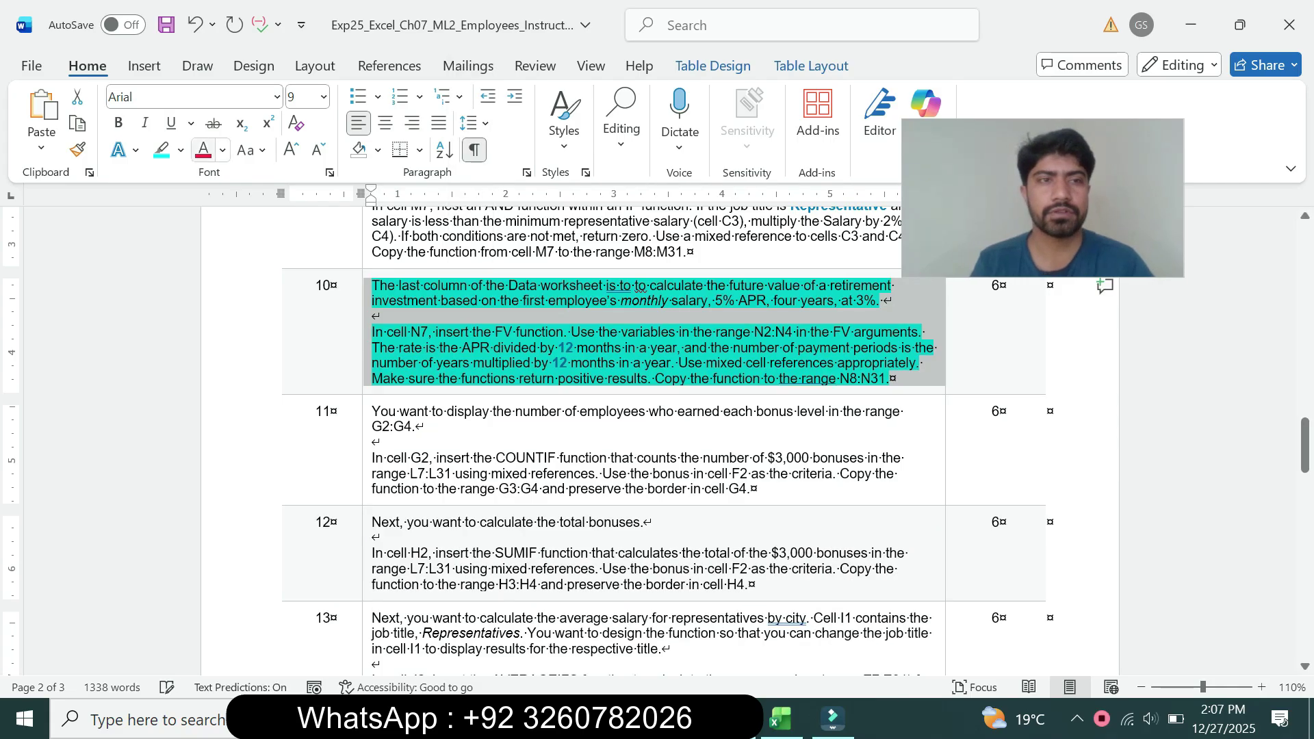
pyautogui.click(181, 151)
pyautogui.click(211, 314)
pyautogui.click(889, 379)
# Step: Highlight the instruction text of steps 11 to 19 in turquoise
pyautogui.moveTo(368, 413); pyautogui.dragTo(520, 581)
pyautogui.click(567, 544)
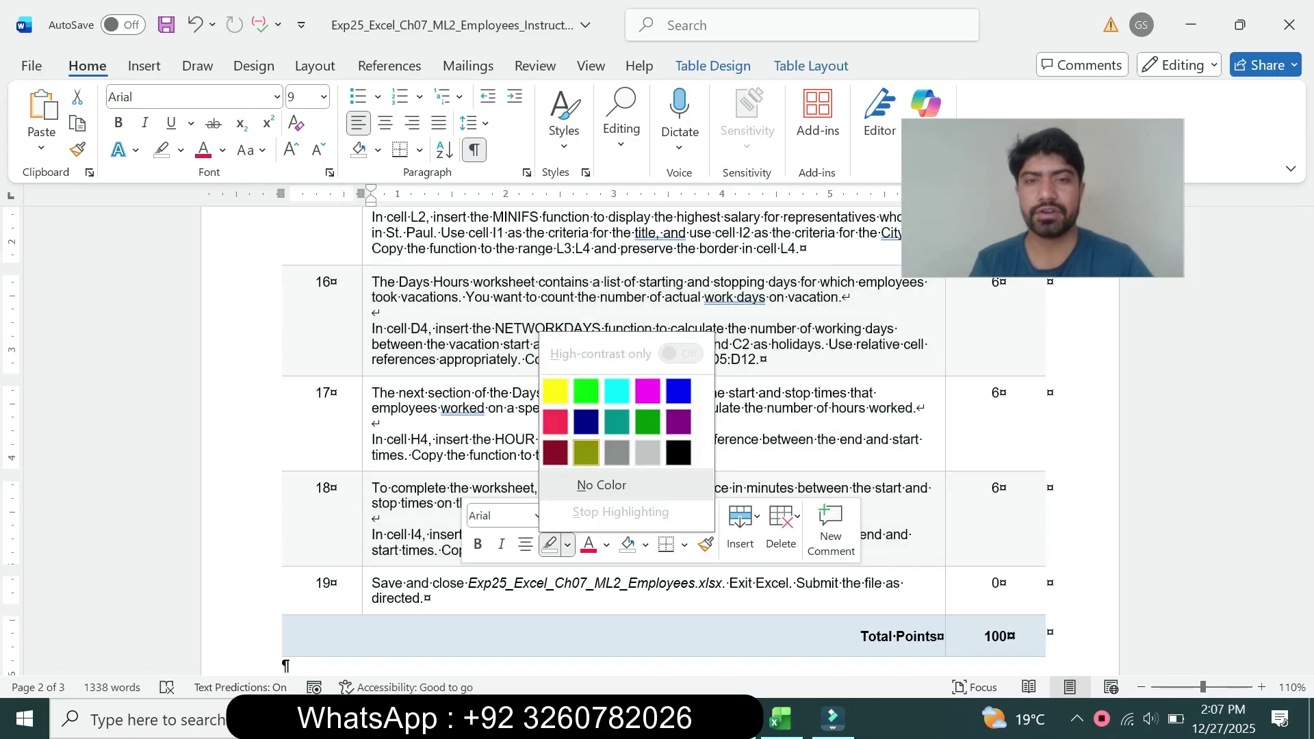
pyautogui.click(616, 390)
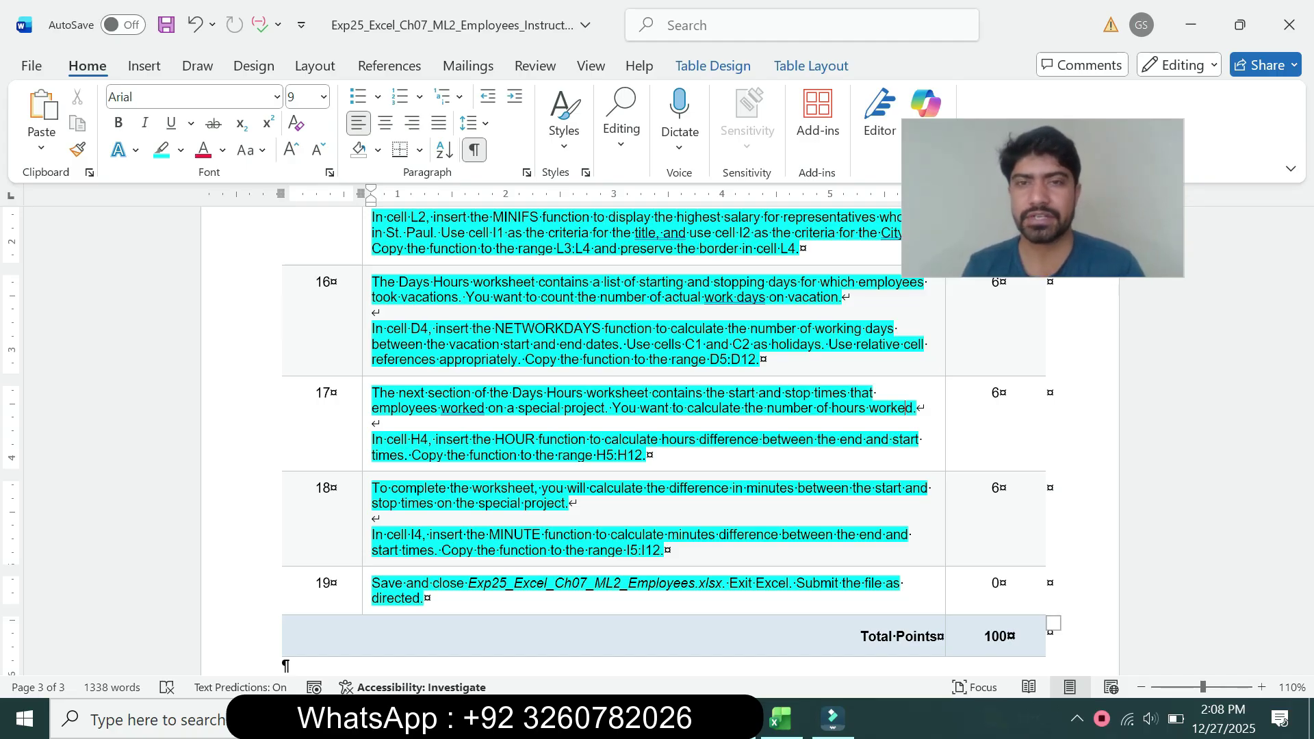
# Step: Highlight the earlier part of the instructions in turquoise, from the document title through the already completed steps
pyautogui.moveTo(1304, 579); pyautogui.dragTo(1304, 435)
pyautogui.moveTo(898, 460); pyautogui.dragTo(643, 199)
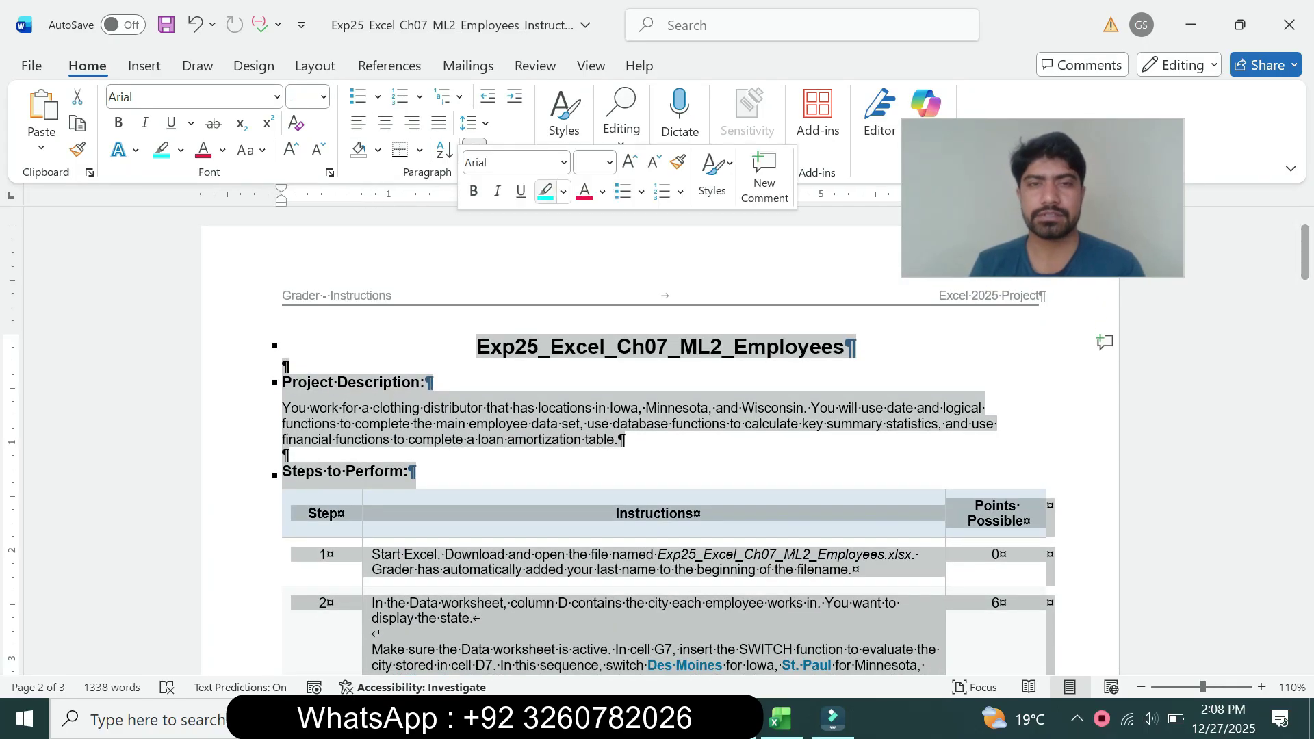
pyautogui.moveTo(539, 346); pyautogui.dragTo(679, 347)
pyautogui.click(284, 367)
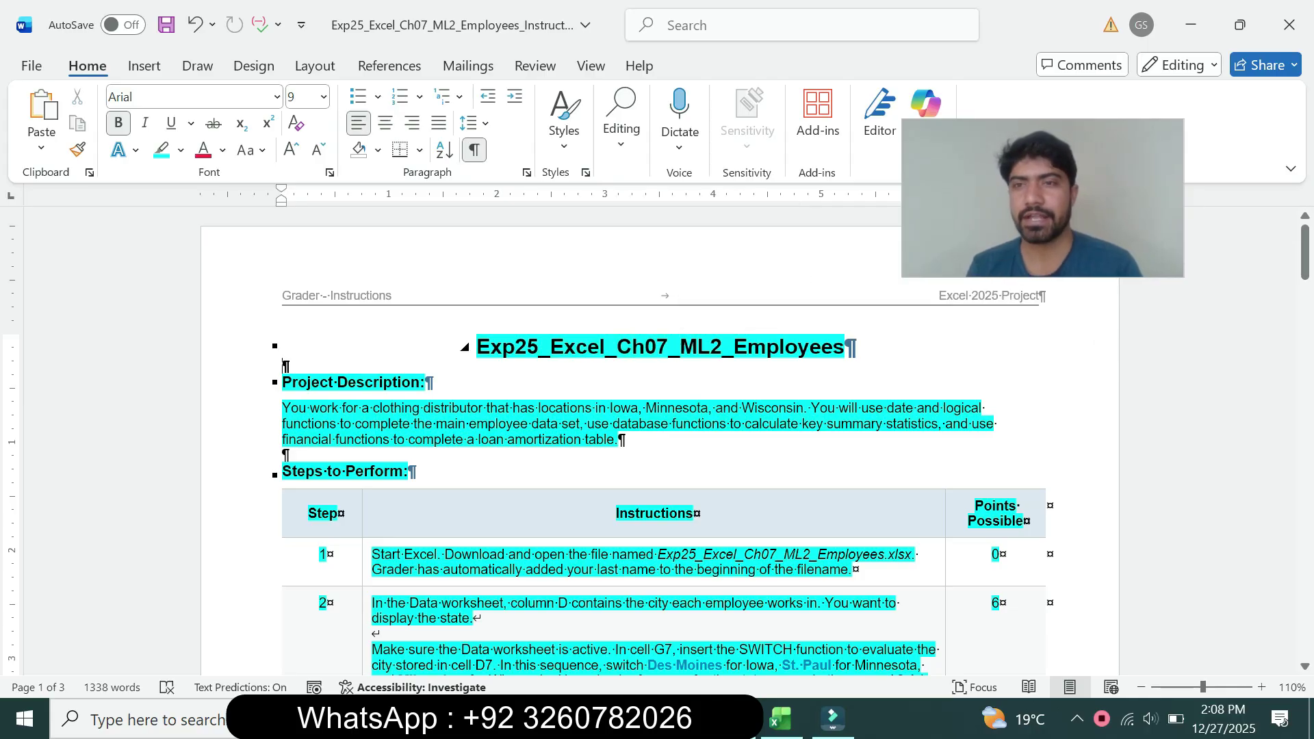
pyautogui.moveTo(1305, 253)
pyautogui.mouseDown()
pyautogui.moveTo(1304, 602)
pyautogui.moveTo(1305, 253)
pyautogui.mouseUp()
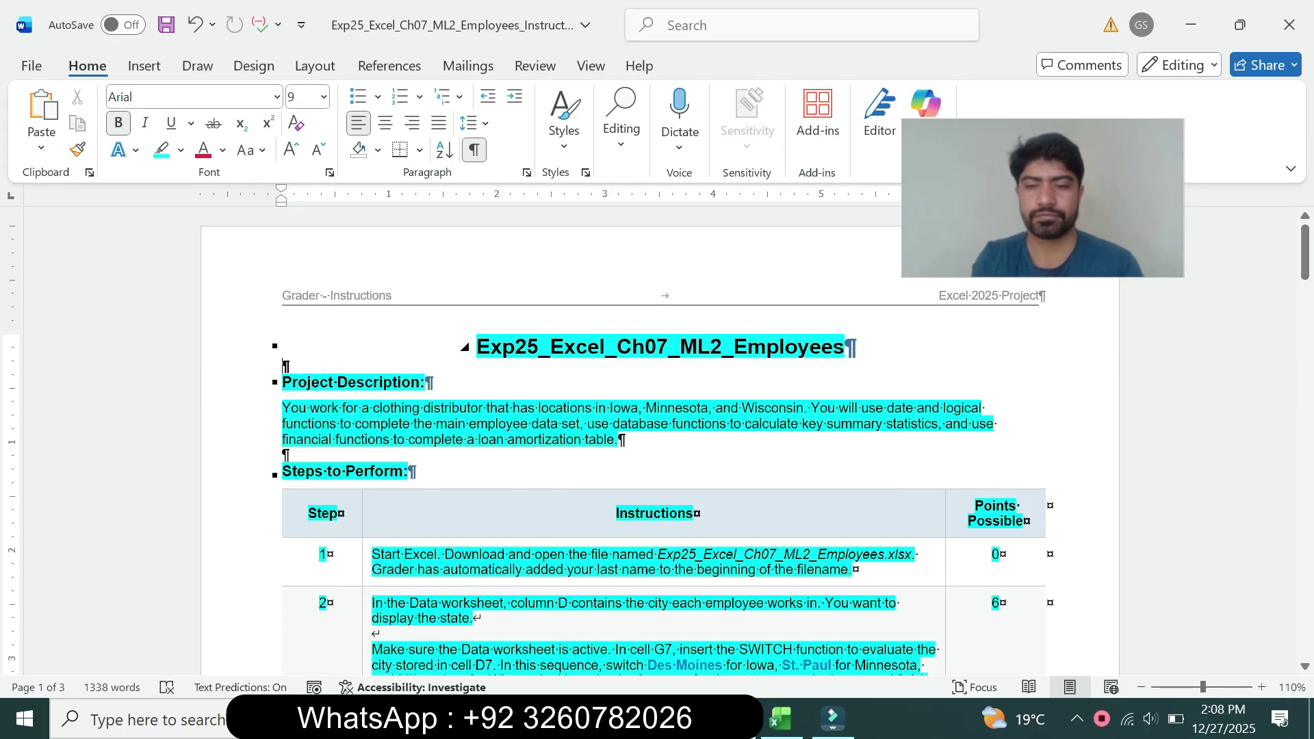